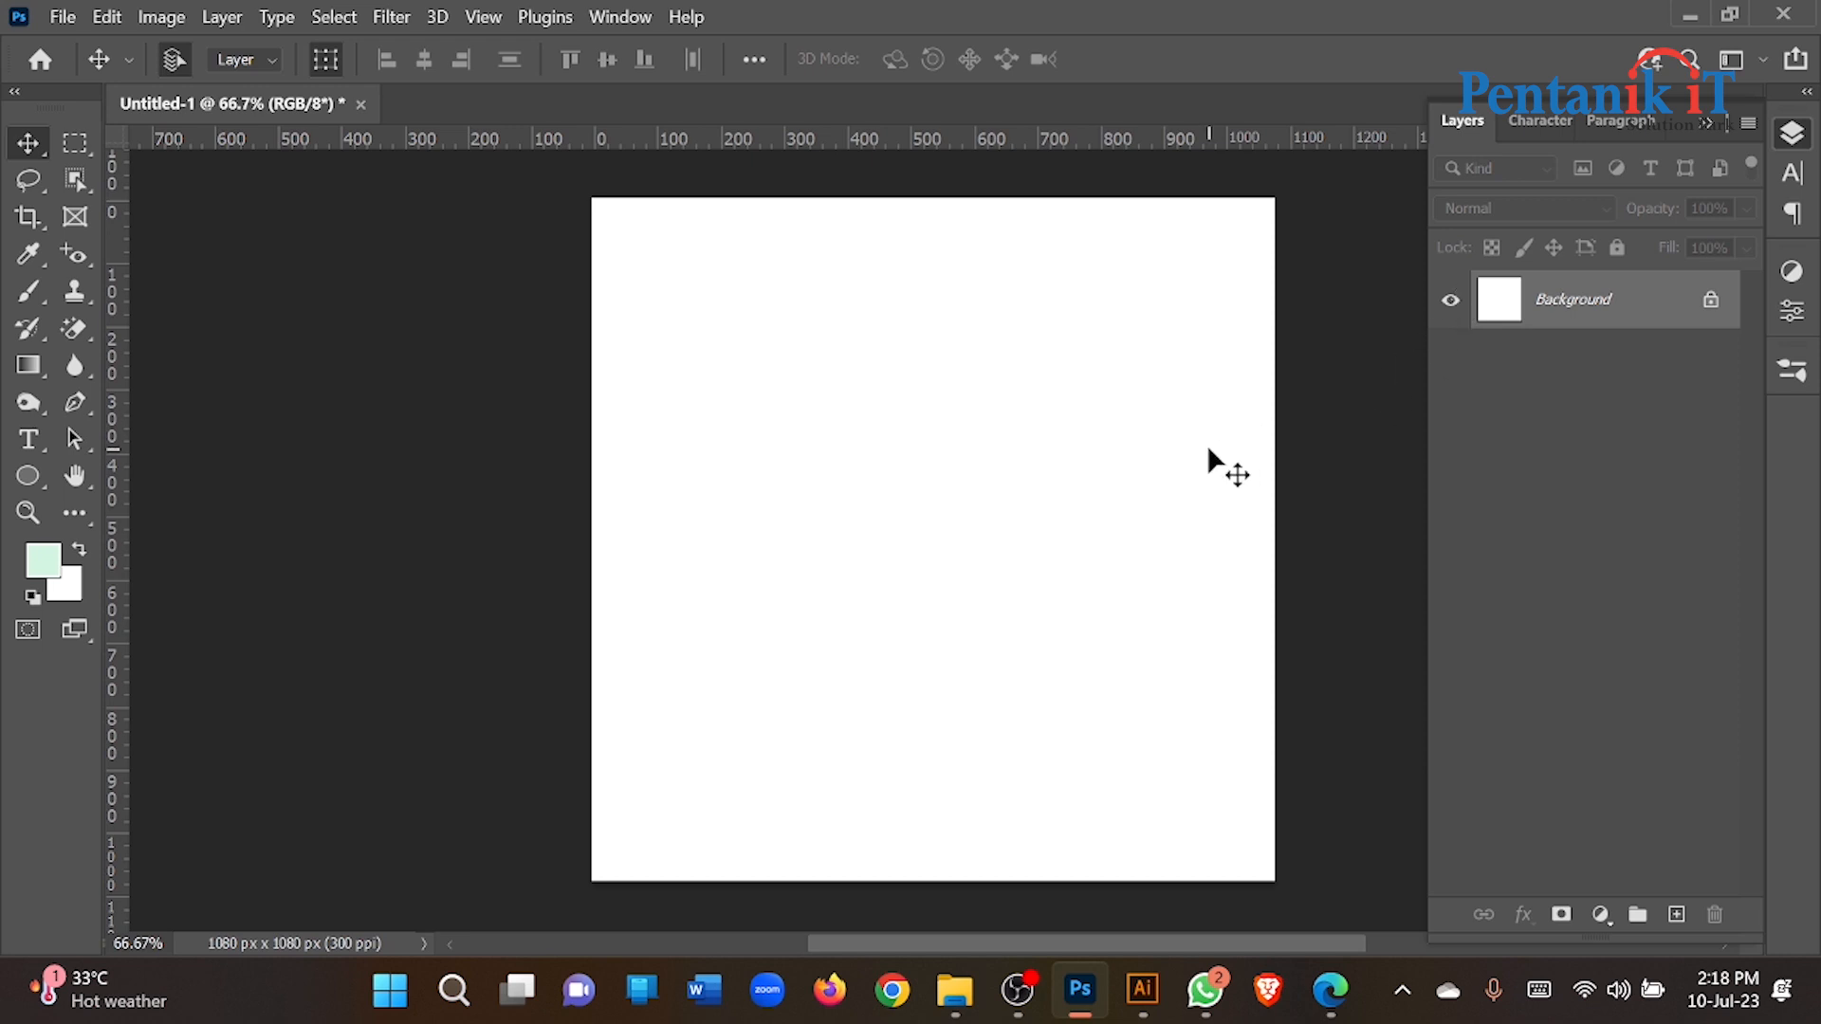
Step: Place the 2023-07-09 image from the Desktop folder into the open Photoshop document and commit the placement
left_click(946, 989)
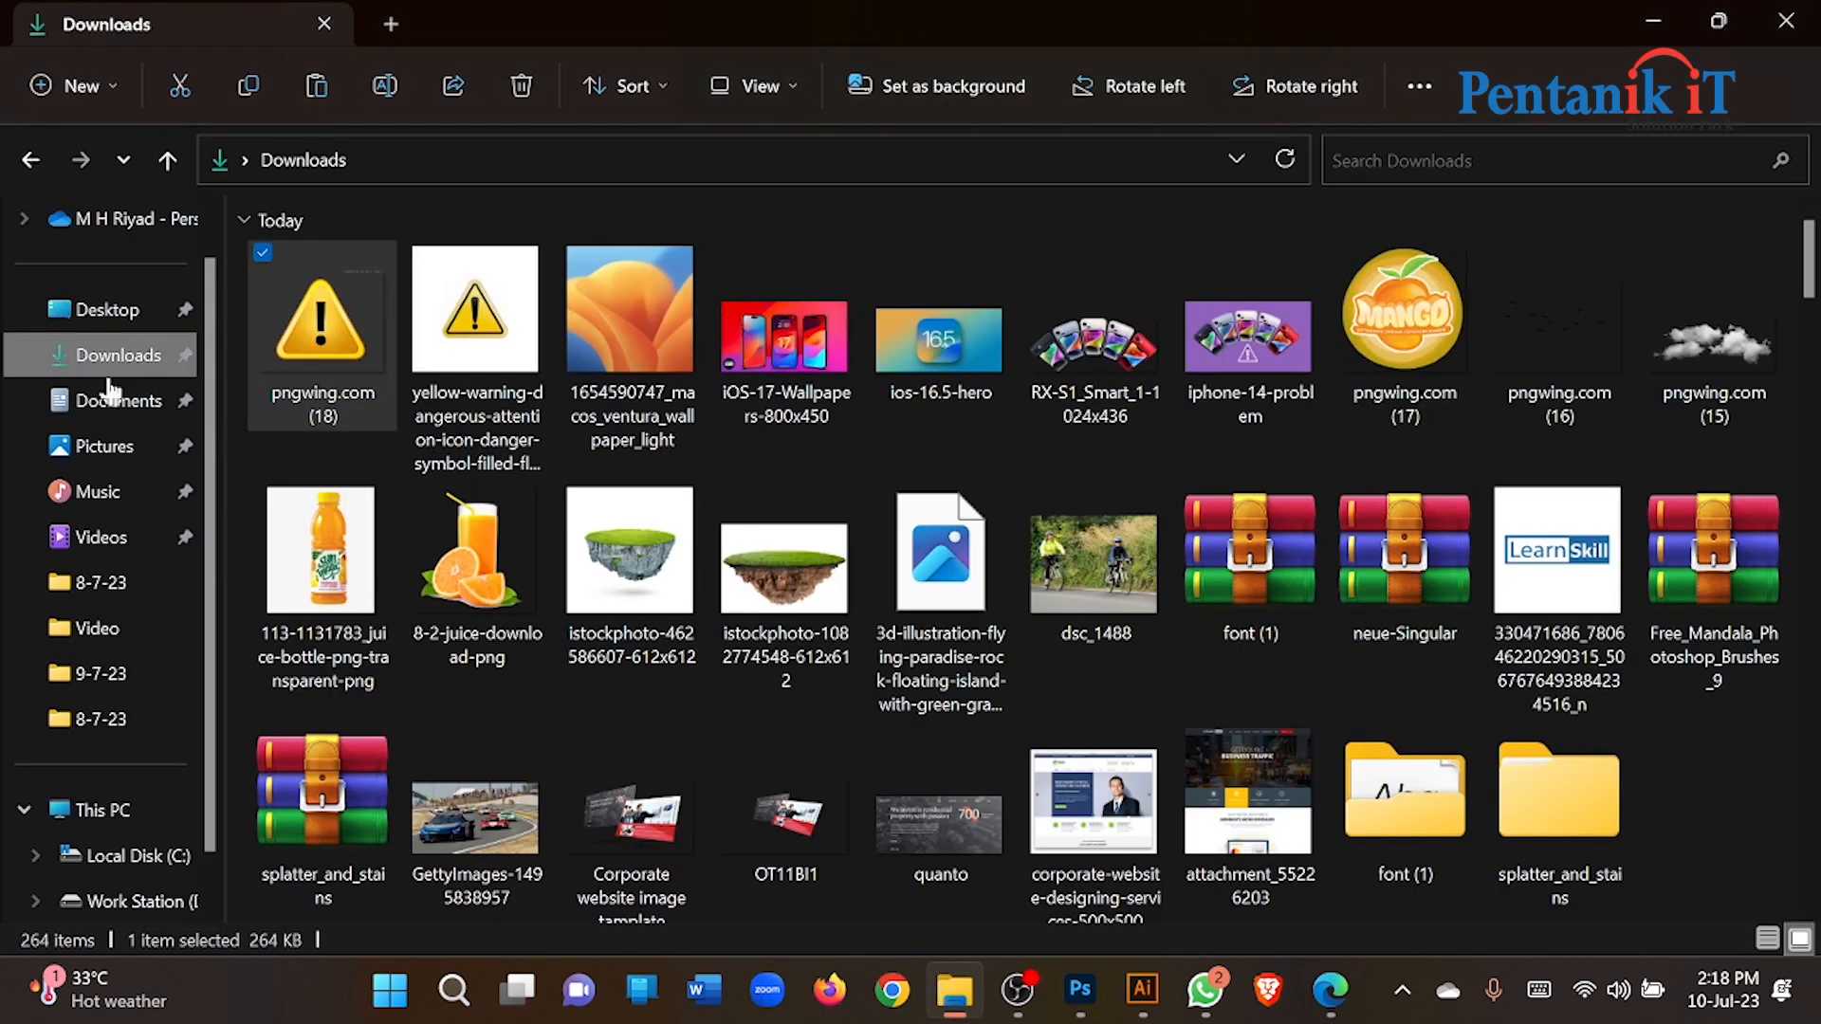
scroll(189, 493, "up", 1)
left_click(133, 356)
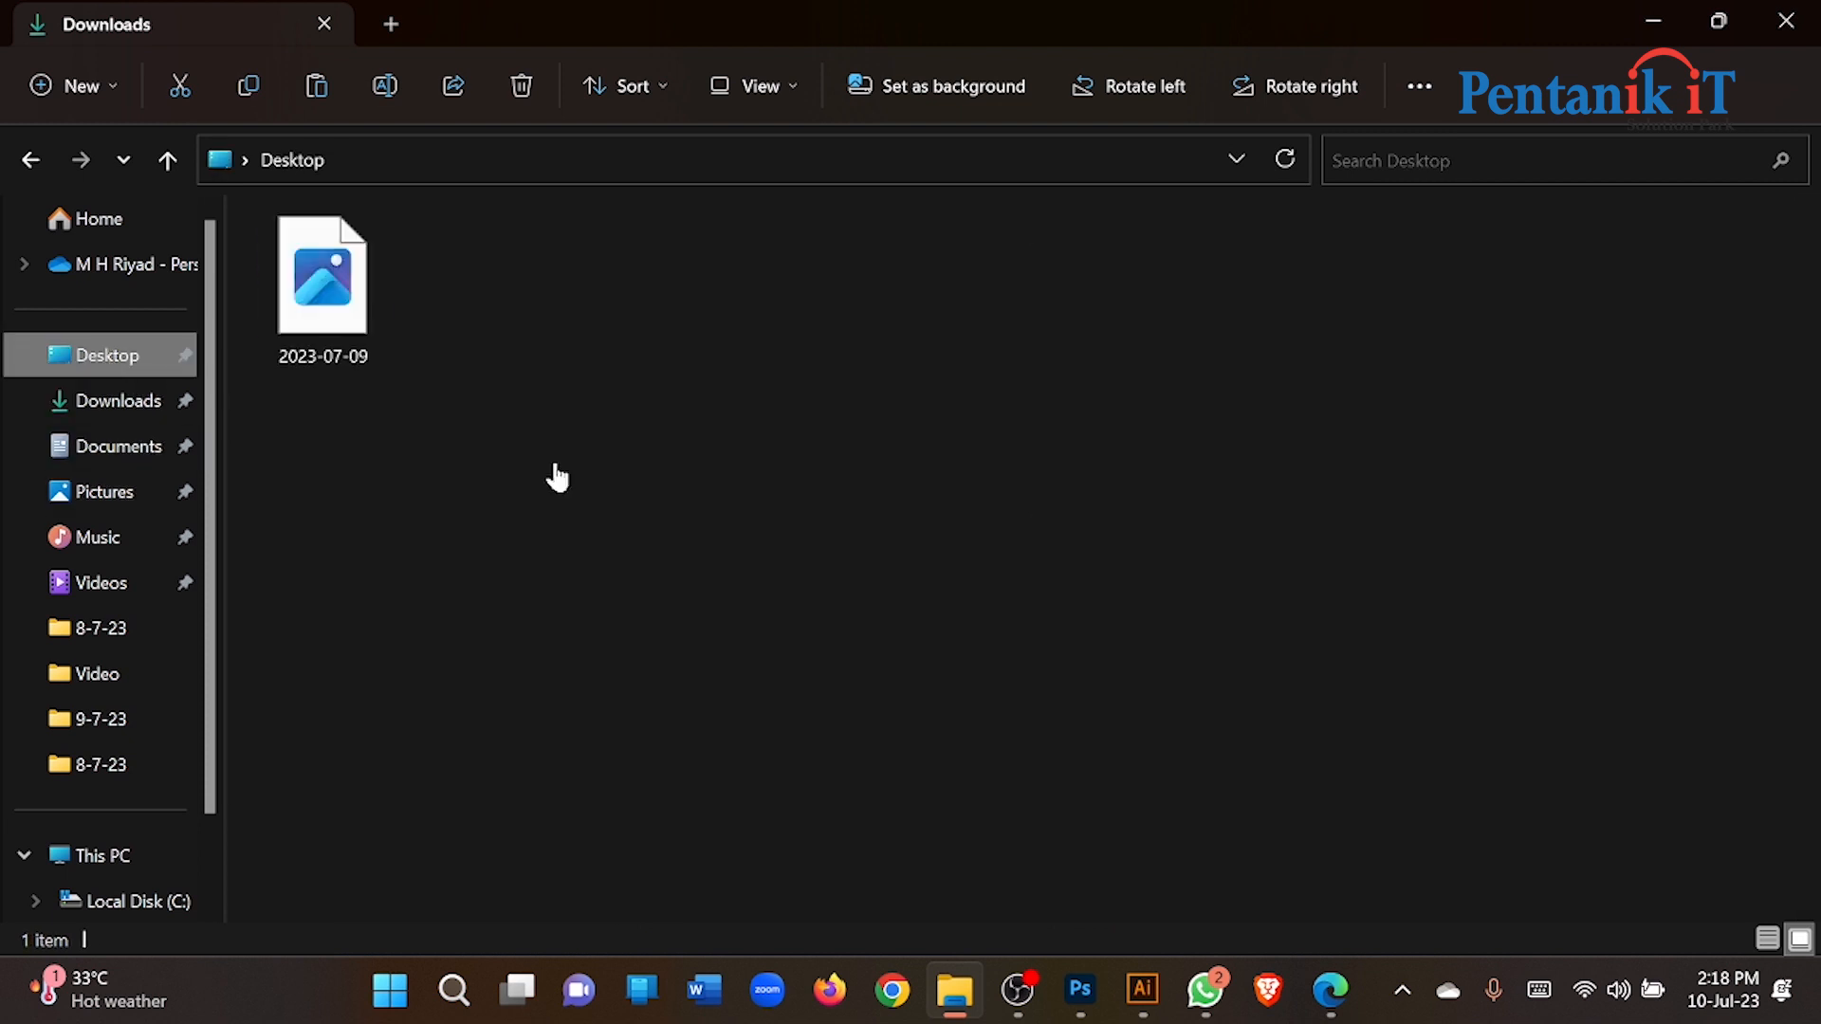
left_click_drag(361, 351, 778, 552)
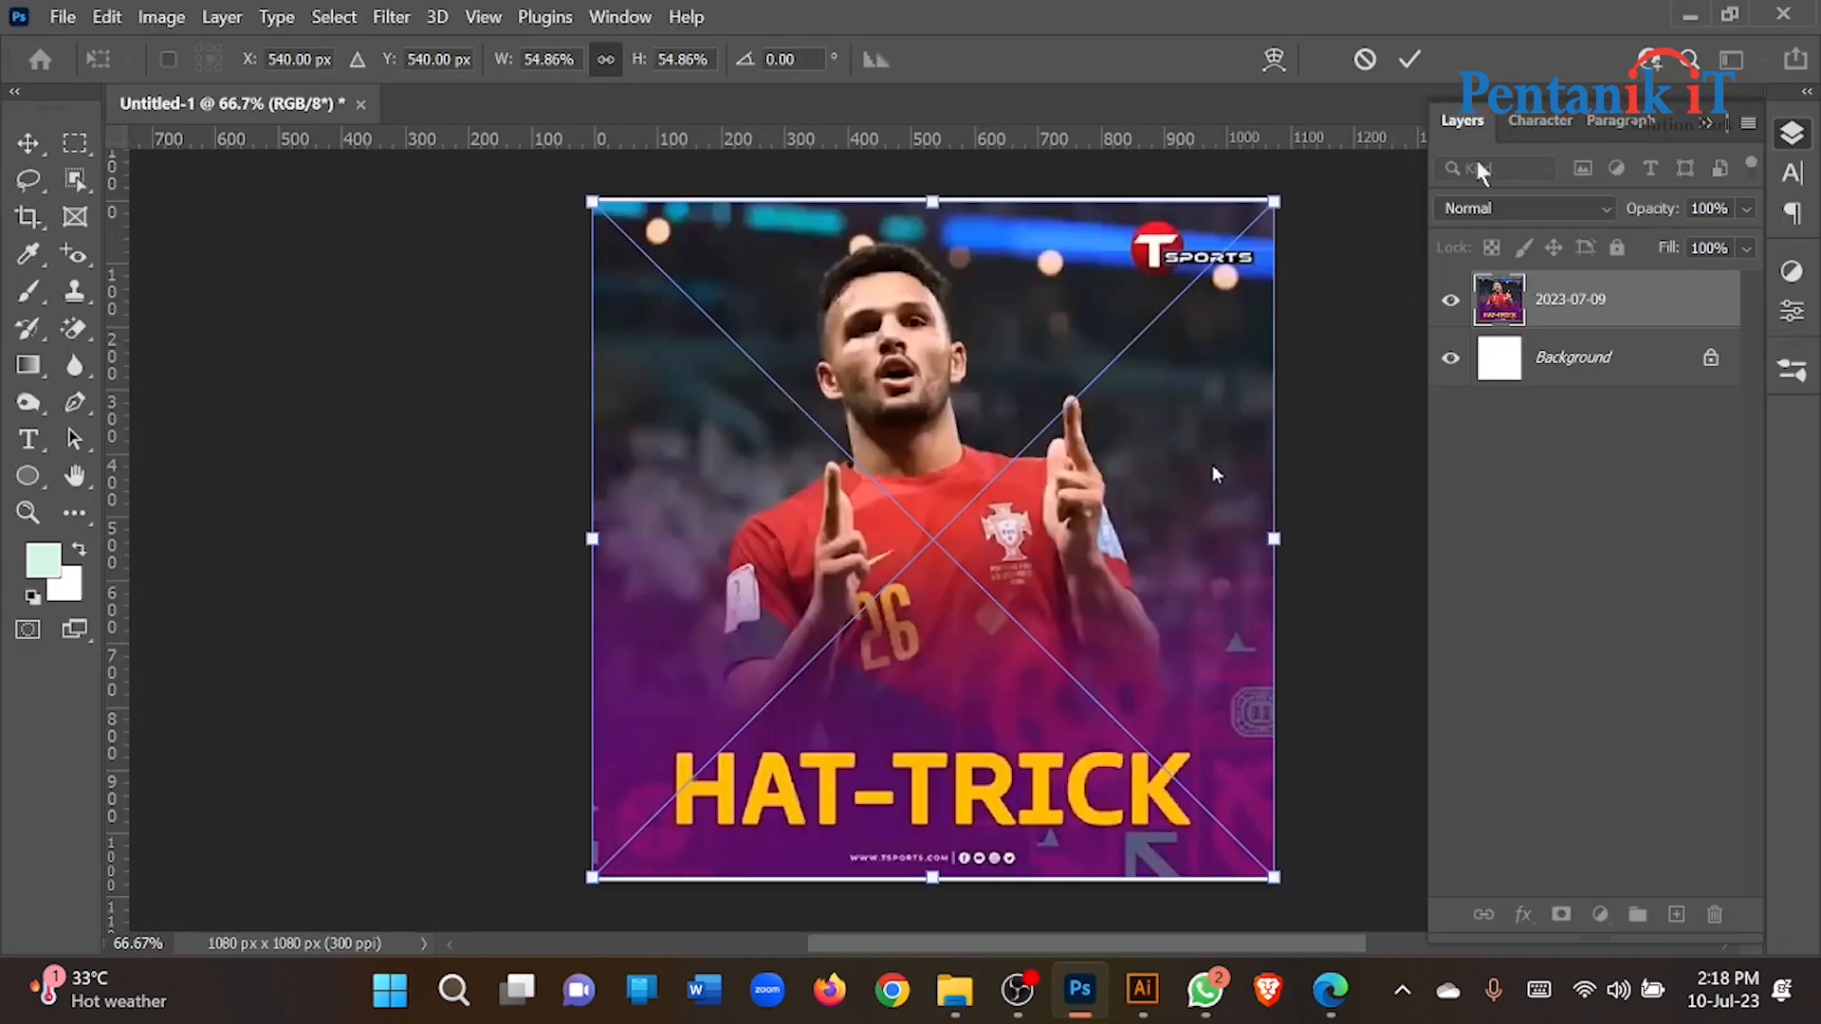
left_click(1410, 60)
Step: Examine the placed HAT-TRICK reference poster as a whole and up close, including the player, title and background
scroll(584, 414, "down", 5)
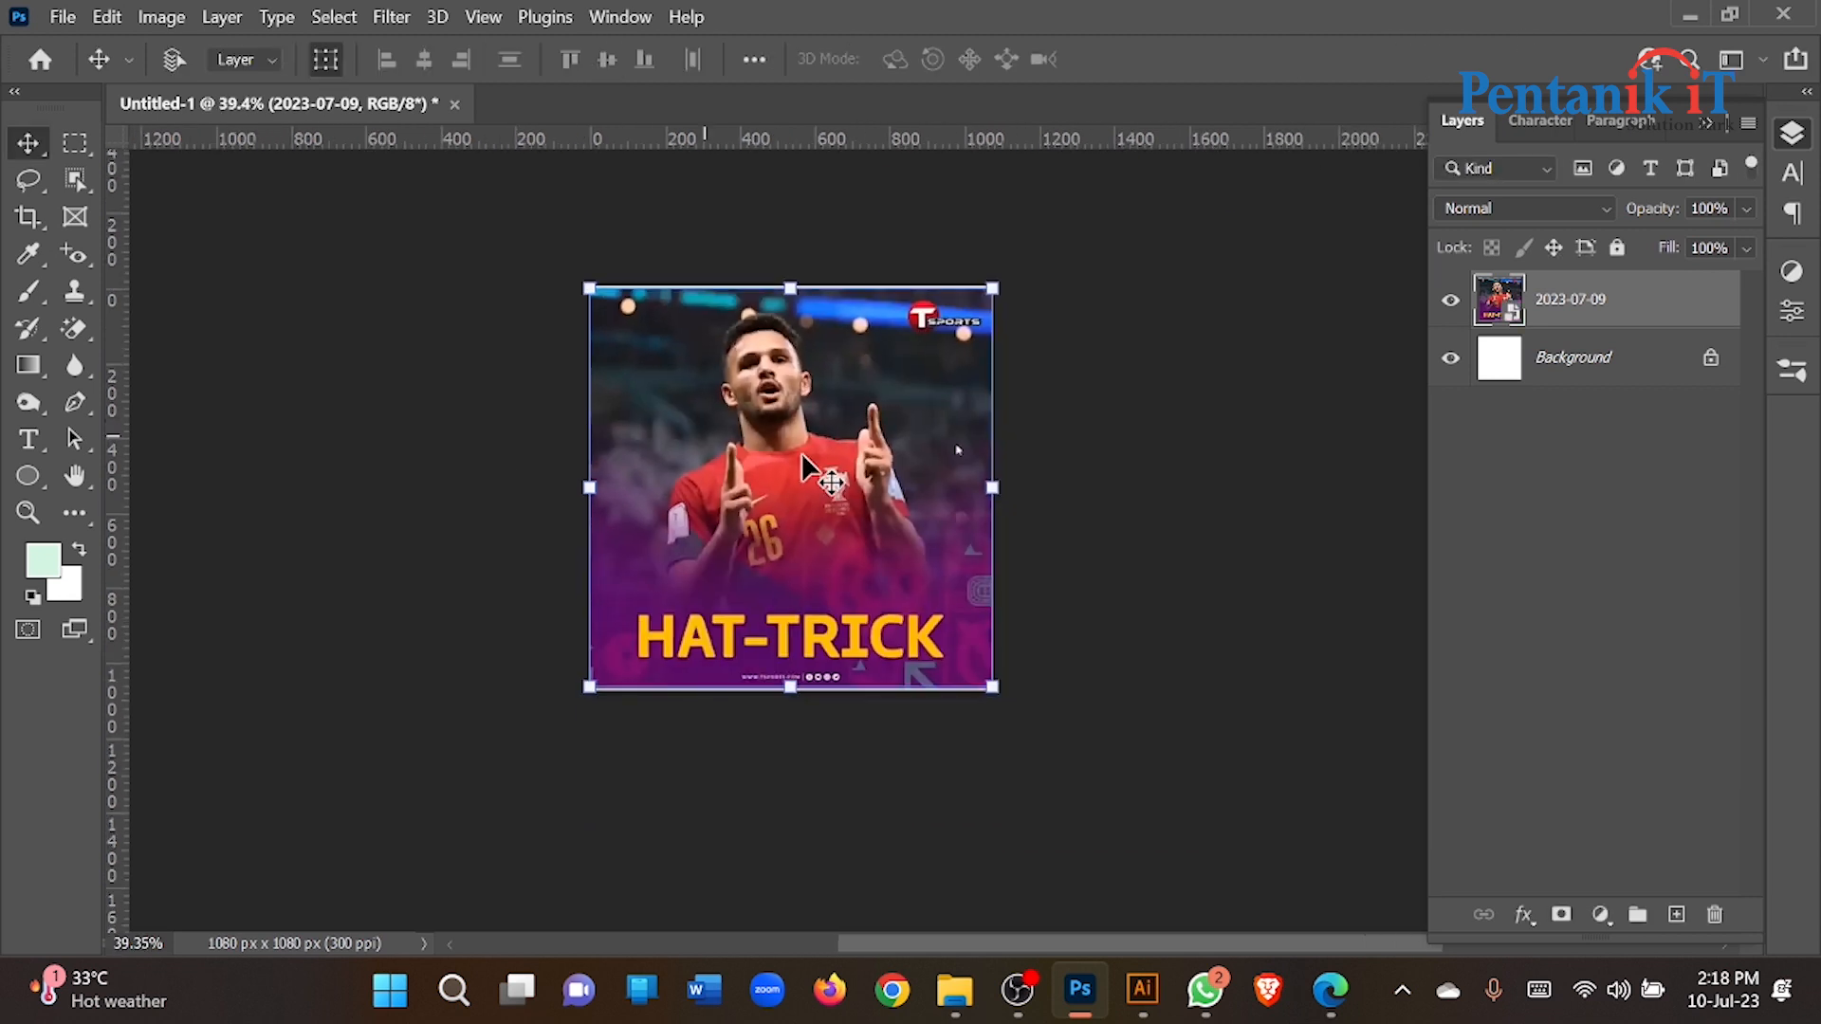
scroll(799, 457, "up", 6)
left_click(201, 546)
scroll(426, 557, "down", 2)
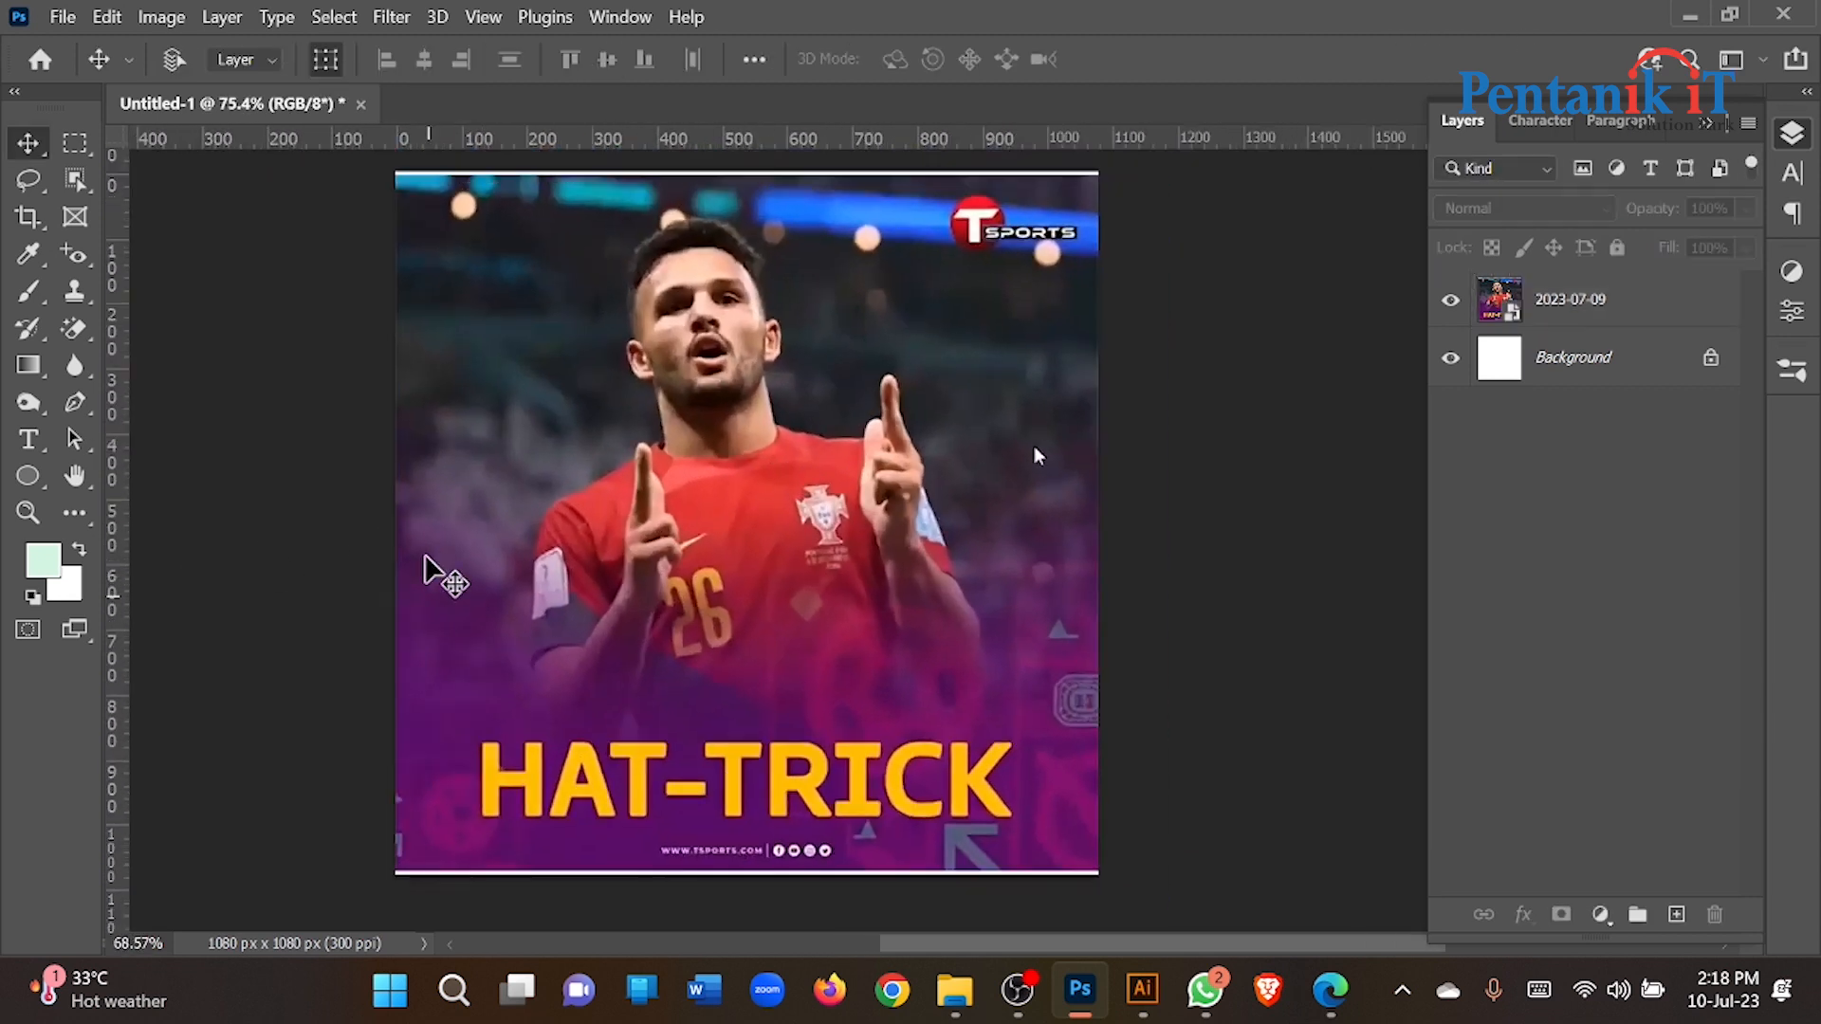
scroll(615, 257, "up", 2)
scroll(731, 630, "down", 2)
scroll(700, 752, "up", 2)
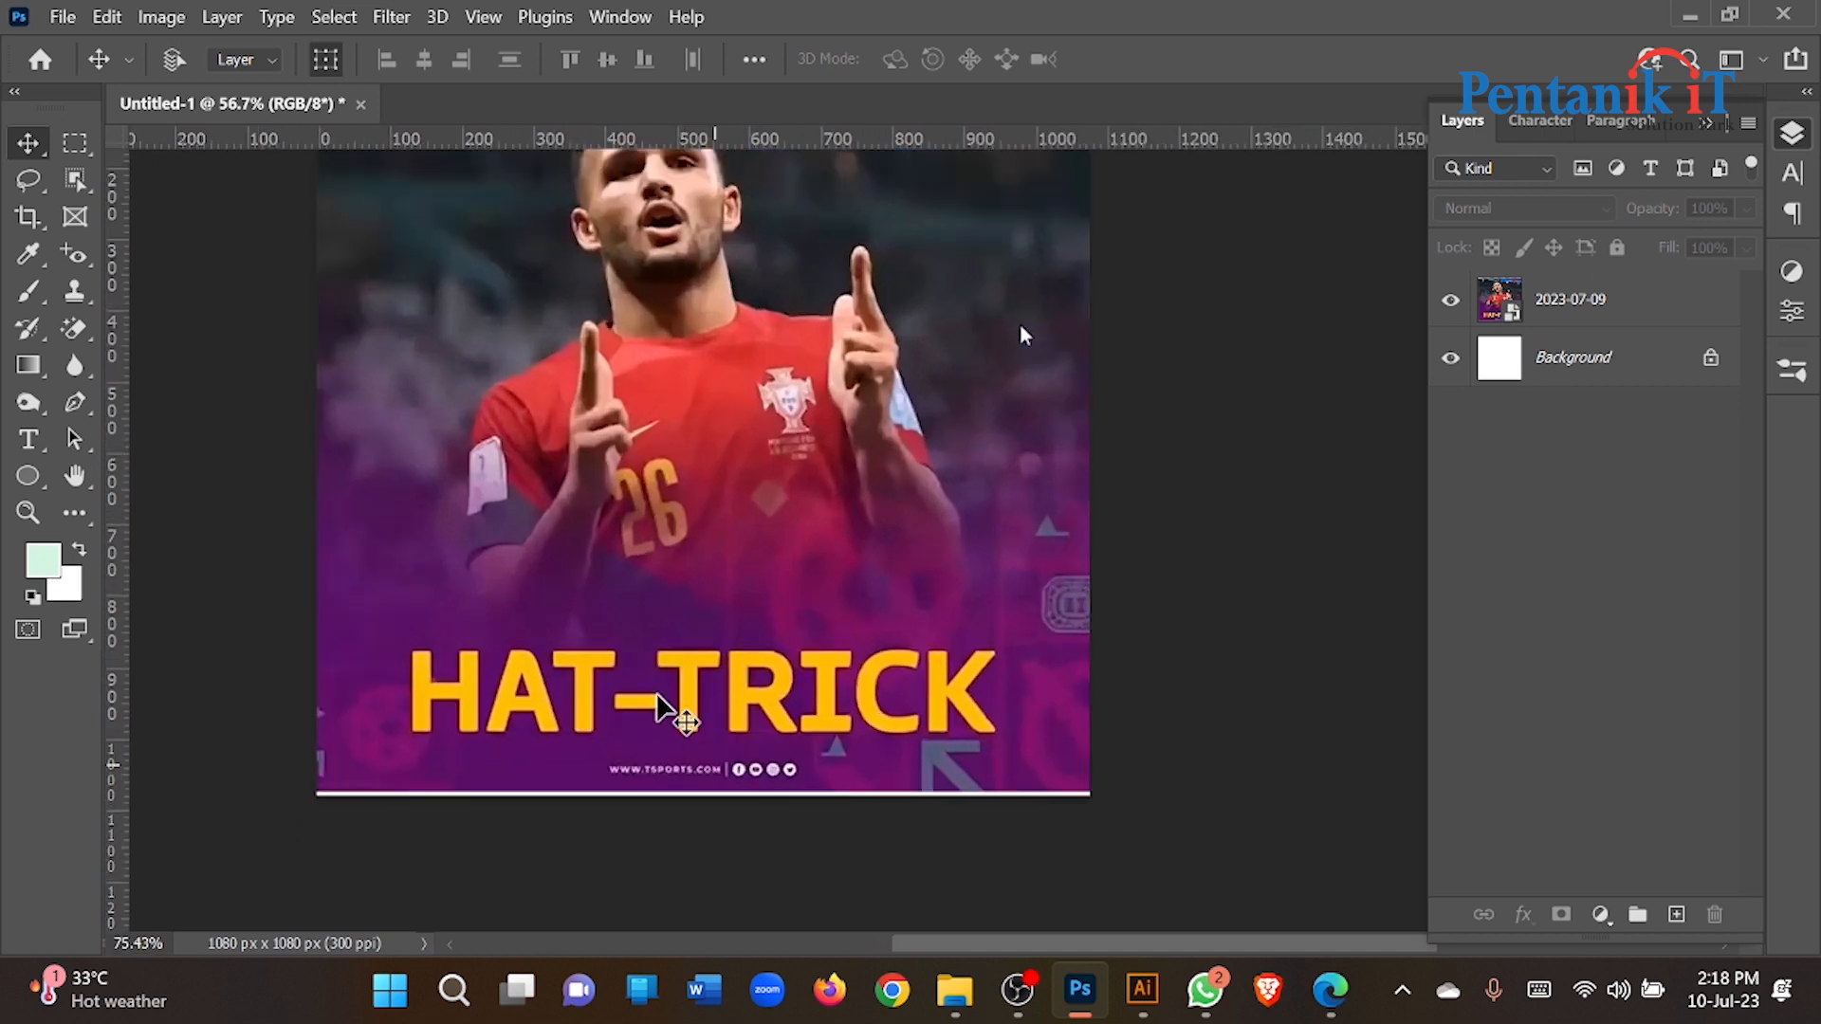
scroll(630, 699, "down", 3)
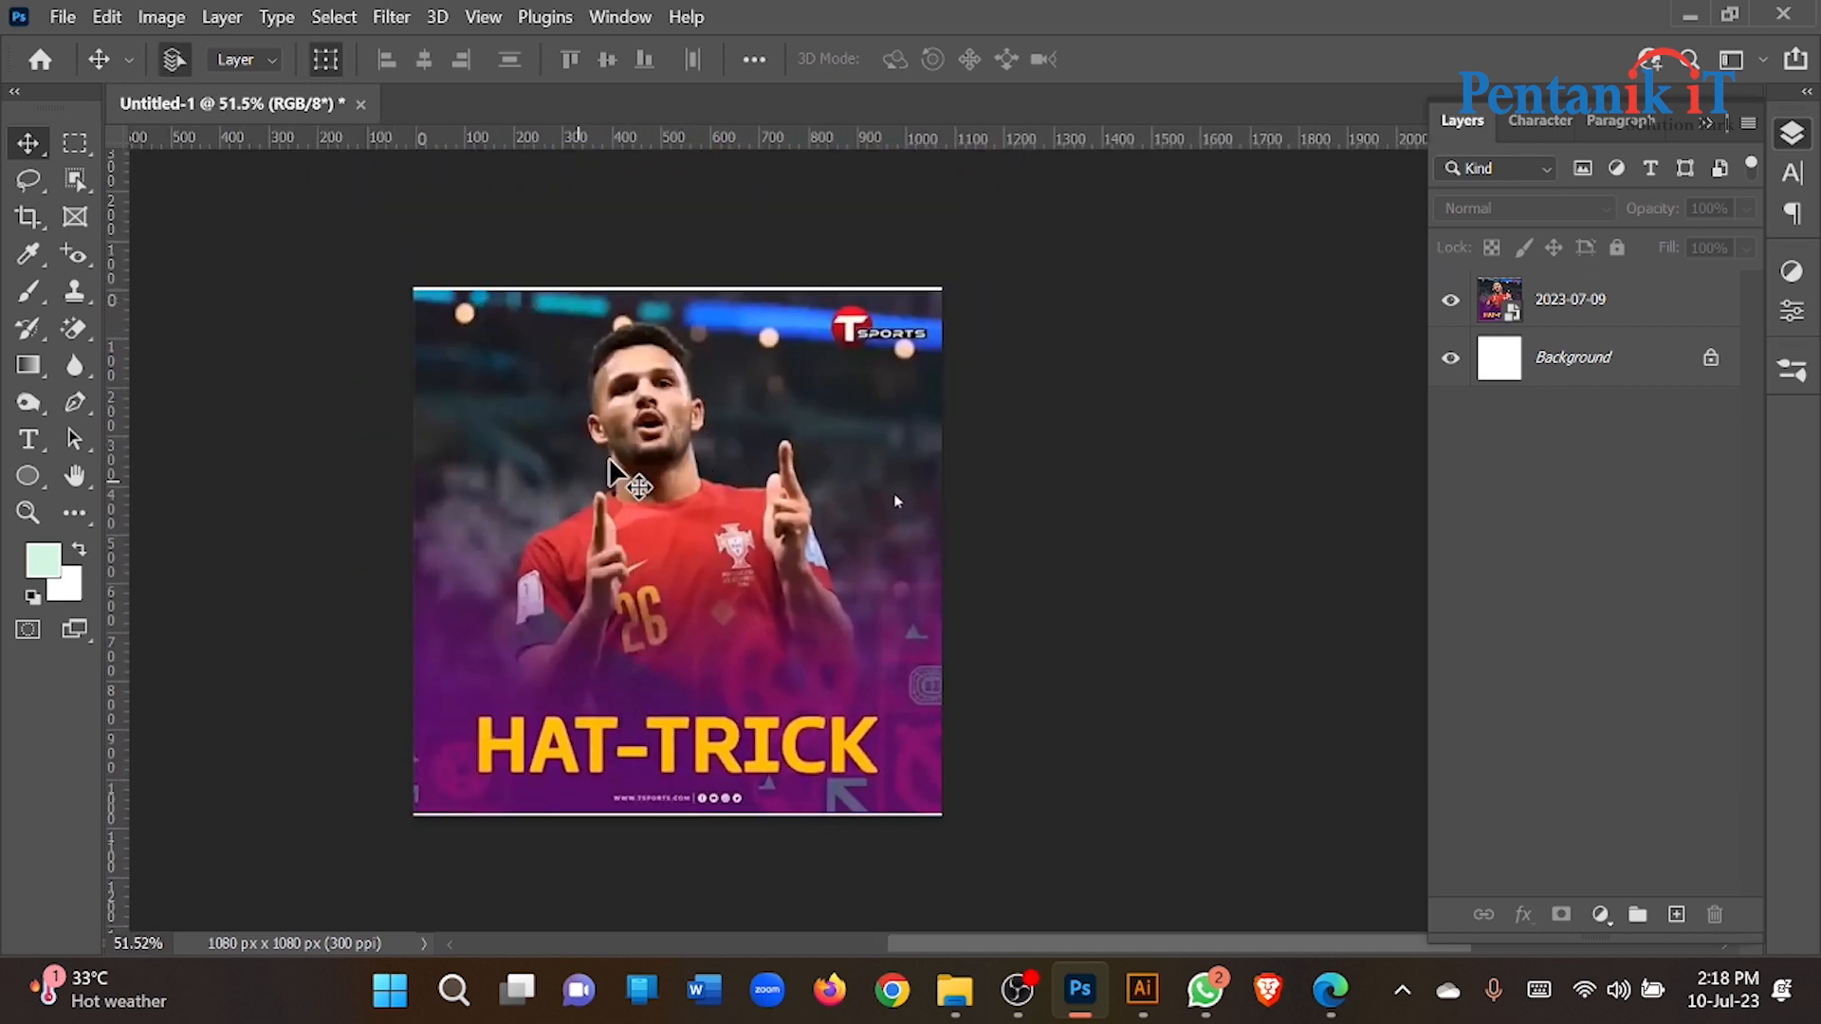
scroll(604, 483, "down", 1)
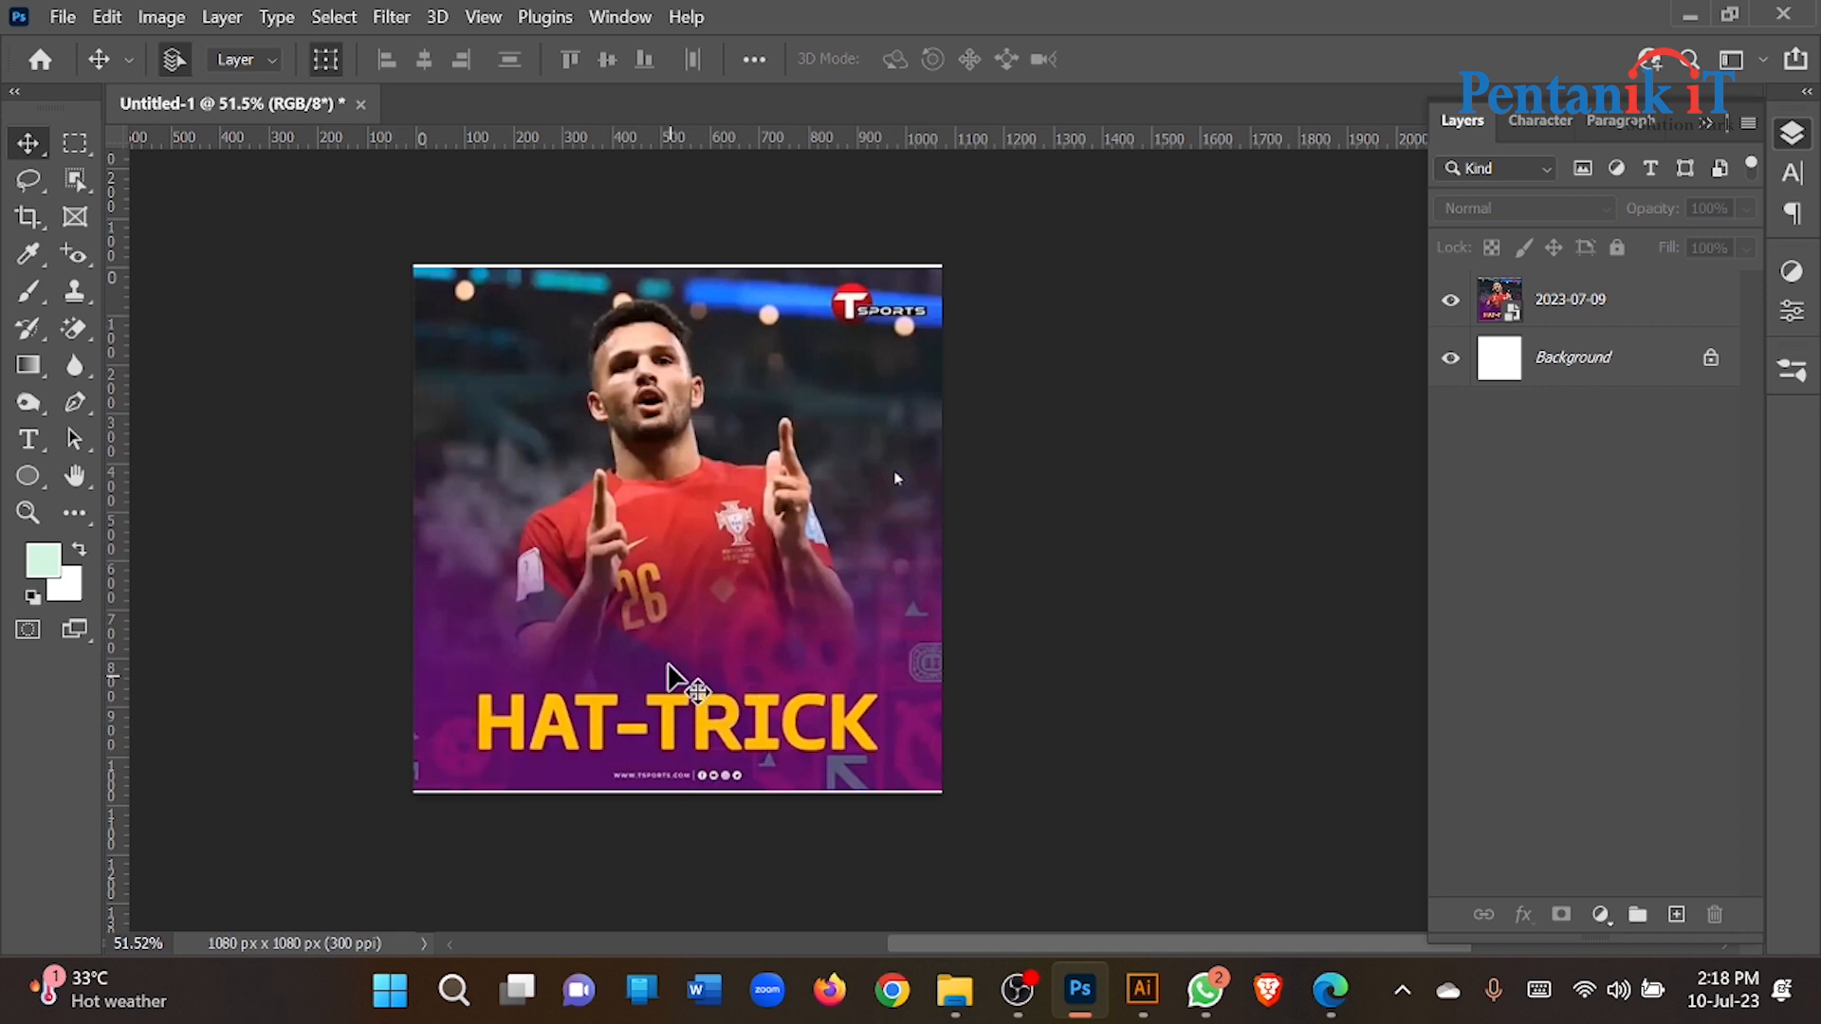
Step: Rasterize the 2023-07-09 reference layer and hide it
left_click(548, 551)
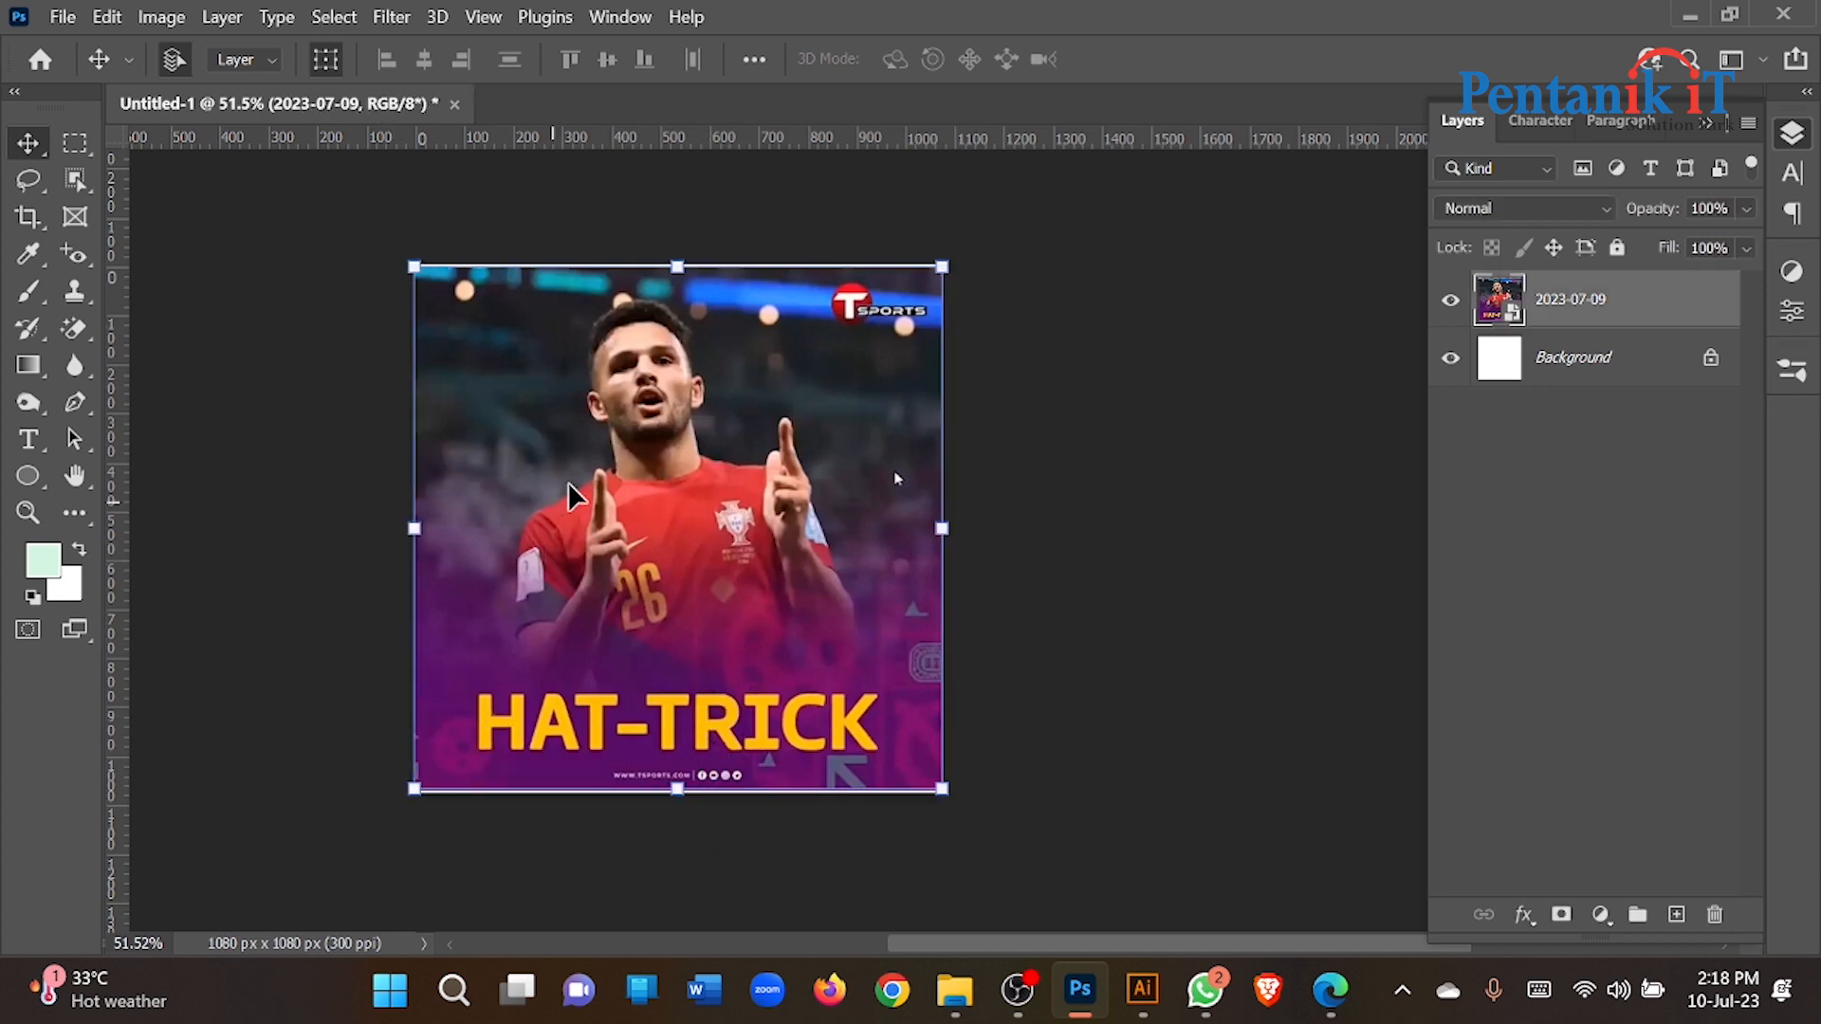
scroll(570, 486, "up", 2)
right_click(1579, 299)
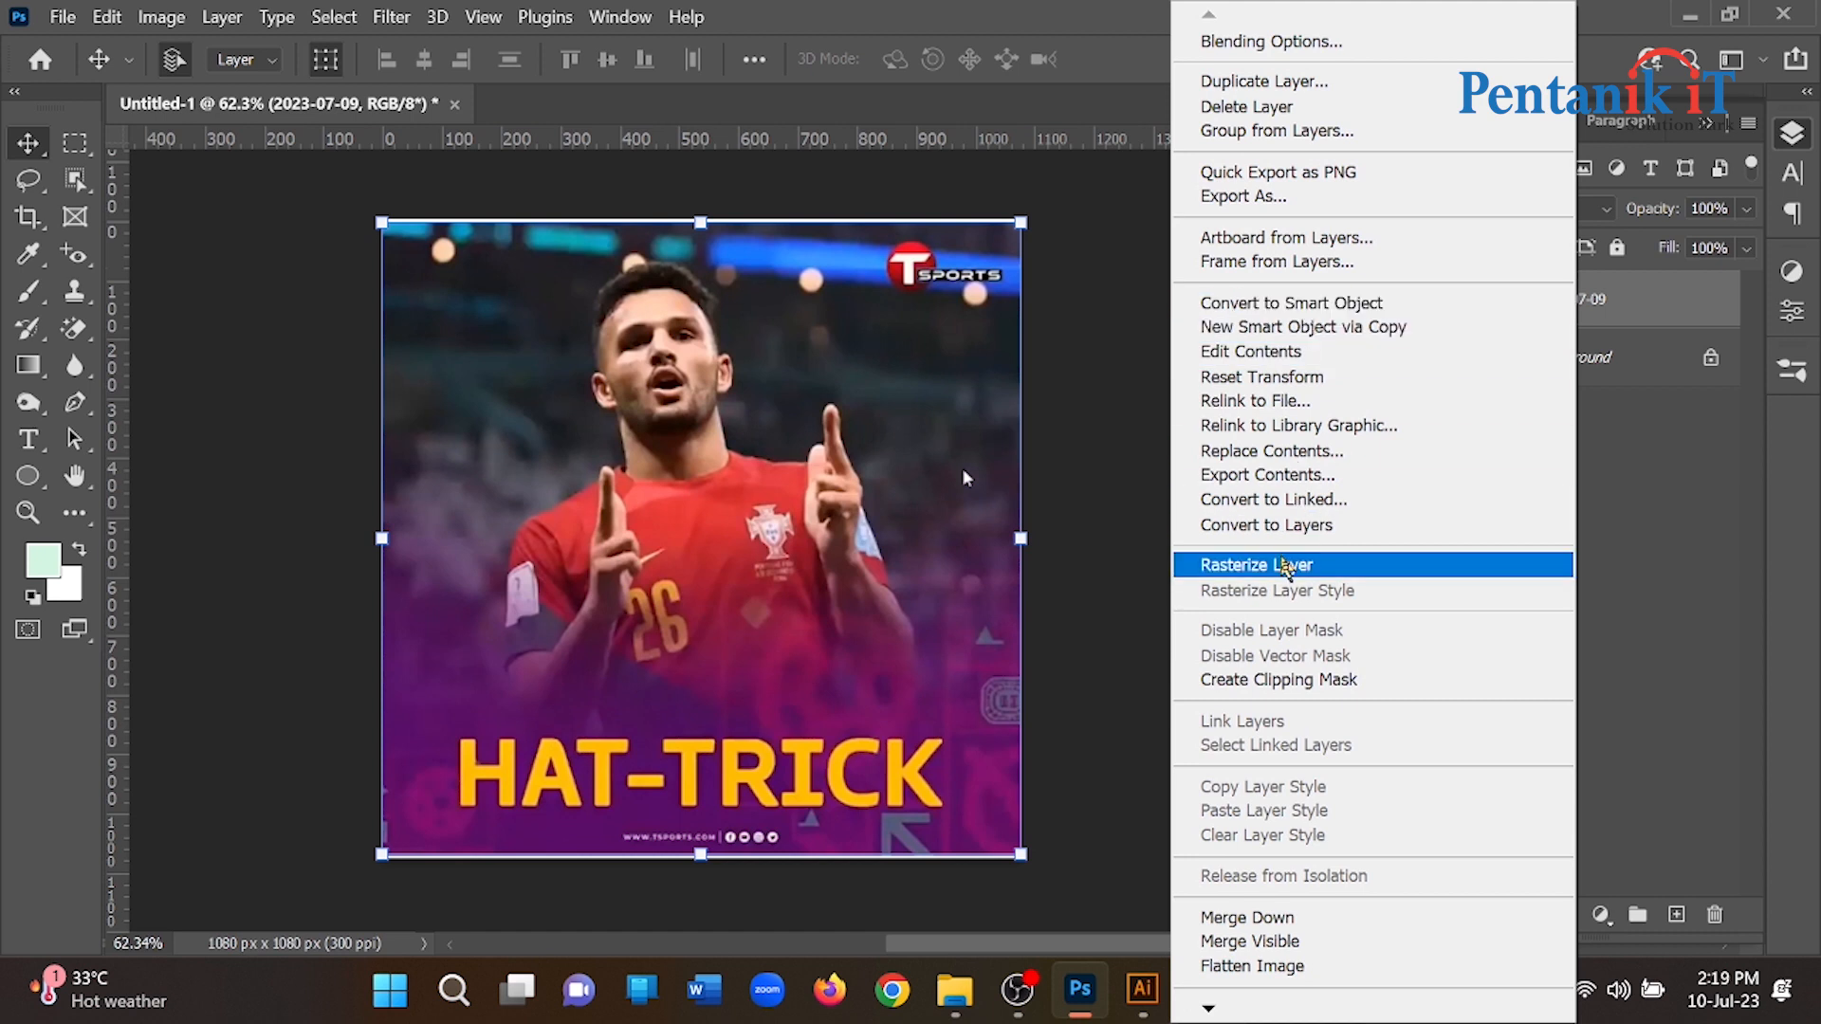
left_click(1309, 565)
scroll(721, 441, "down", 2)
scroll(718, 436, "up", 3)
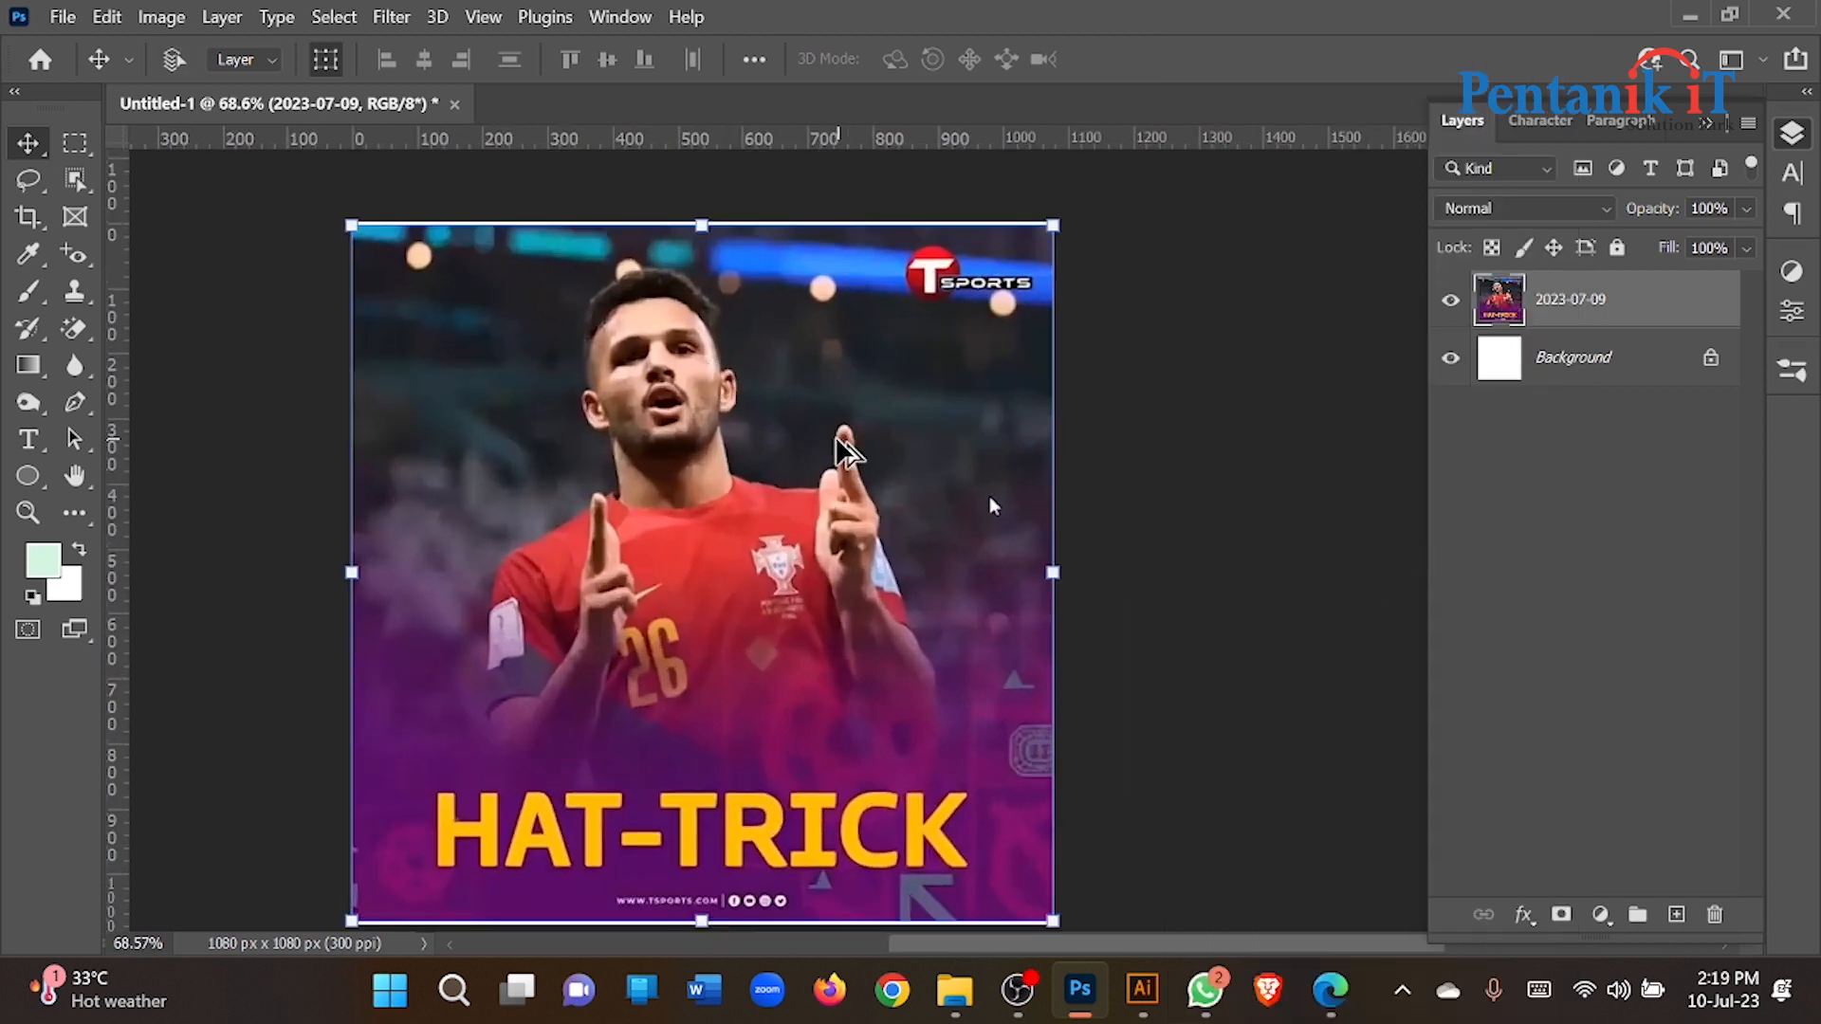
scroll(838, 446, "down", 2)
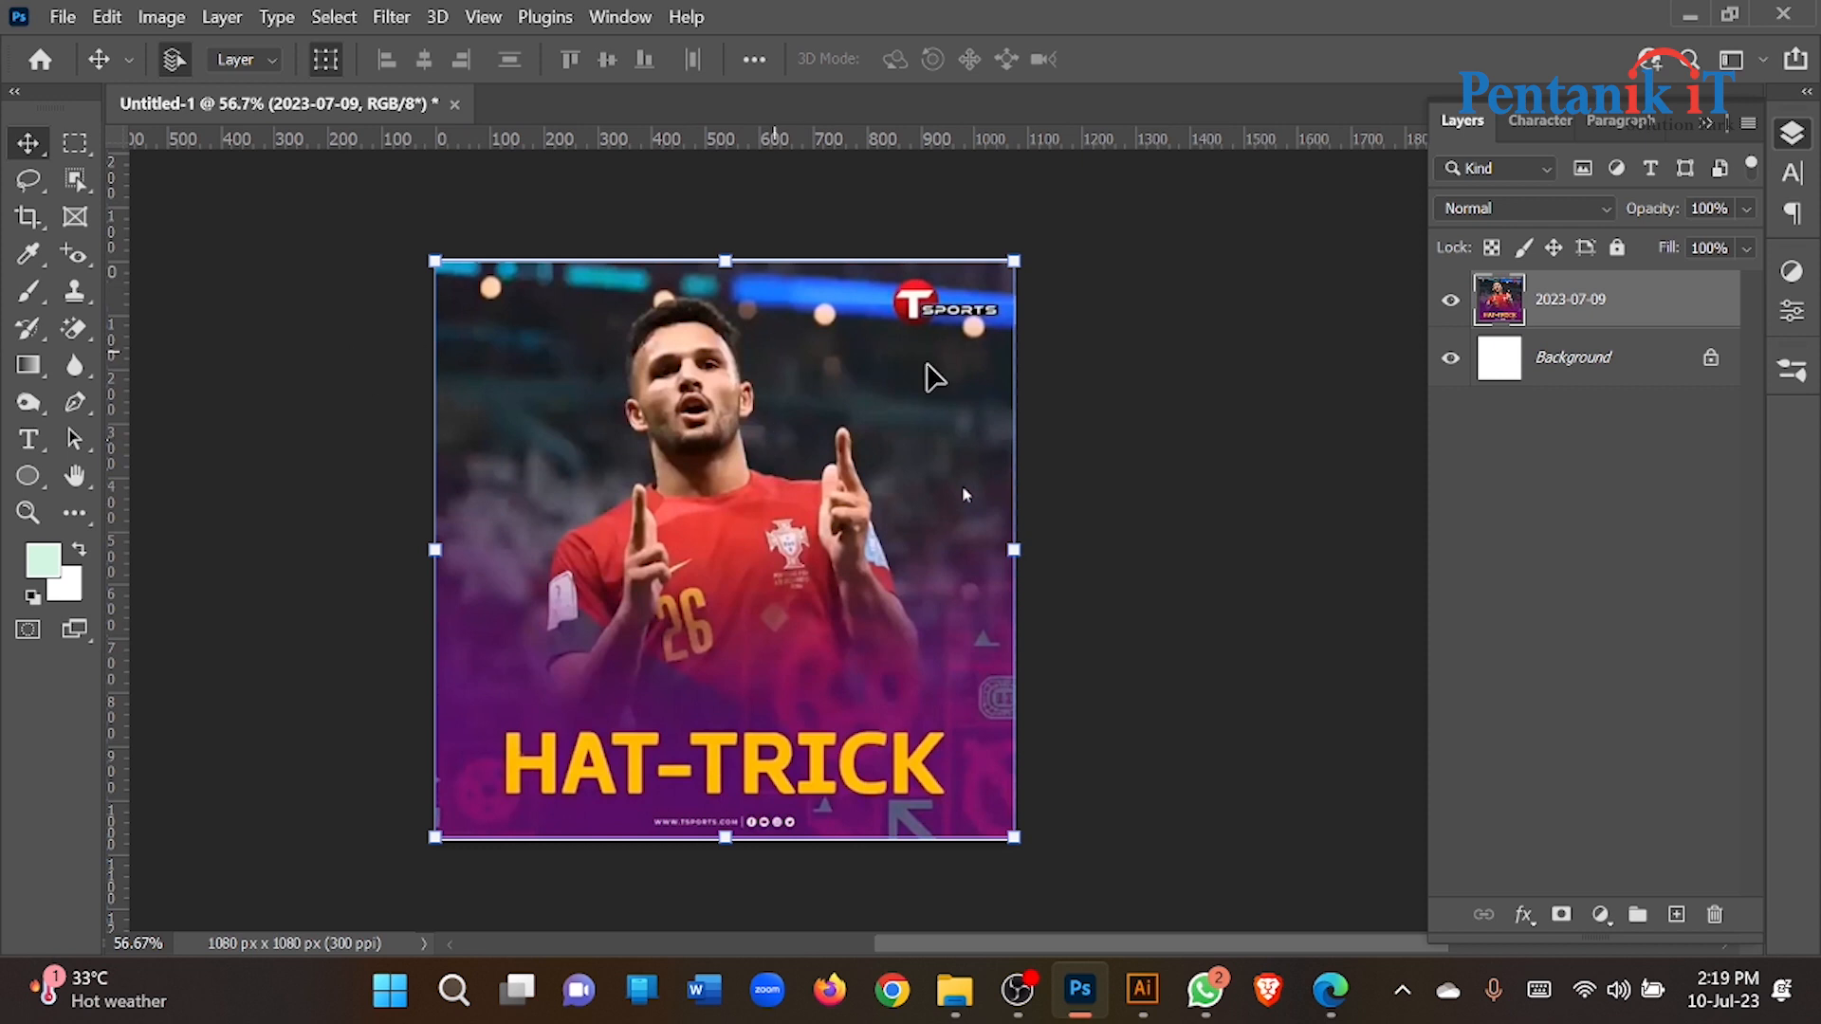
left_click(1450, 300)
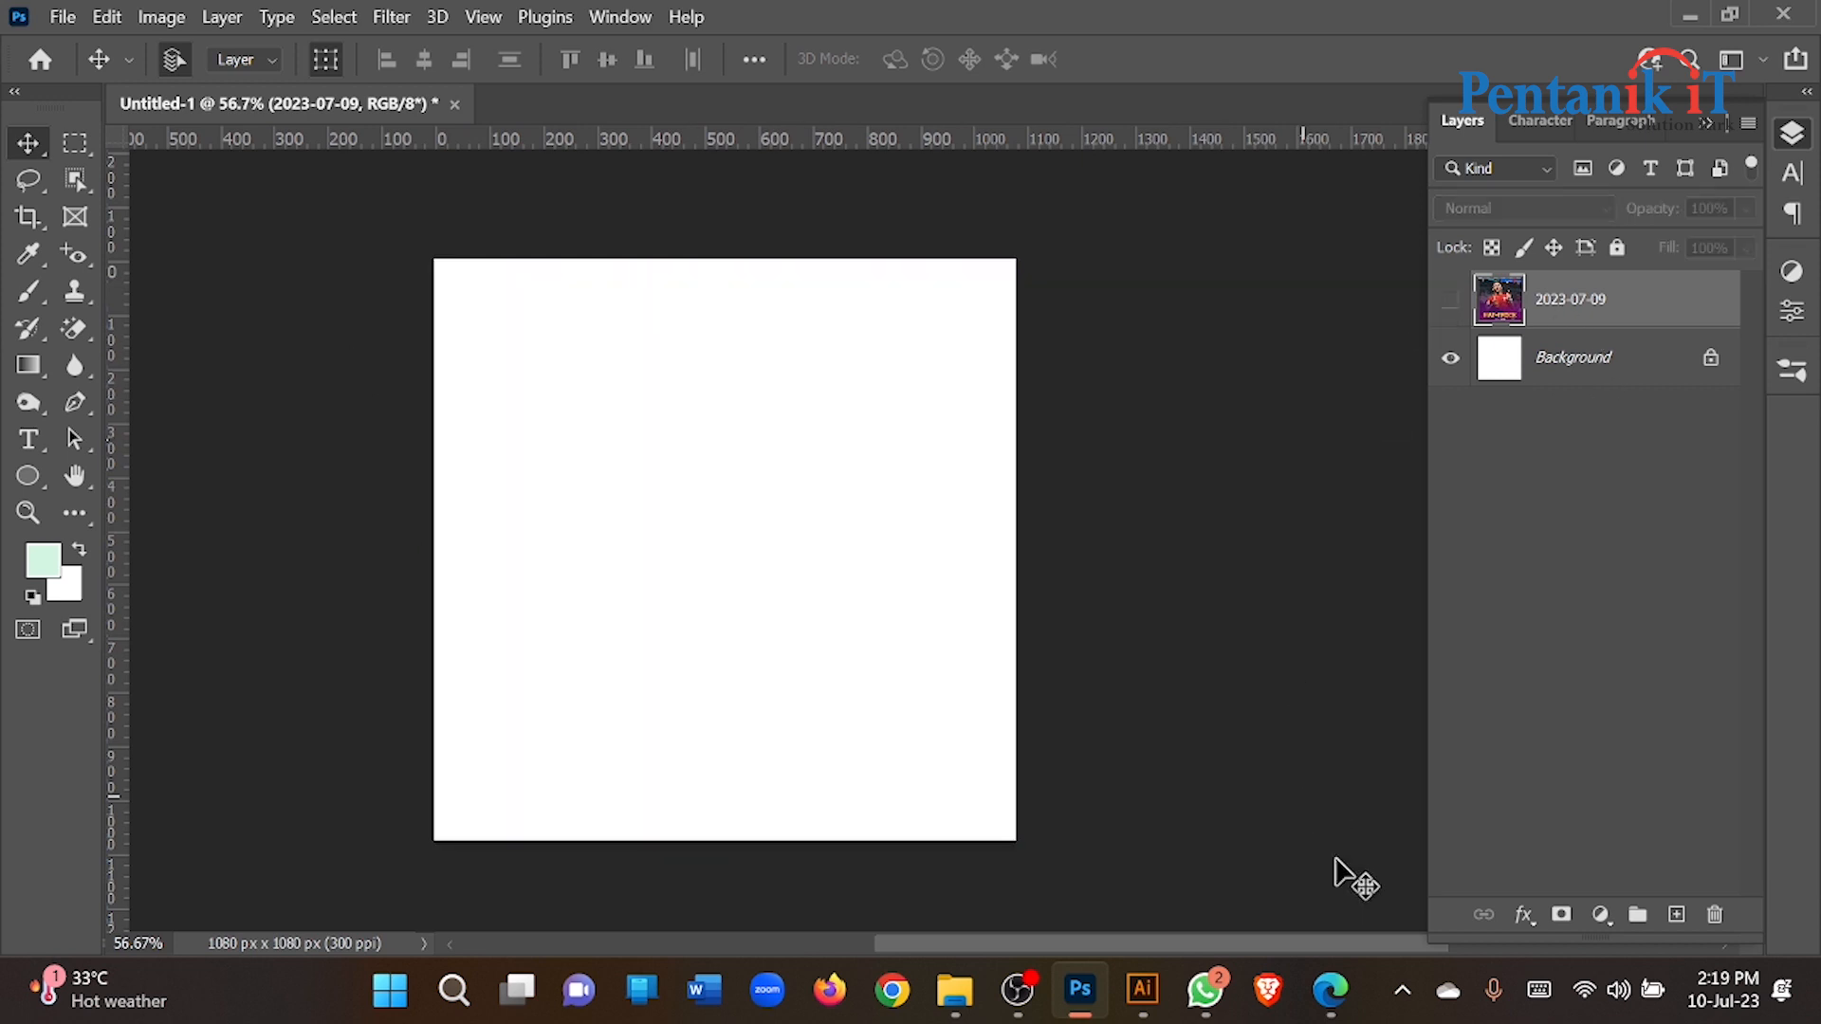
Step: Switch to the Brave browser and run a Google image search for "stadium"
left_click(1276, 989)
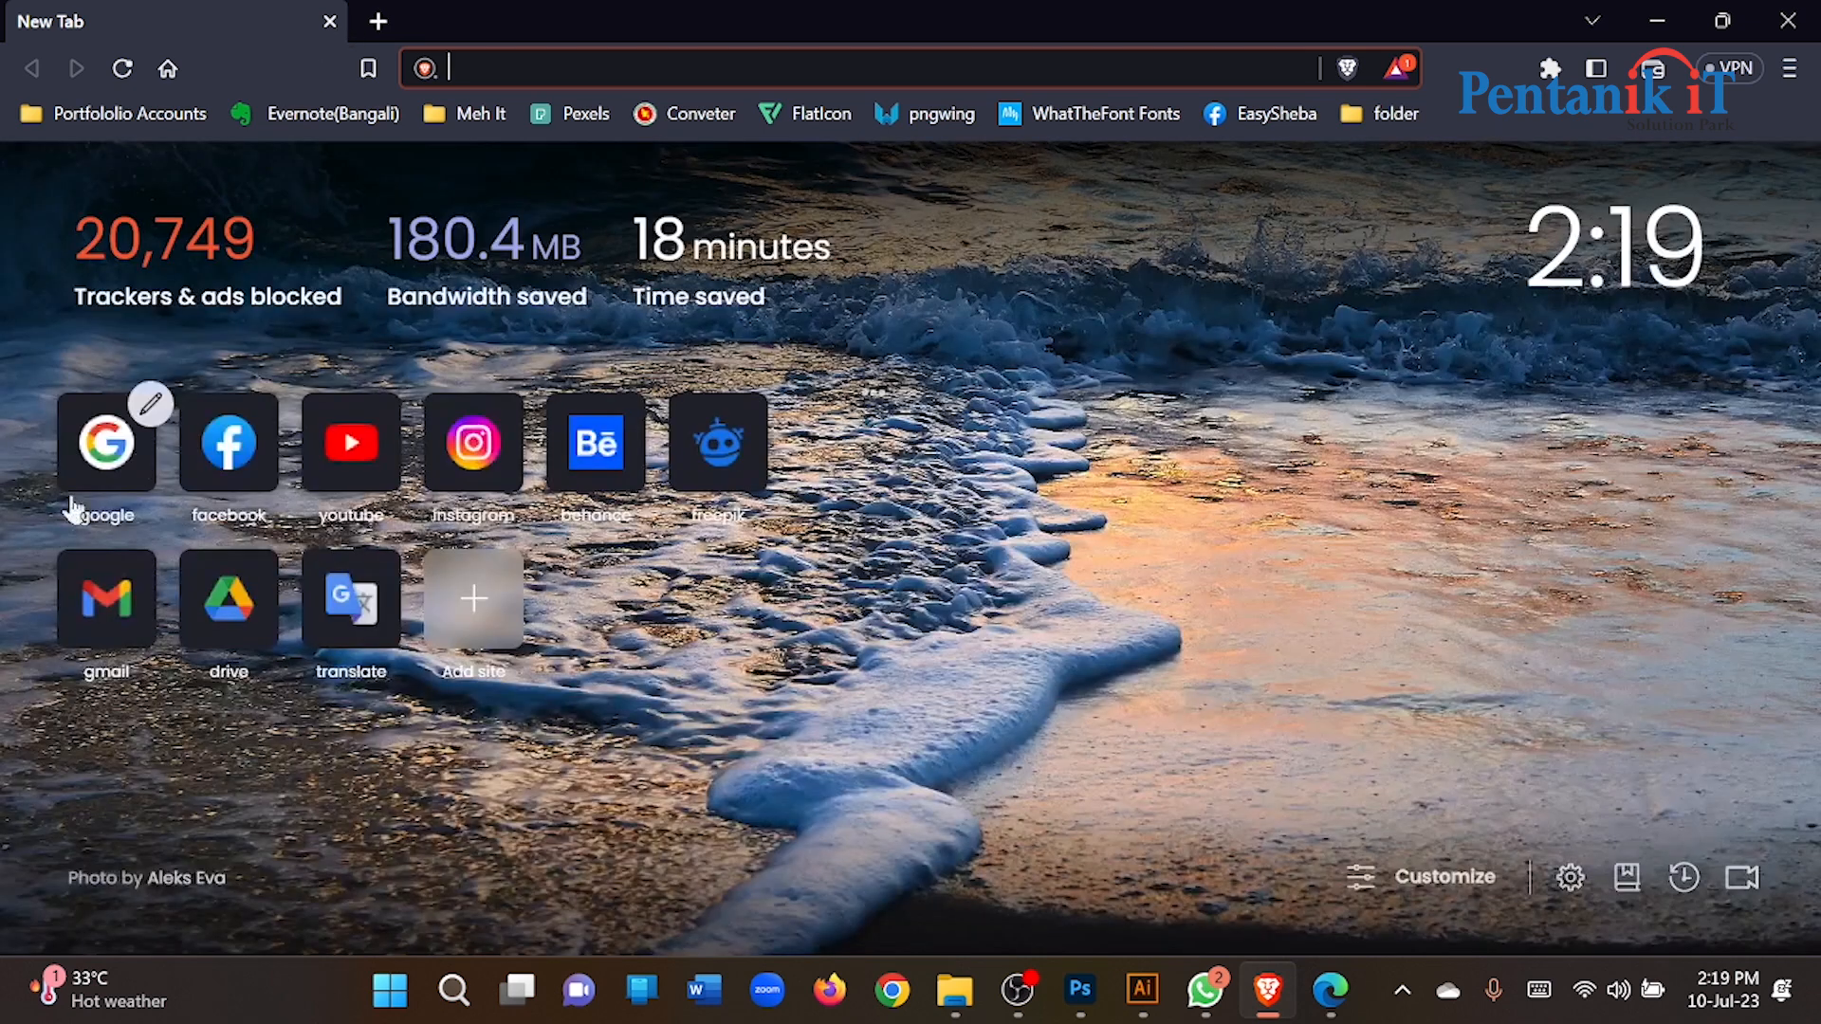
left_click(106, 455)
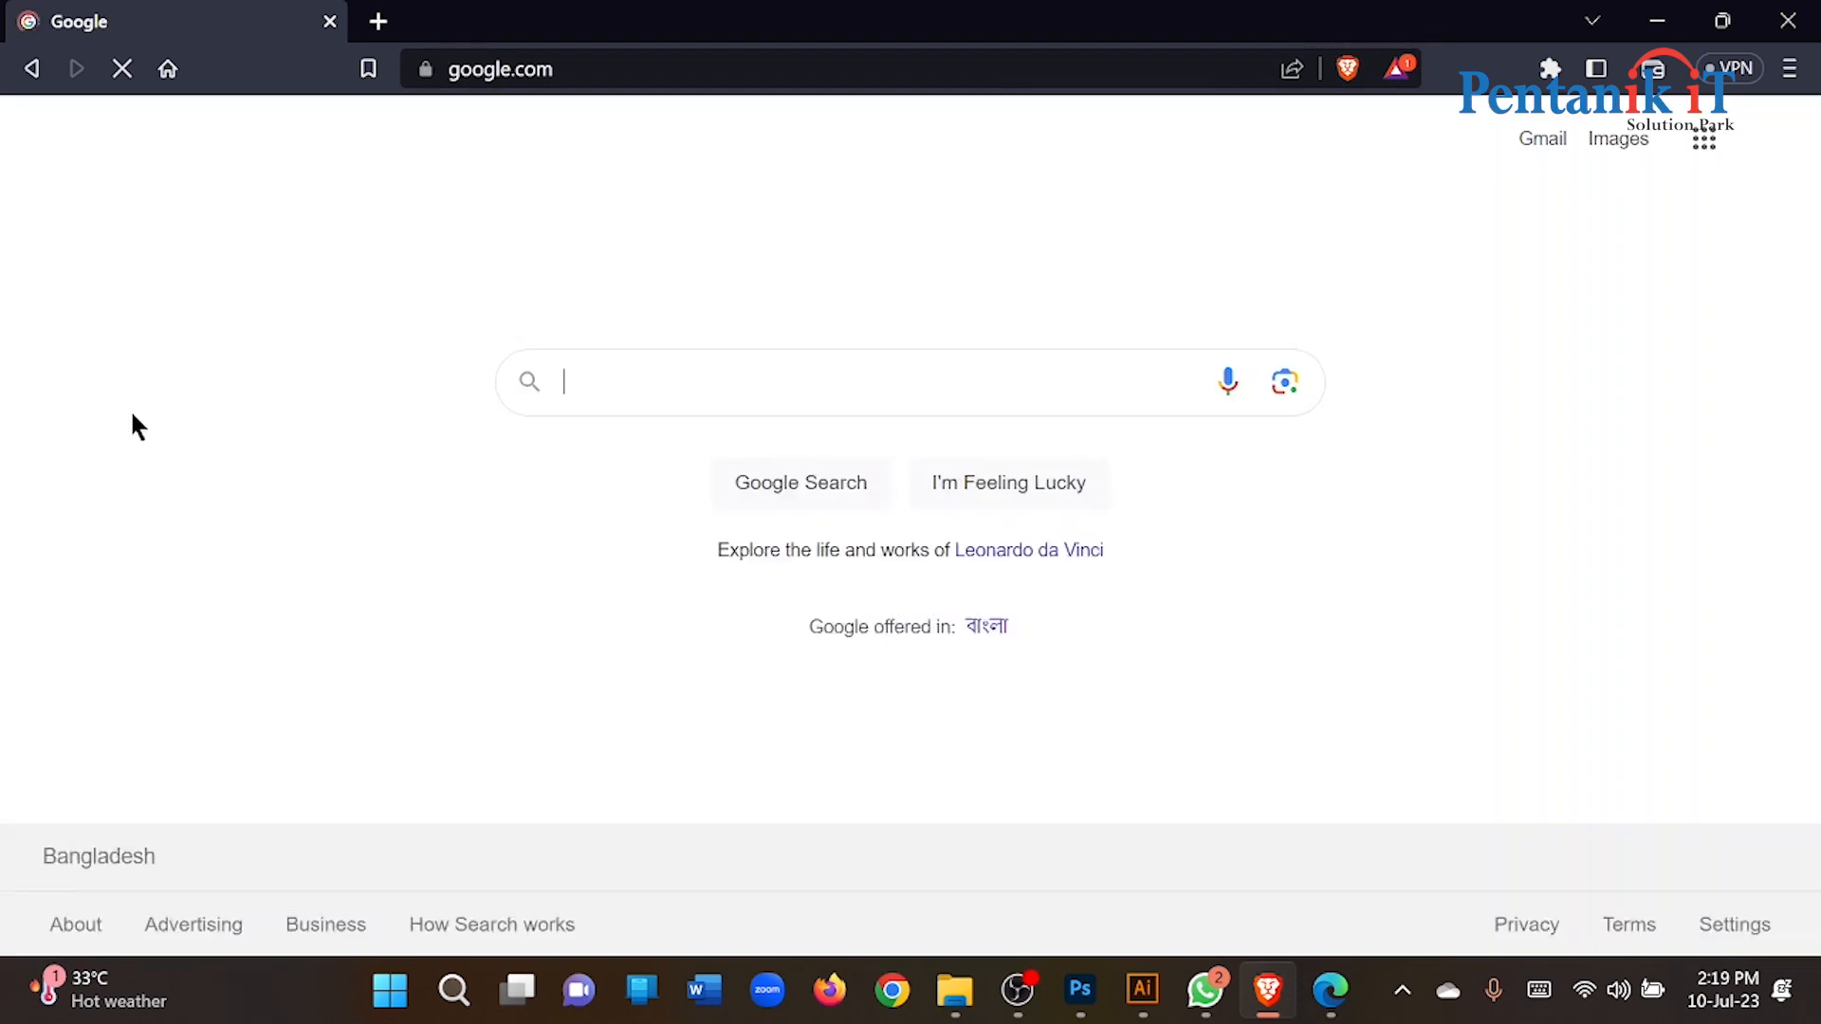
left_click(605, 390)
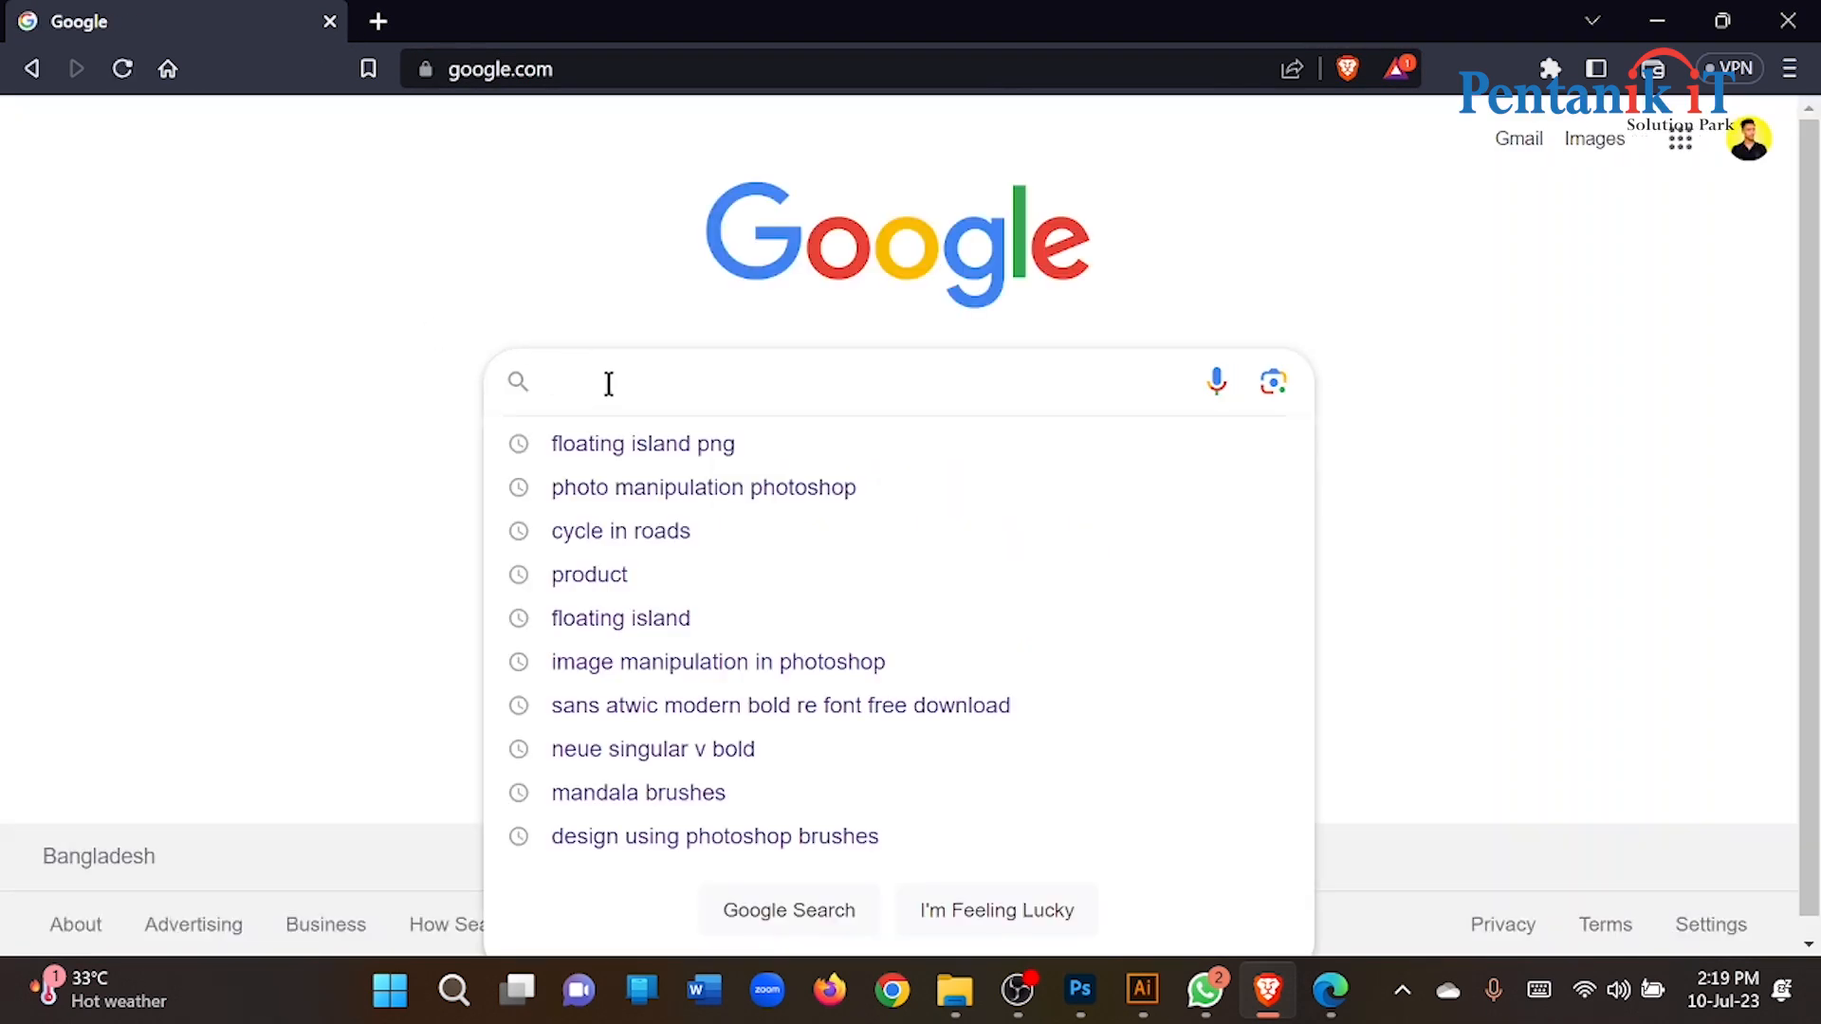
type("stadi")
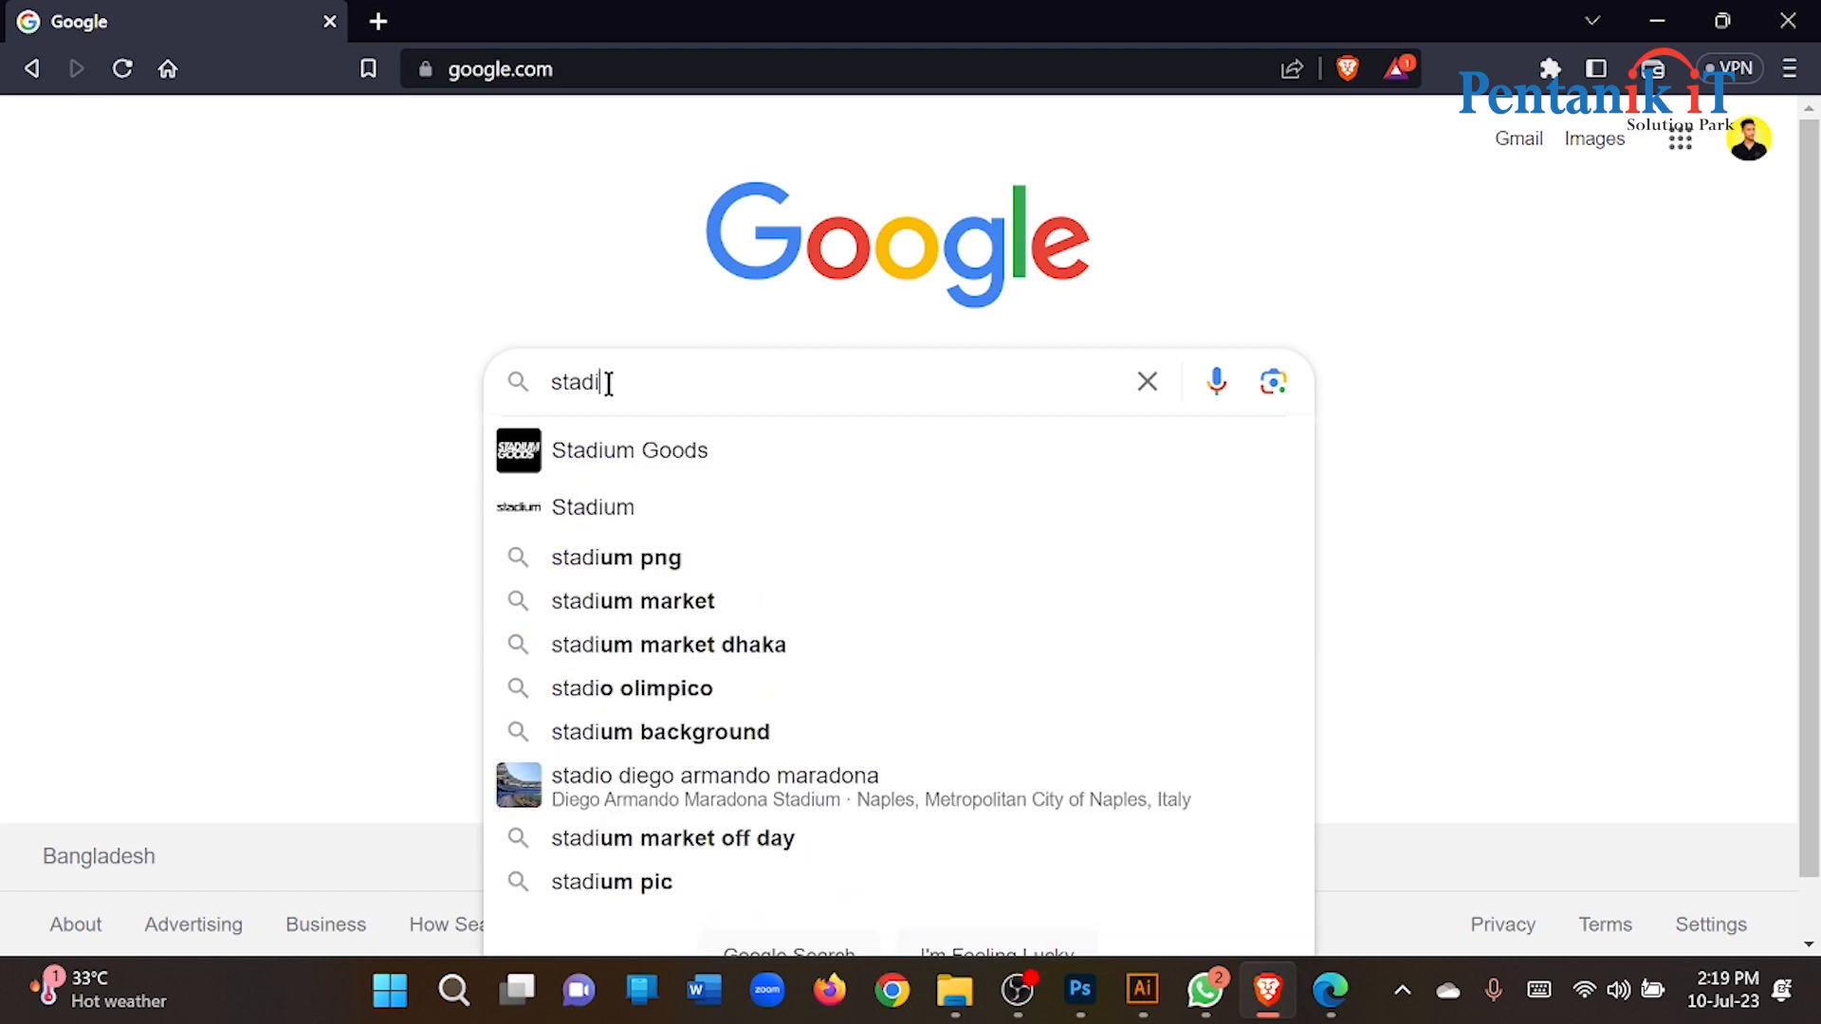
type("um")
key("Return")
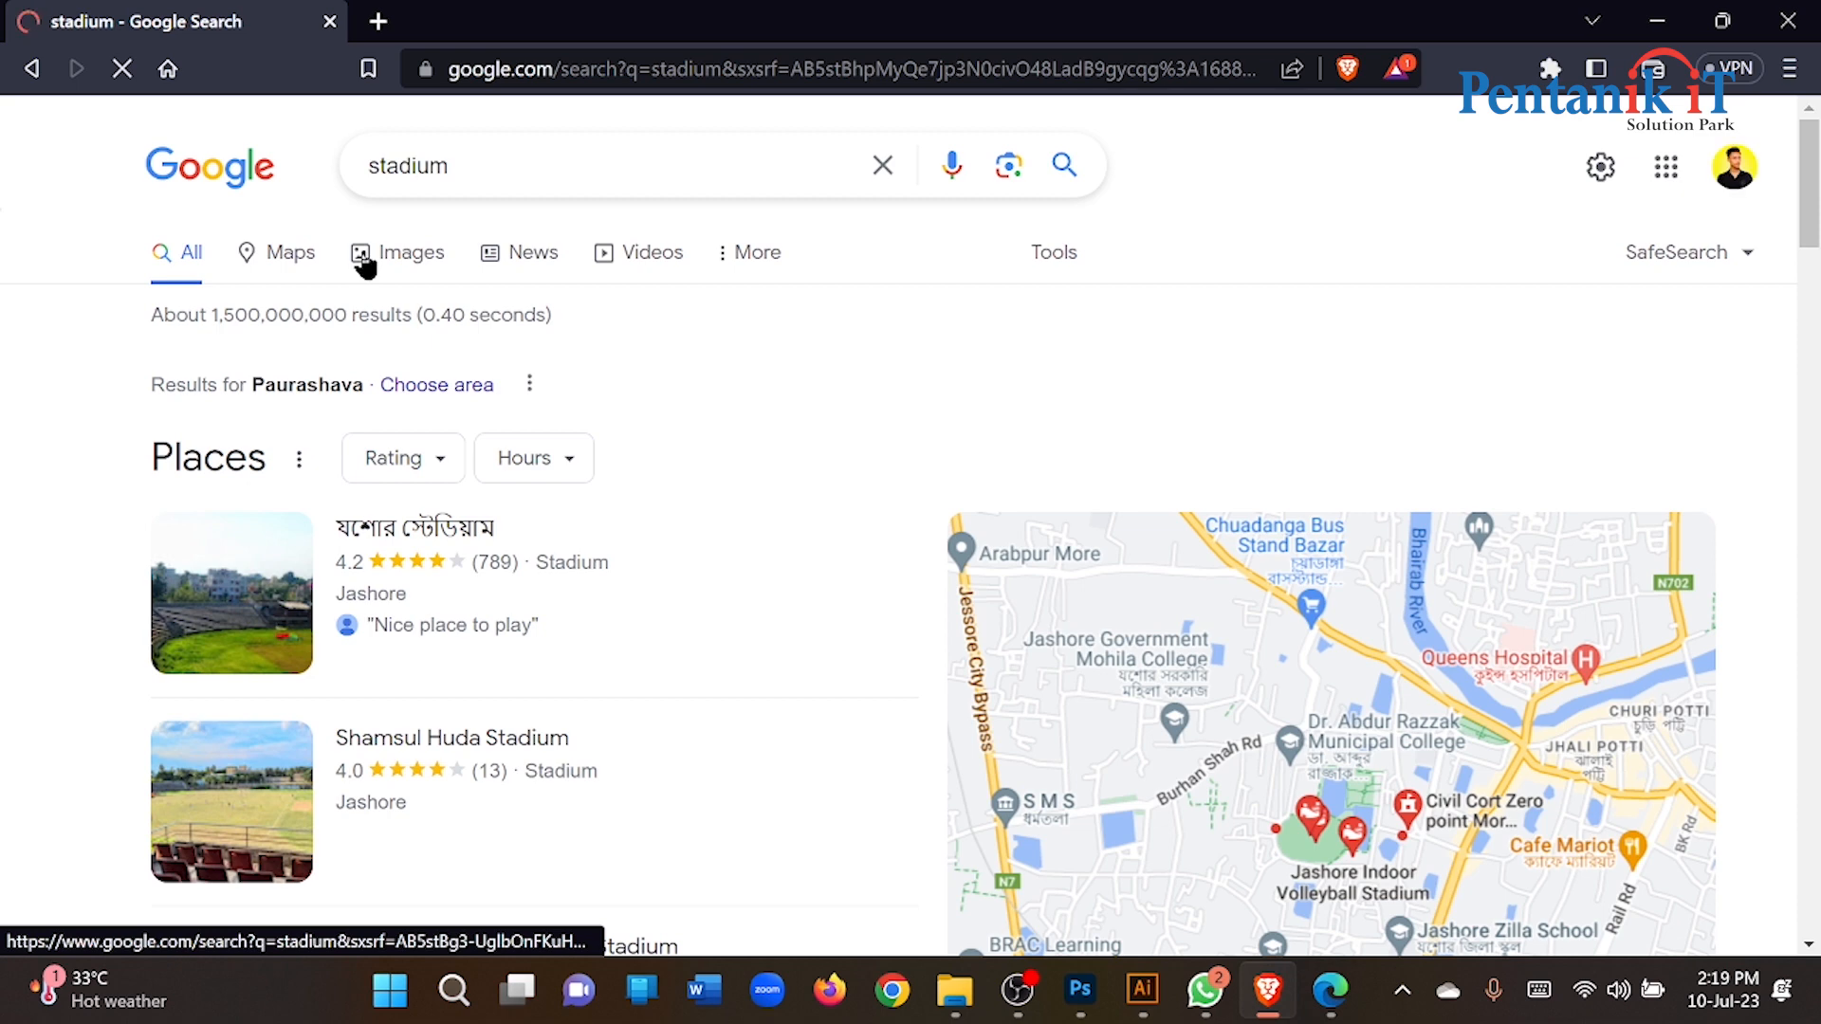
left_click(369, 262)
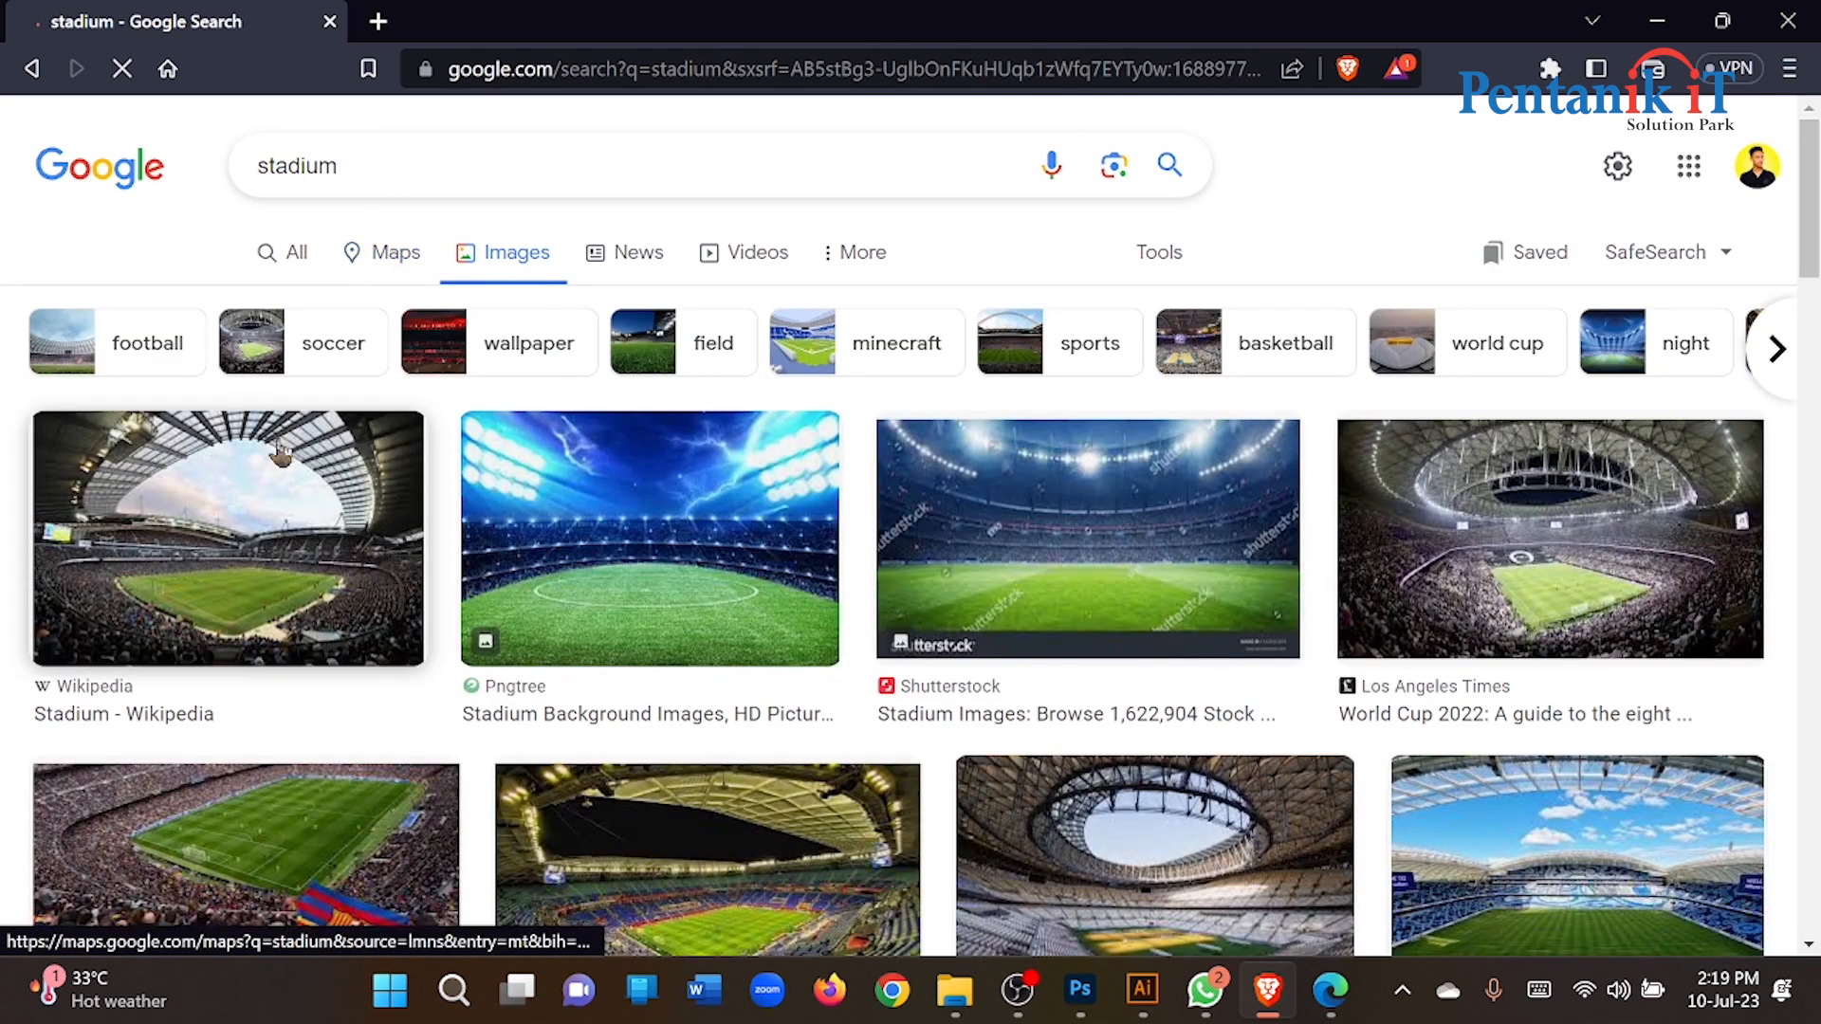
Step: Open the Pngtree stadium background with lightning from the image results and copy the image
scroll(761, 594, "down", 3)
scroll(756, 581, "up", 3)
left_click(638, 554)
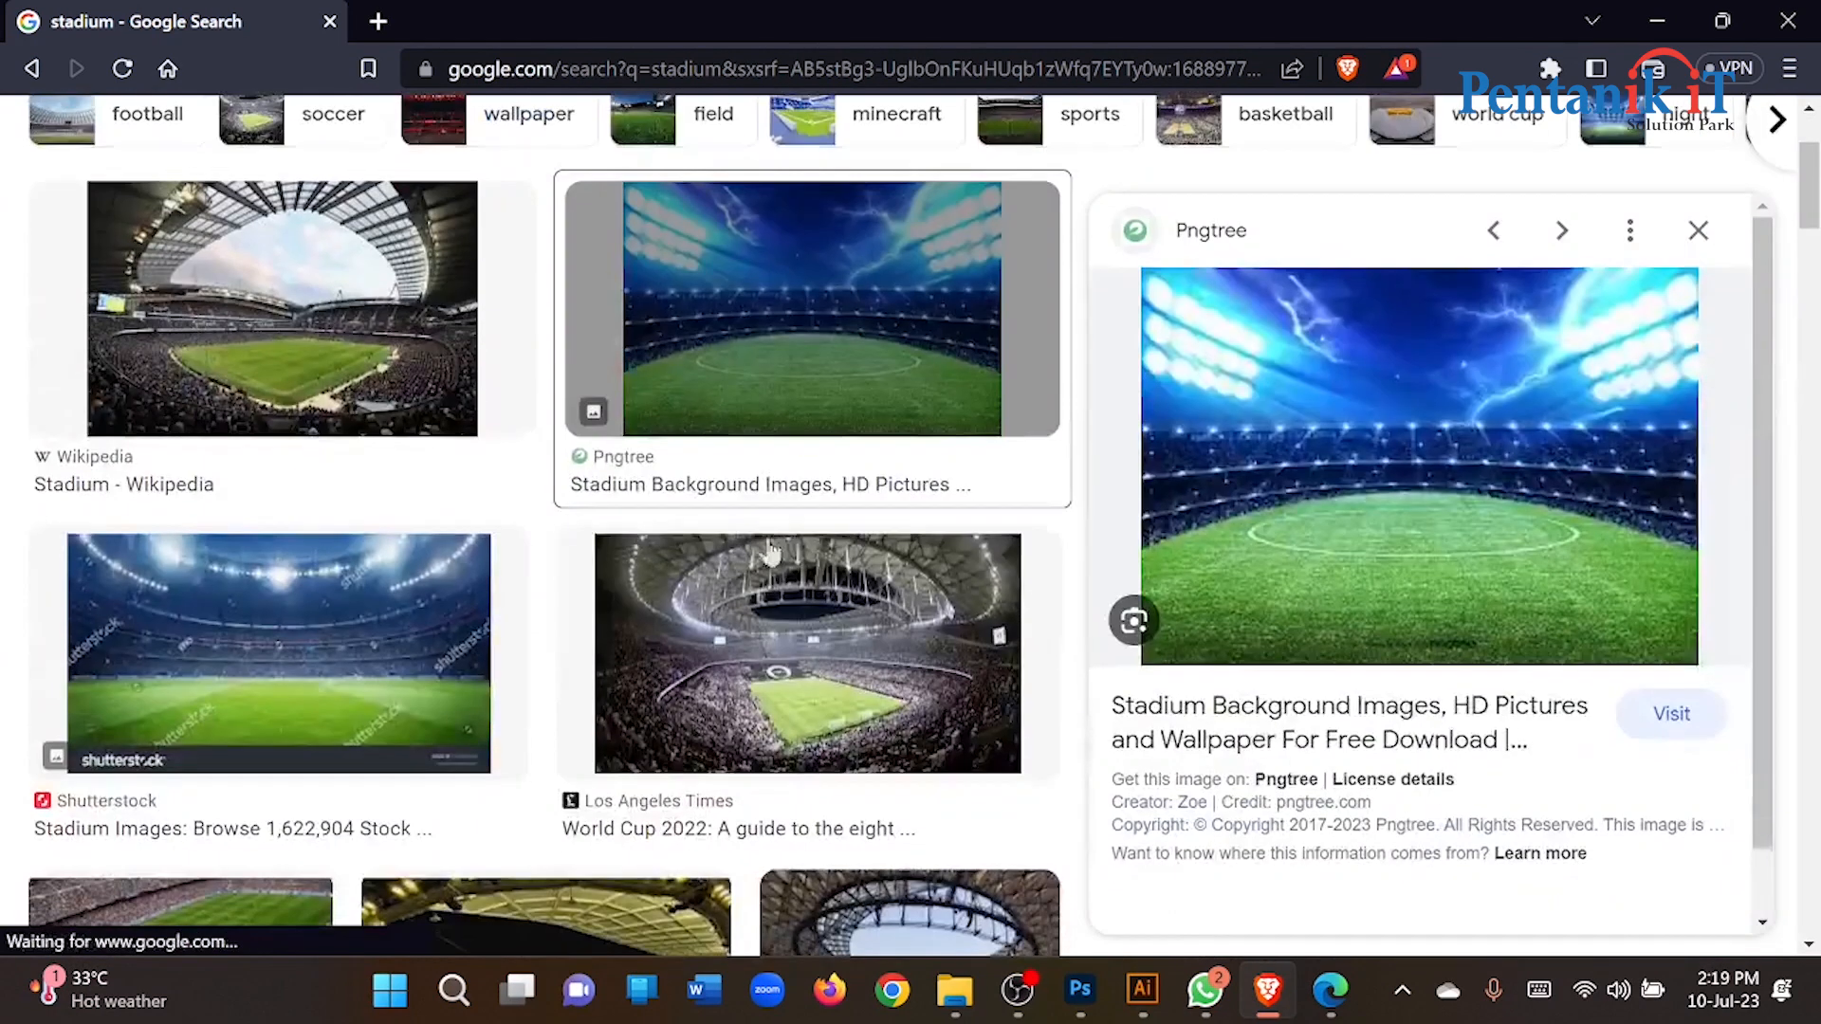
scroll(1397, 555, "down", 3)
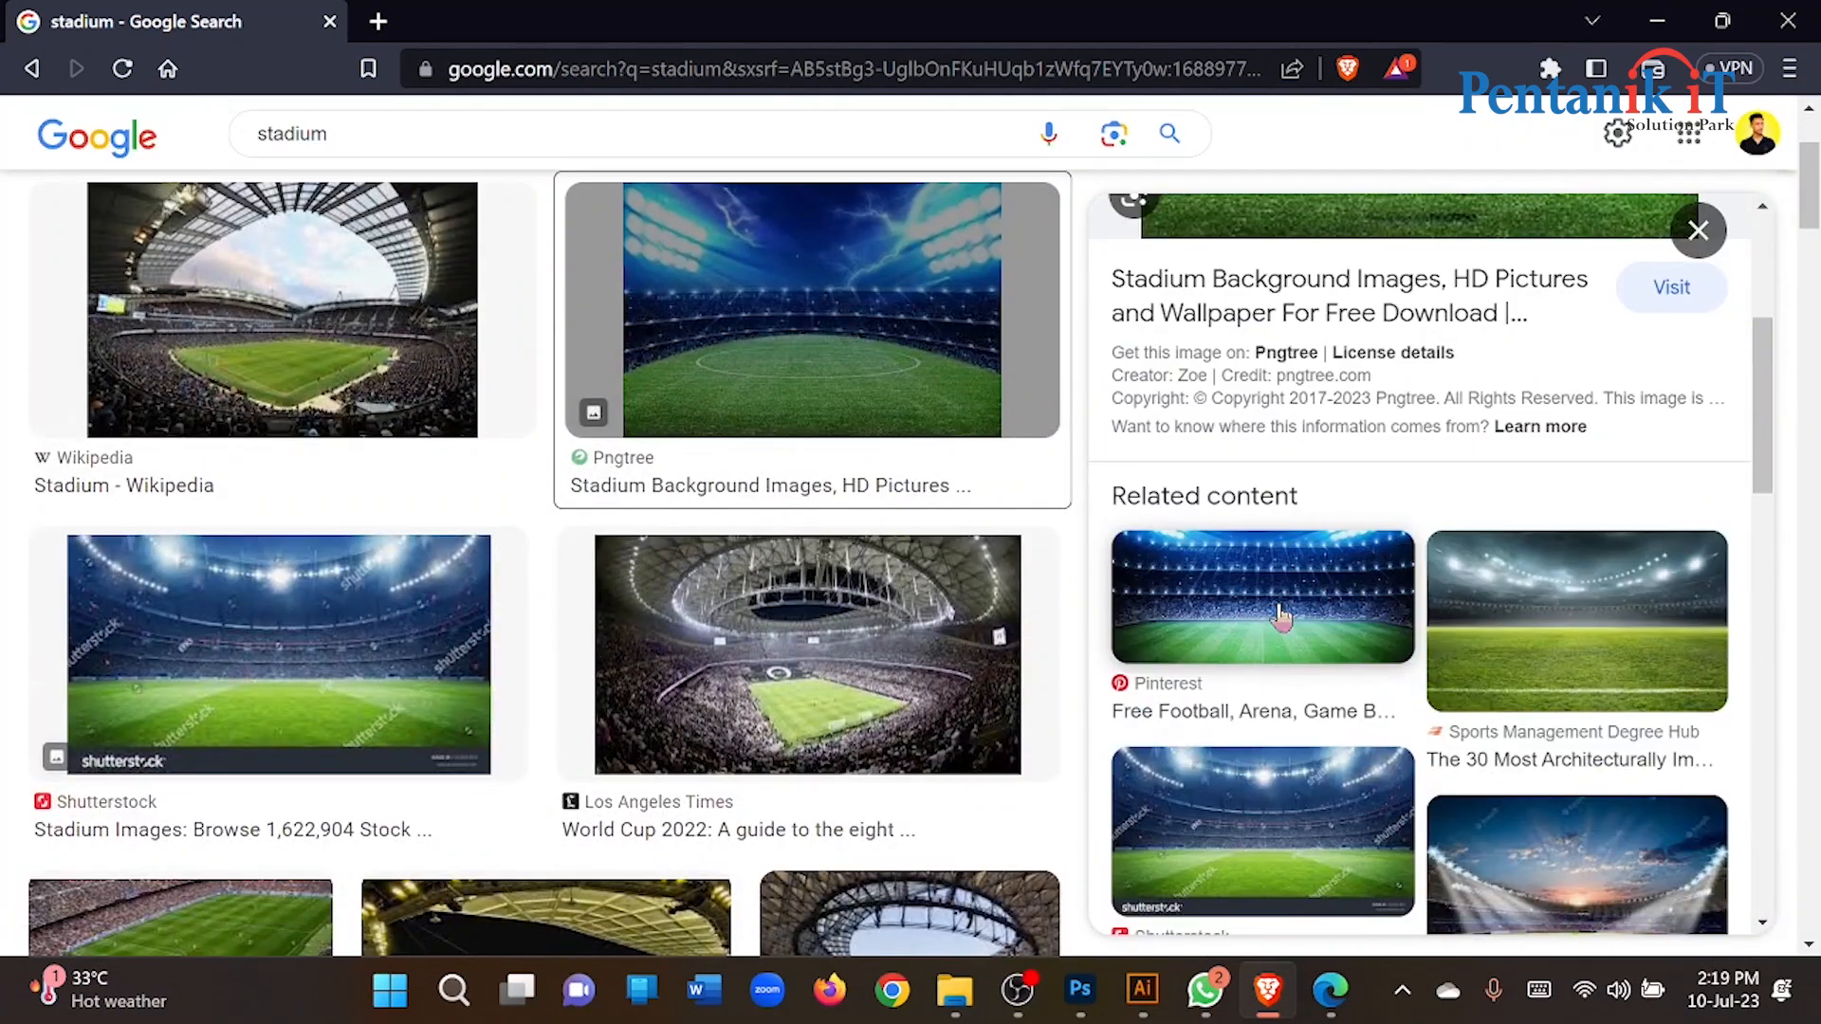
scroll(1281, 616, "up", 3)
right_click(1352, 489)
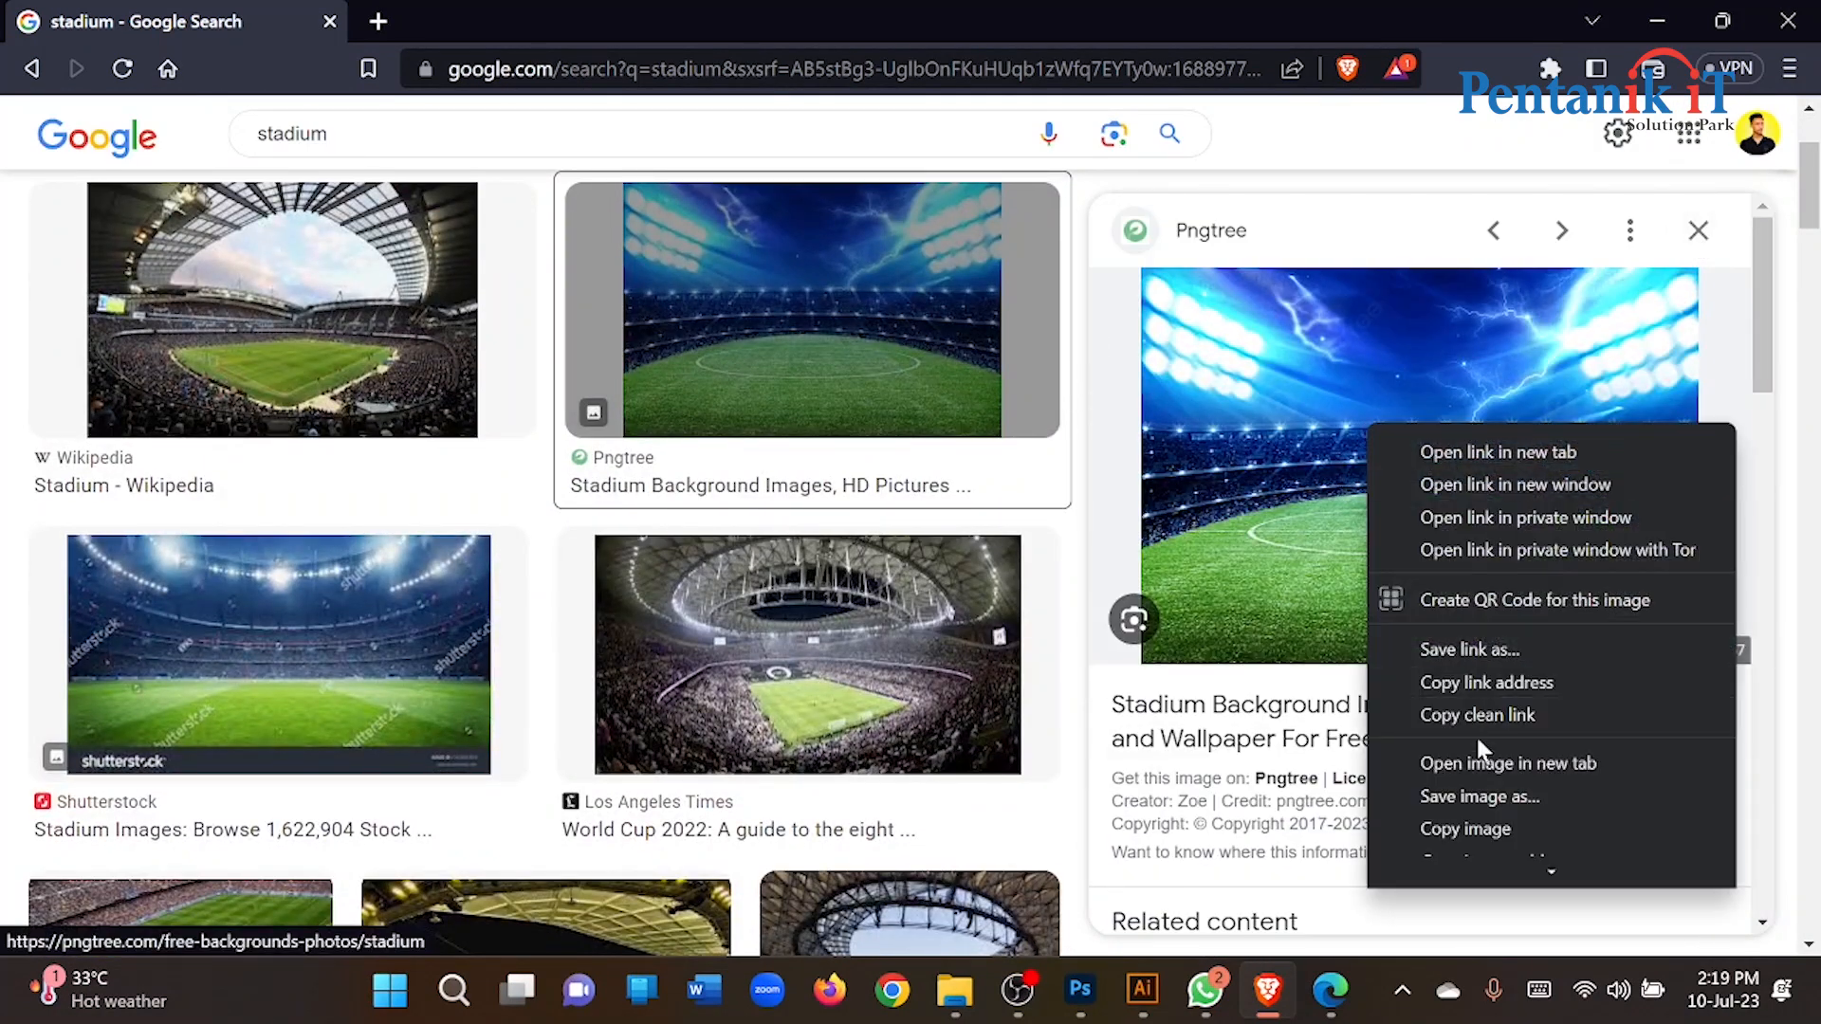
left_click(1442, 825)
Step: Switch to Photoshop, paste the stadium image, enlarge it beyond the canvas and position it to fill the whole artboard
left_click(1081, 989)
key("ctrl+v")
scroll(770, 605, "down", 4)
left_click_drag(751, 675, 747, 868)
scroll(780, 493, "up", 3)
left_click_drag(772, 622, 755, 440)
left_click(1388, 59)
Step: Move the 2023-07-09 layer above the stadium layer and briefly show it for comparison, leaving it hidden
left_click_drag(1541, 389, 1575, 286)
left_click(1450, 300)
left_click(1451, 302)
scroll(656, 655, "up", 2)
left_click(716, 667)
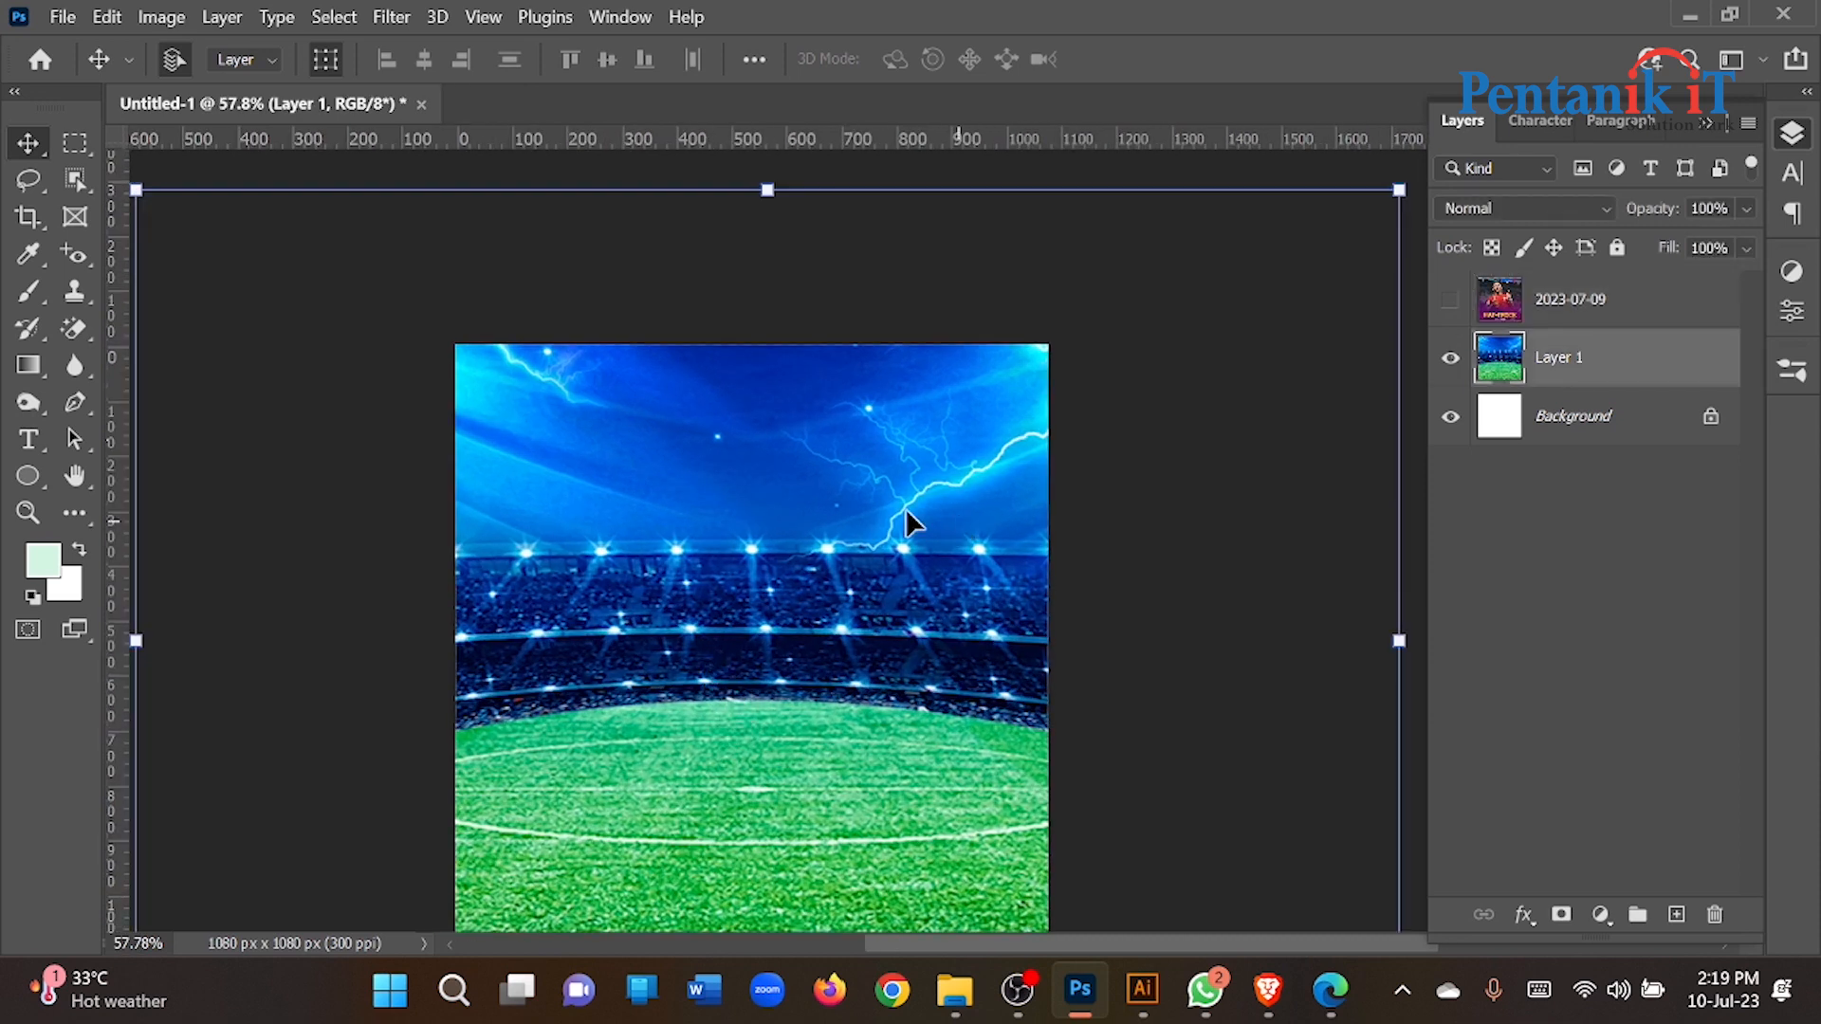
Step: Trim the stadium image to the canvas by copying a canvas-sized rectangular selection to a new layer and deleting the oversized original
scroll(479, 403, "down", 3)
left_click(75, 143)
left_click_drag(446, 334, 1081, 838)
key("ctrl+j")
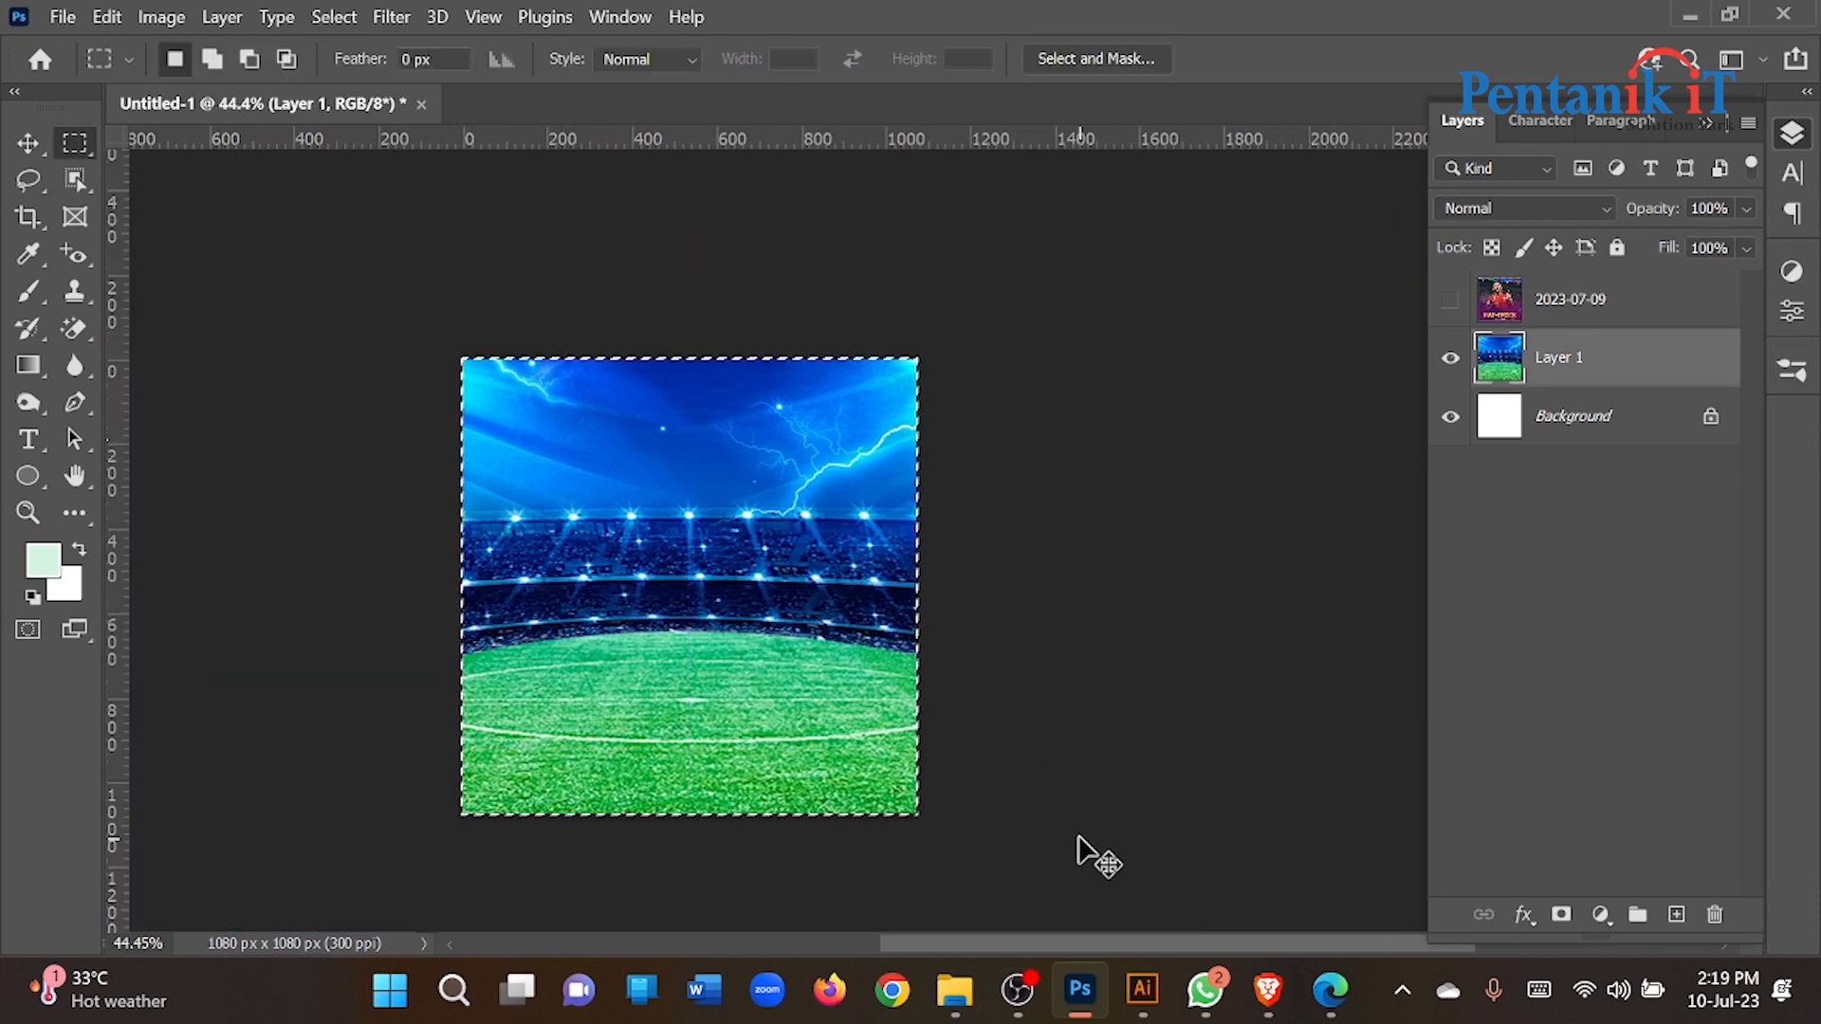
left_click(1570, 438)
key("Delete")
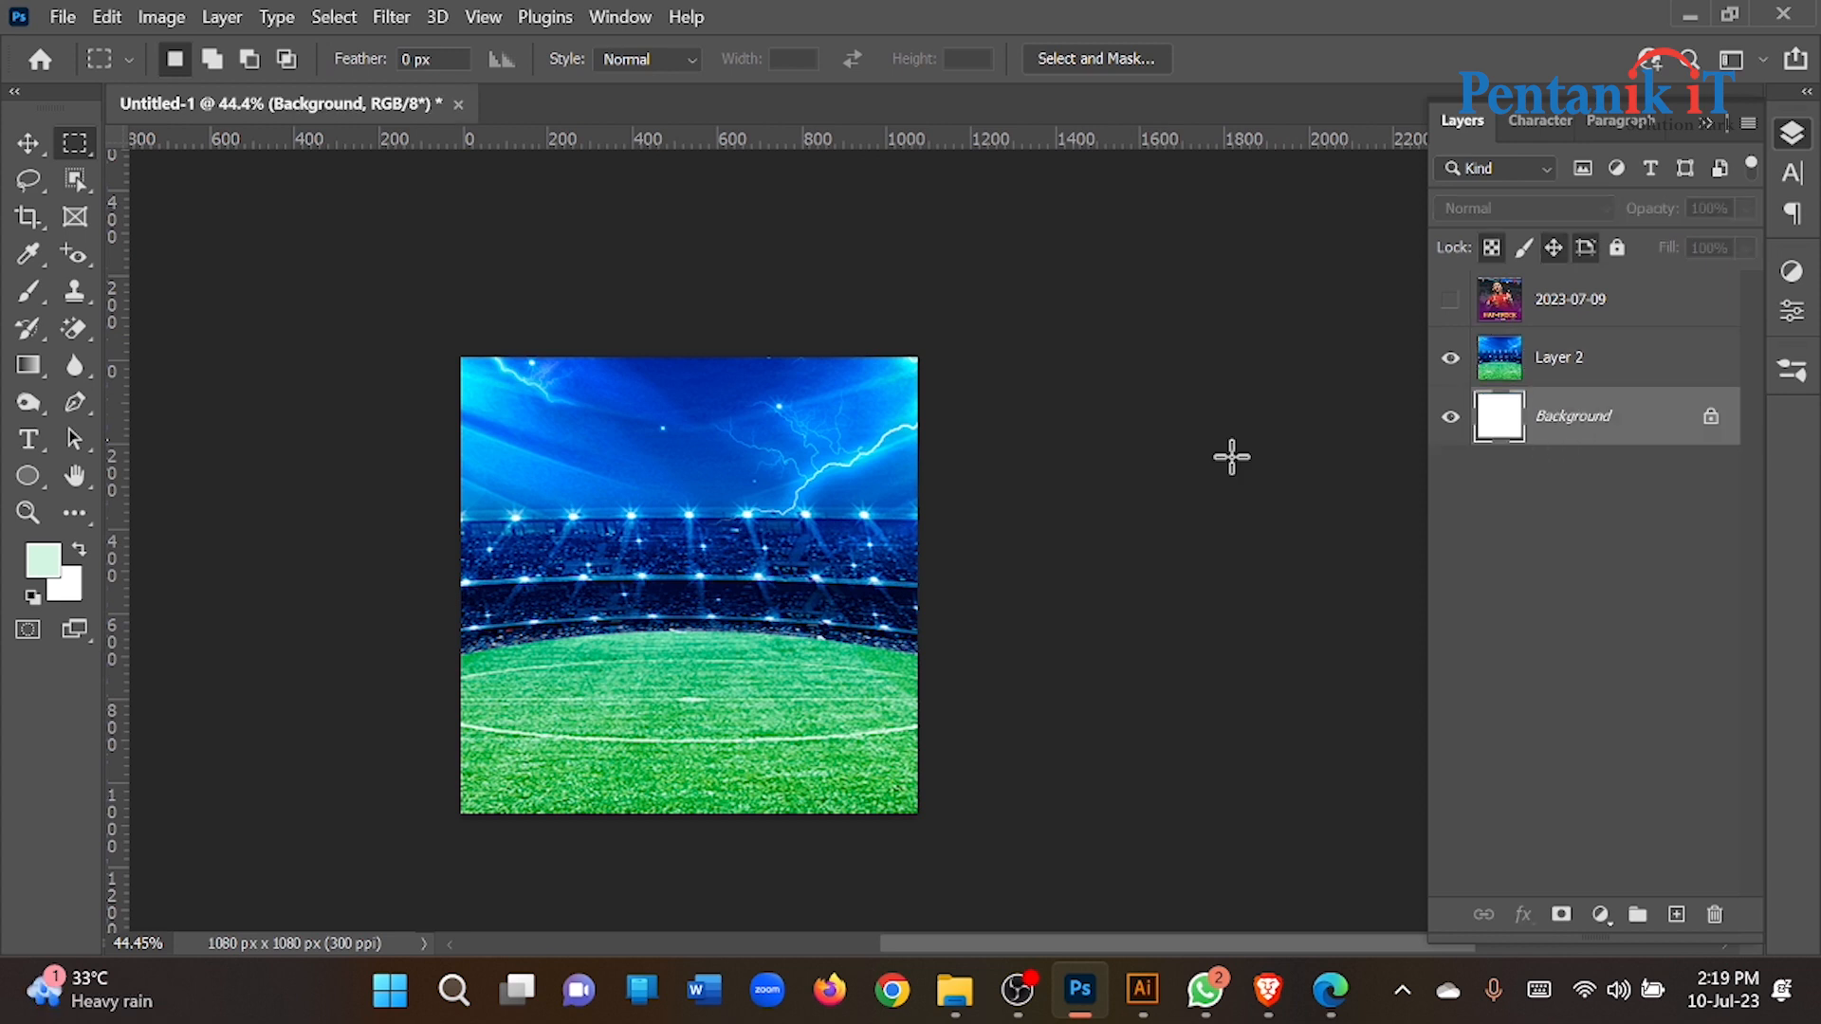
Step: Shift the trimmed stadium layer slightly, undo the move and deselect the layer
left_click(31, 144)
left_click_drag(695, 528, 714, 526)
key("ctrl+z")
scroll(715, 531, "up", 2)
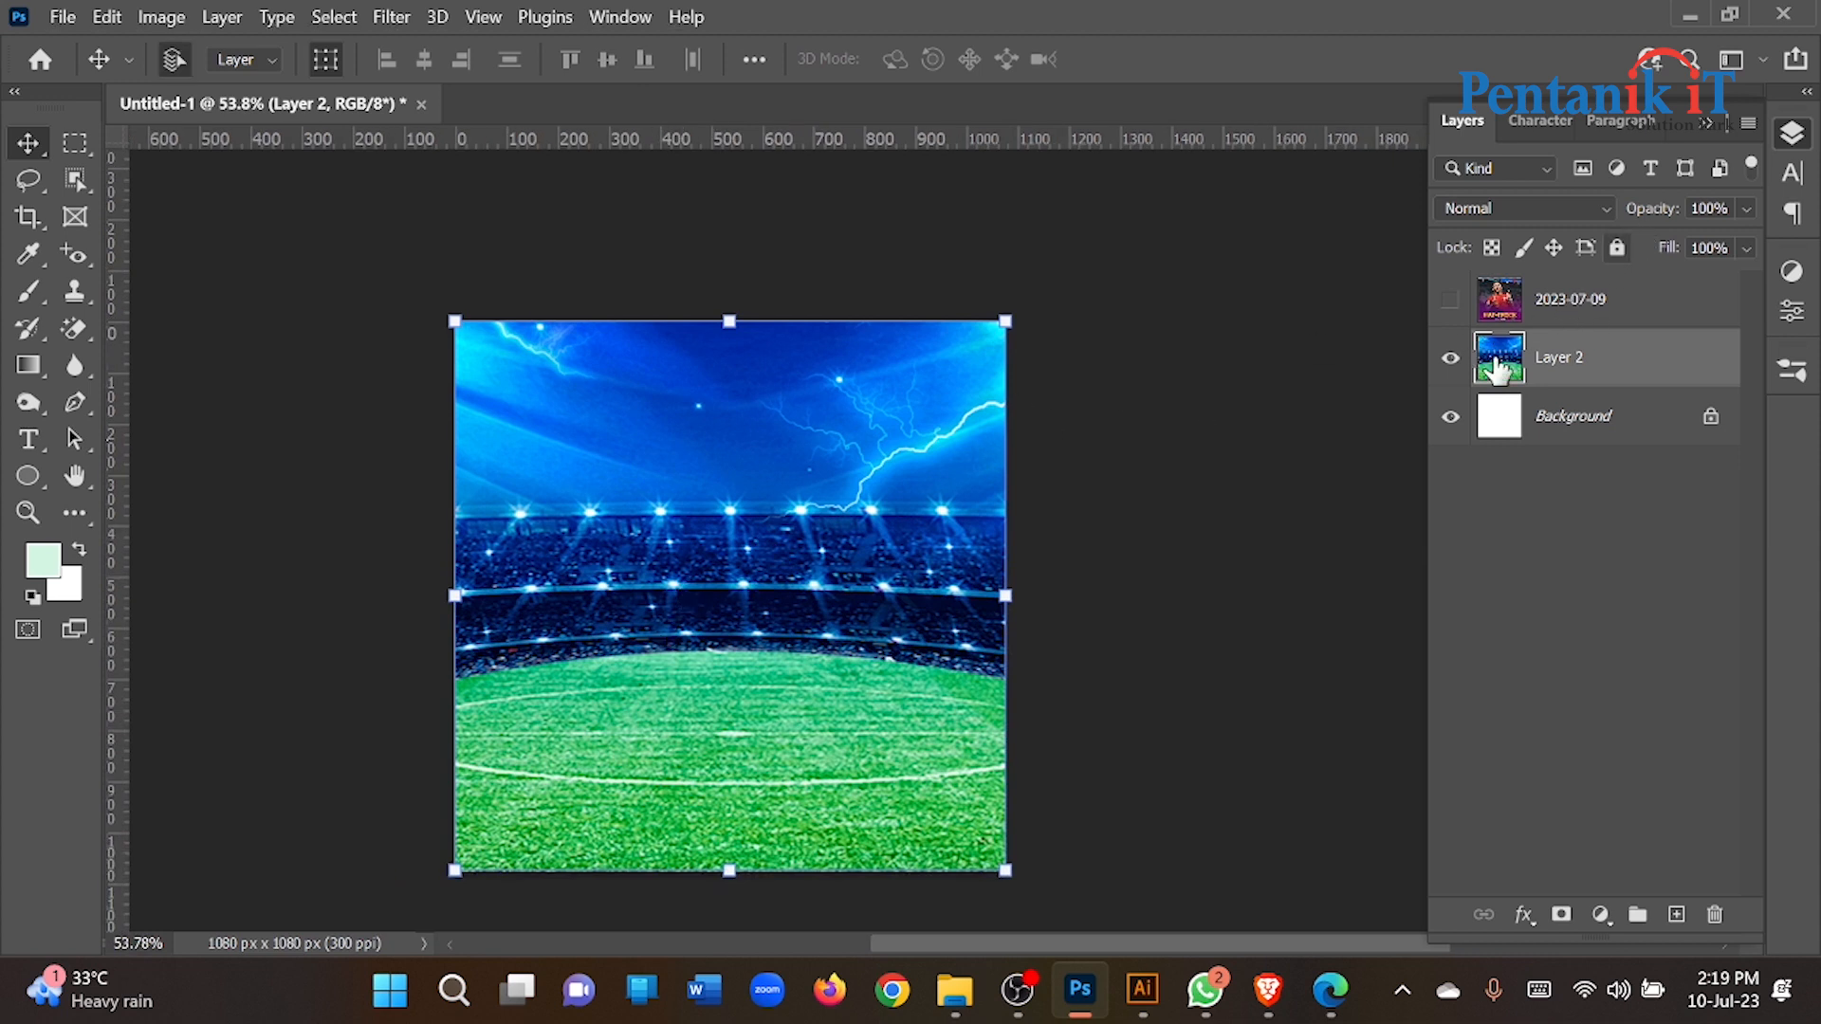
left_click(1341, 408)
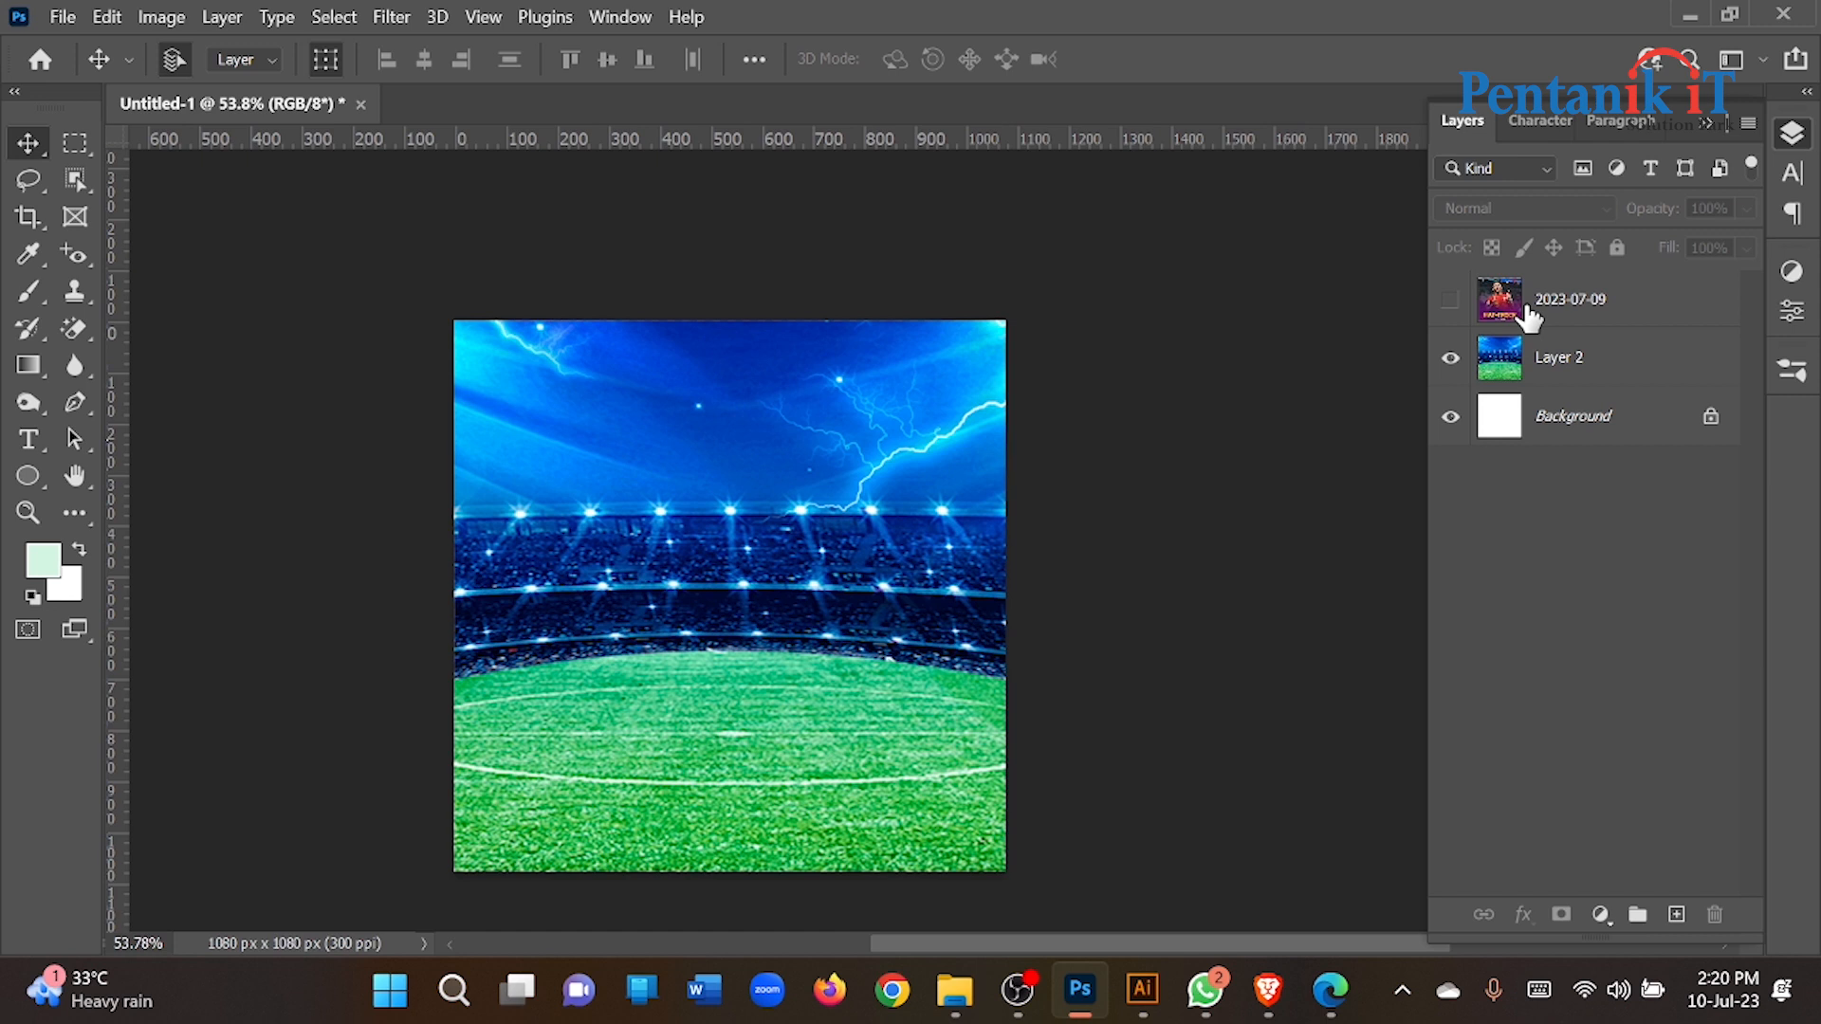
Step: Switch to the Brave browser, open PNGWing in a new tab and search it for "football"
key("alt+Tab")
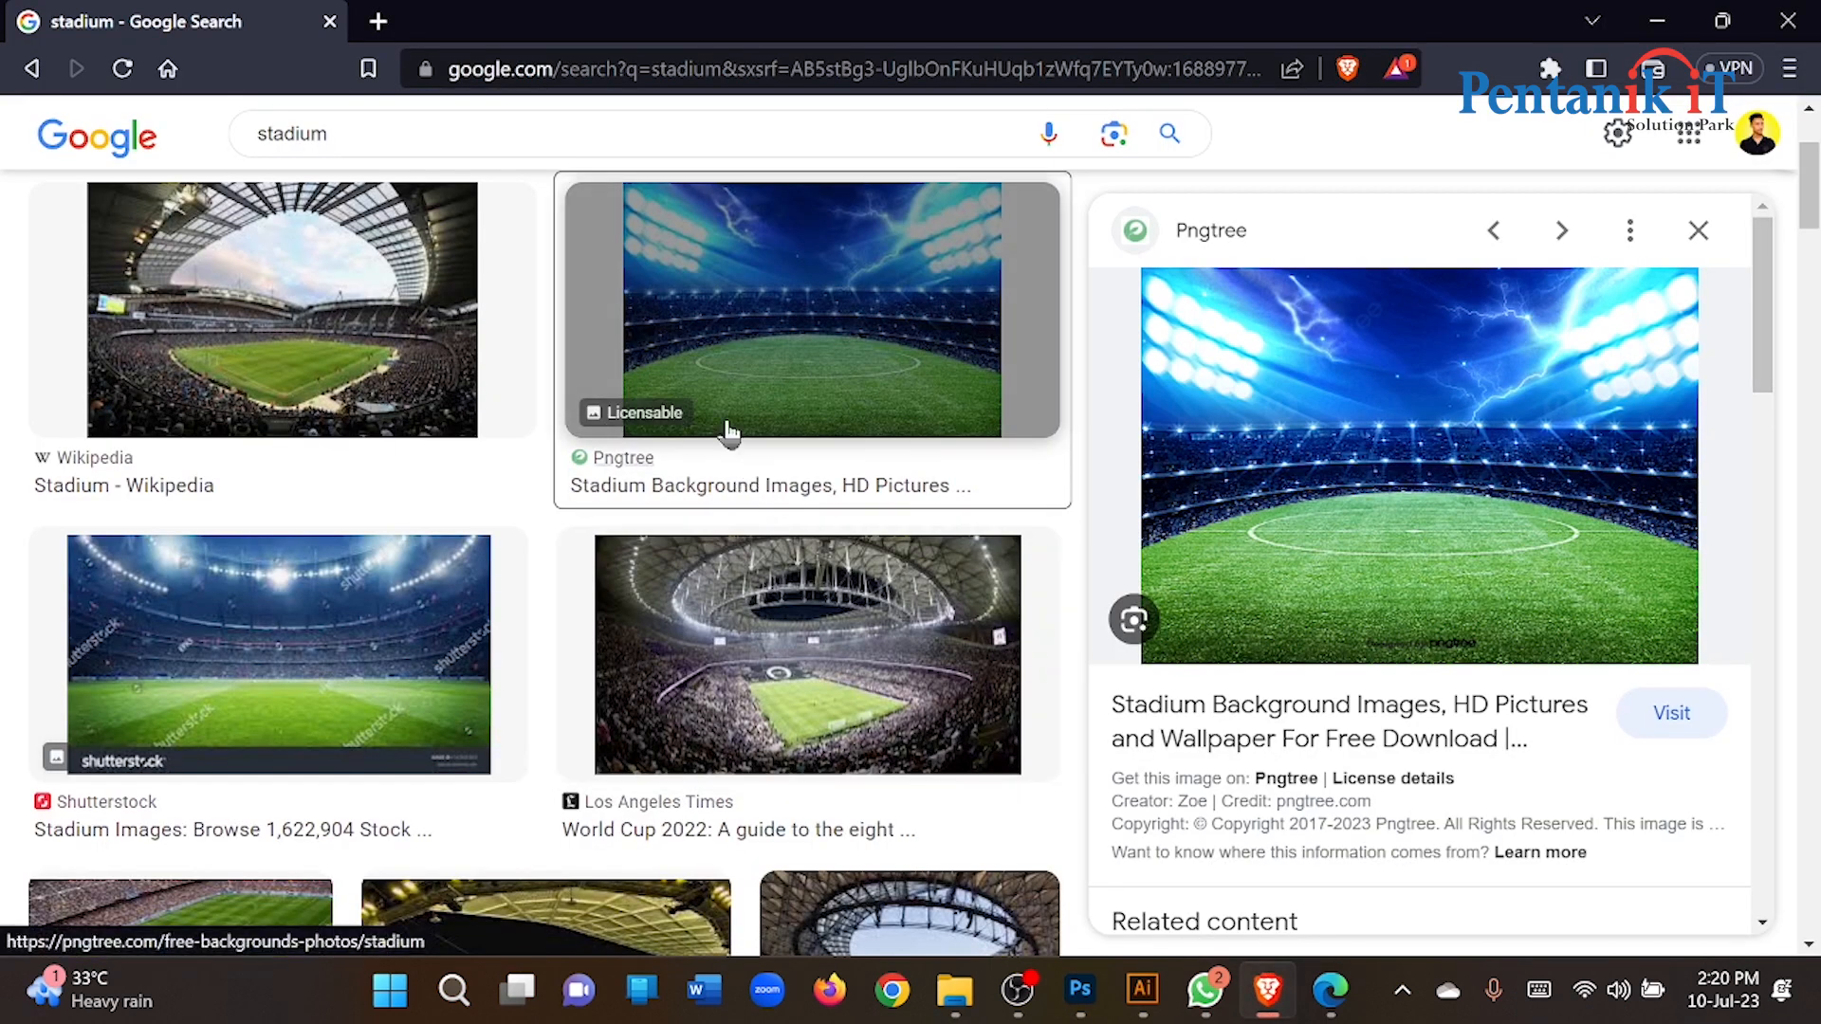
left_click(379, 21)
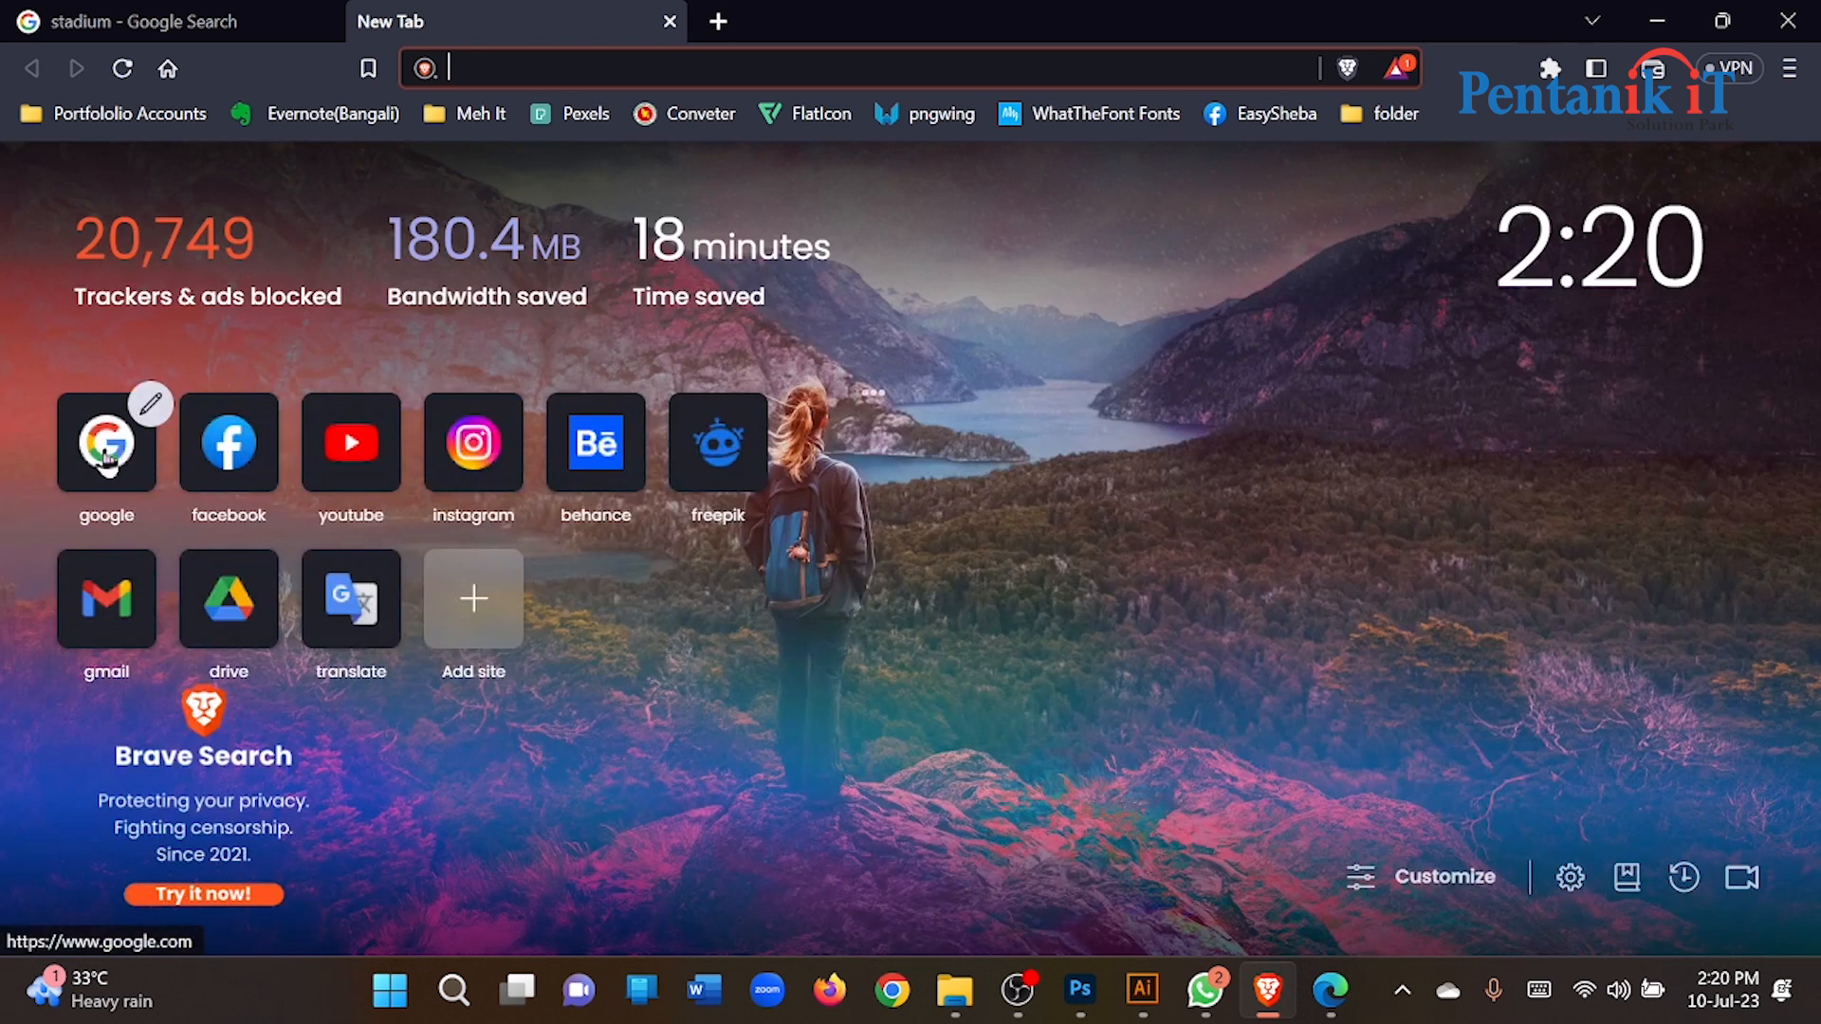
left_click(924, 115)
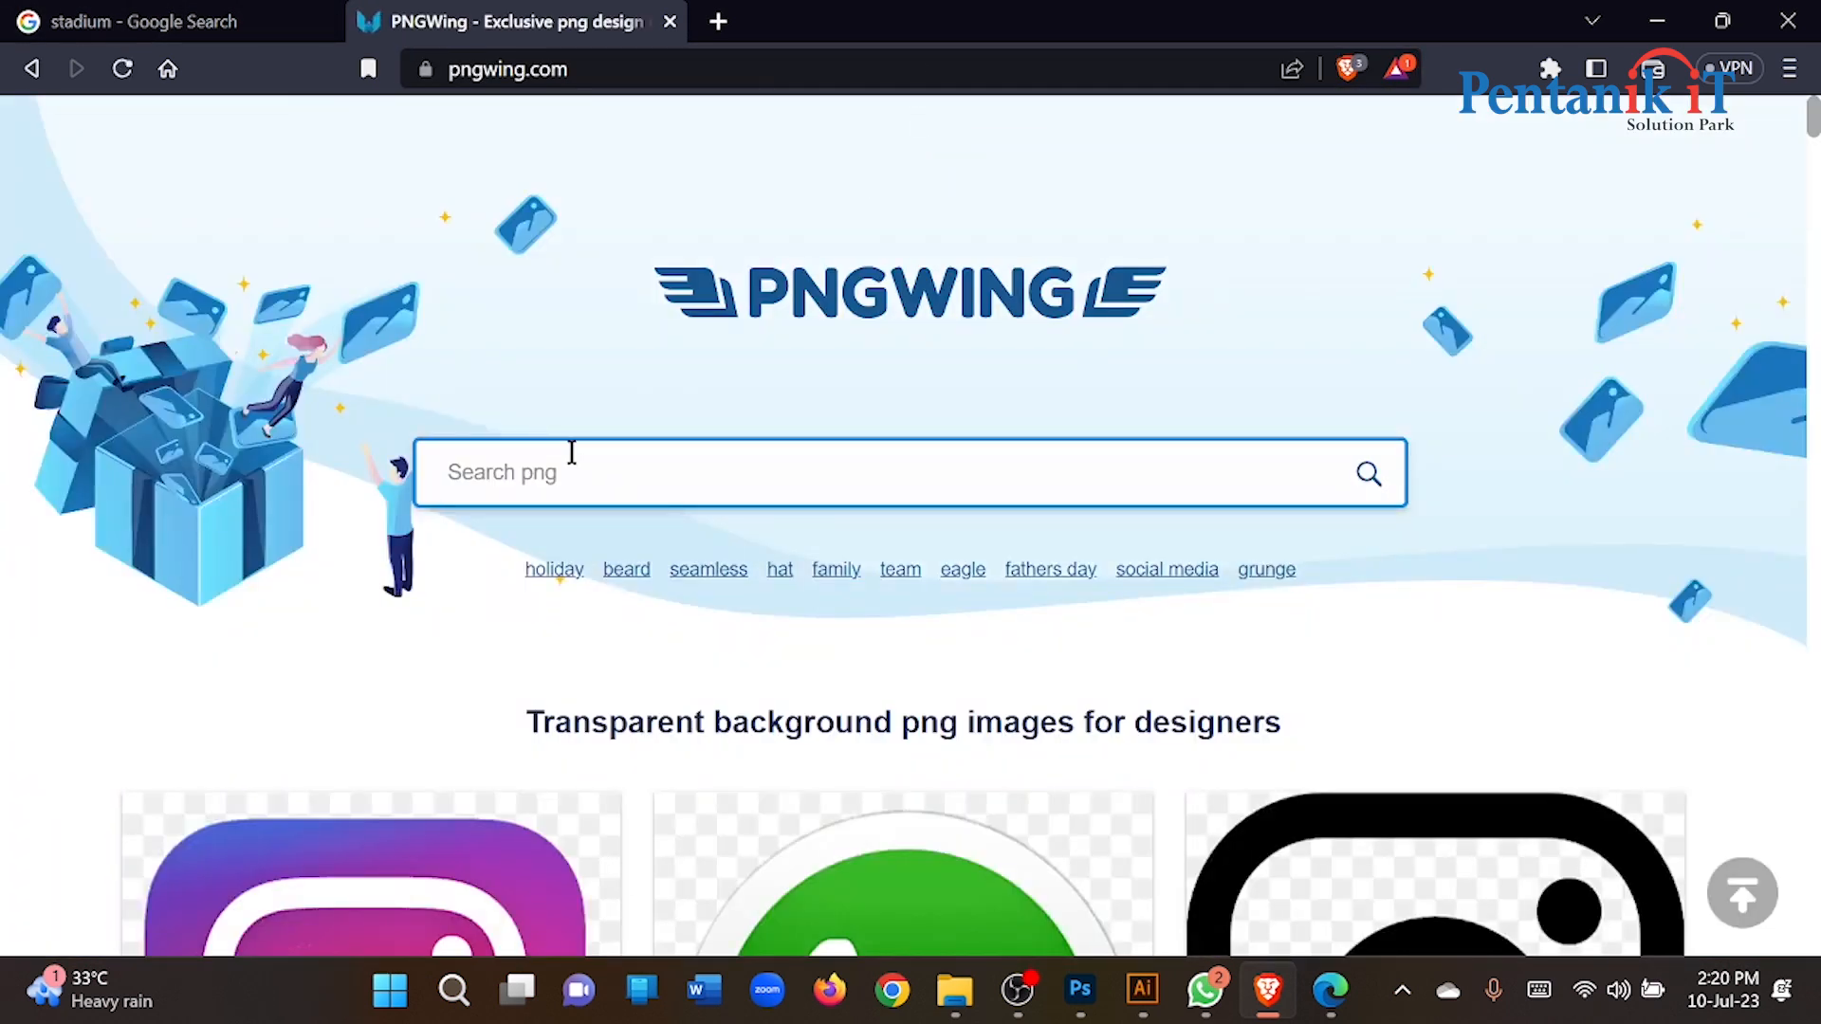
left_click(572, 452)
type("foo")
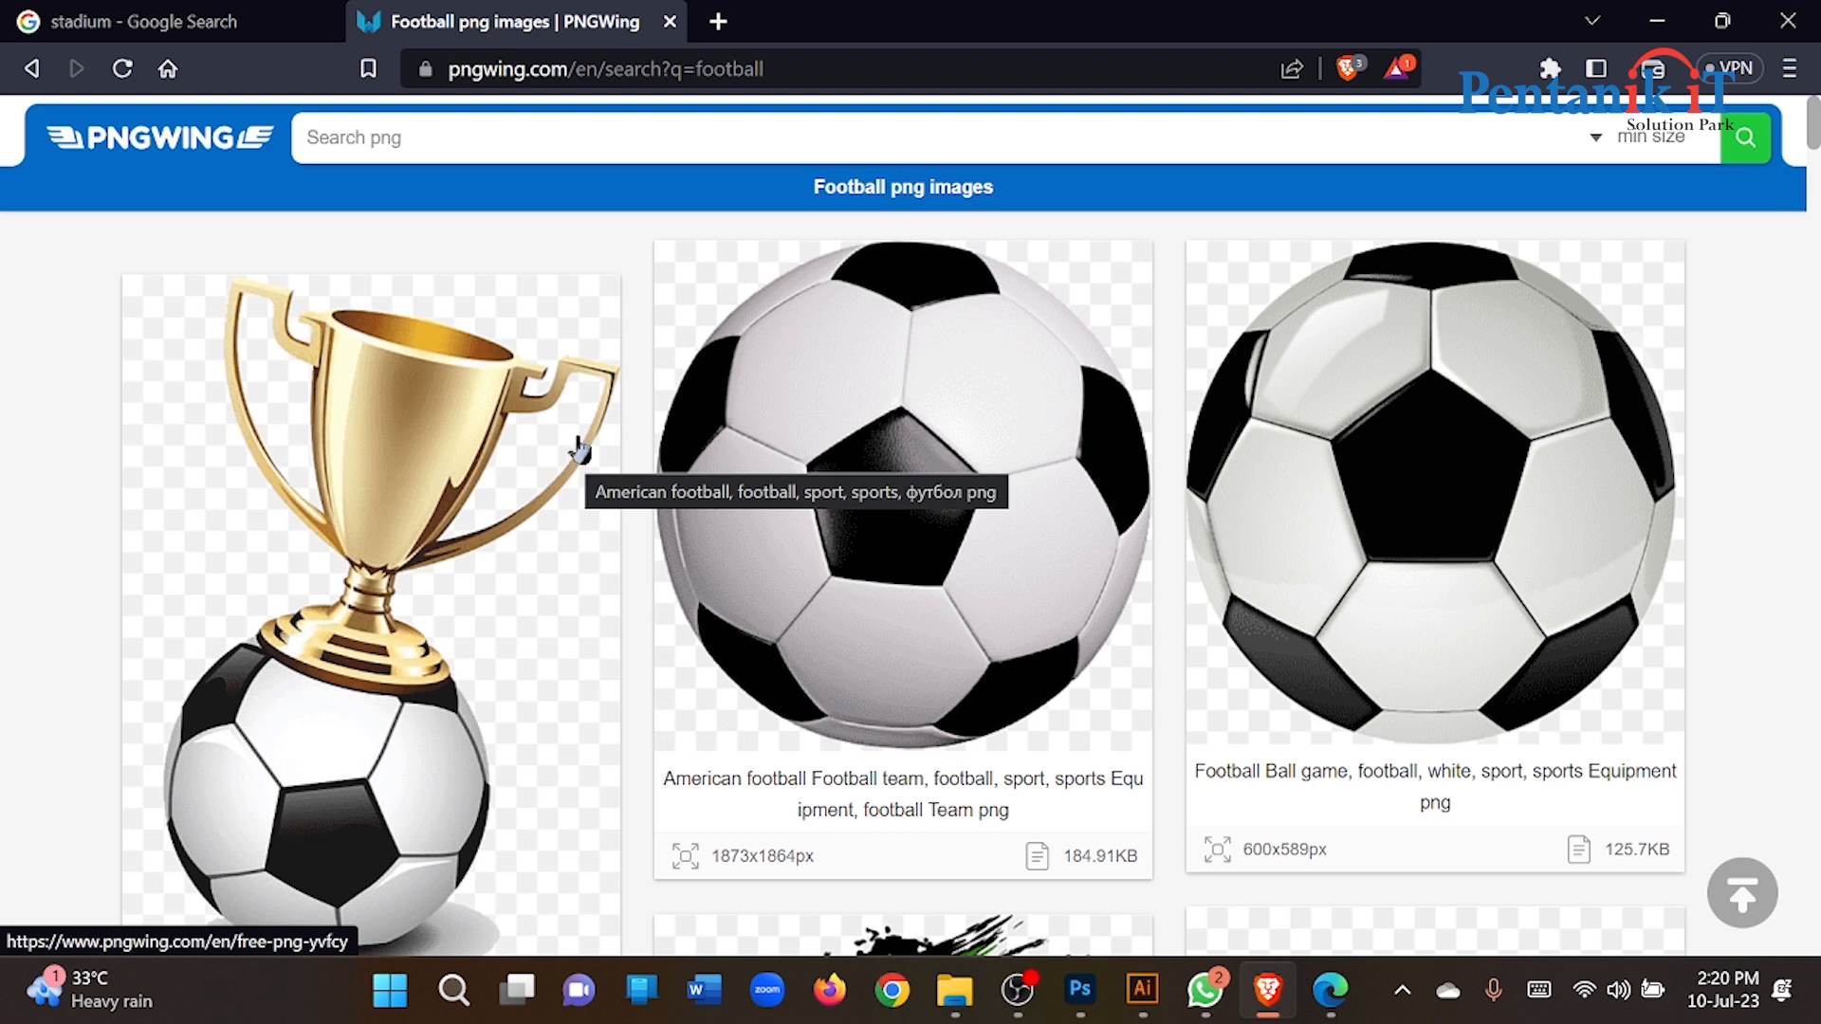
Step: Search PNGWing for "football player" and look through the results for a realistic player cutout
left_click(531, 133)
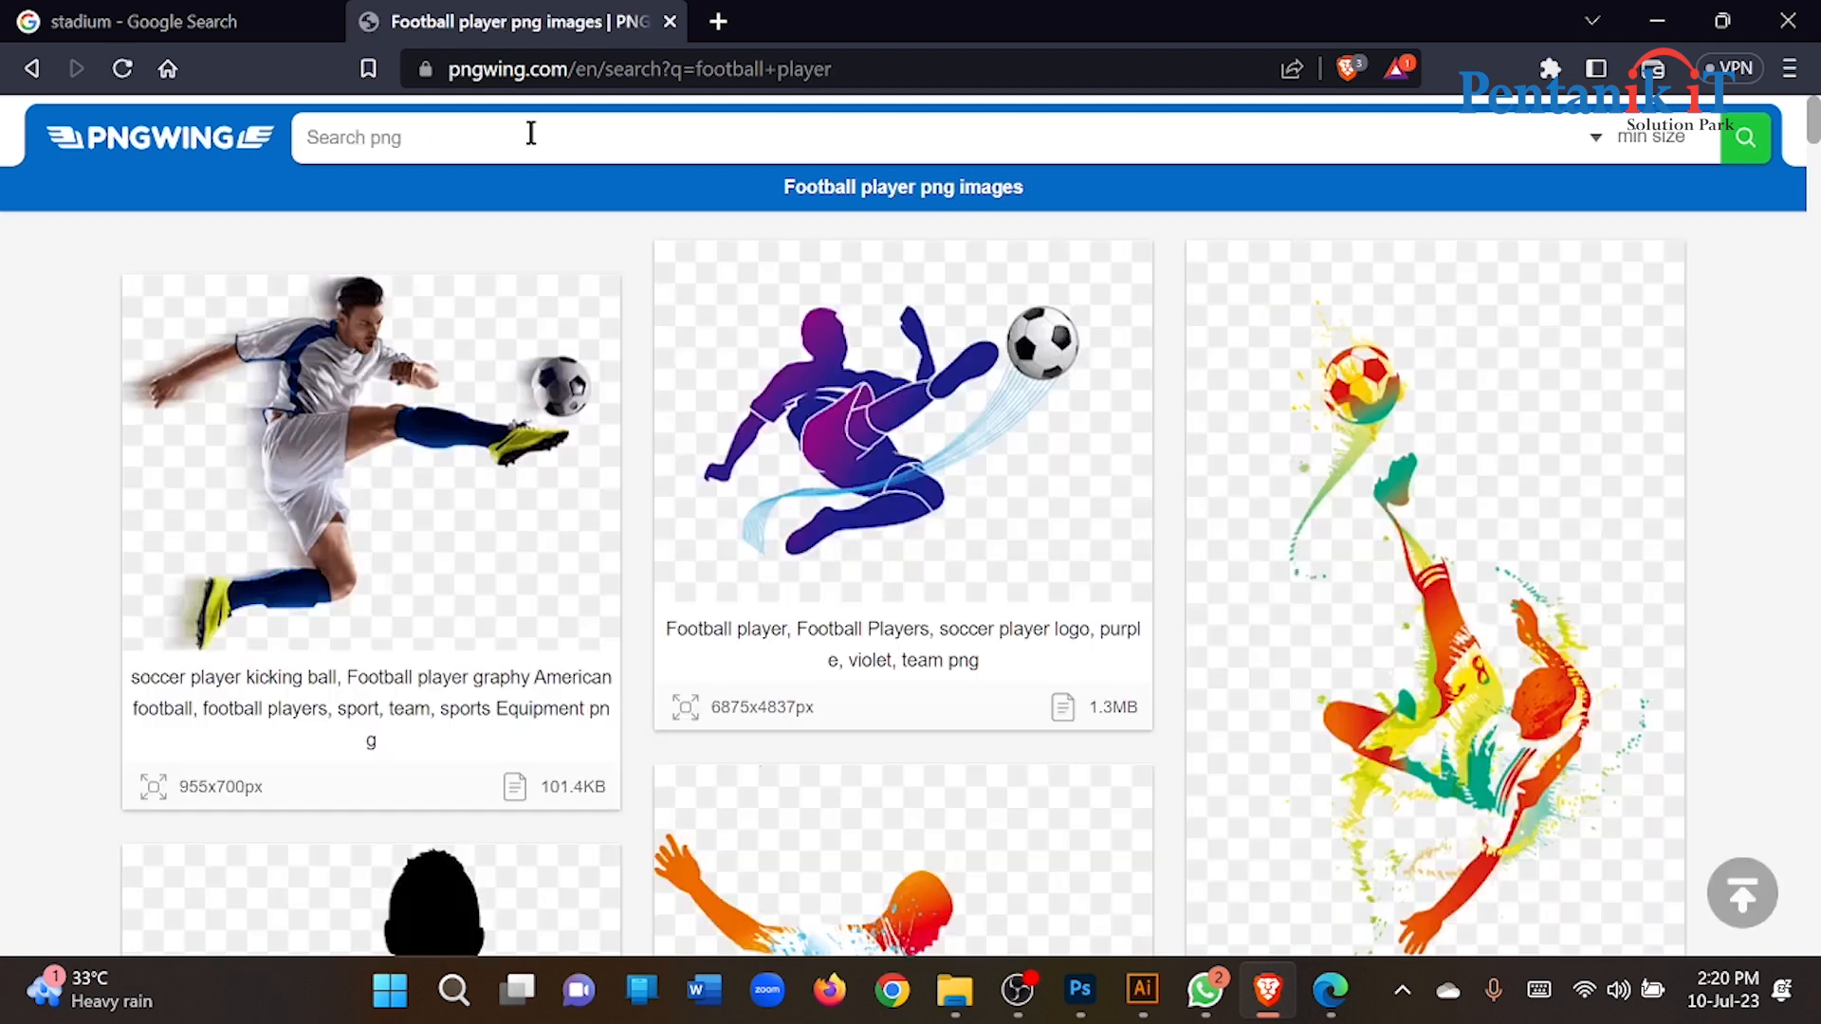
scroll(589, 292, "down", 8)
scroll(598, 294, "down", 15)
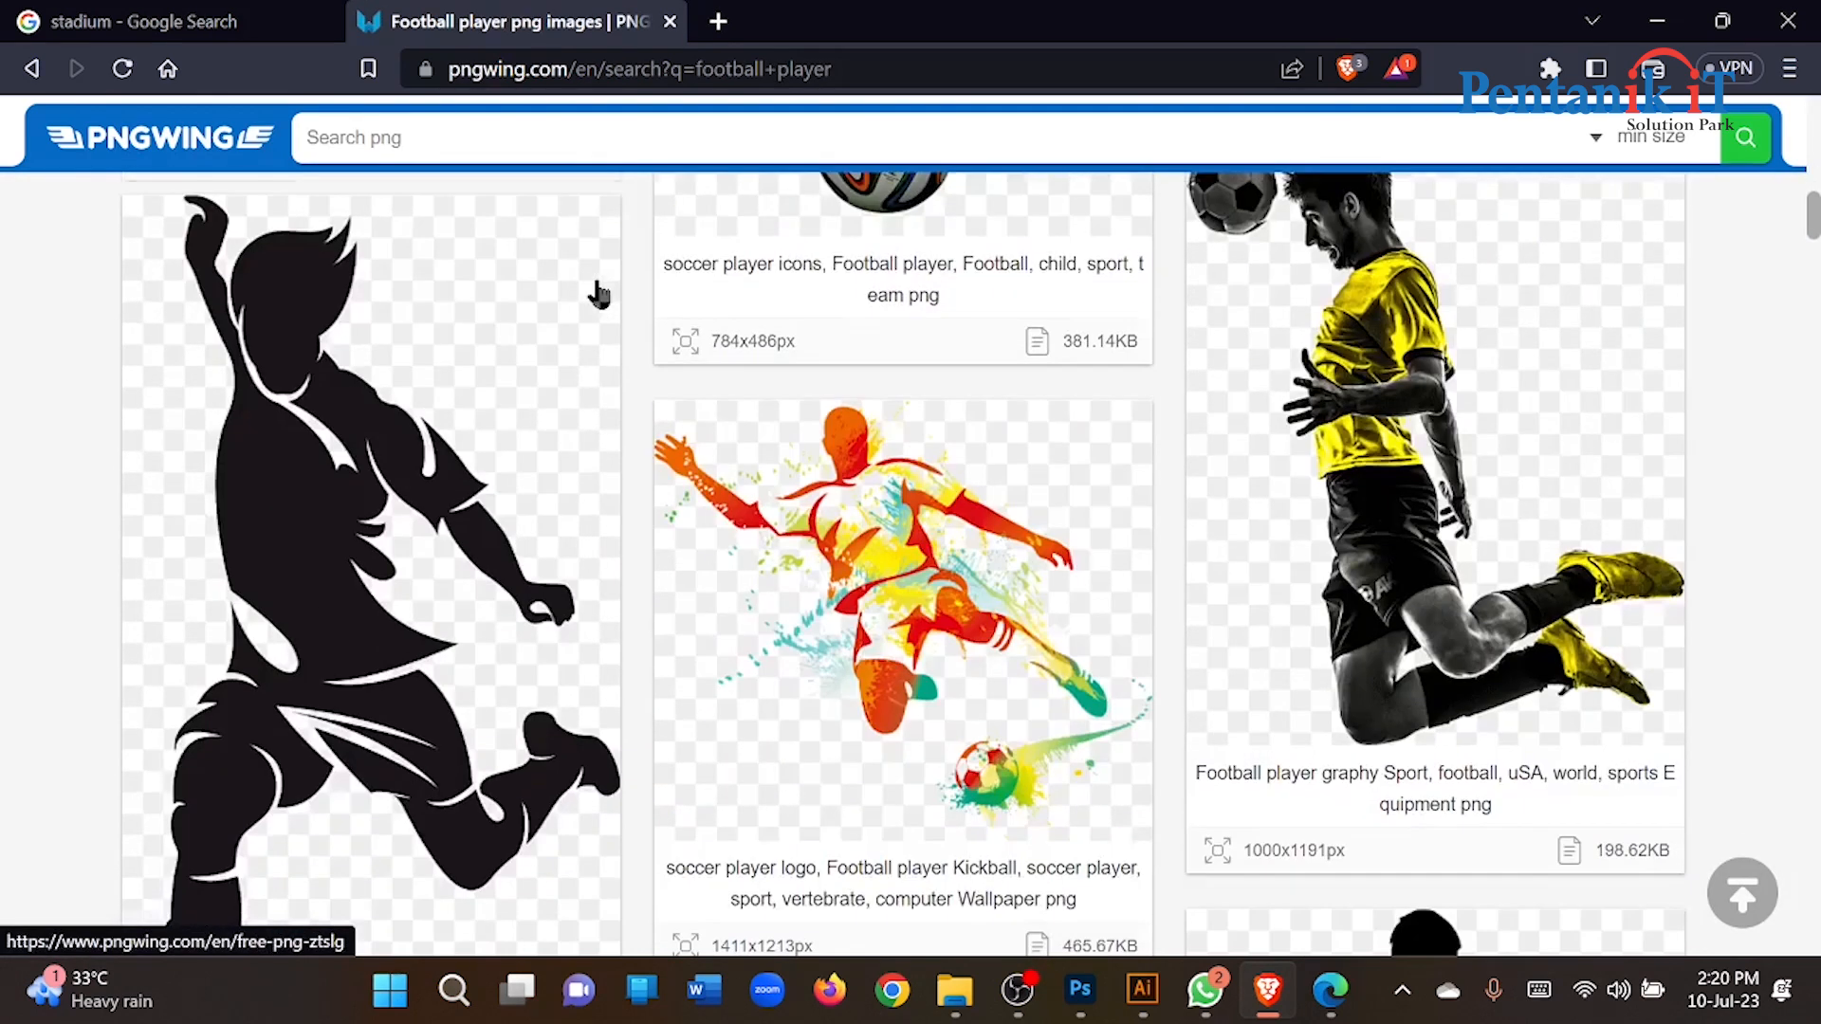
scroll(597, 294, "down", 15)
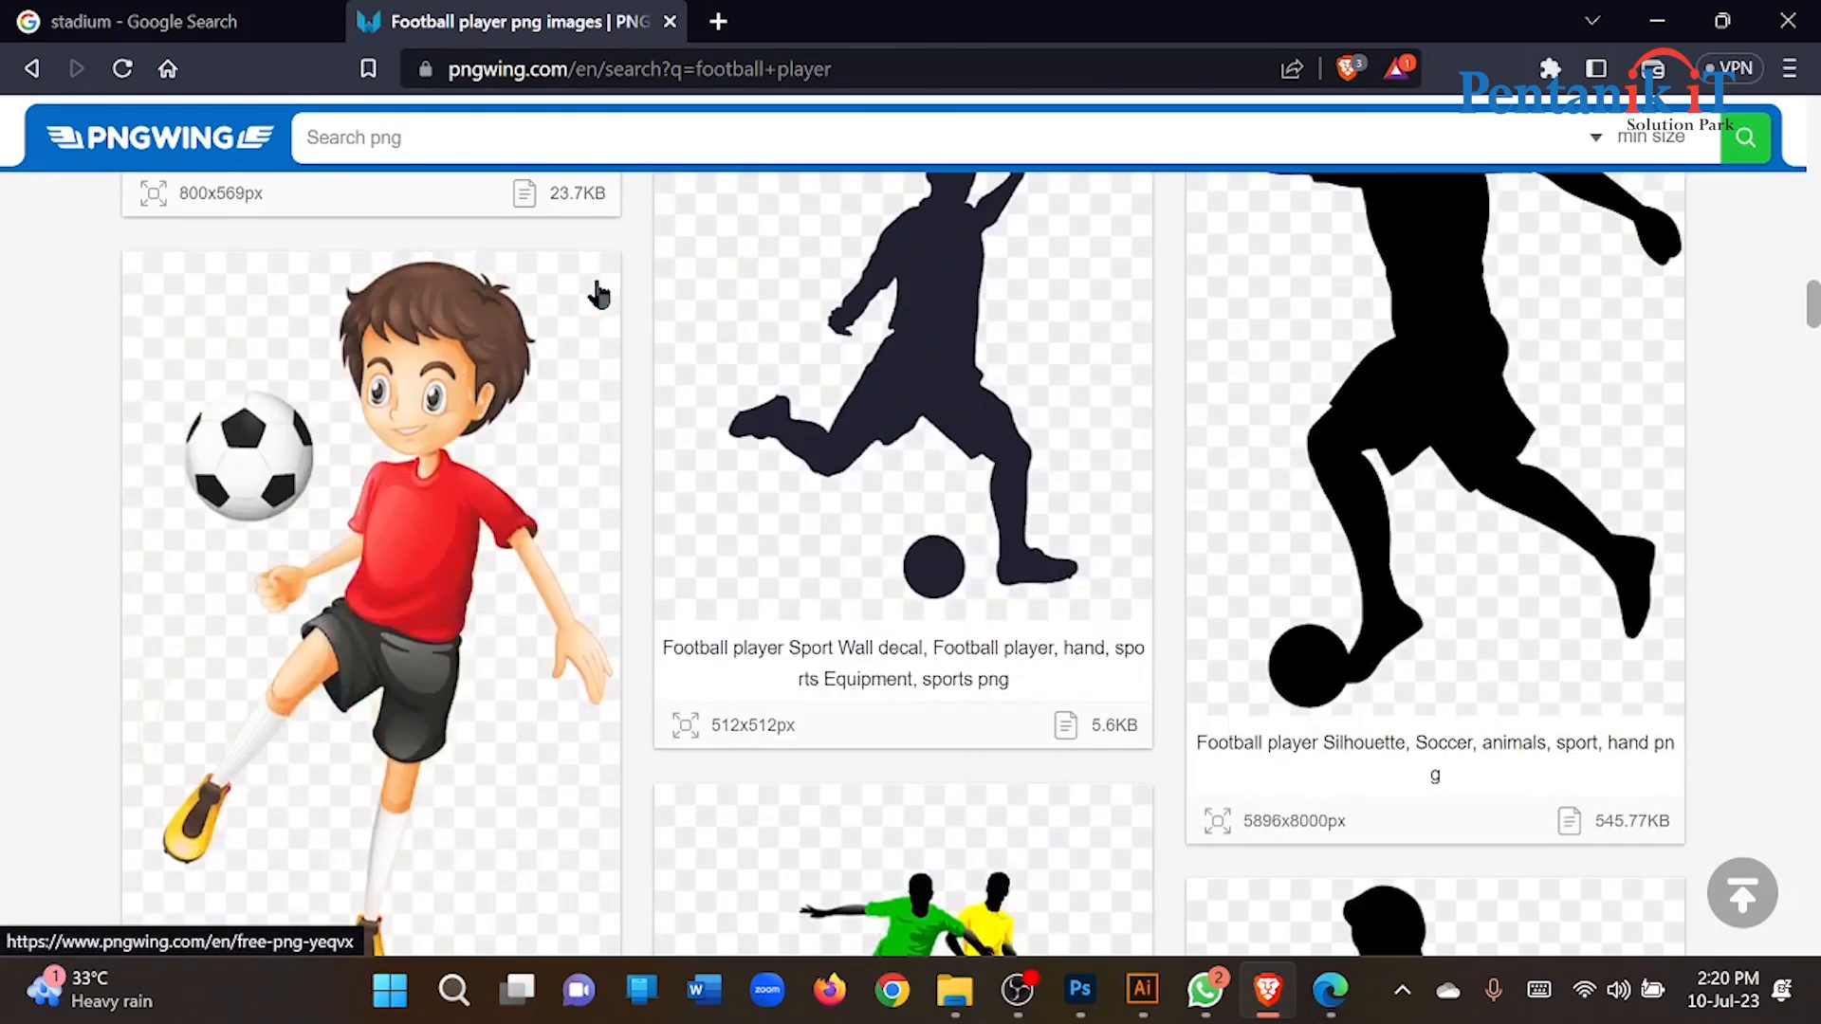
scroll(598, 294, "down", 15)
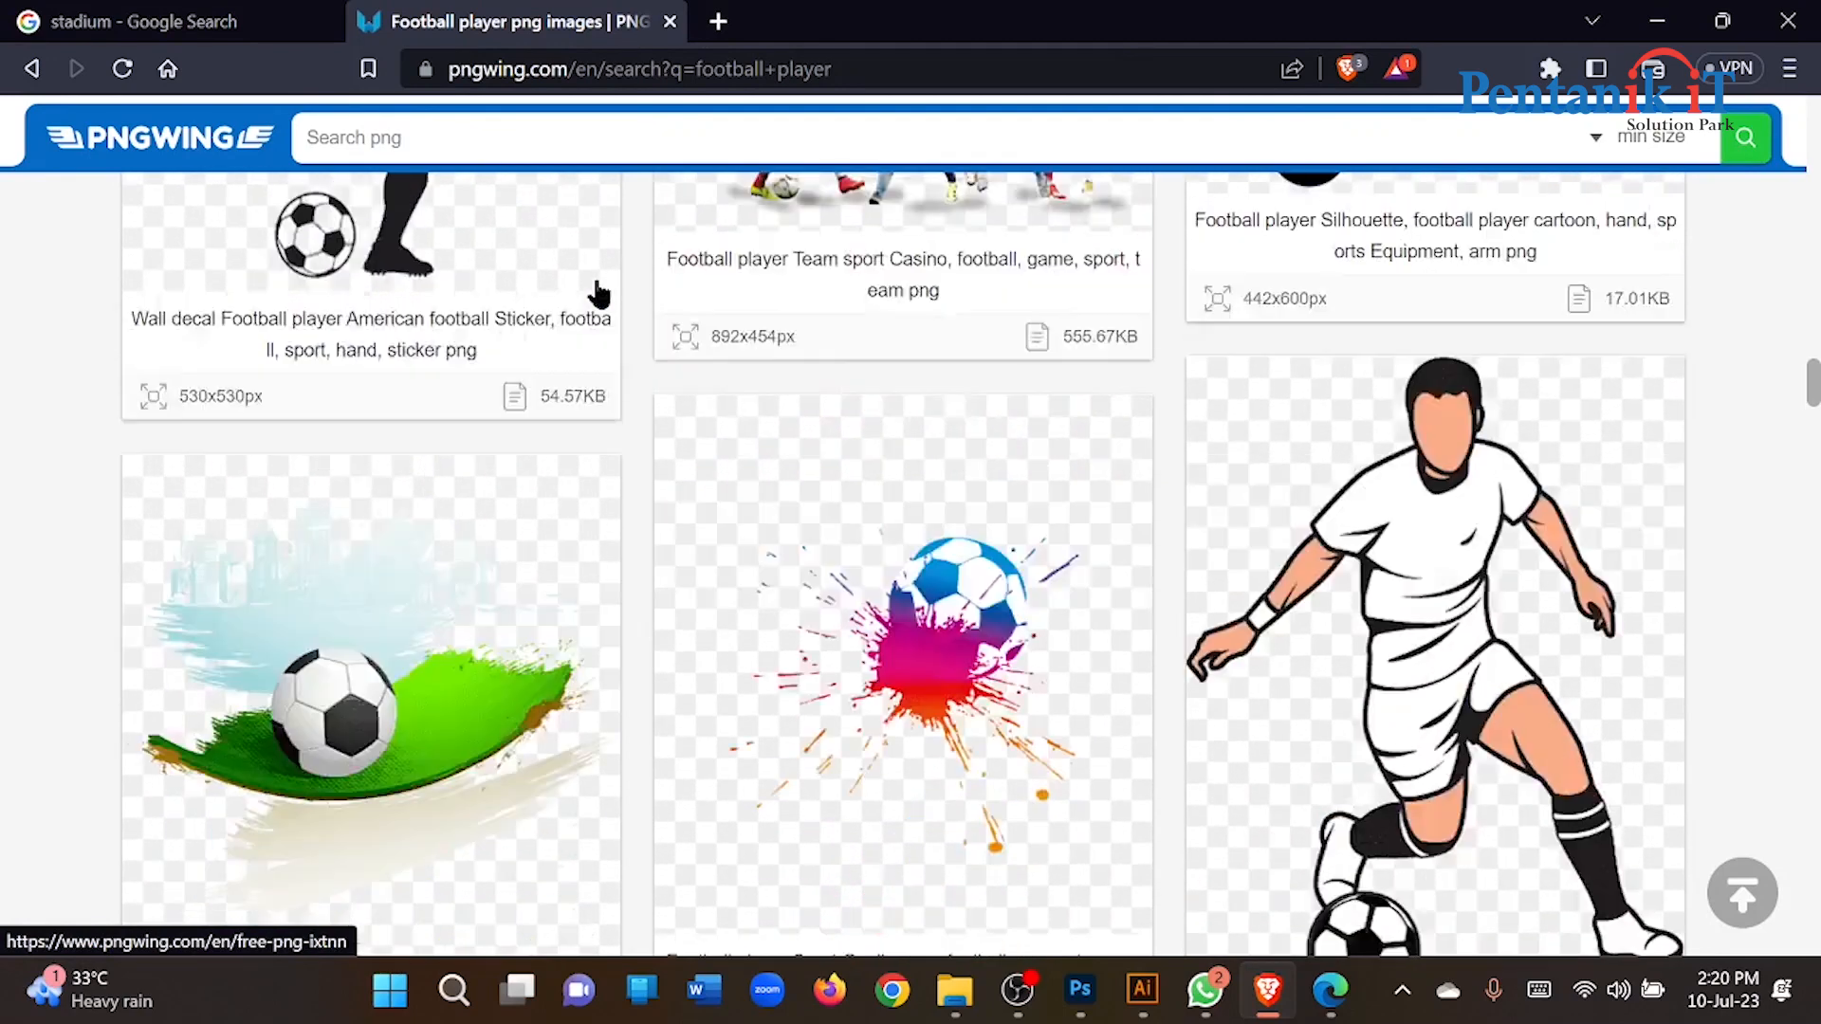
scroll(597, 294, "down", 15)
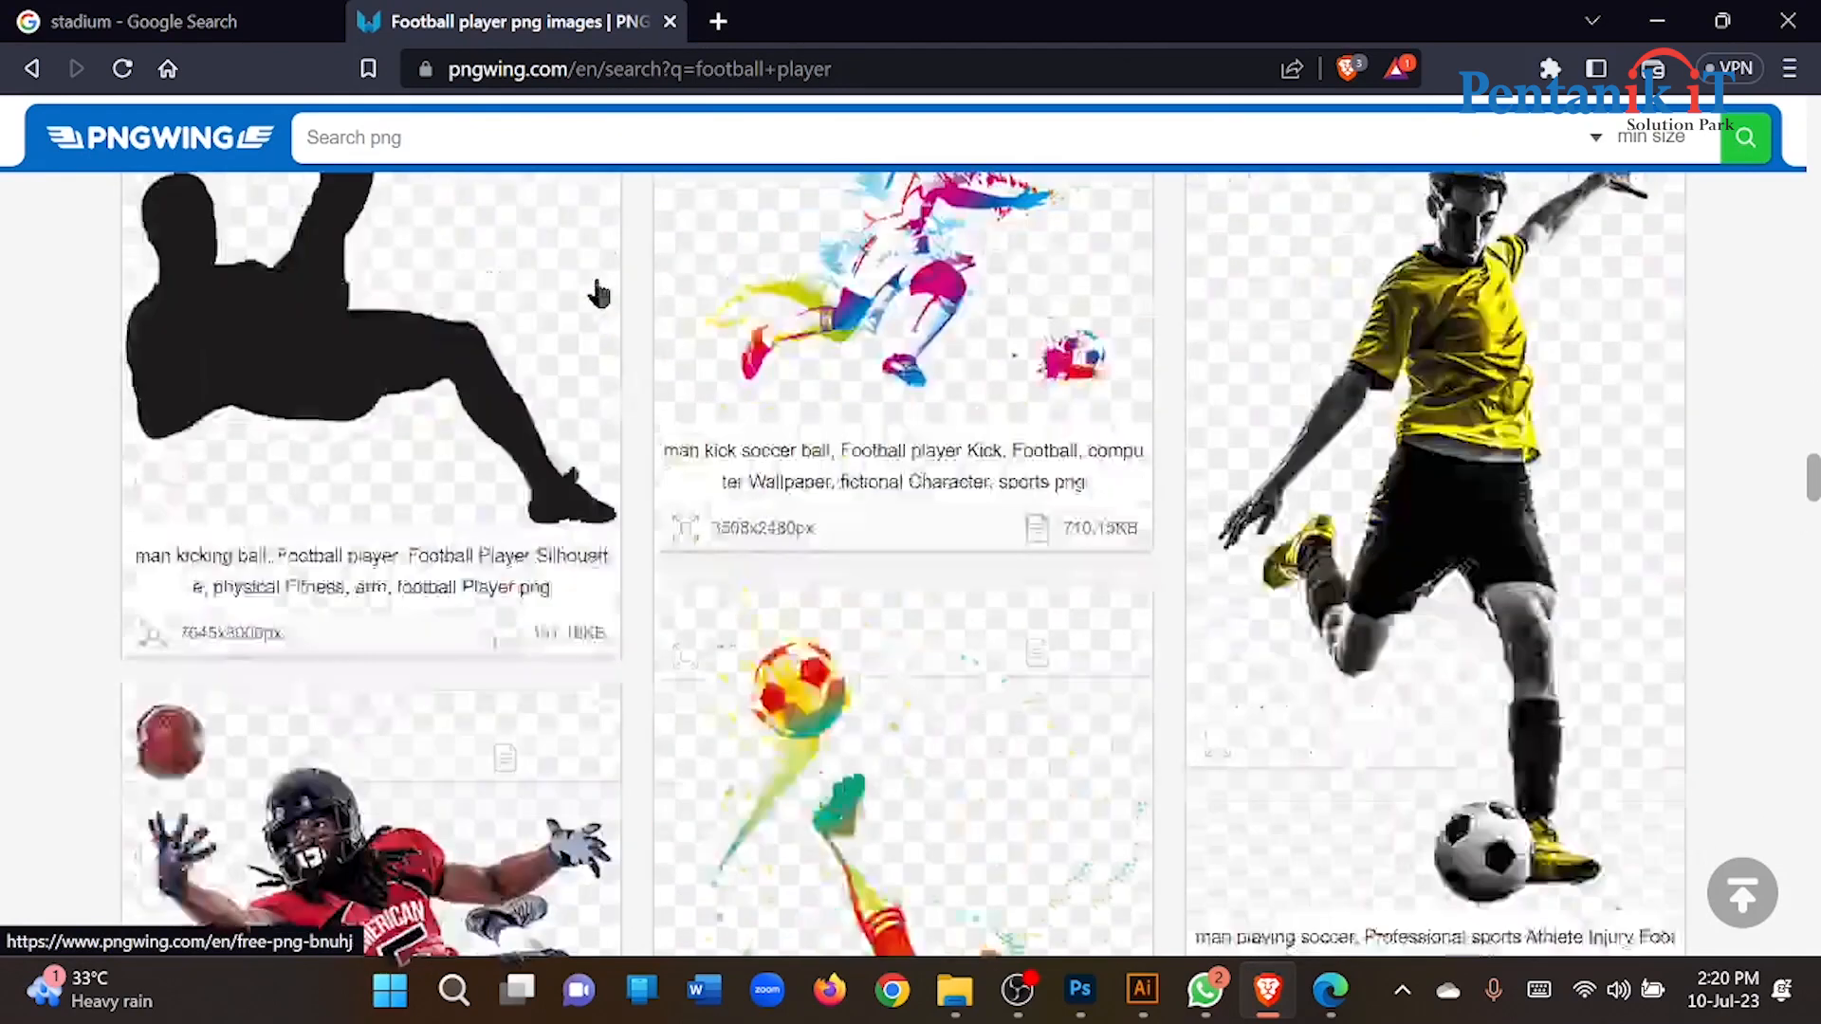
scroll(597, 292, "down", 15)
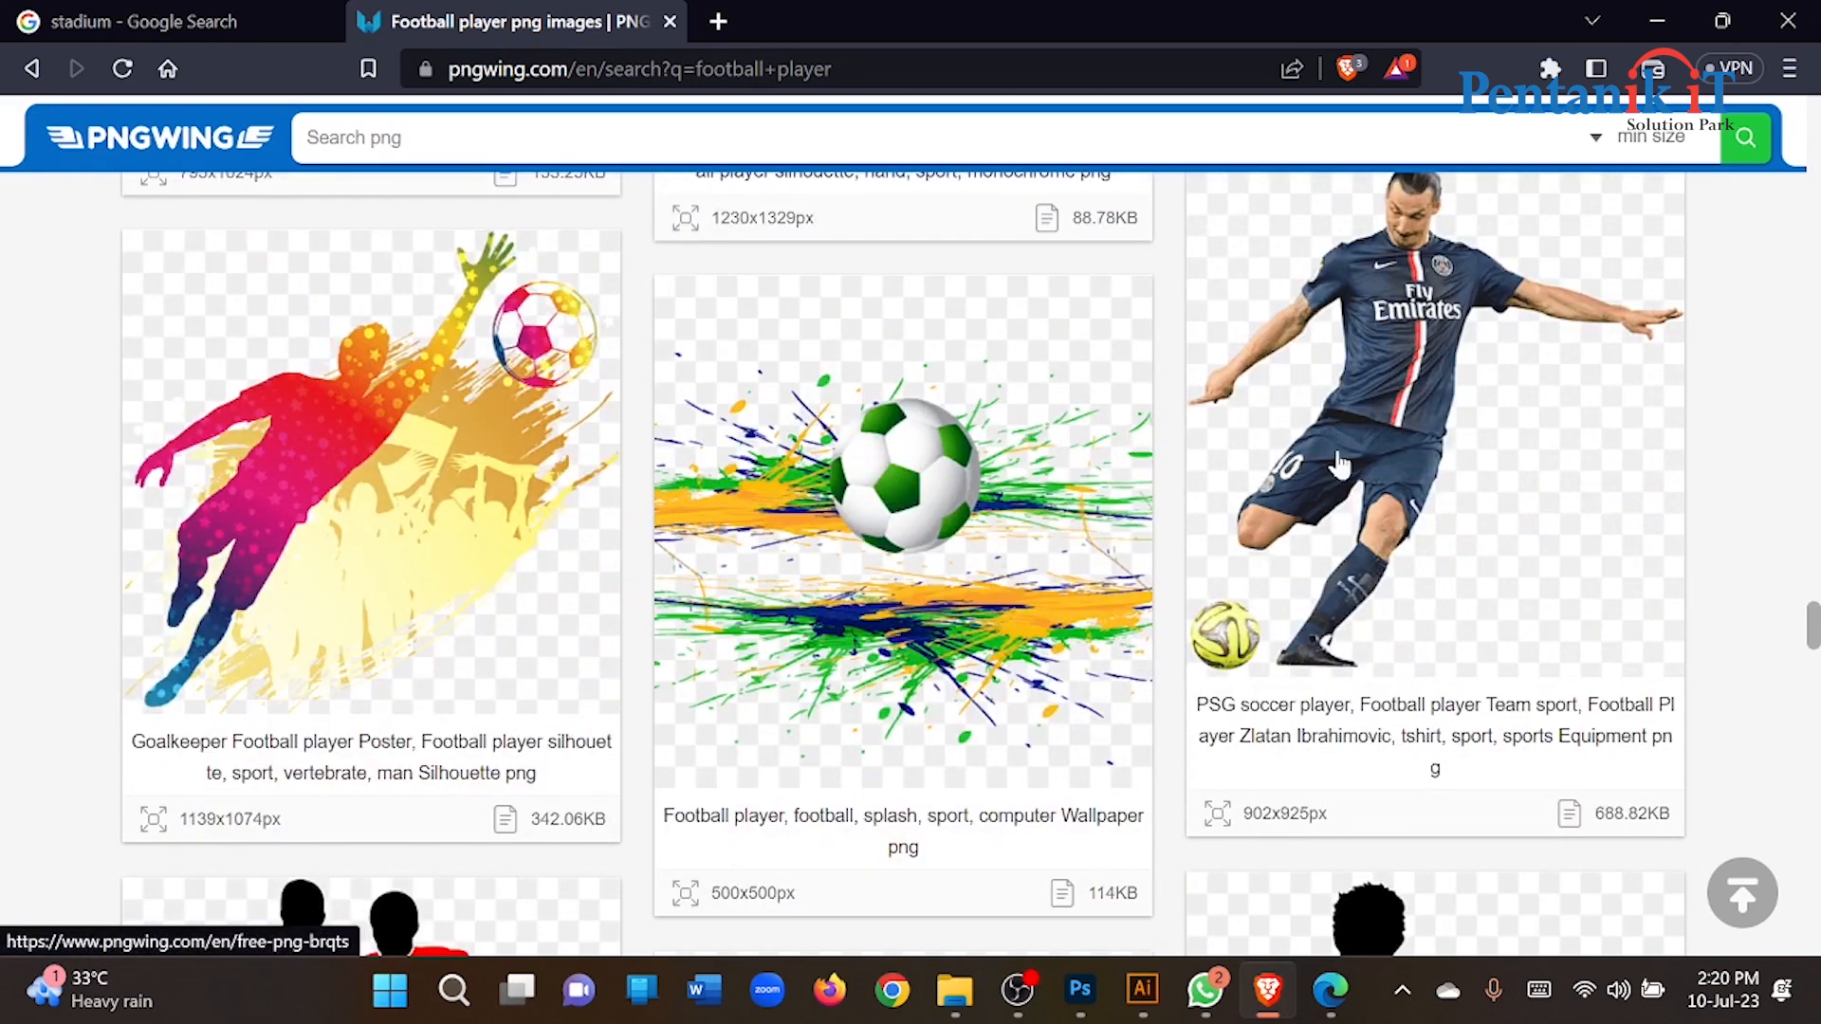
scroll(1420, 414, "up", 5)
scroll(1420, 423, "down", 15)
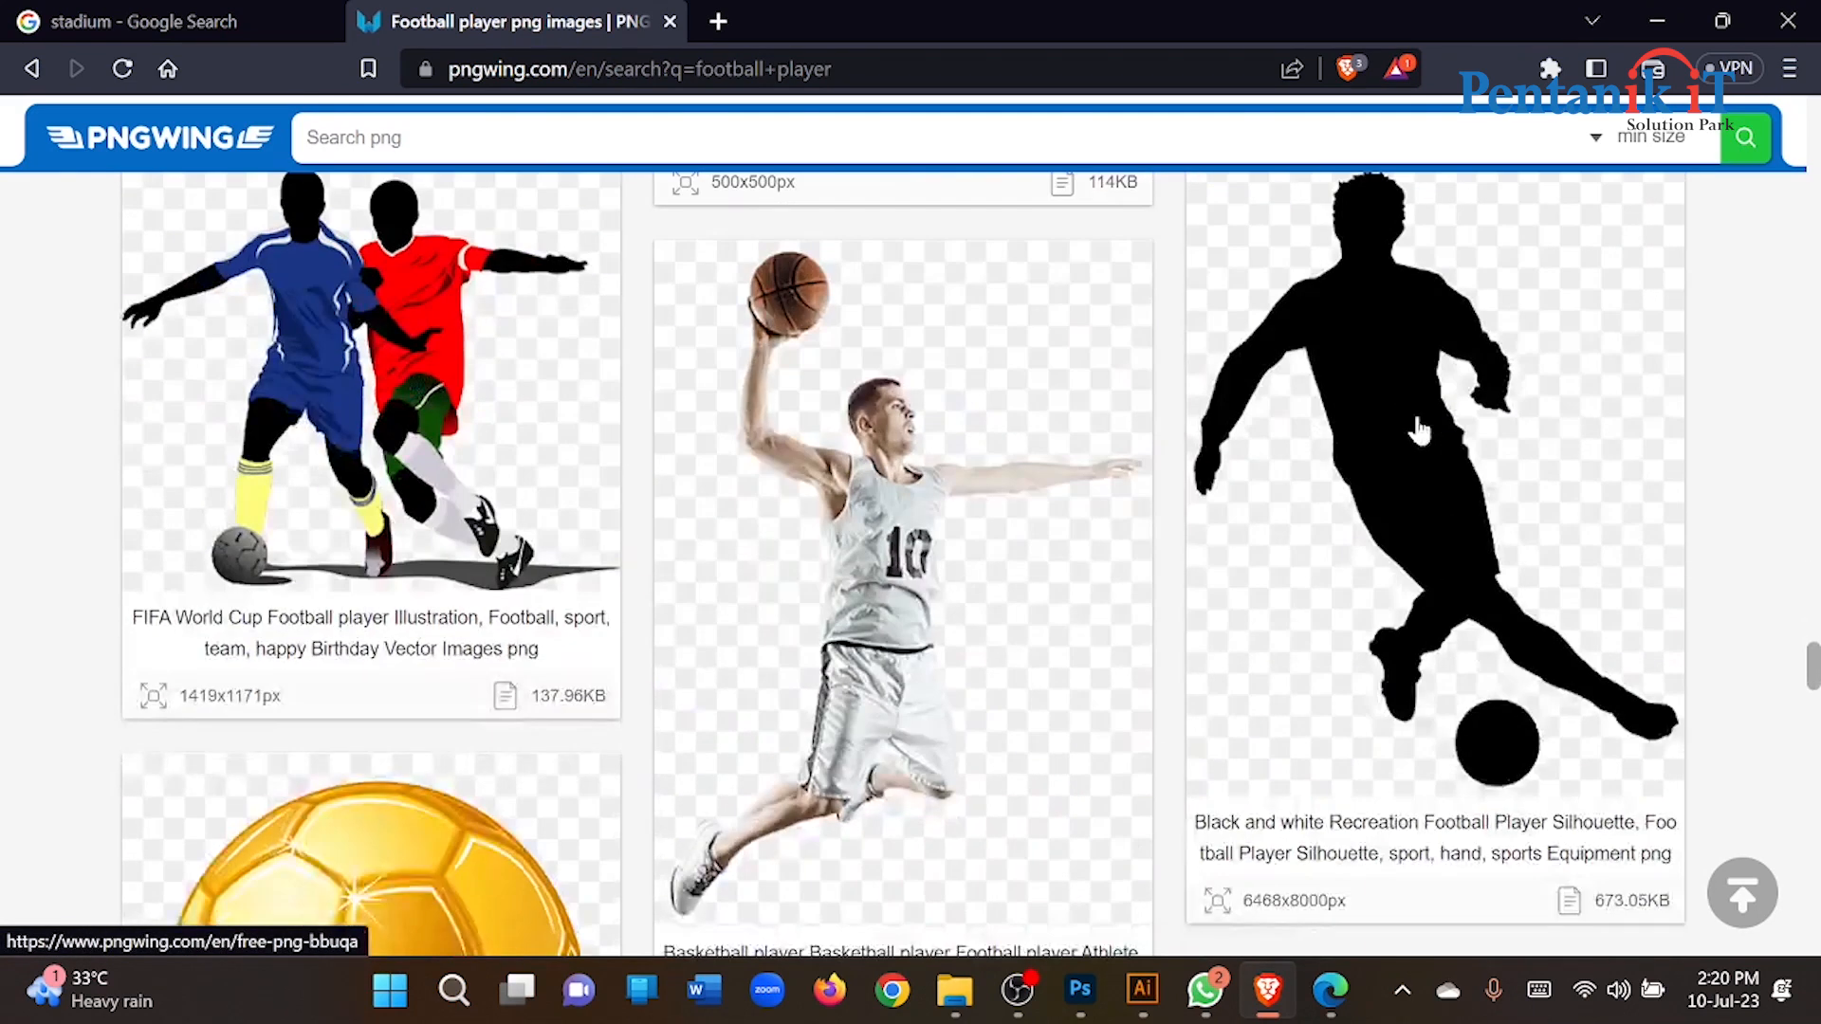
scroll(1420, 432, "down", 5)
scroll(1418, 430, "down", 5)
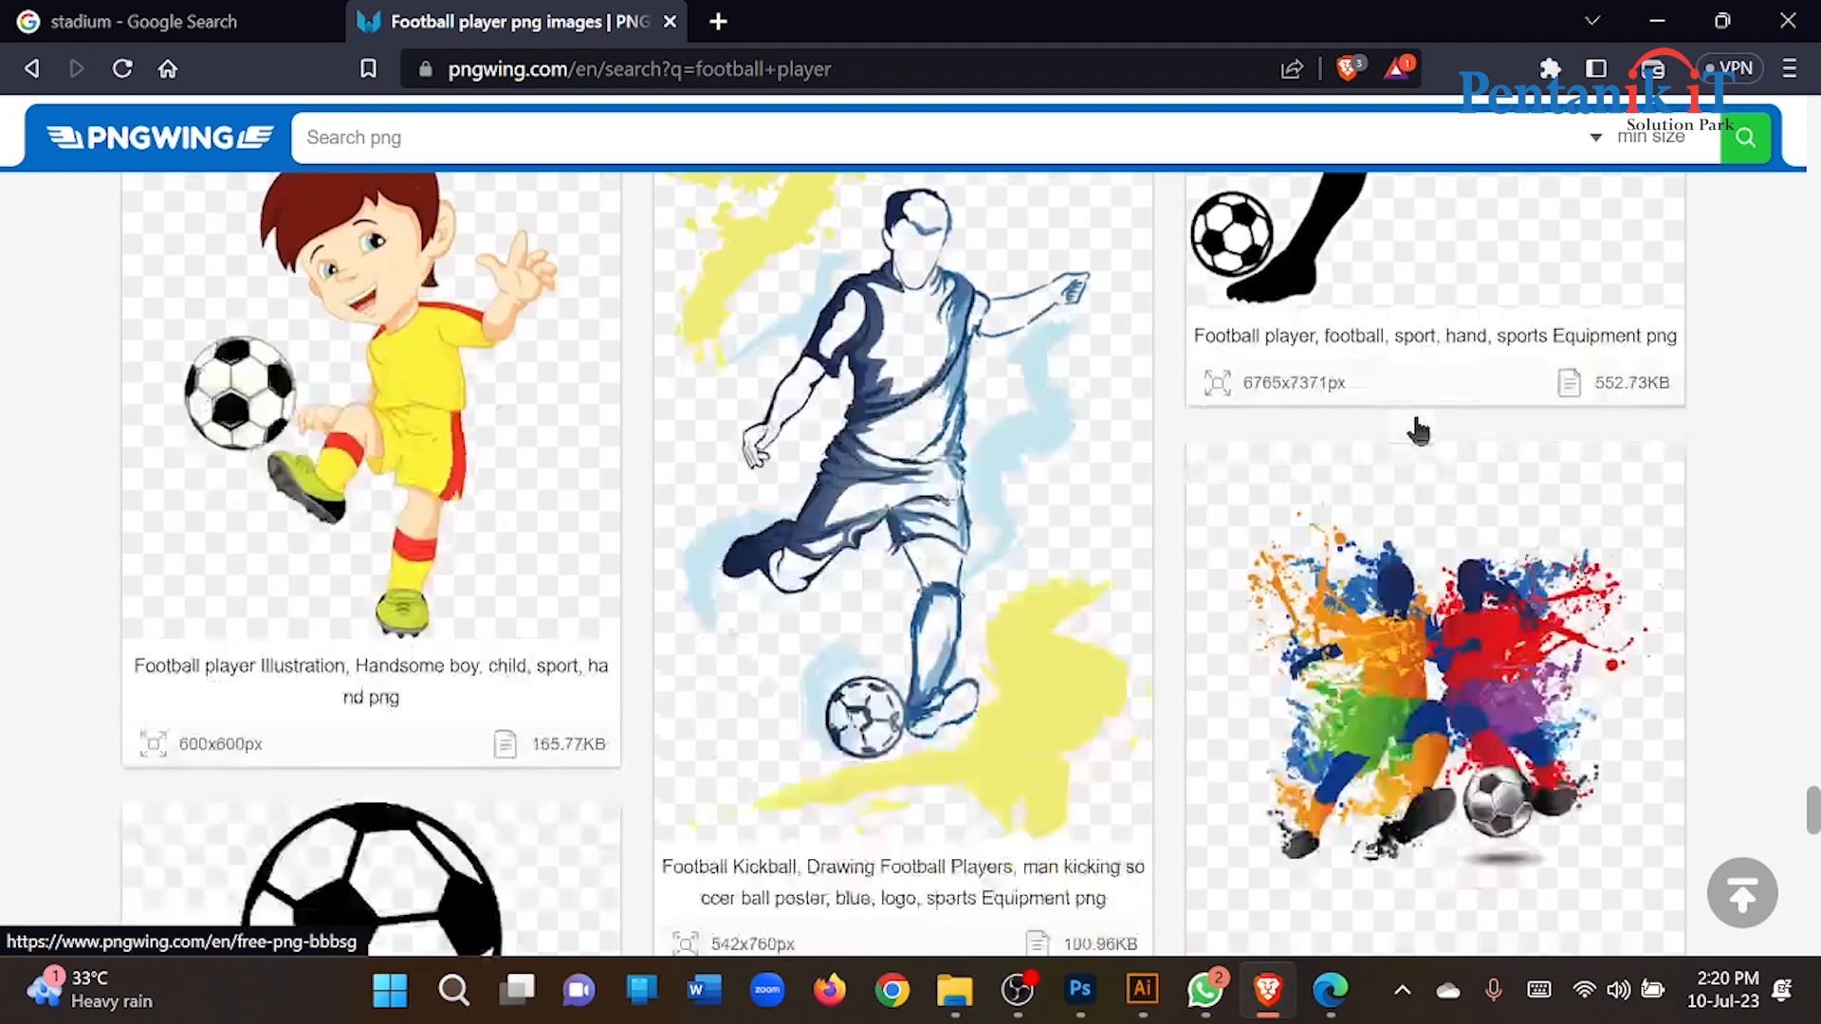
scroll(1418, 430, "down", 4)
scroll(1420, 431, "down", 6)
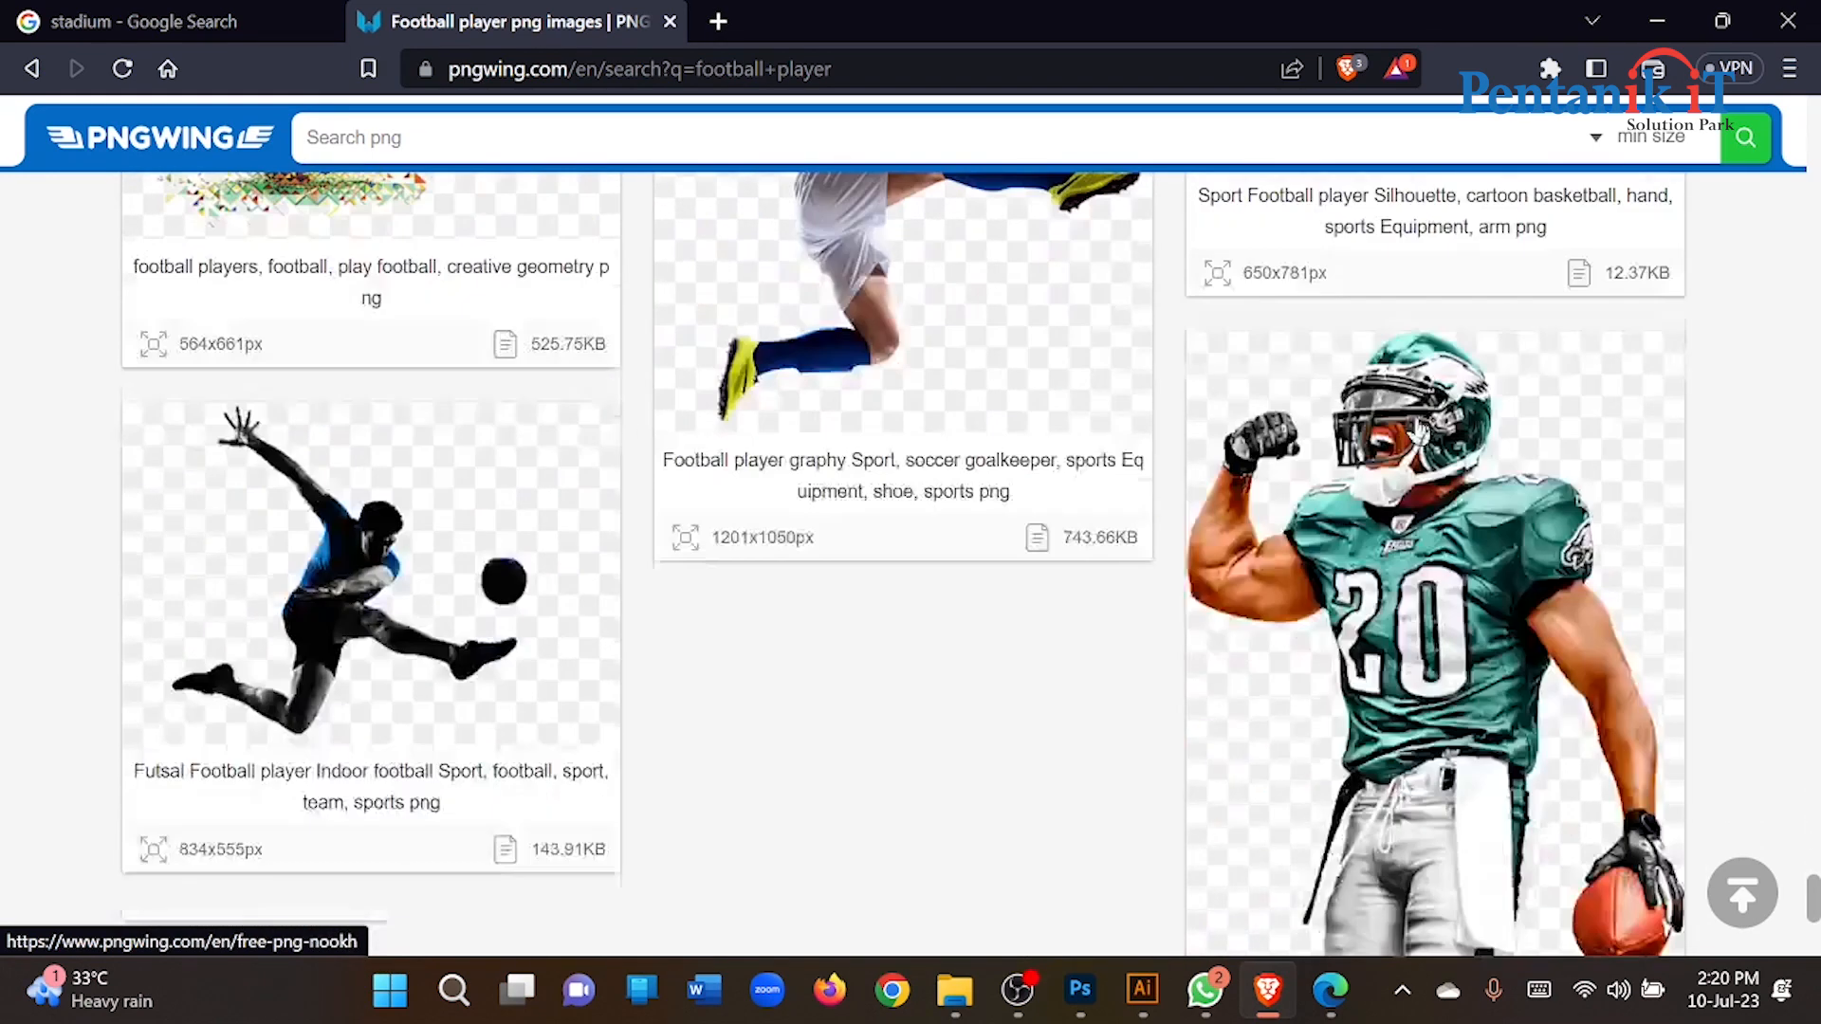
scroll(1420, 432, "up", 15)
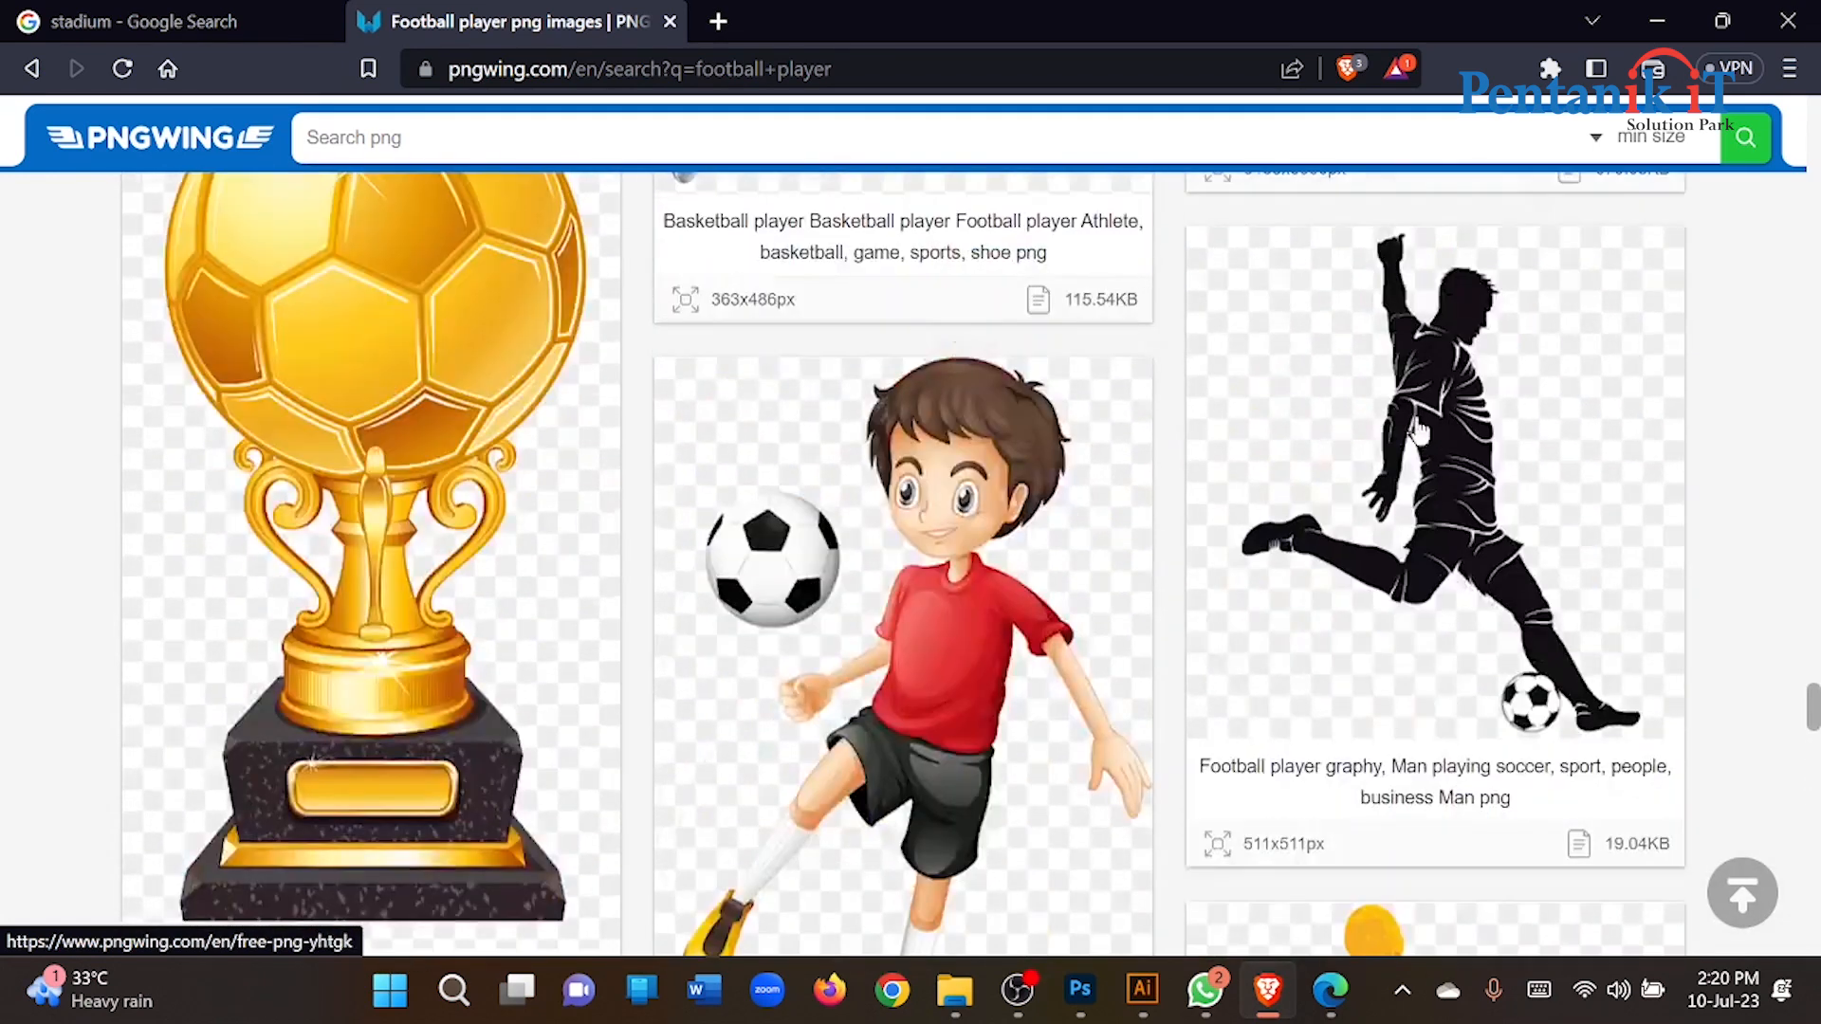
scroll(1416, 432, "up", 10)
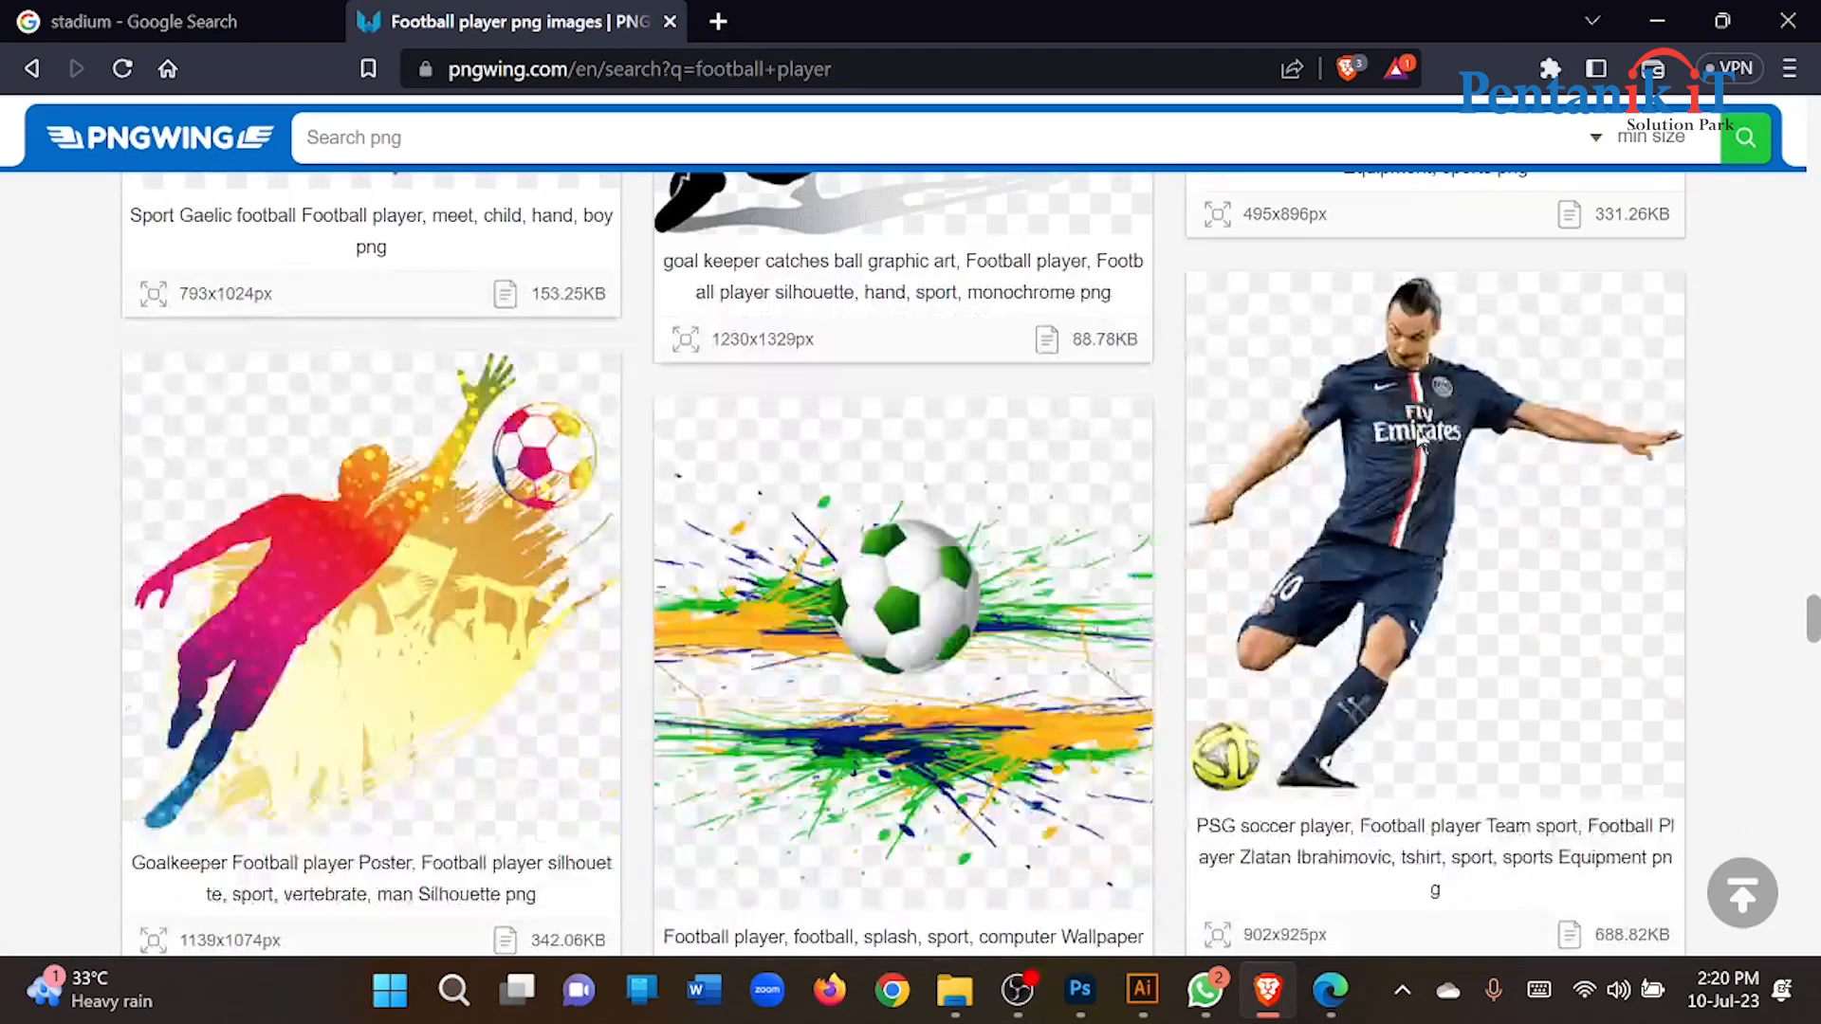
Step: Open the PSG soccer player result, browse its related images and open the Lionel Messi FC Barcelona cutout
left_click(1277, 436)
scroll(886, 594, "down", 15)
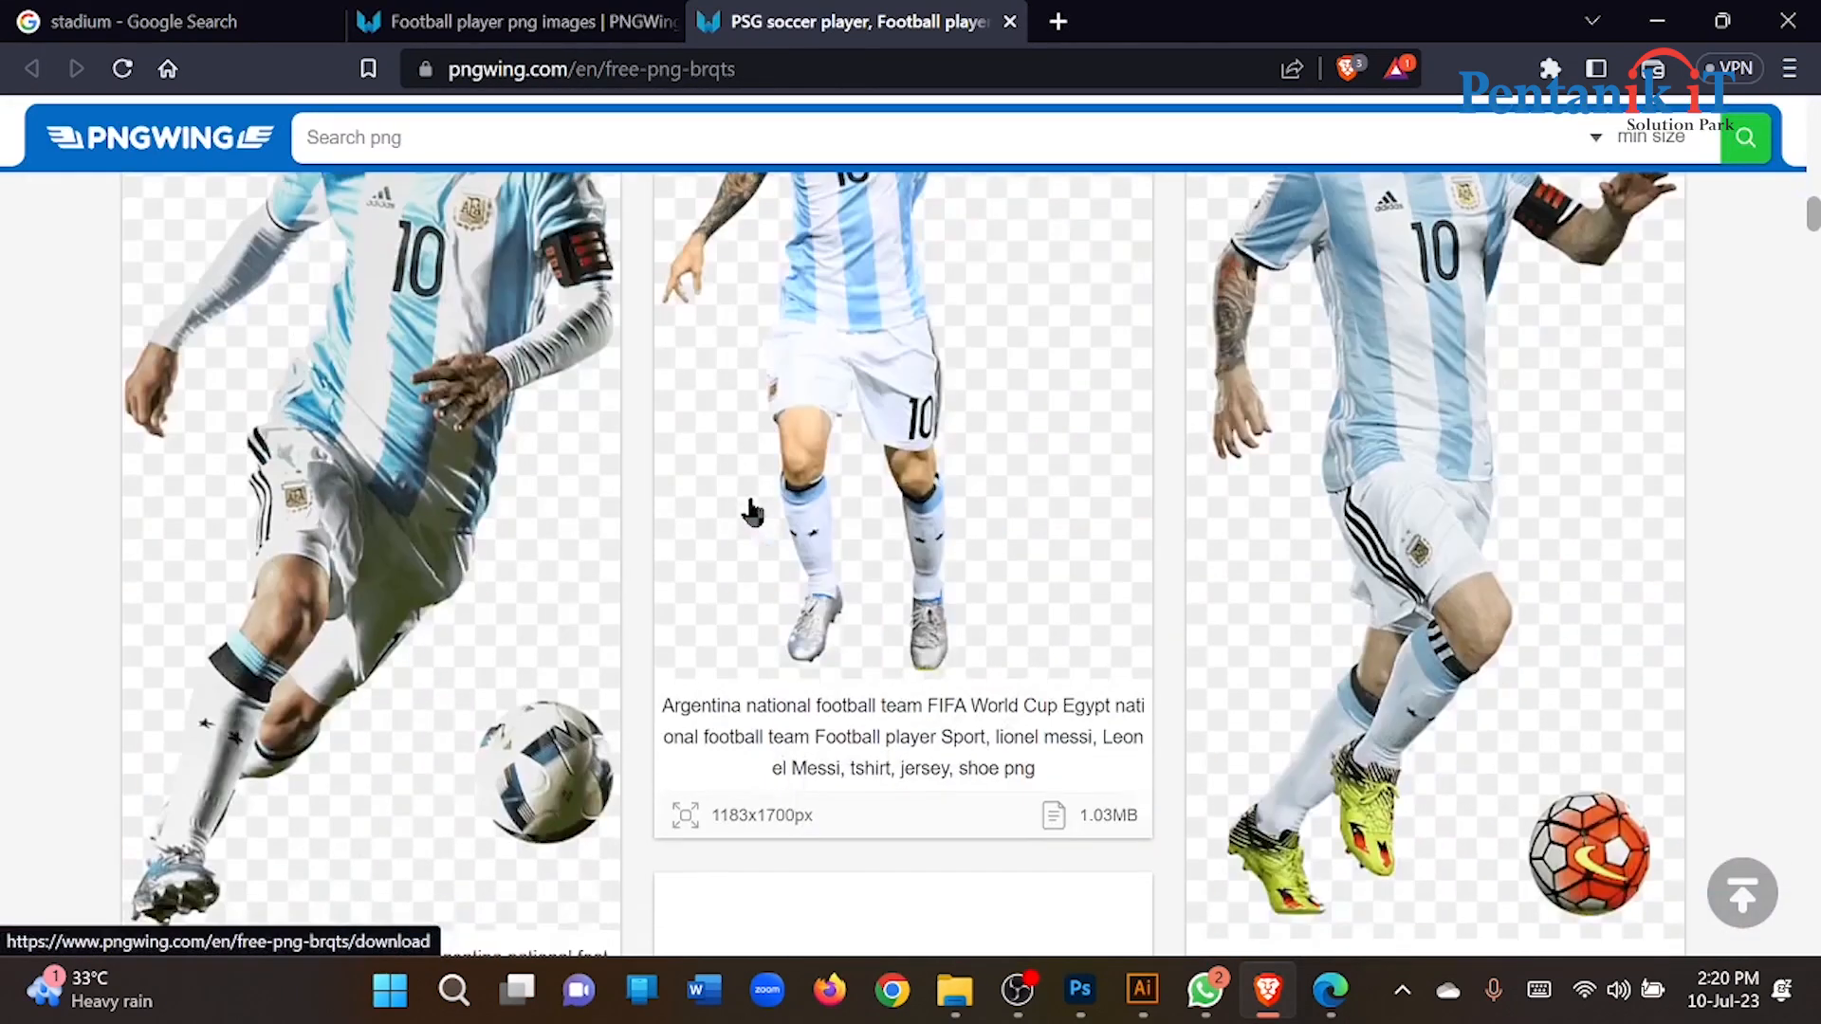
scroll(1197, 576, "up", 5)
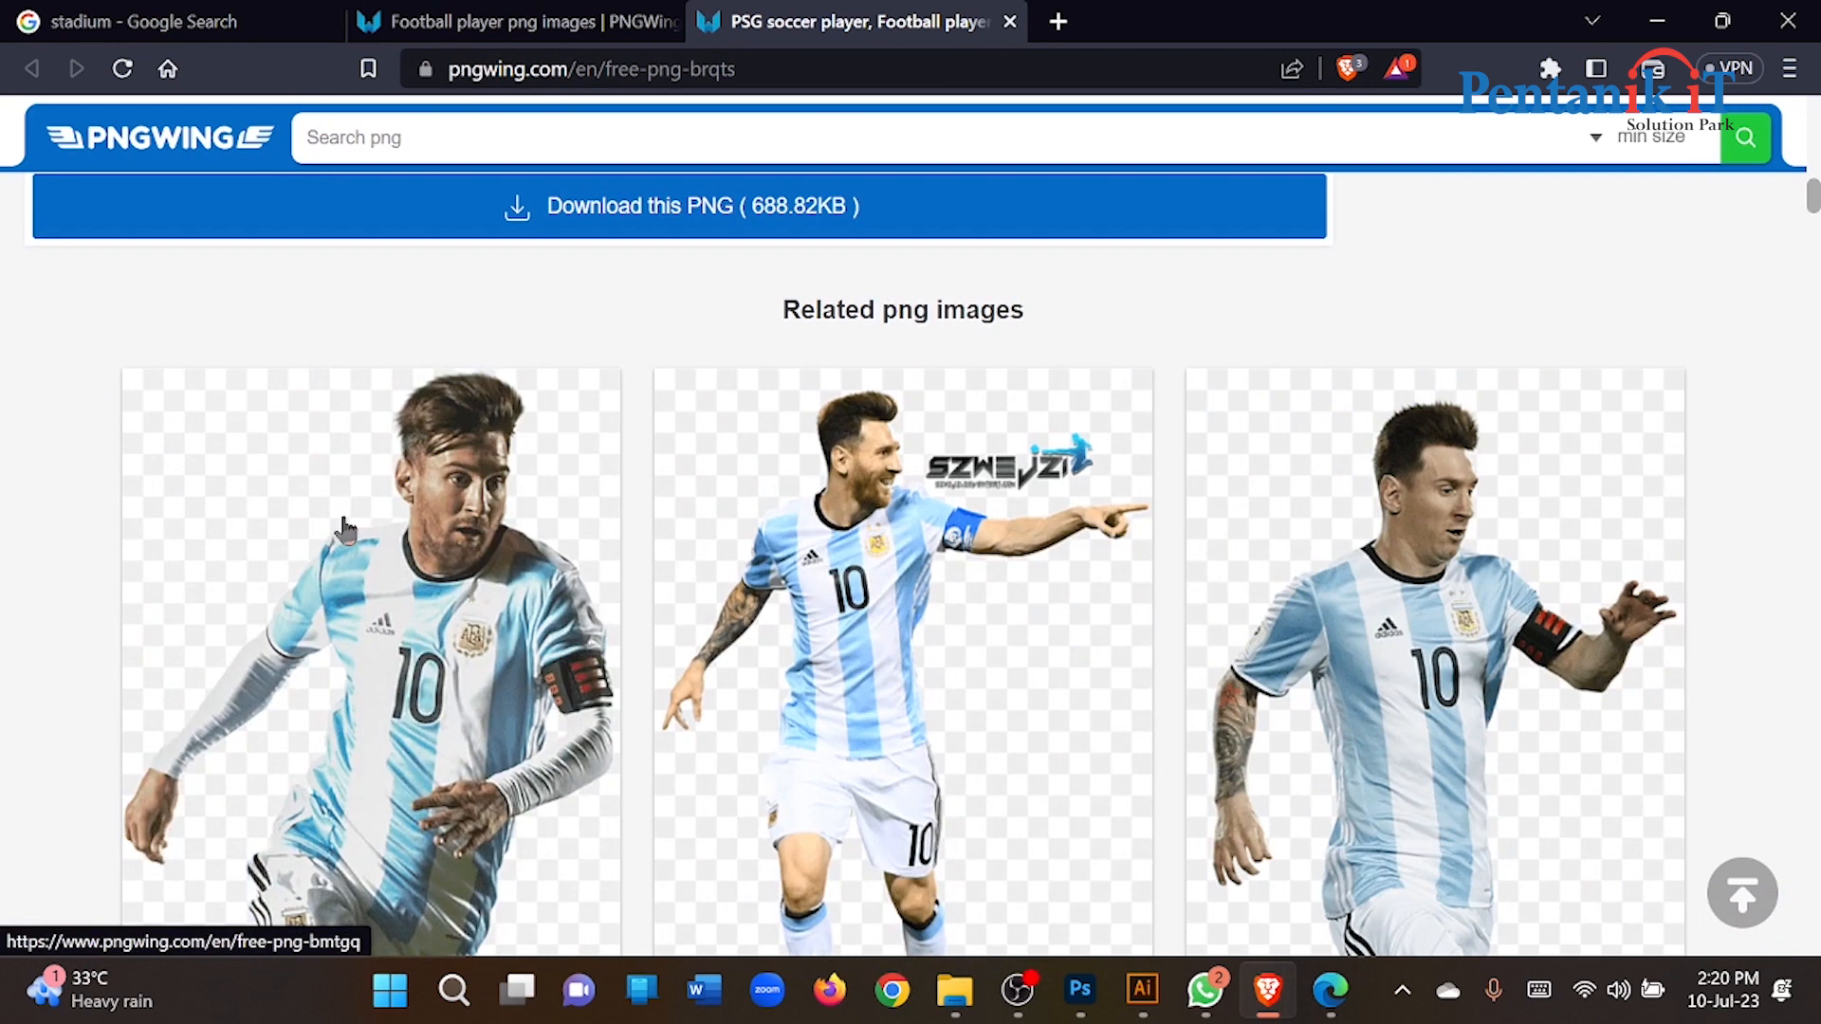
scroll(1386, 528, "down", 15)
scroll(768, 529, "up", 5)
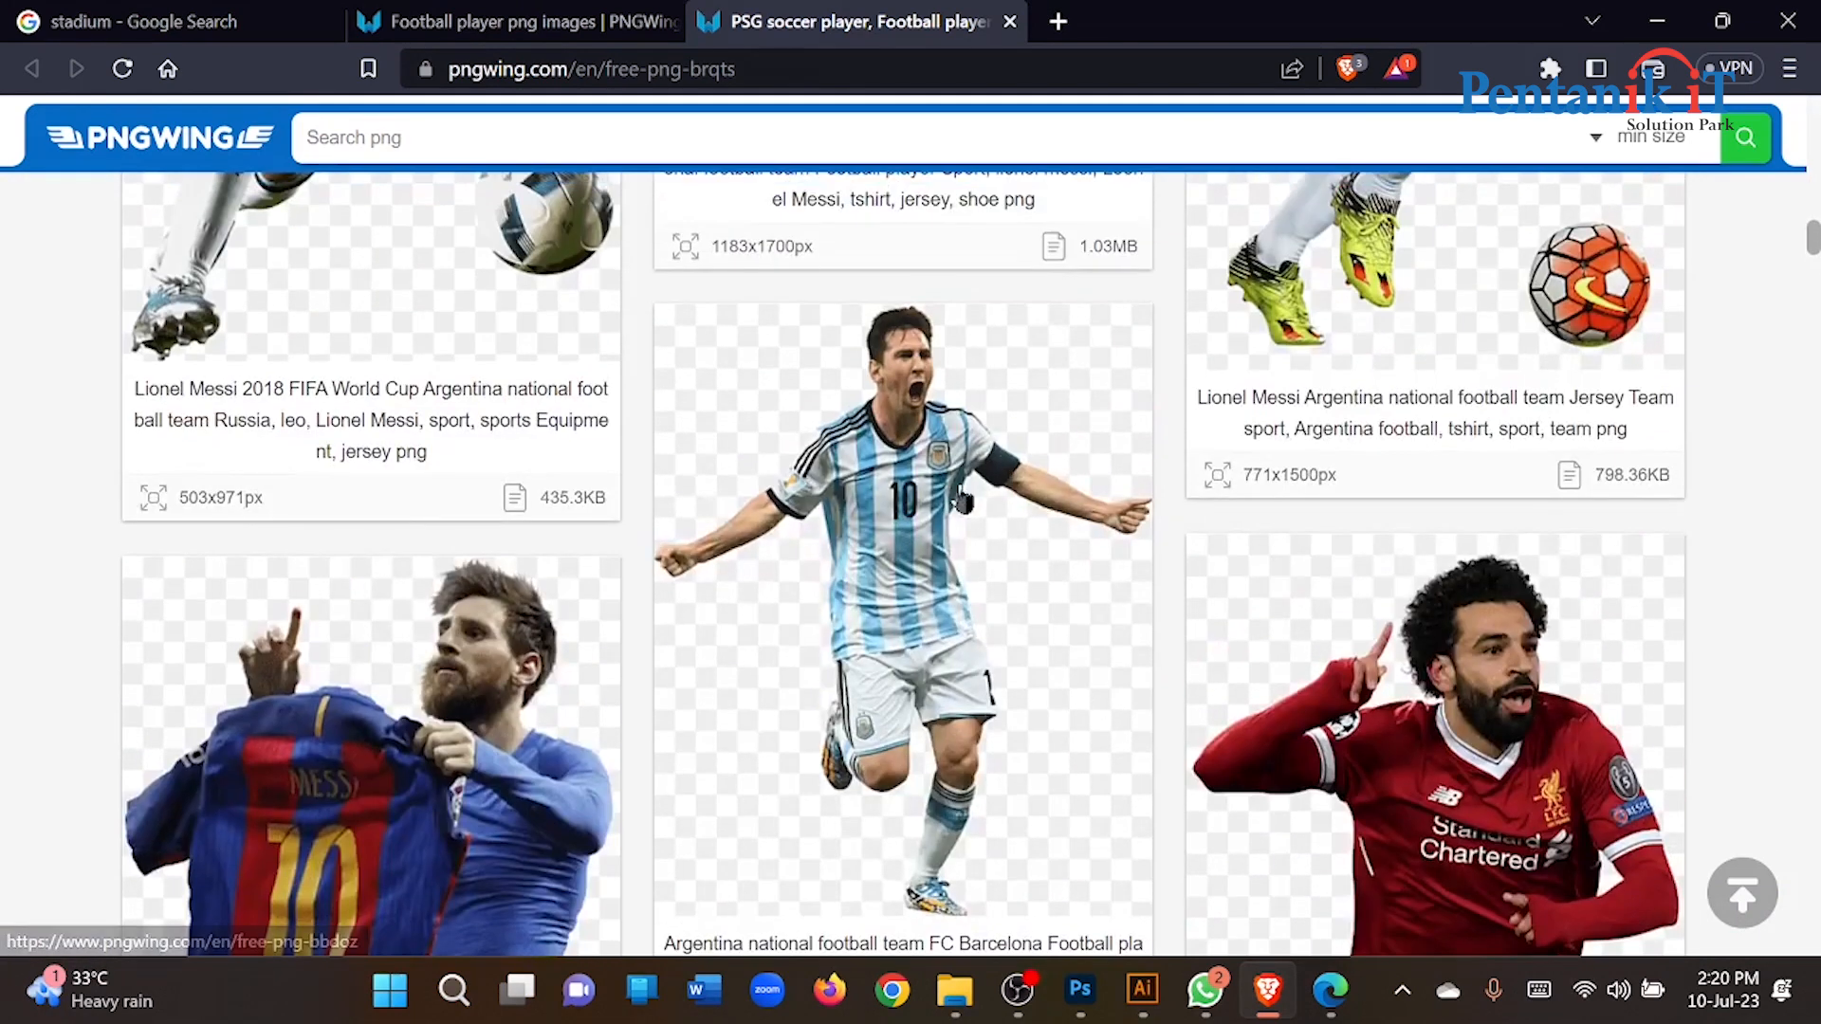
scroll(889, 483, "down", 7)
scroll(889, 483, "up", 5)
scroll(892, 474, "down", 11)
scroll(909, 438, "up", 3)
left_click(909, 438)
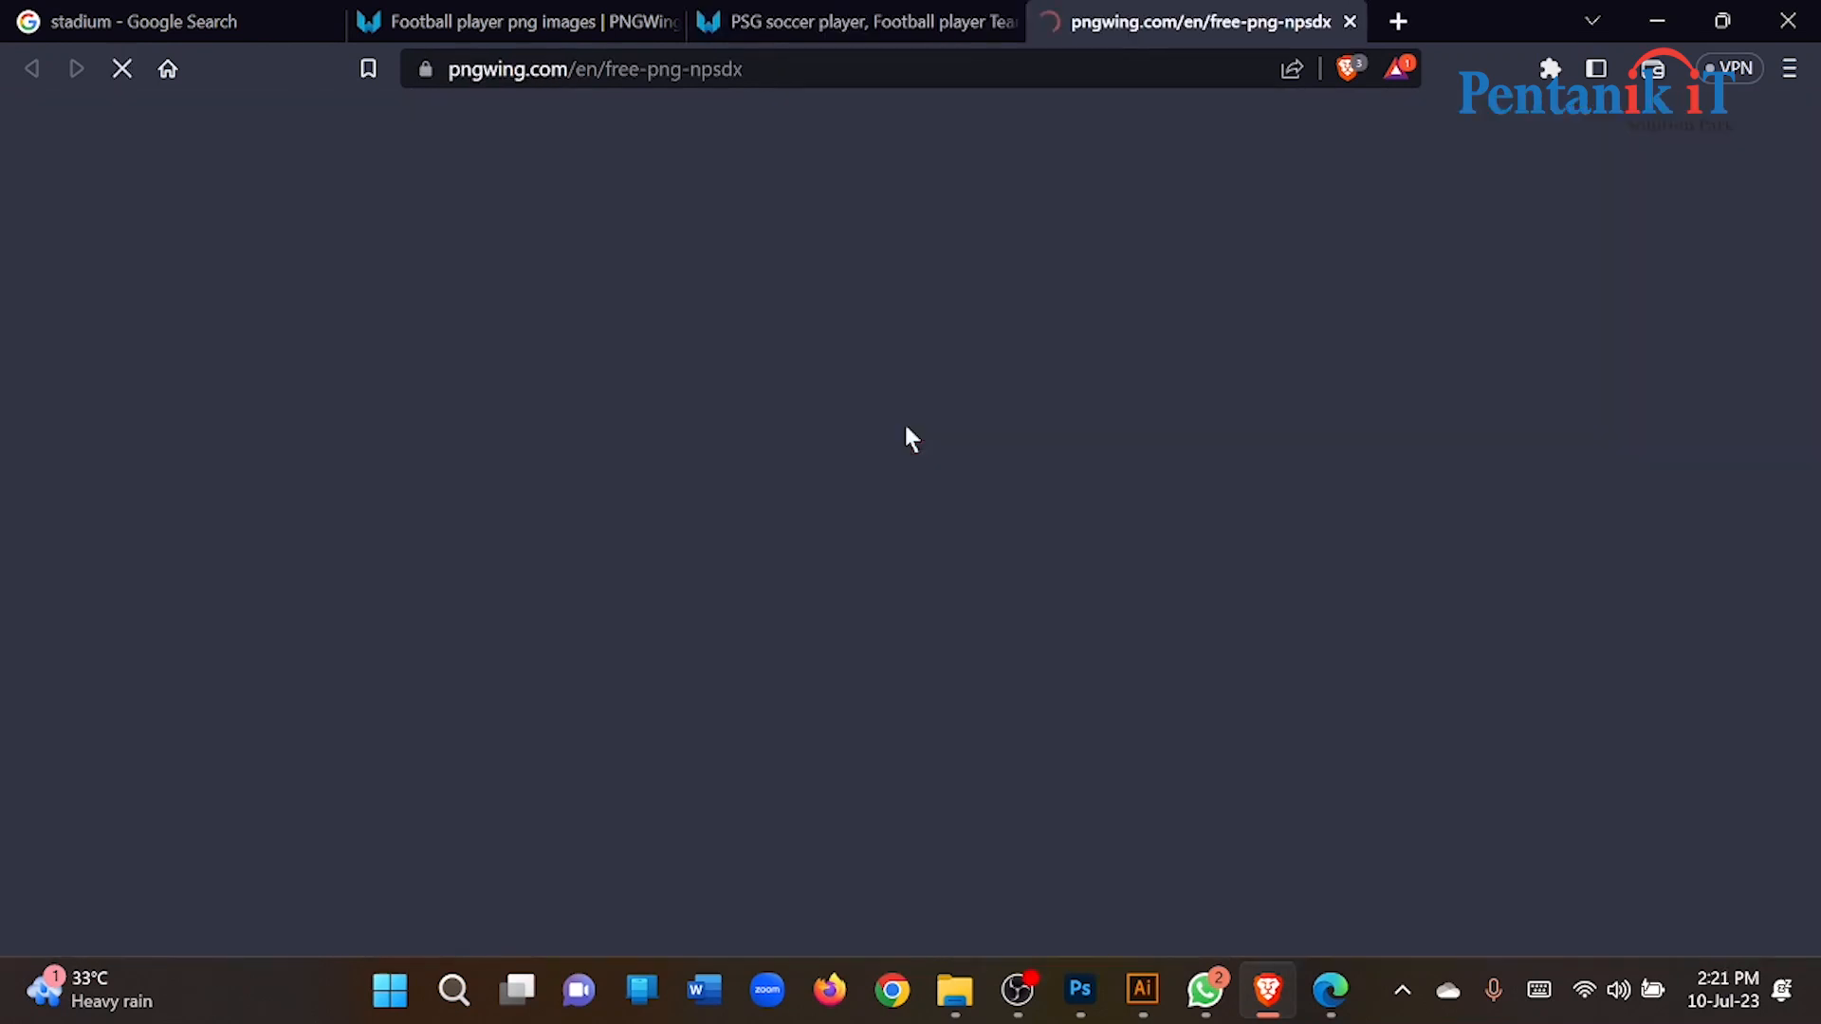
Step: Download the Lionel Messi FC Barcelona PNG and save it as pngwing.com (19) in the Downloads folder
scroll(903, 421, "down", 12)
left_click(688, 616)
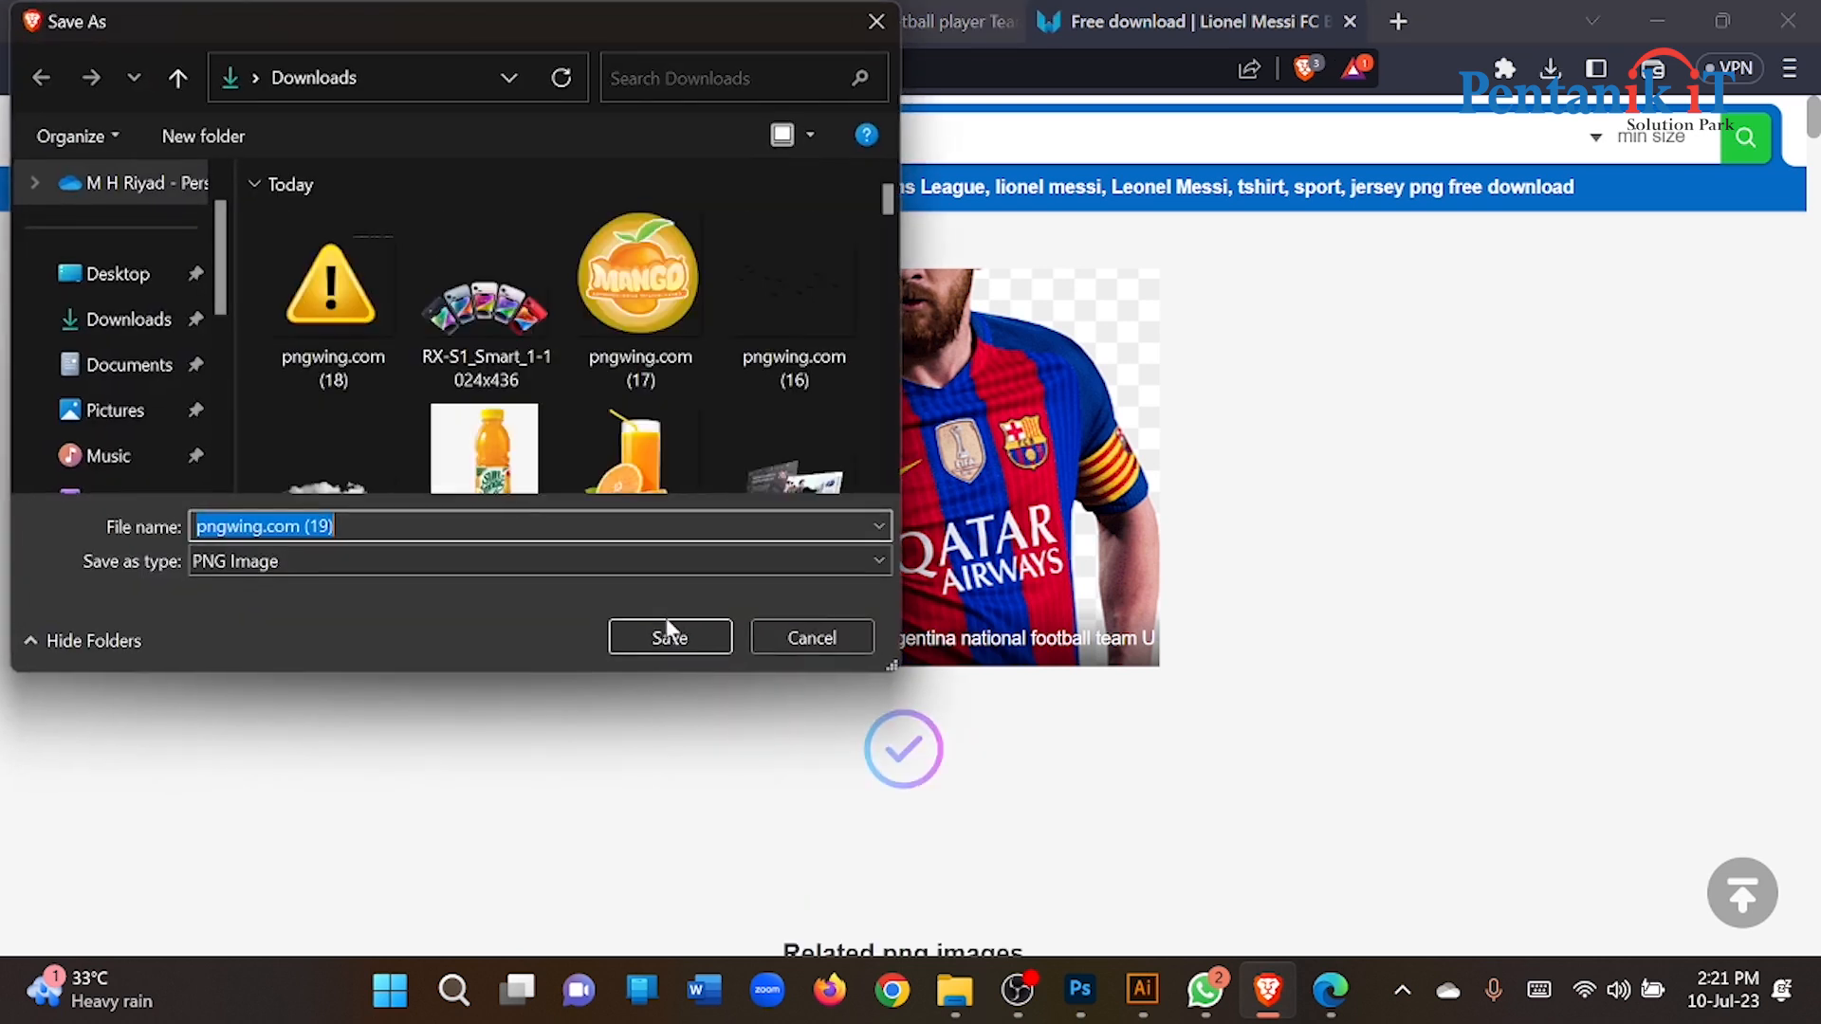
left_click(669, 631)
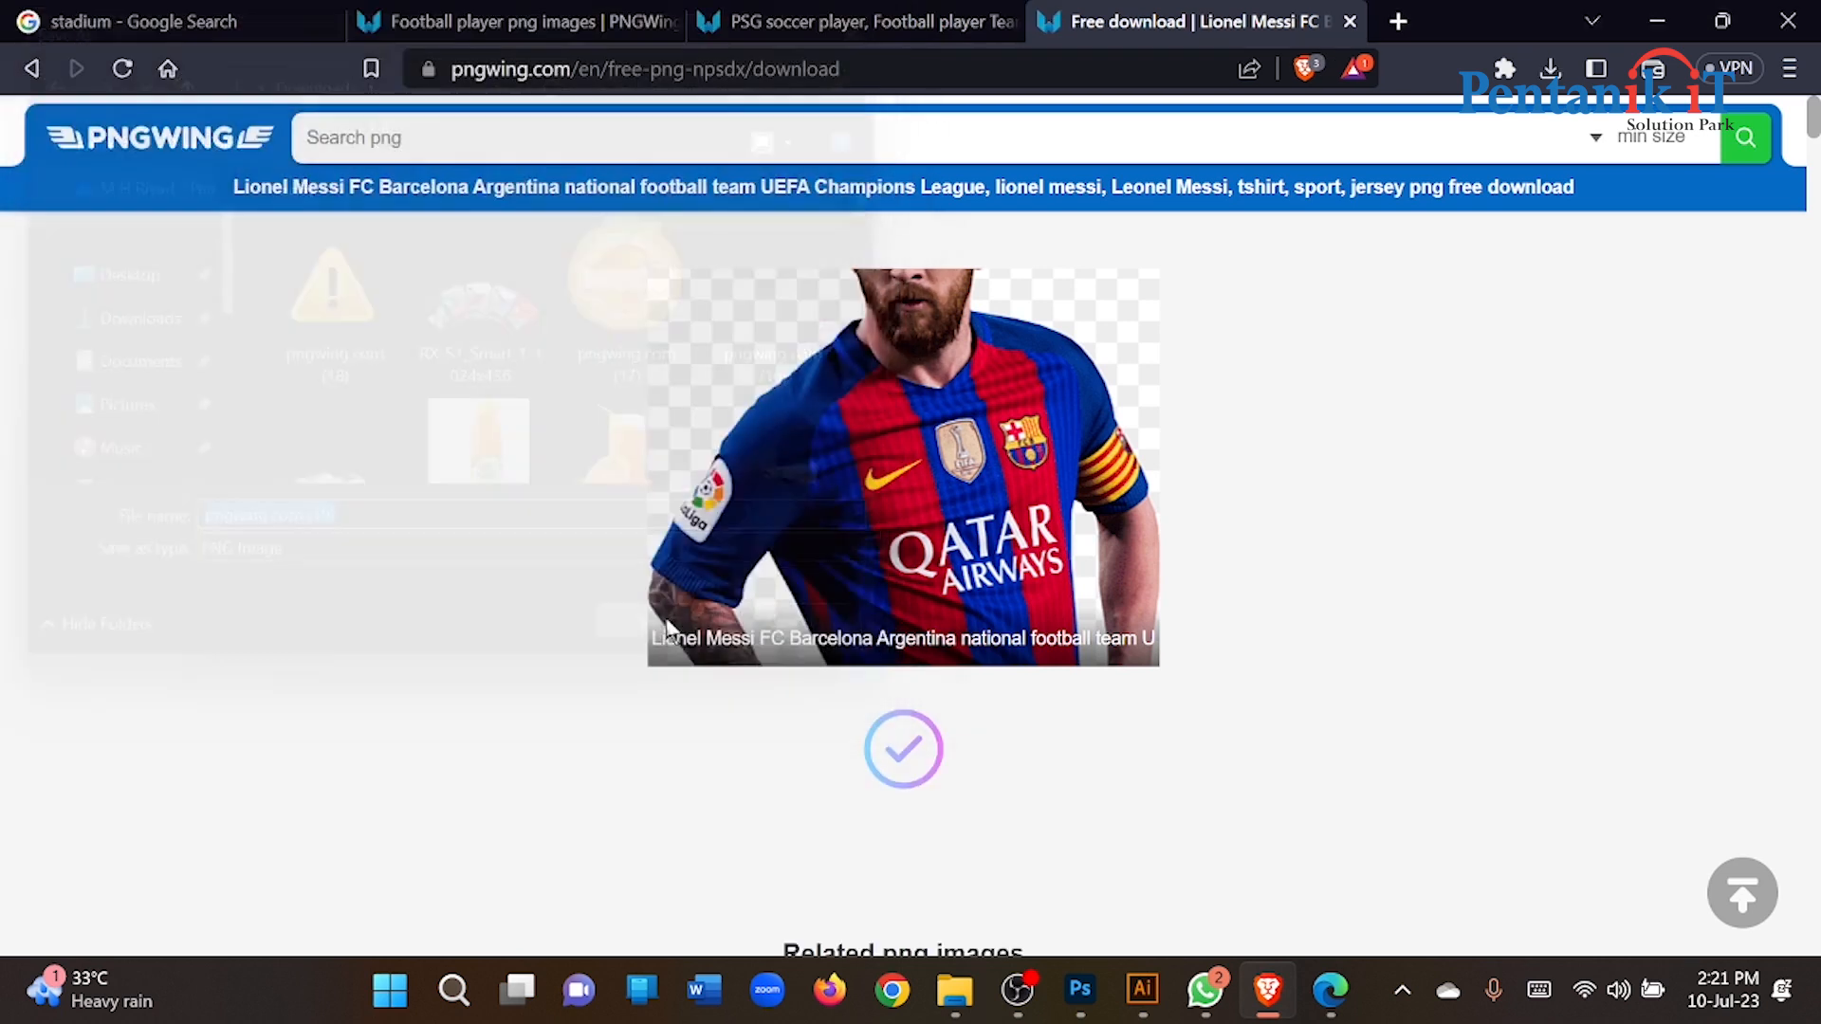
Step: Place the downloaded pngwing.com (19) image from the Downloads folder into the Photoshop poster document
left_click(953, 977)
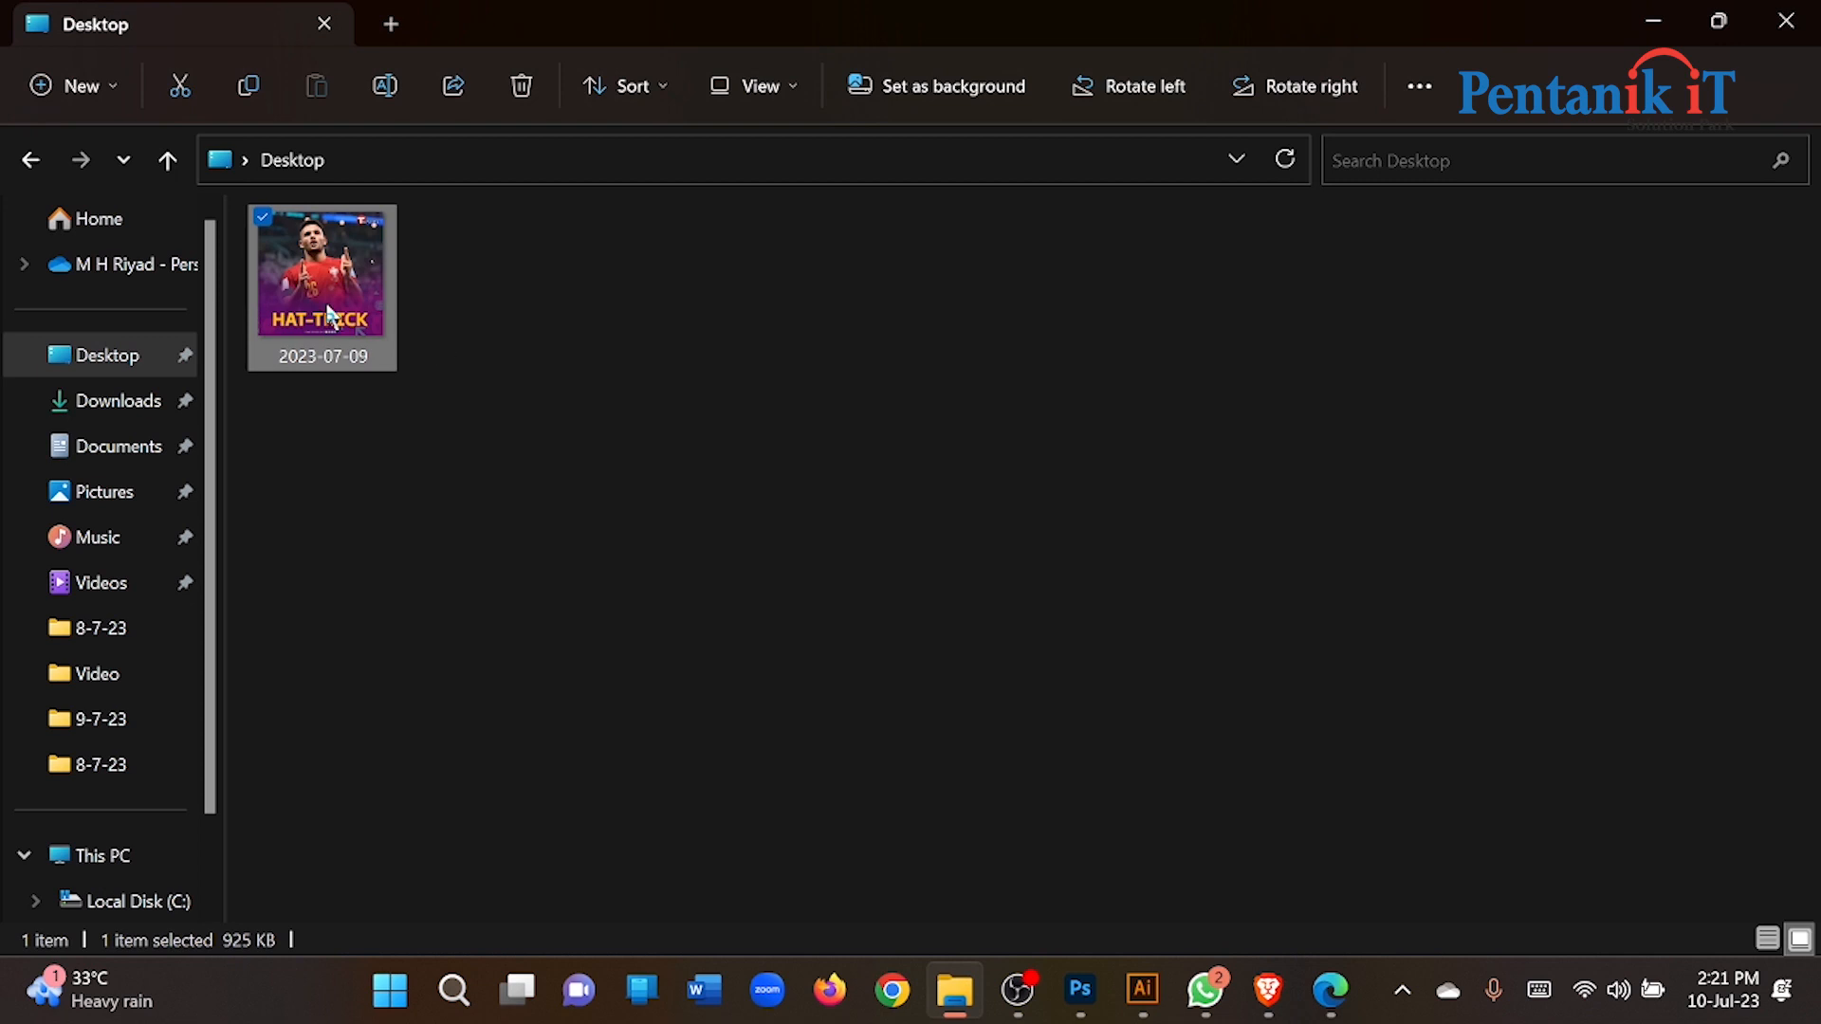
left_click(151, 400)
left_click_drag(297, 344, 800, 730)
left_click(1409, 59)
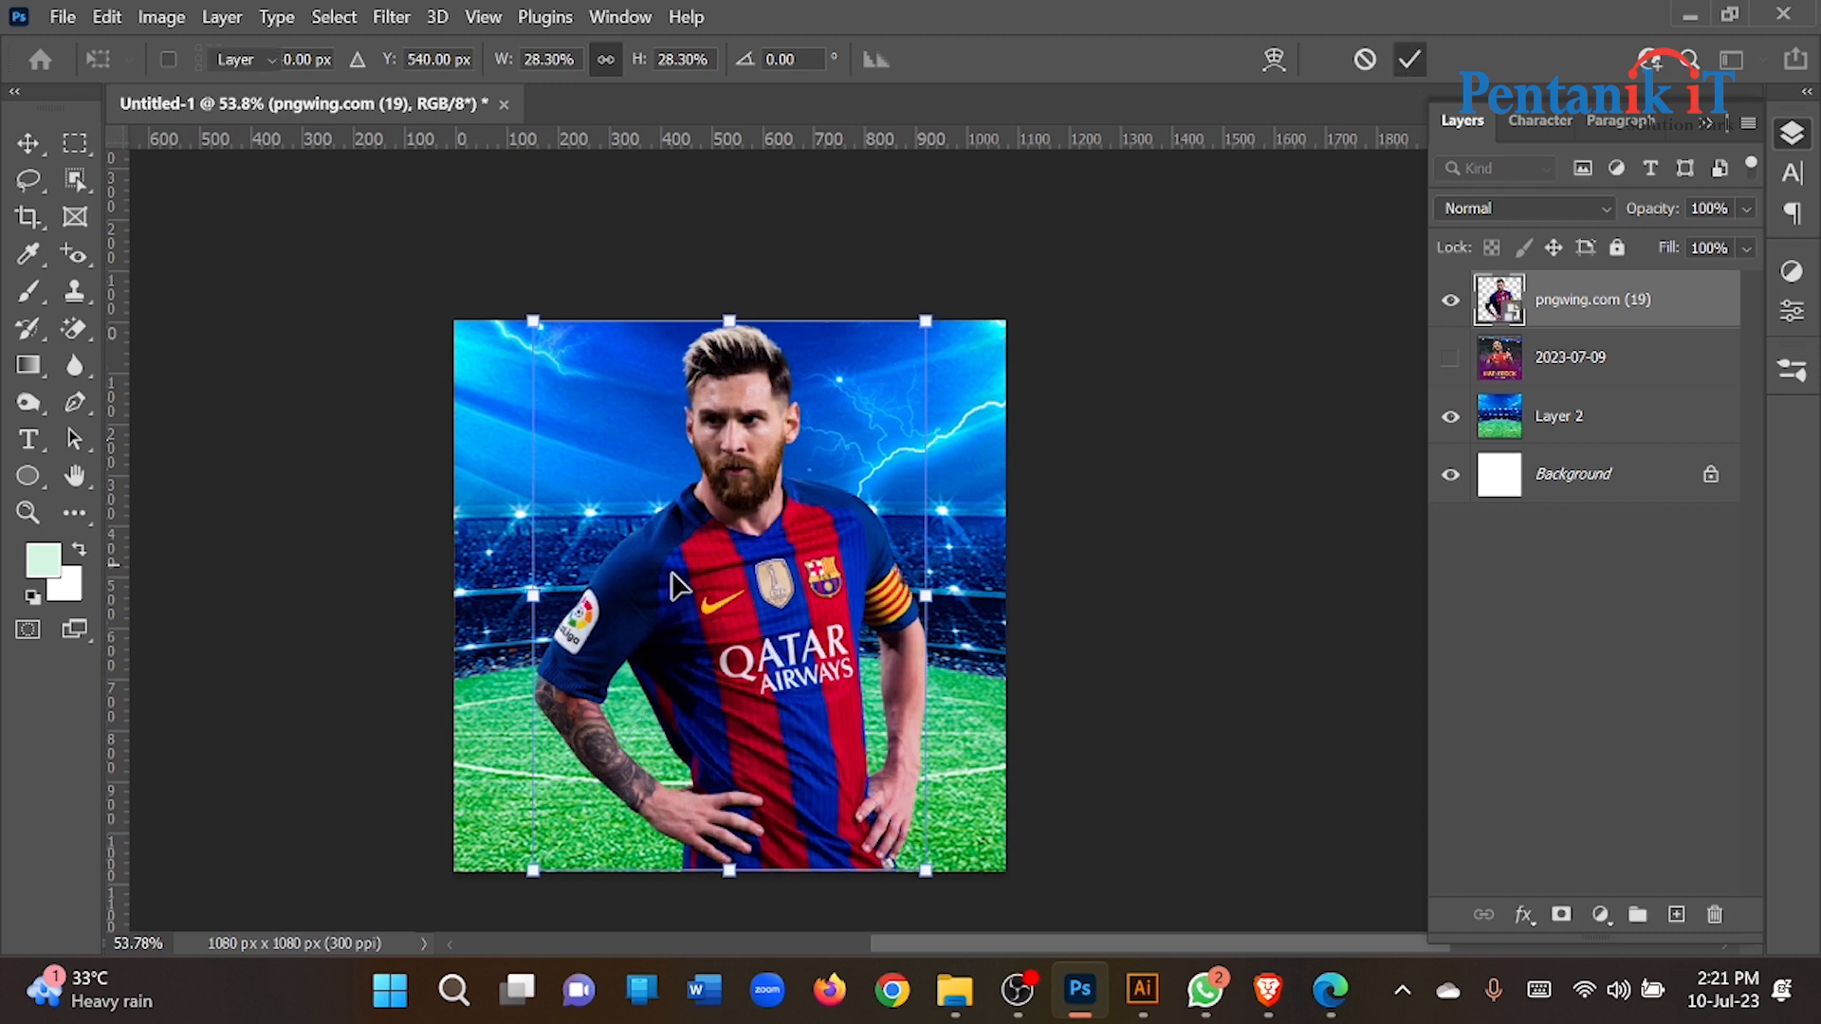
Step: Stack the 2023-07-09 reference above the player layer and shift the player slightly left and down, comparing with the reference
left_click_drag(686, 606, 663, 605)
left_click_drag(1630, 354, 1617, 296)
left_click(1451, 302)
left_click(1451, 302)
left_click_drag(723, 512, 706, 572)
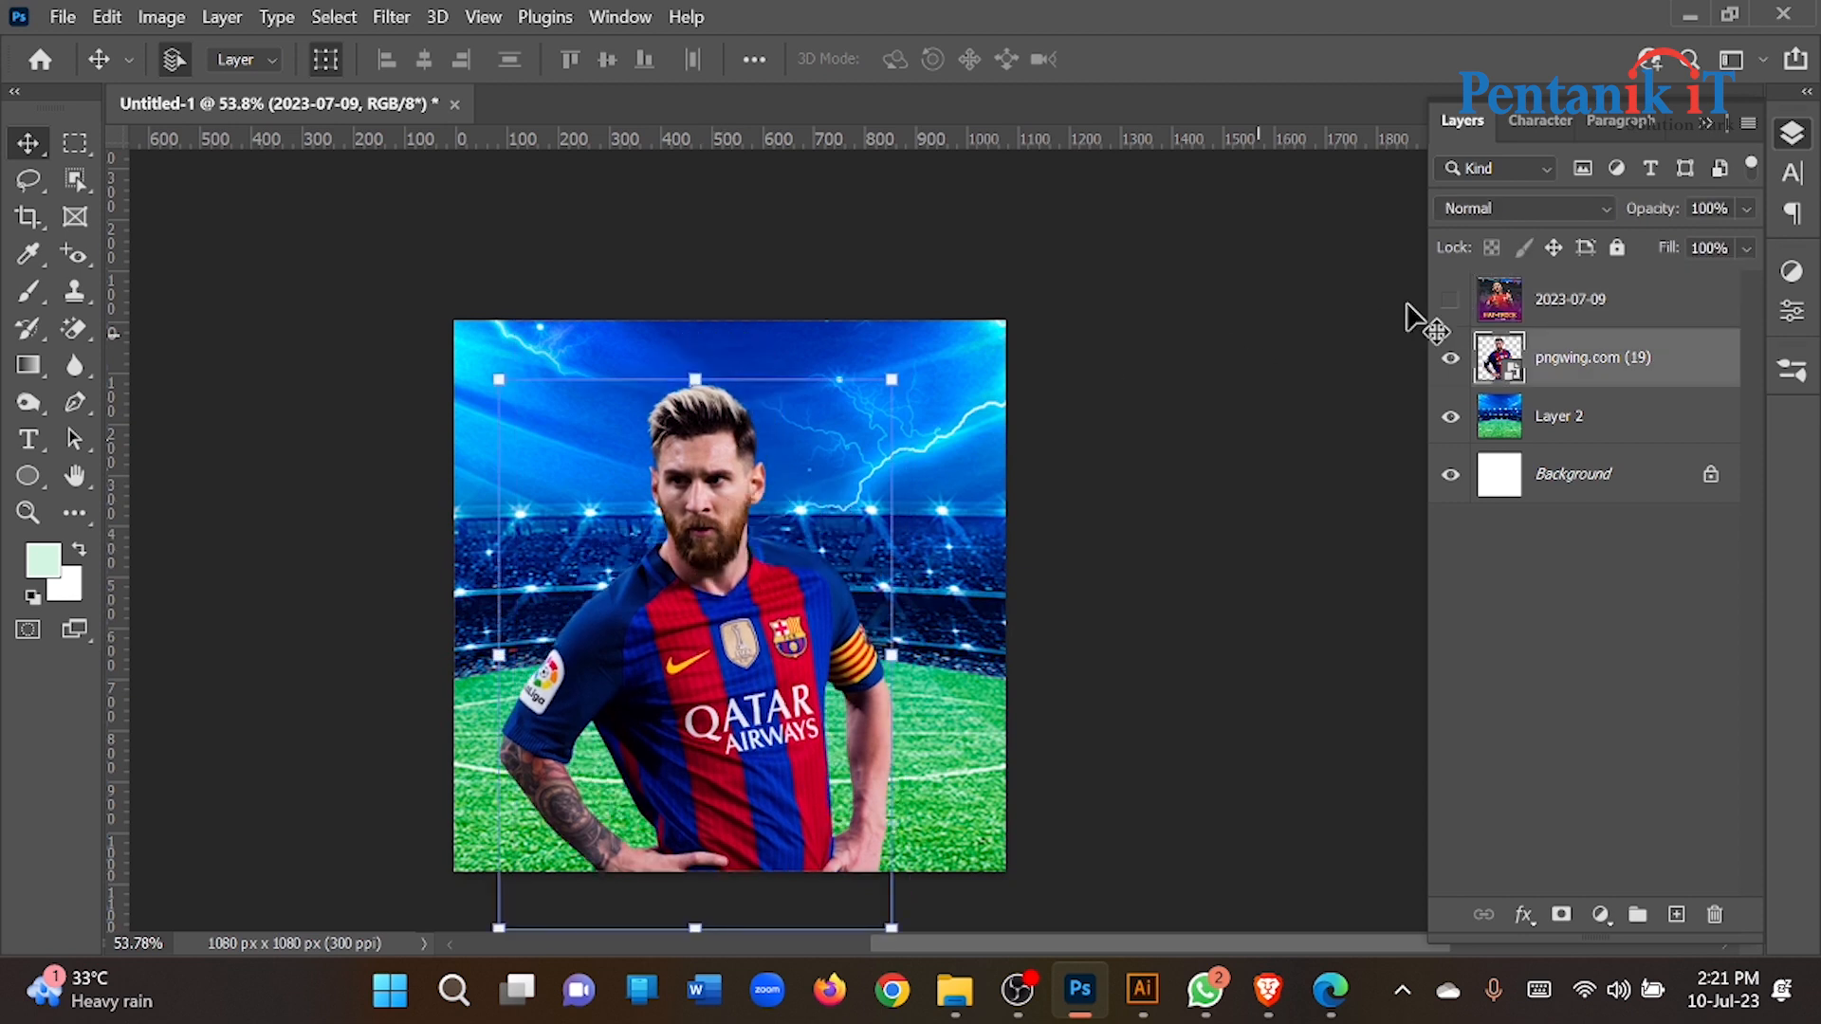
left_click(1451, 302)
left_click(1451, 301)
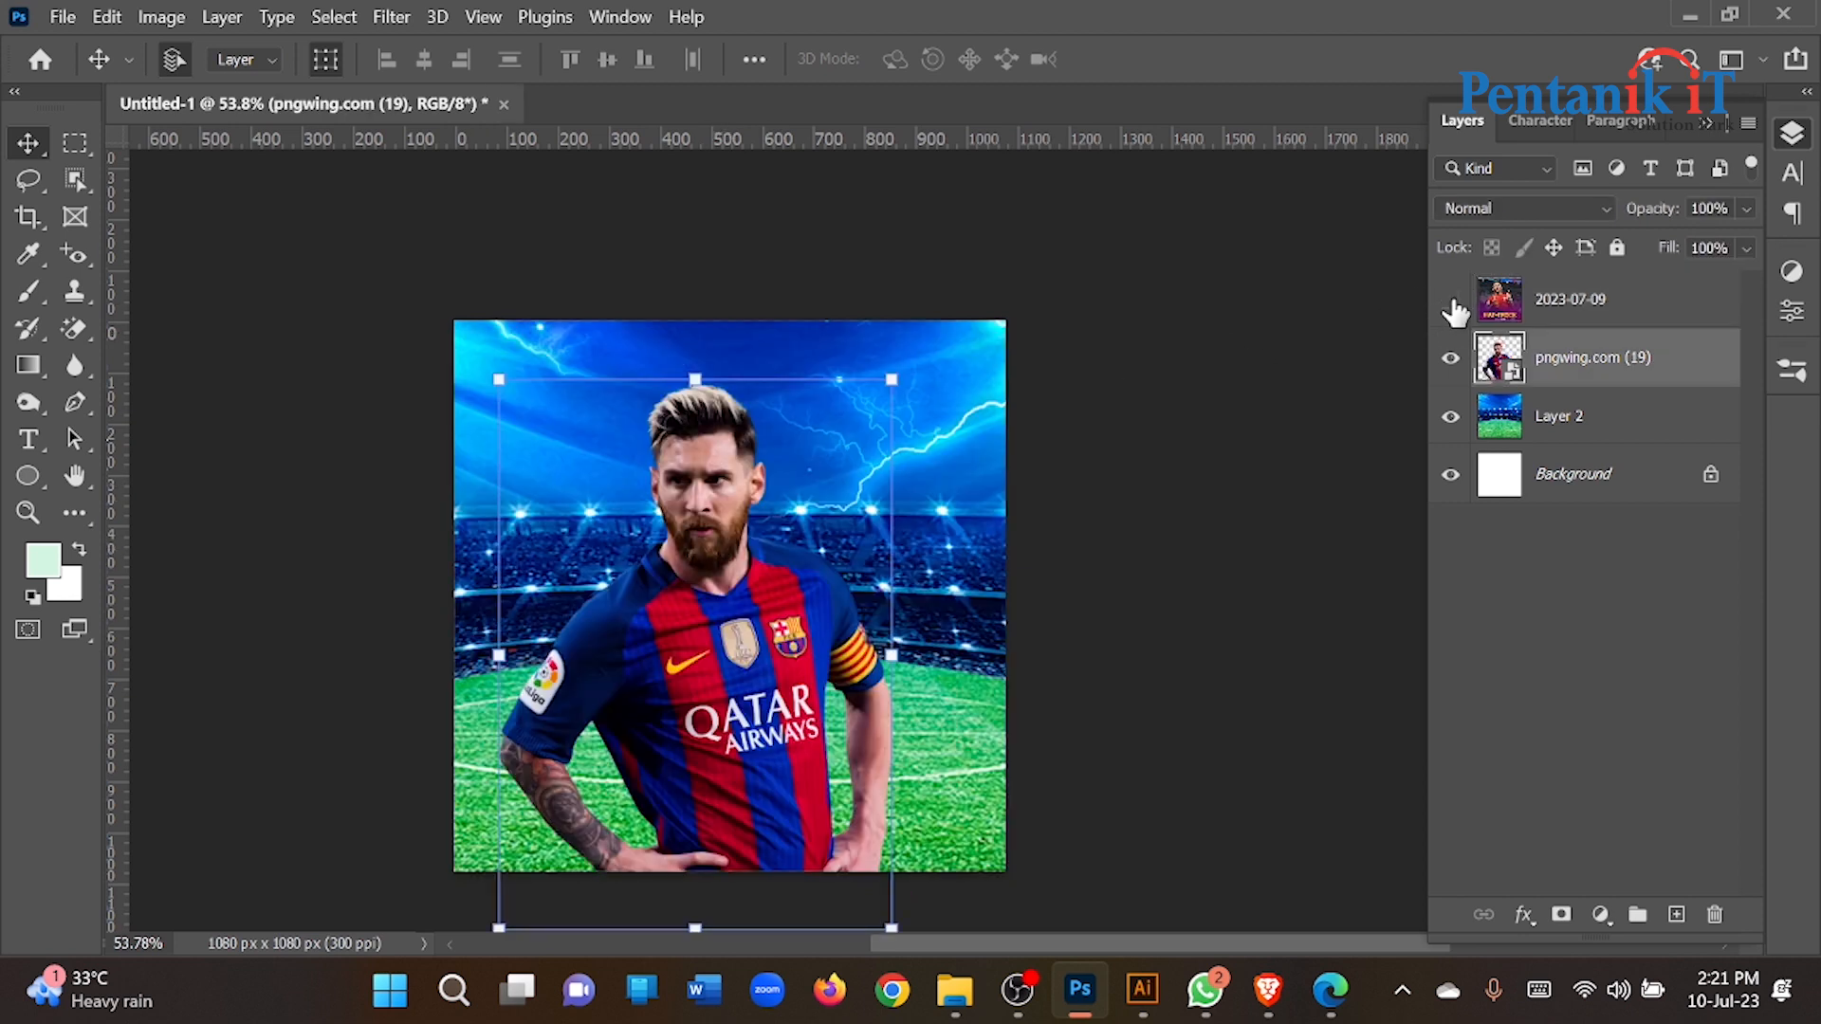
Step: Rasterize the pngwing.com (19) player layer and deselect it
right_click(1603, 358)
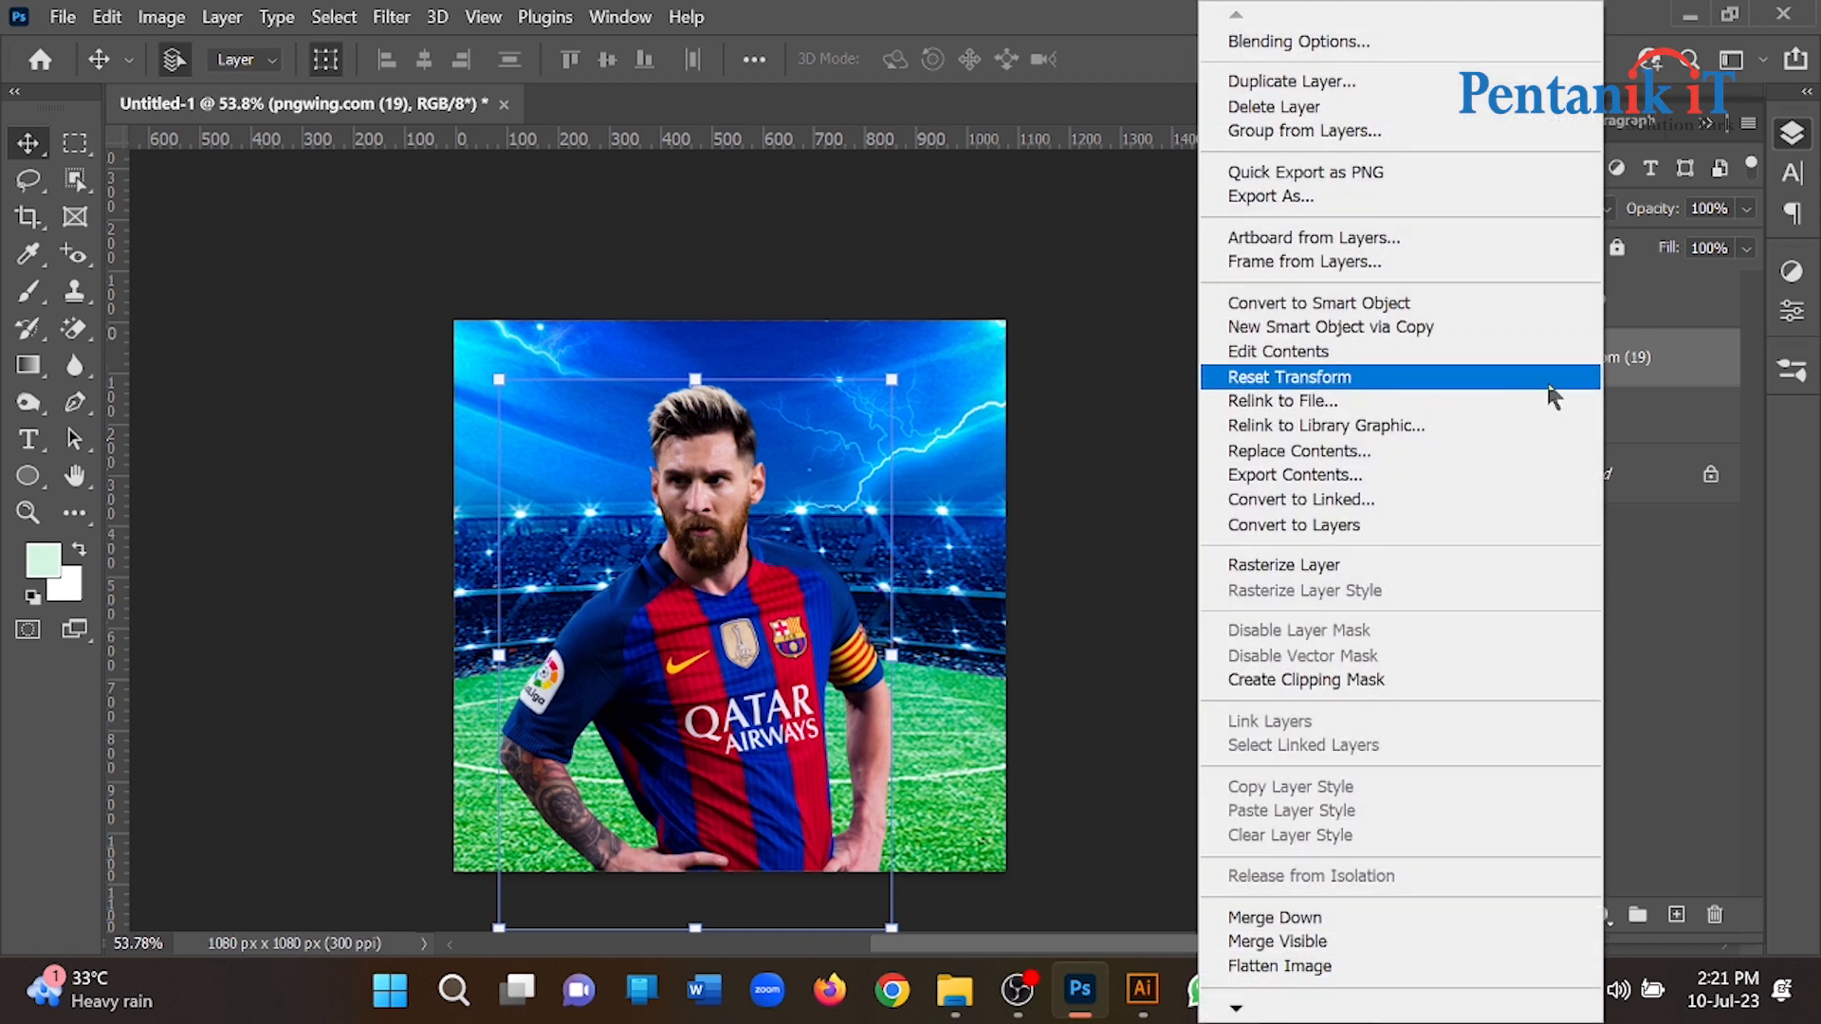
left_click(1311, 566)
left_click(1057, 540)
Step: Briefly show the 2023-07-09 reference layer to compare it with the player composition, leaving it hidden
scroll(683, 470, "down", 3)
left_click_drag(712, 527, 706, 451)
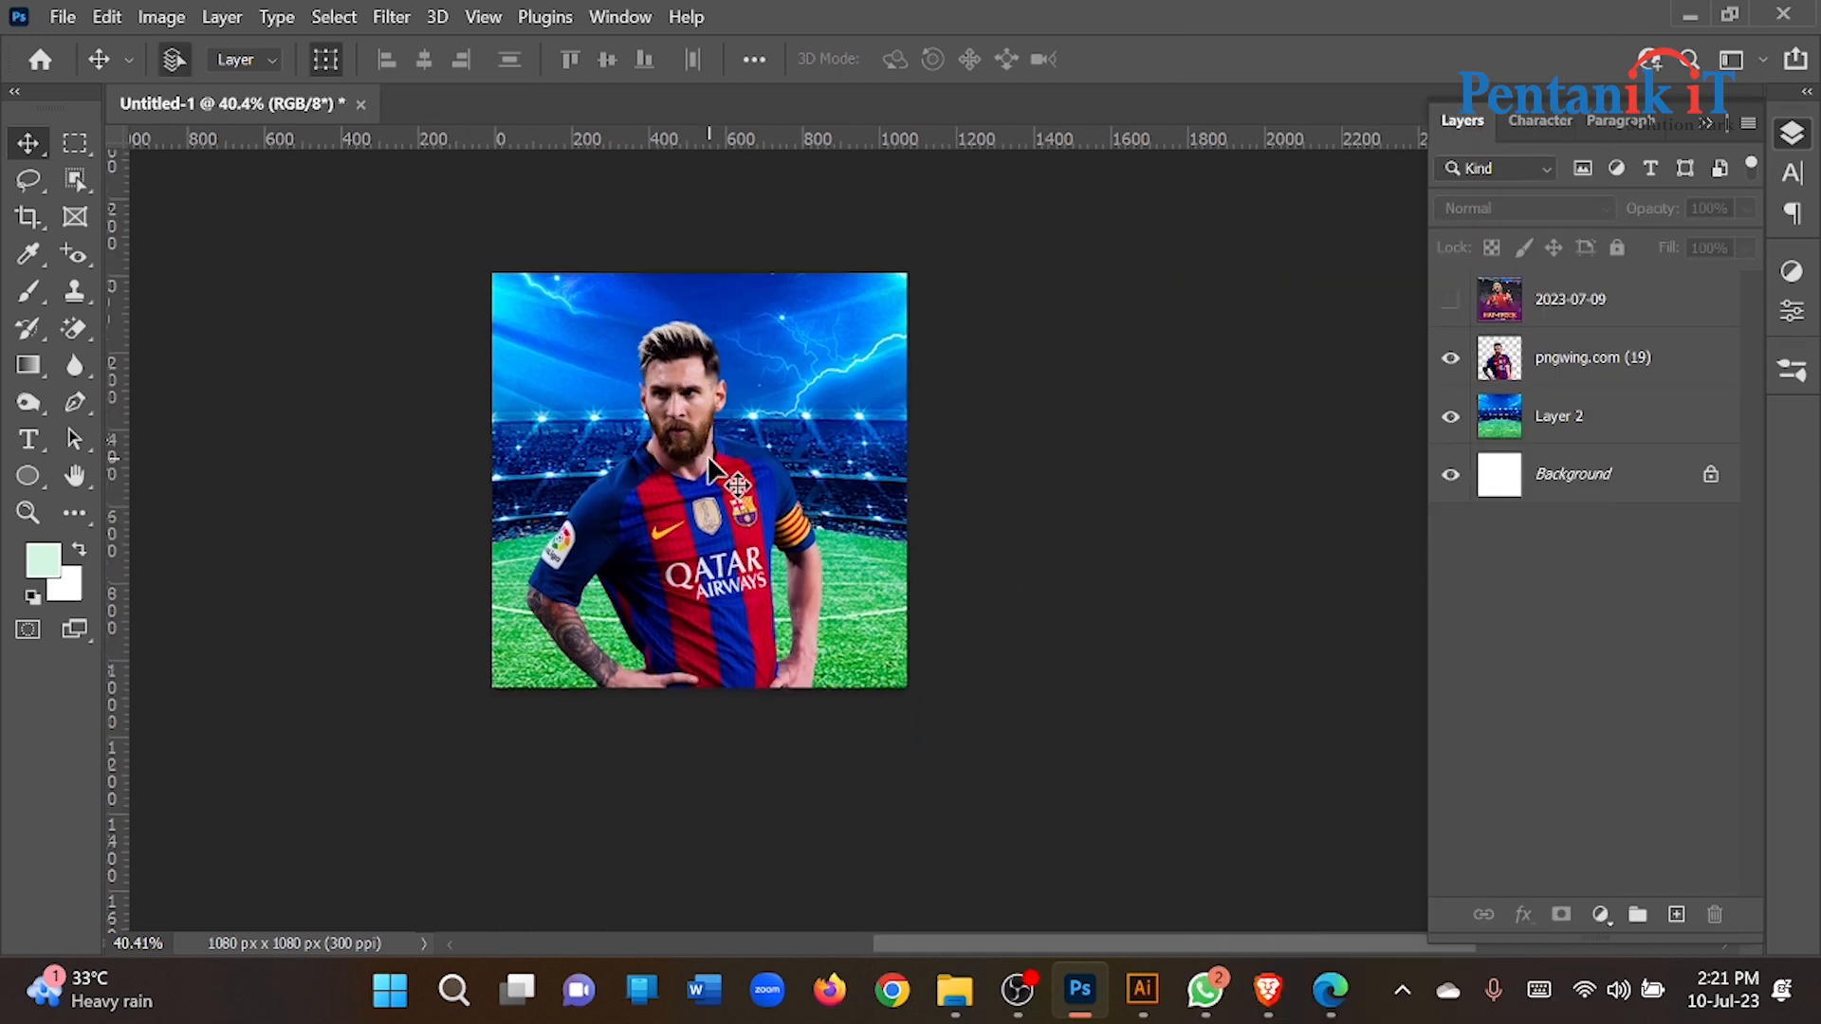
scroll(764, 493, "up", 2)
left_click(1450, 302)
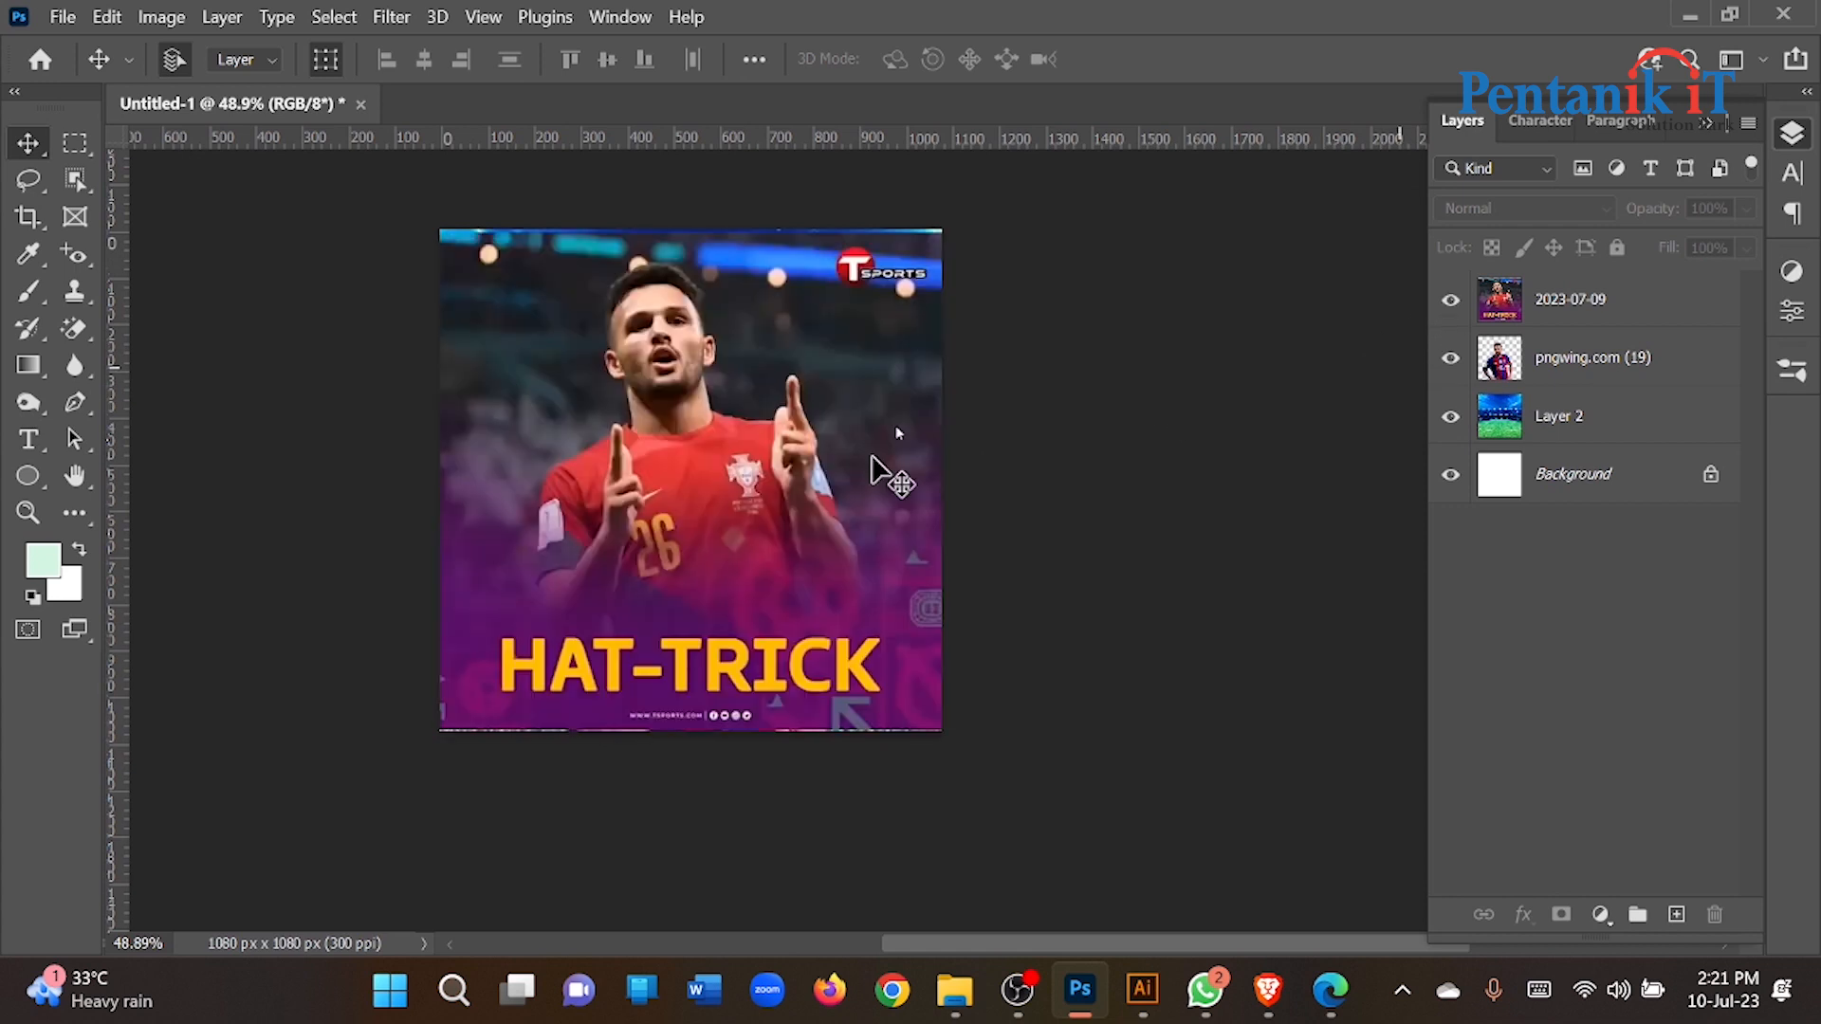
left_click(1452, 304)
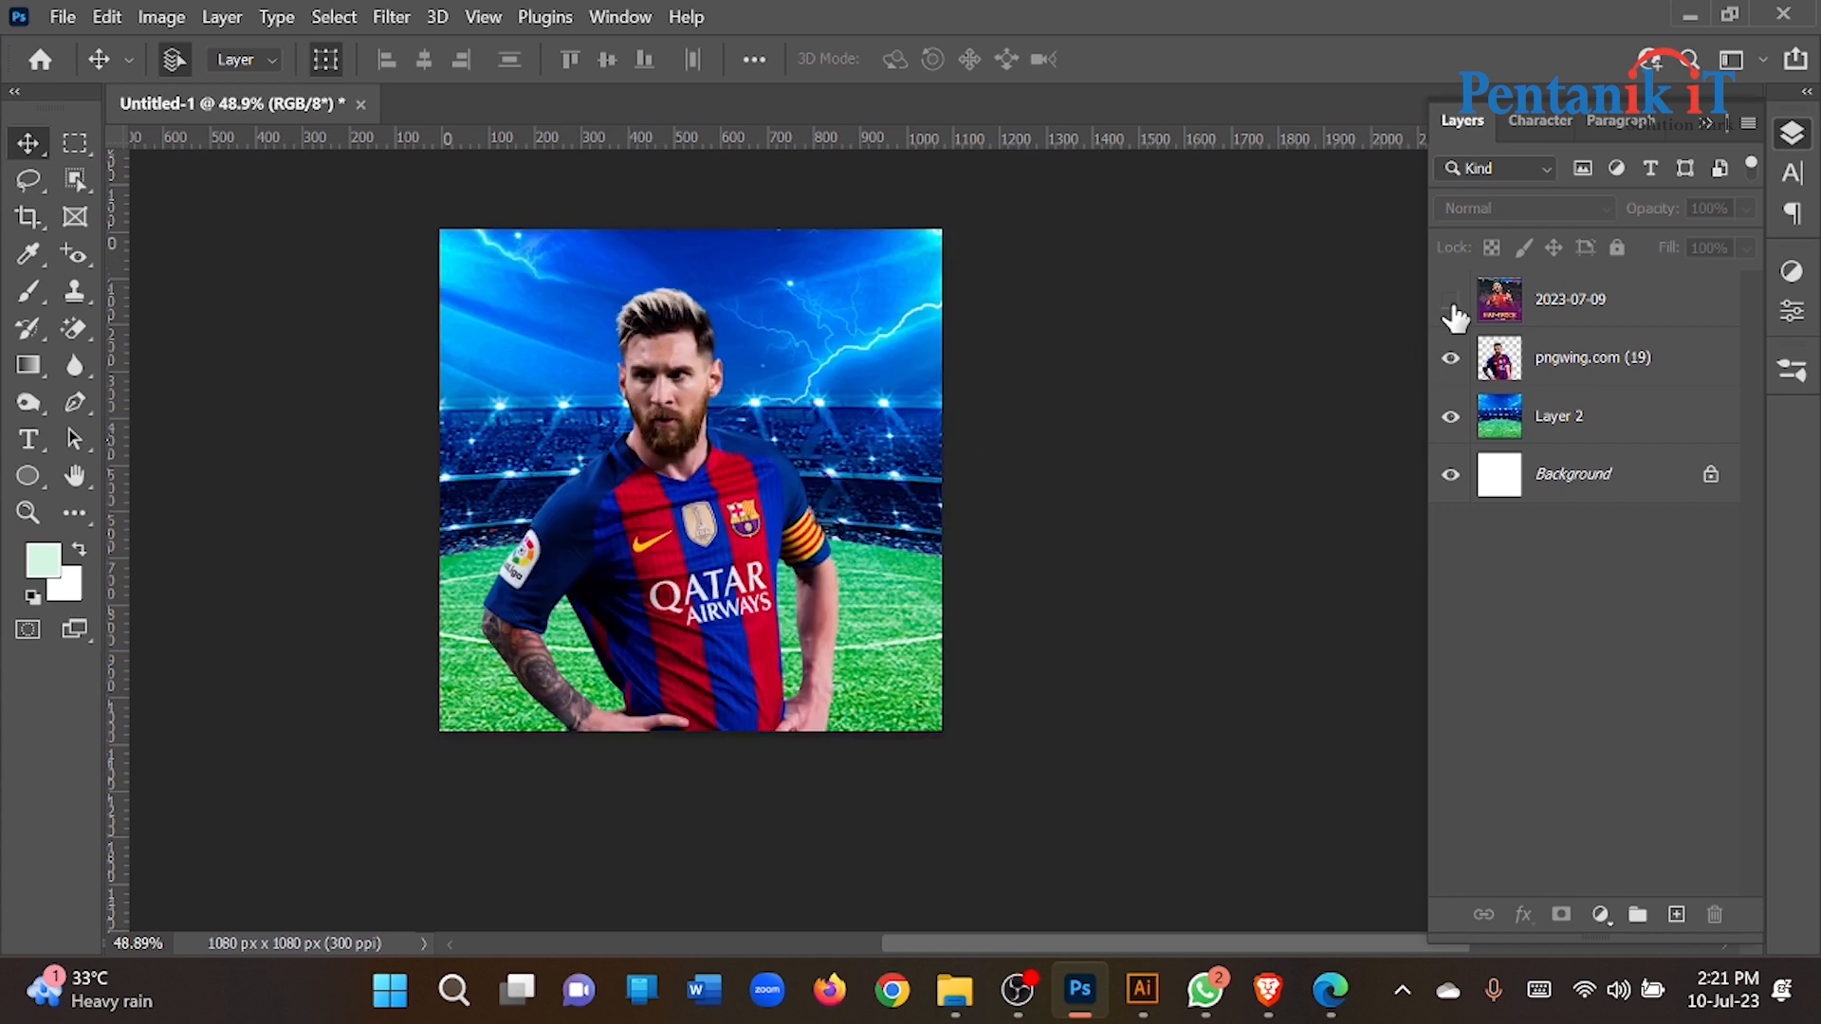
left_click(27, 475)
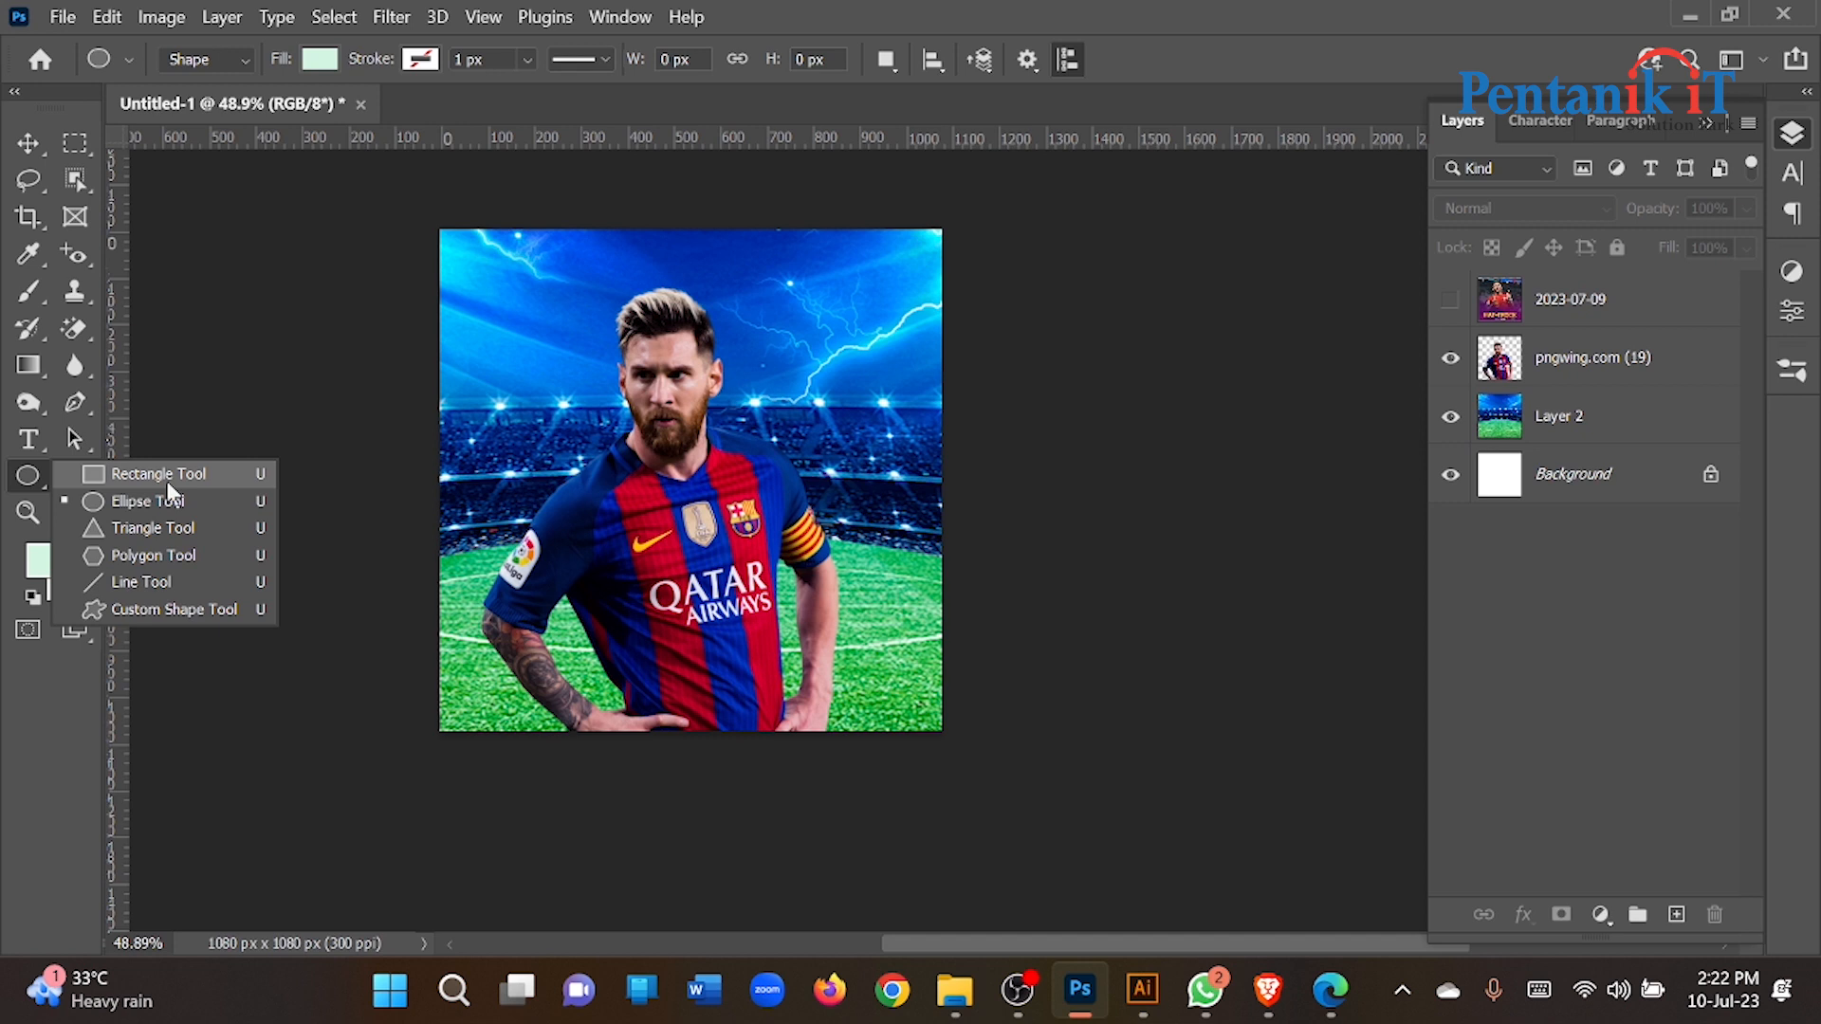
left_click(196, 476)
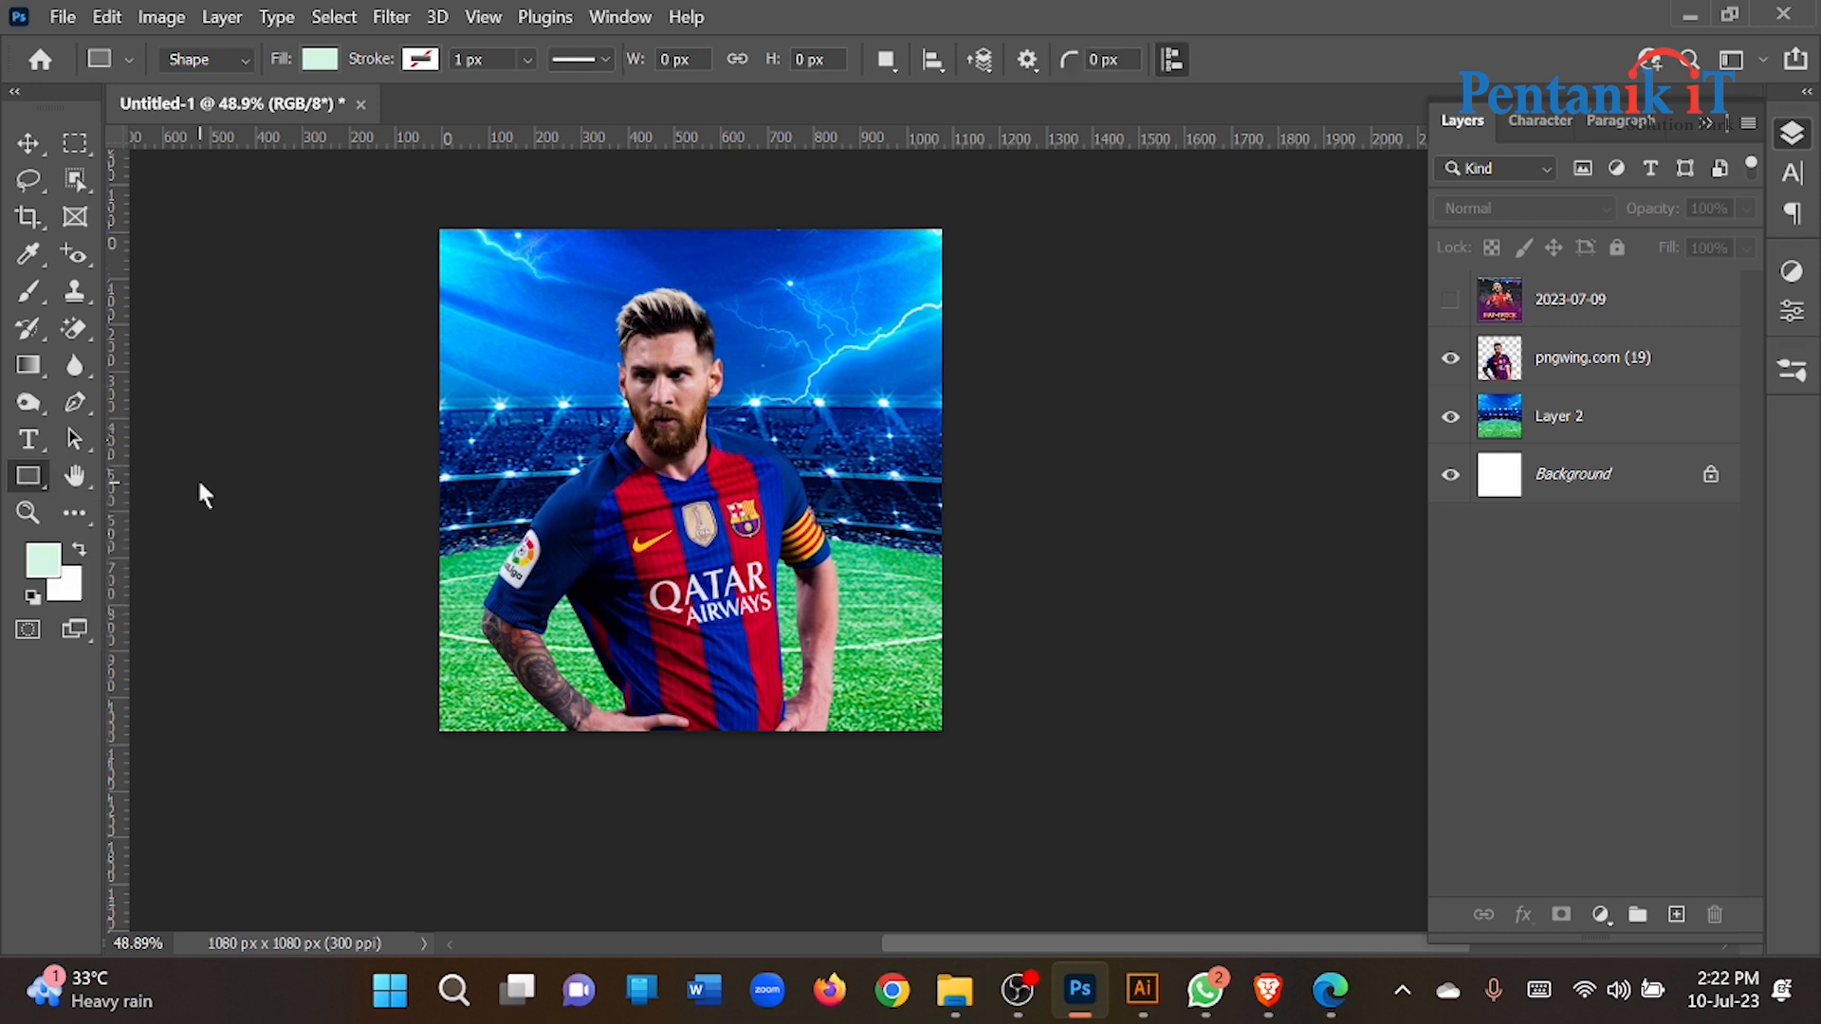
scroll(629, 435, "up", 2)
scroll(531, 434, "down", 1)
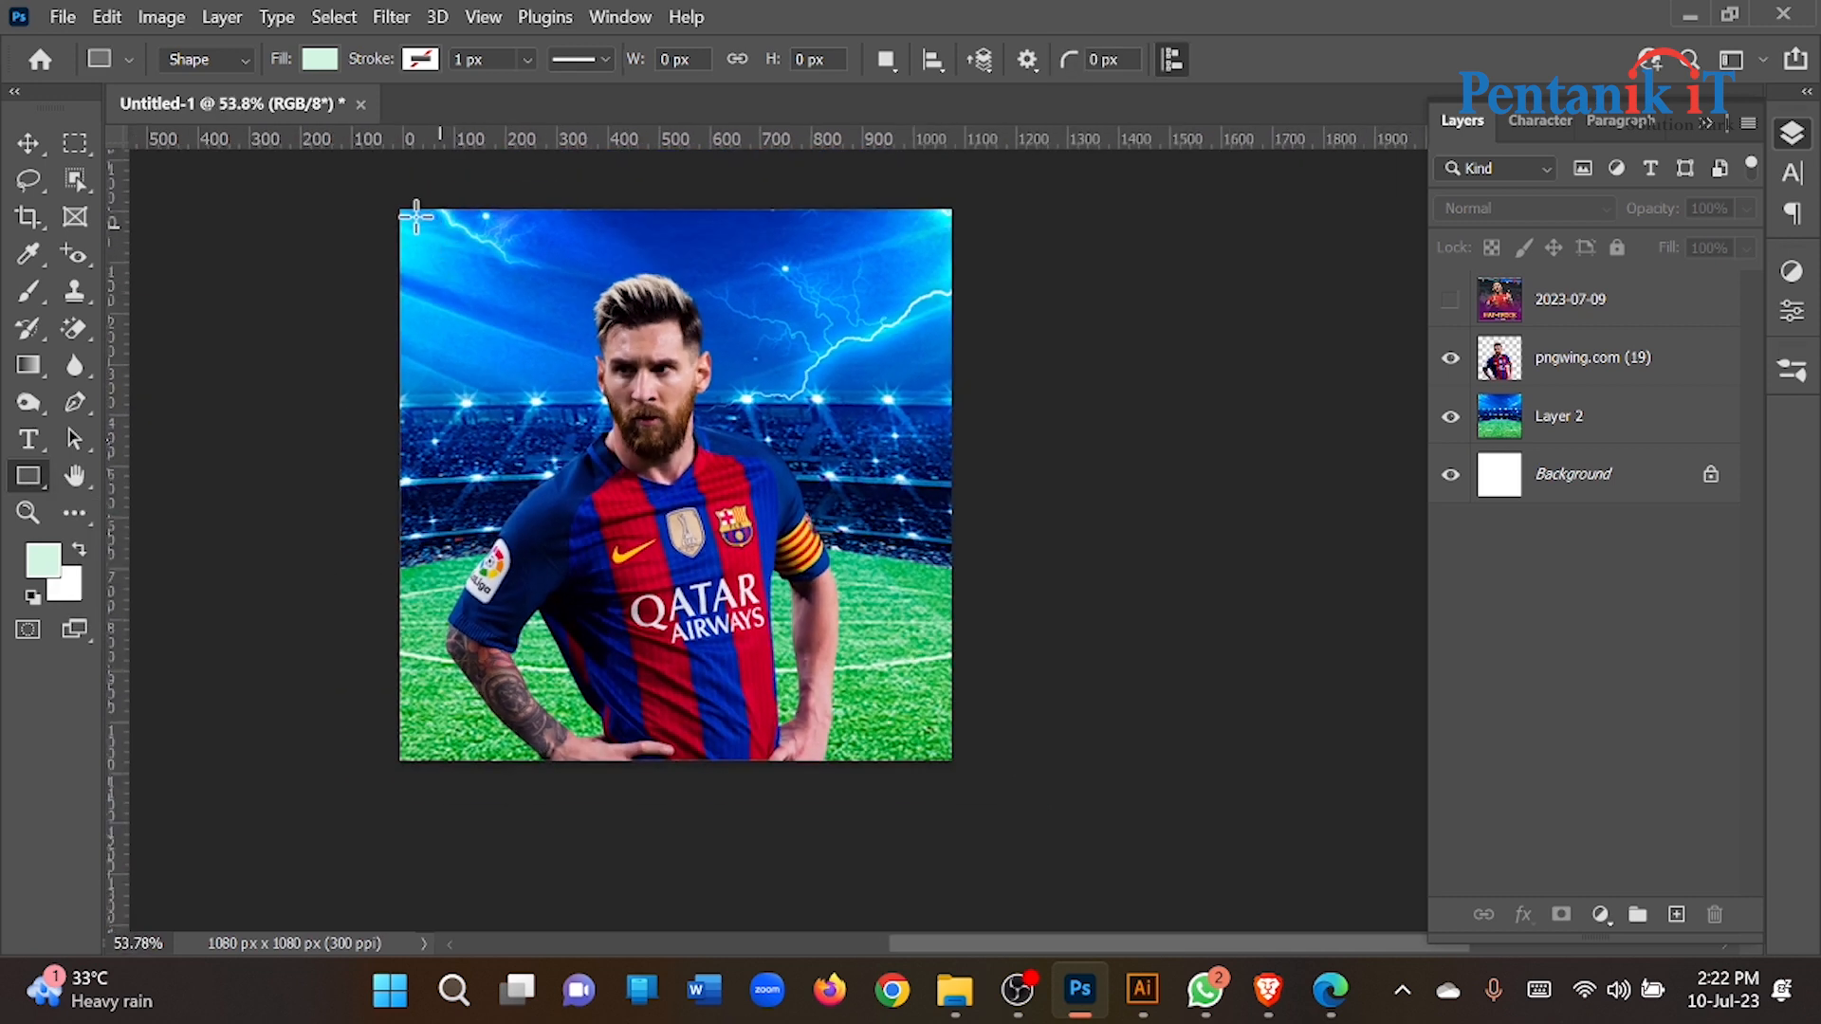
left_click_drag(394, 199, 561, 407)
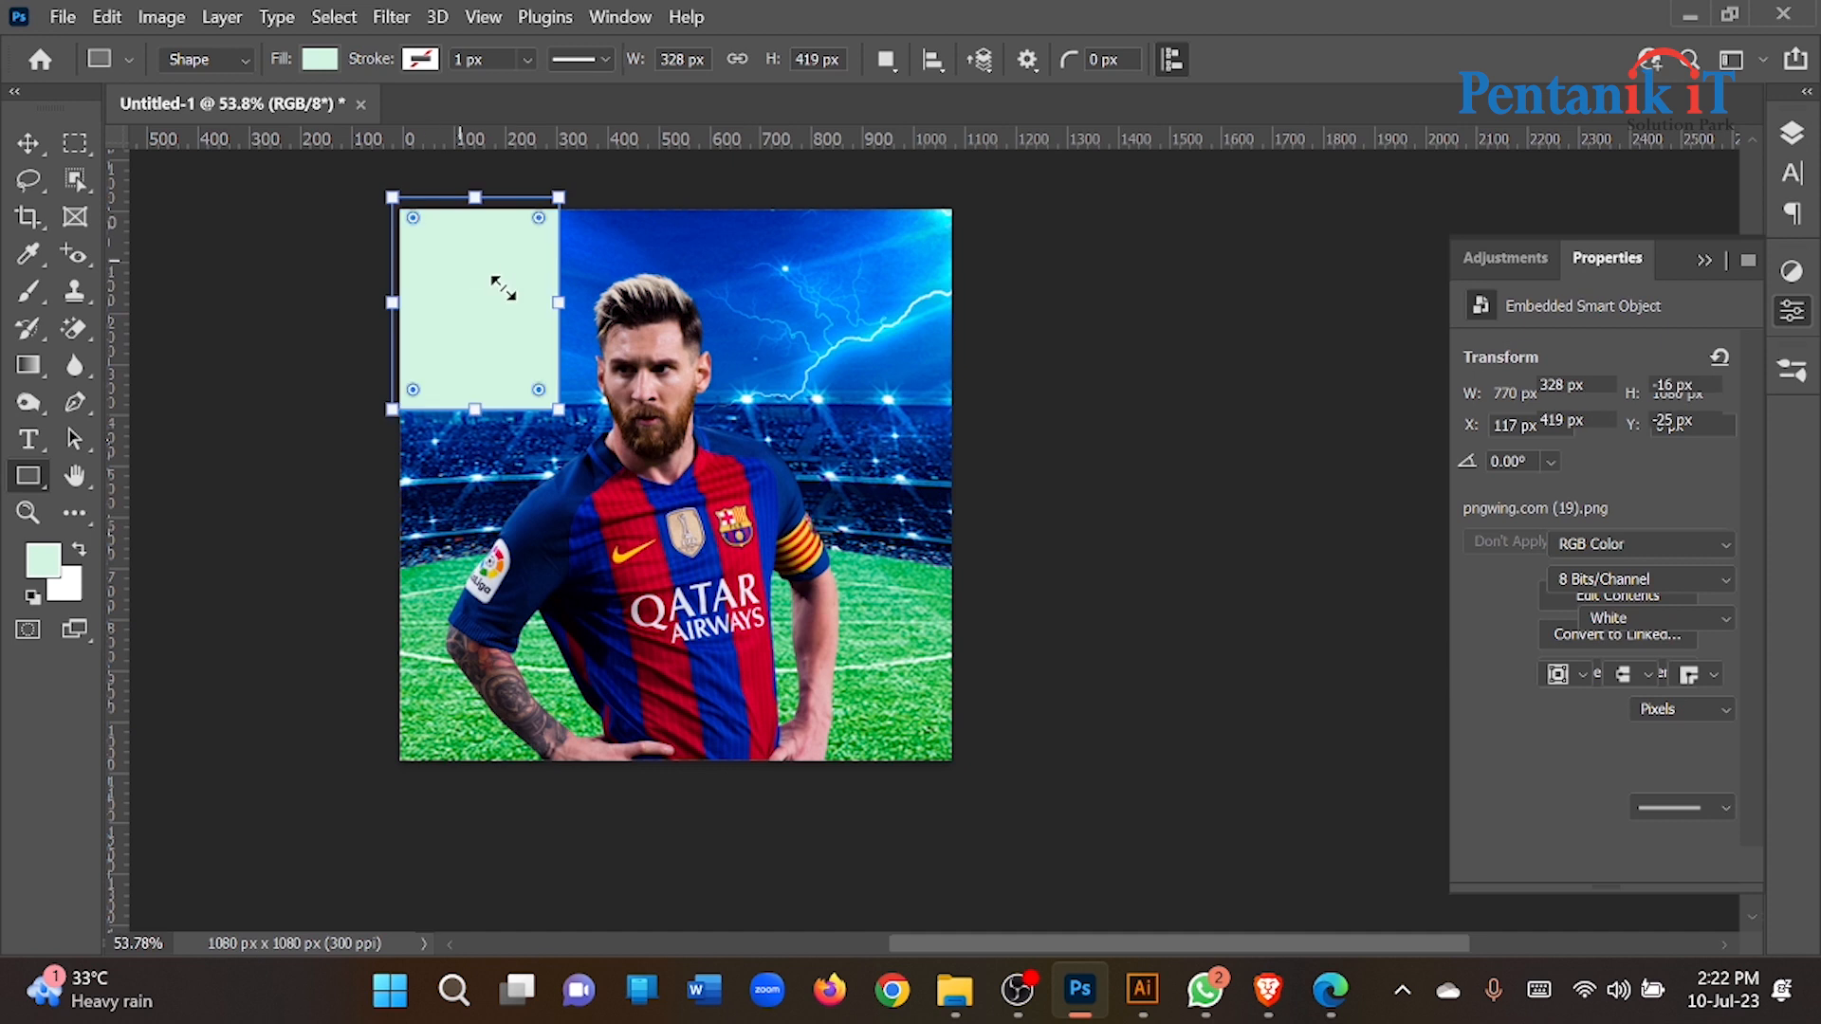
key("ctrl+z")
left_click_drag(398, 207, 958, 762)
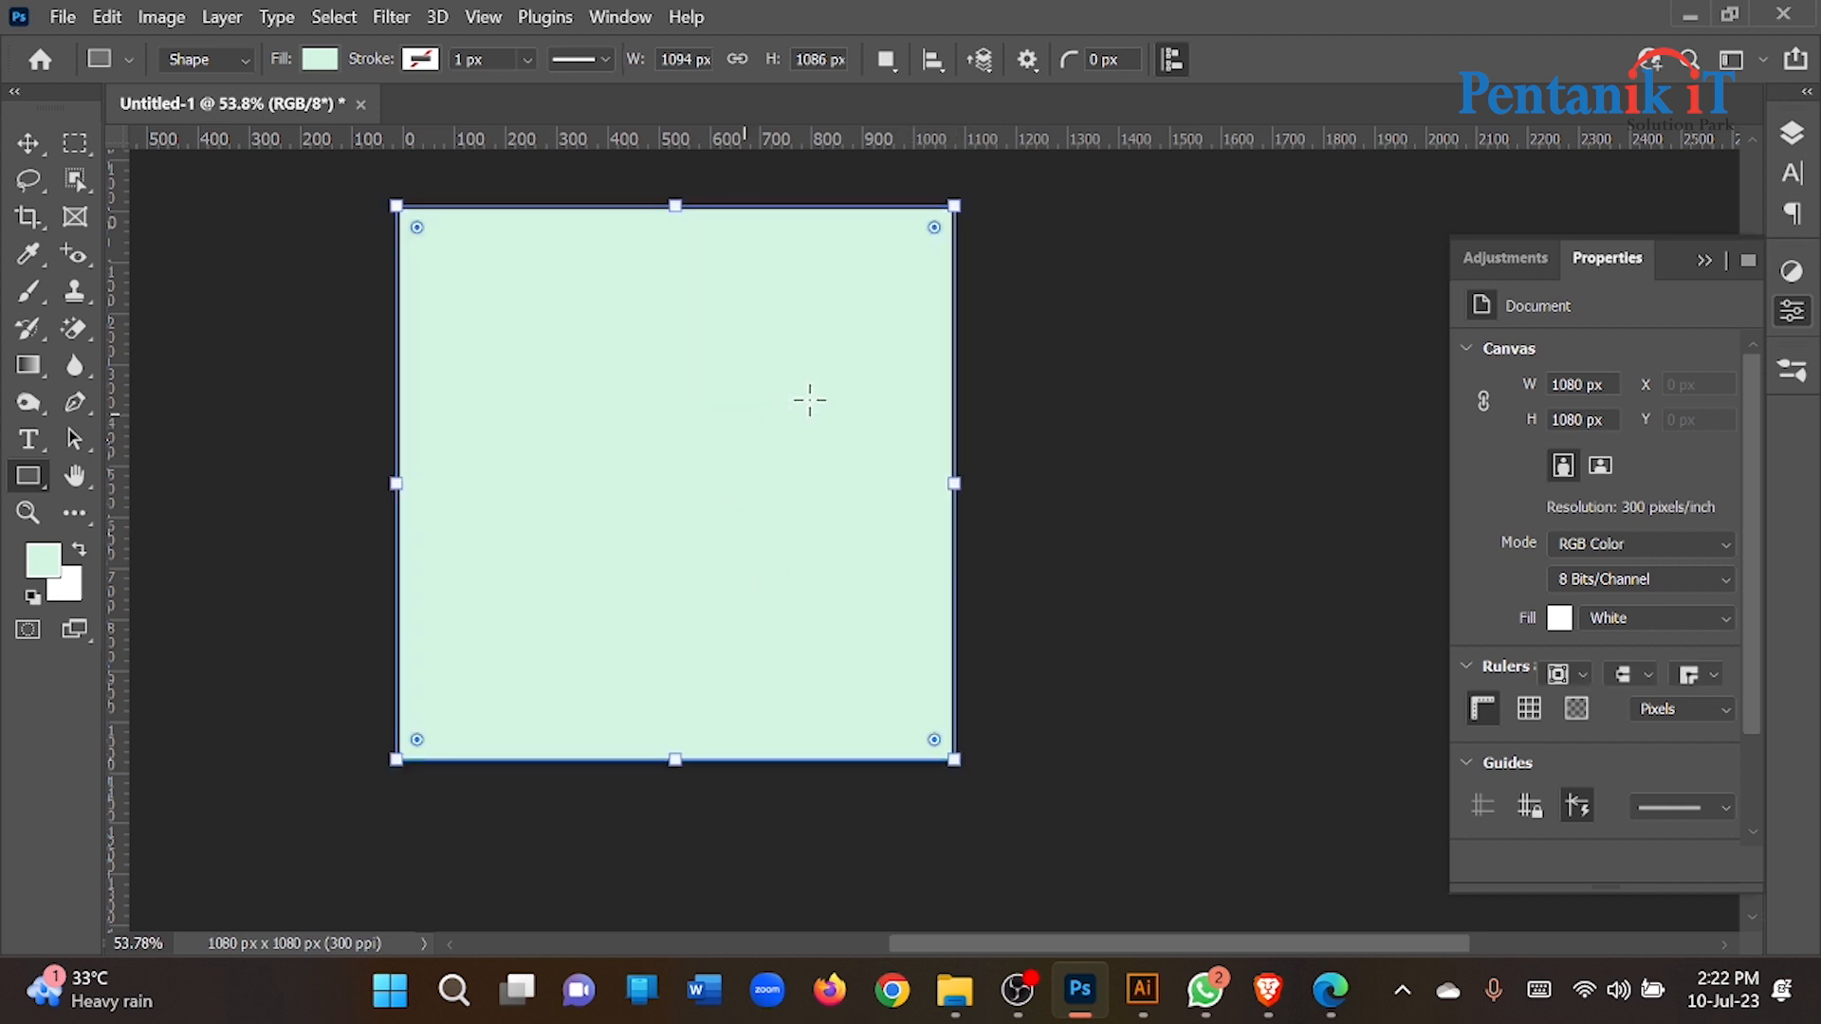
left_click(28, 142)
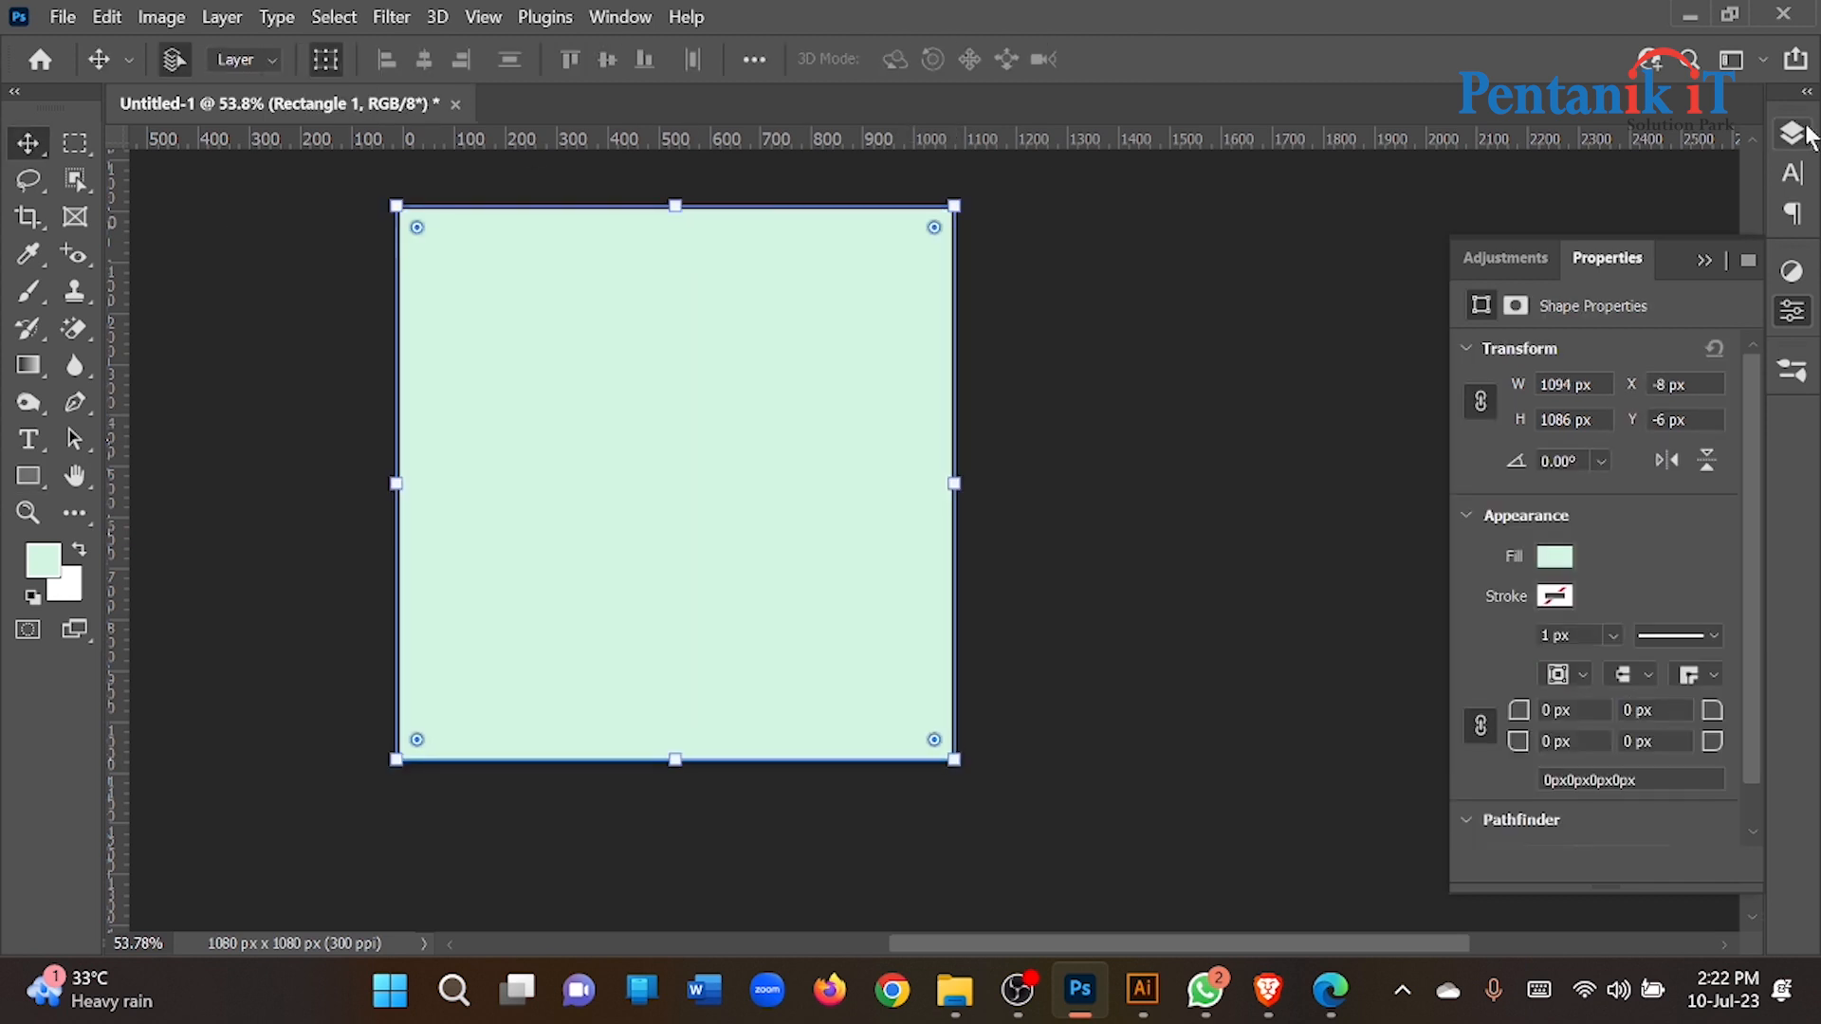
left_click(1792, 133)
key("Delete")
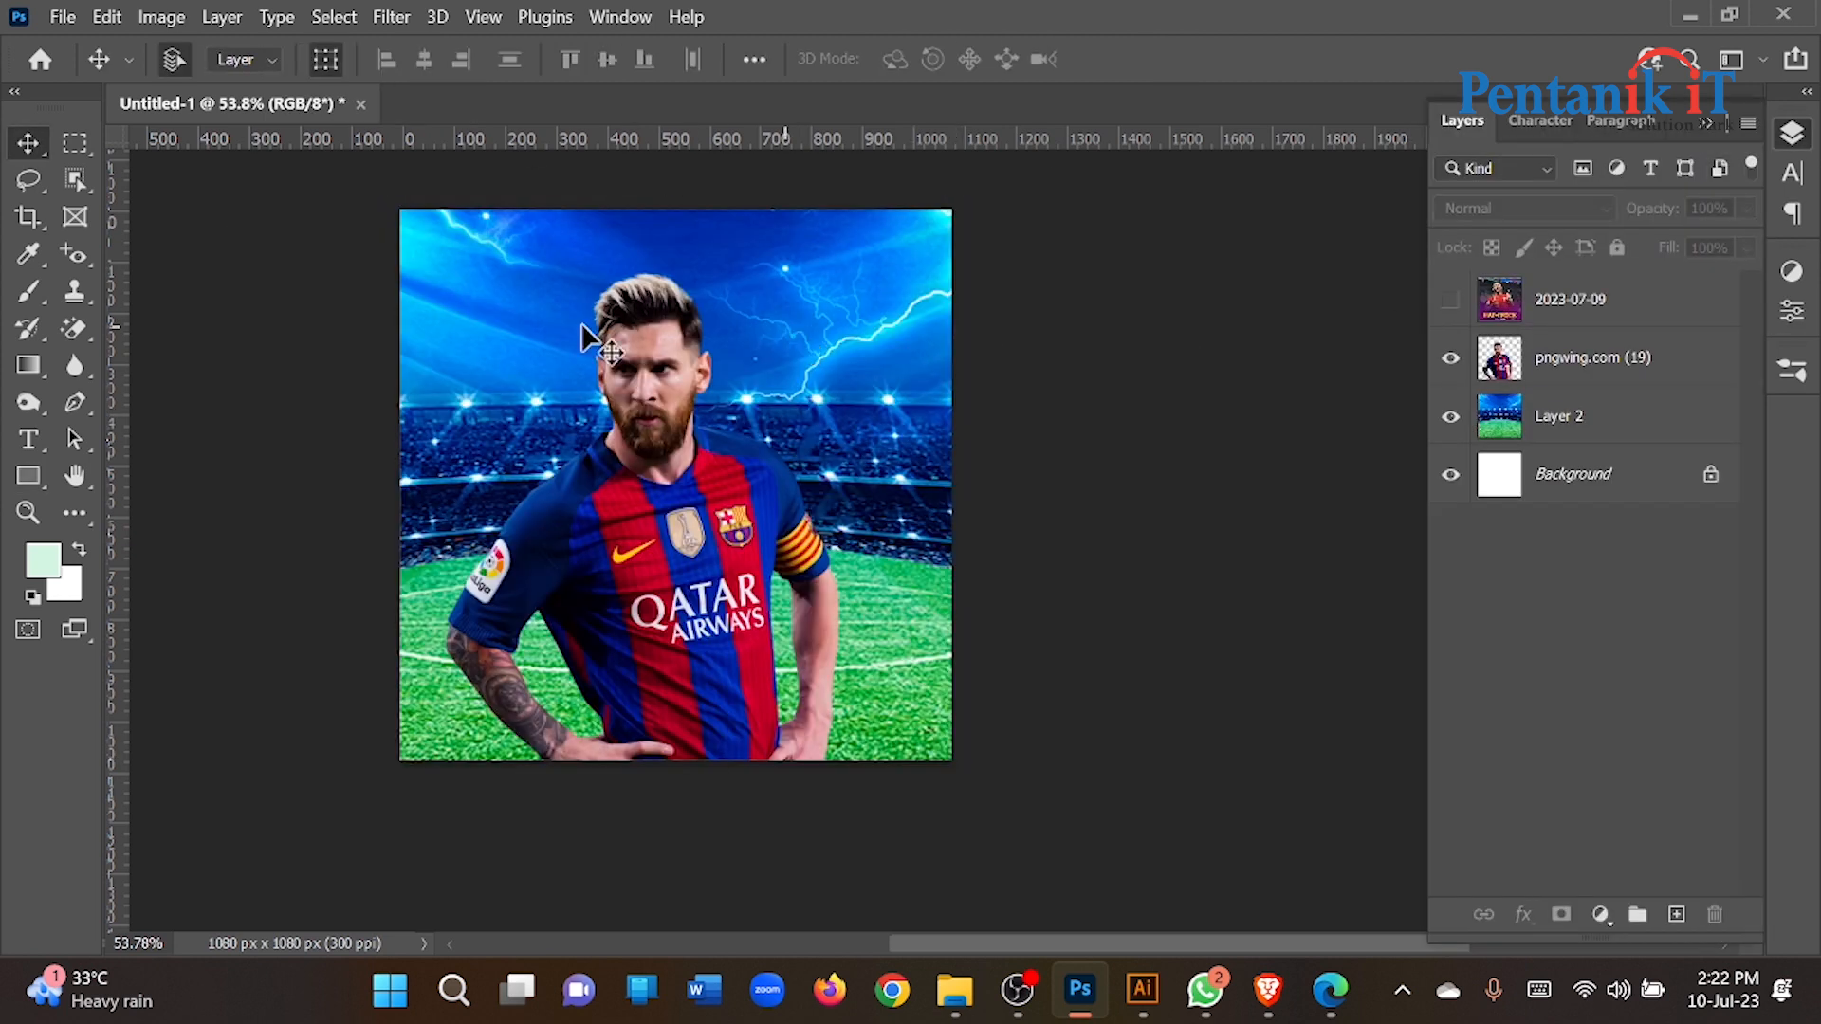
left_click(75, 144)
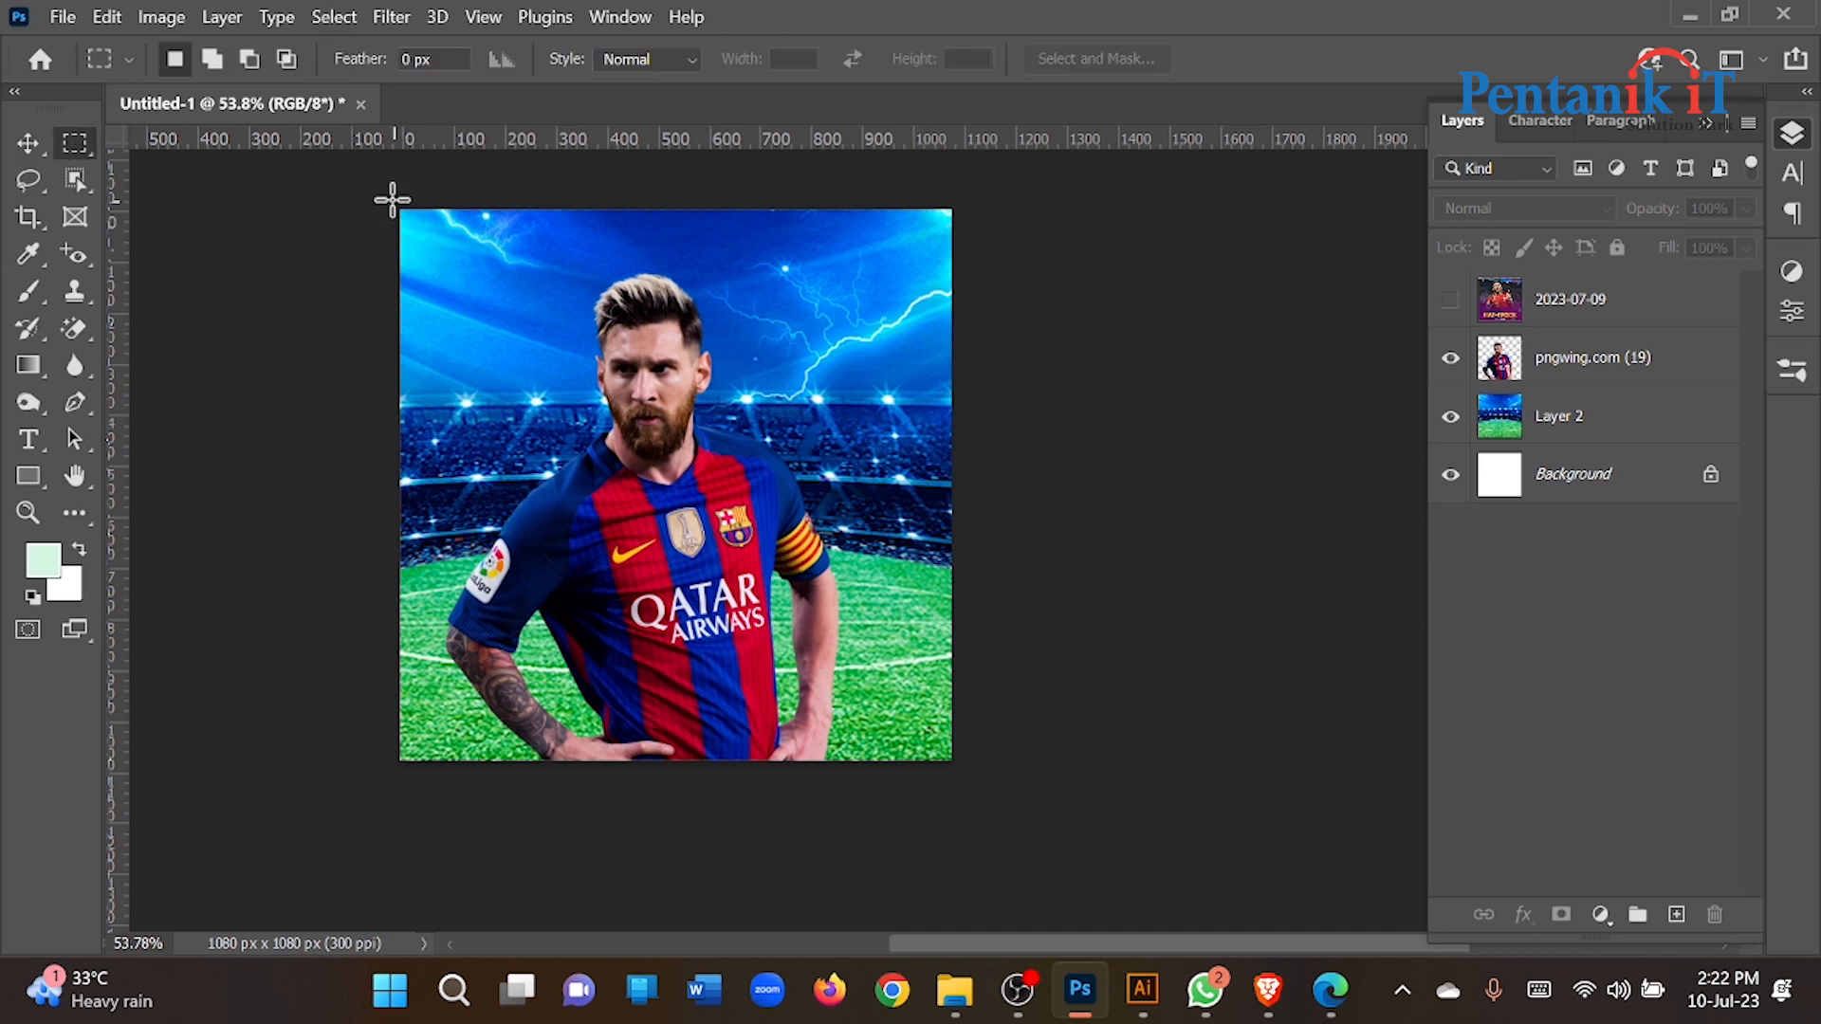
left_click_drag(388, 198, 489, 345)
key("ctrl+d")
Step: Show the 2023-07-09 reference layer and sample the dark purple at its lower left as the foreground color
left_click(1451, 300)
left_click(29, 254)
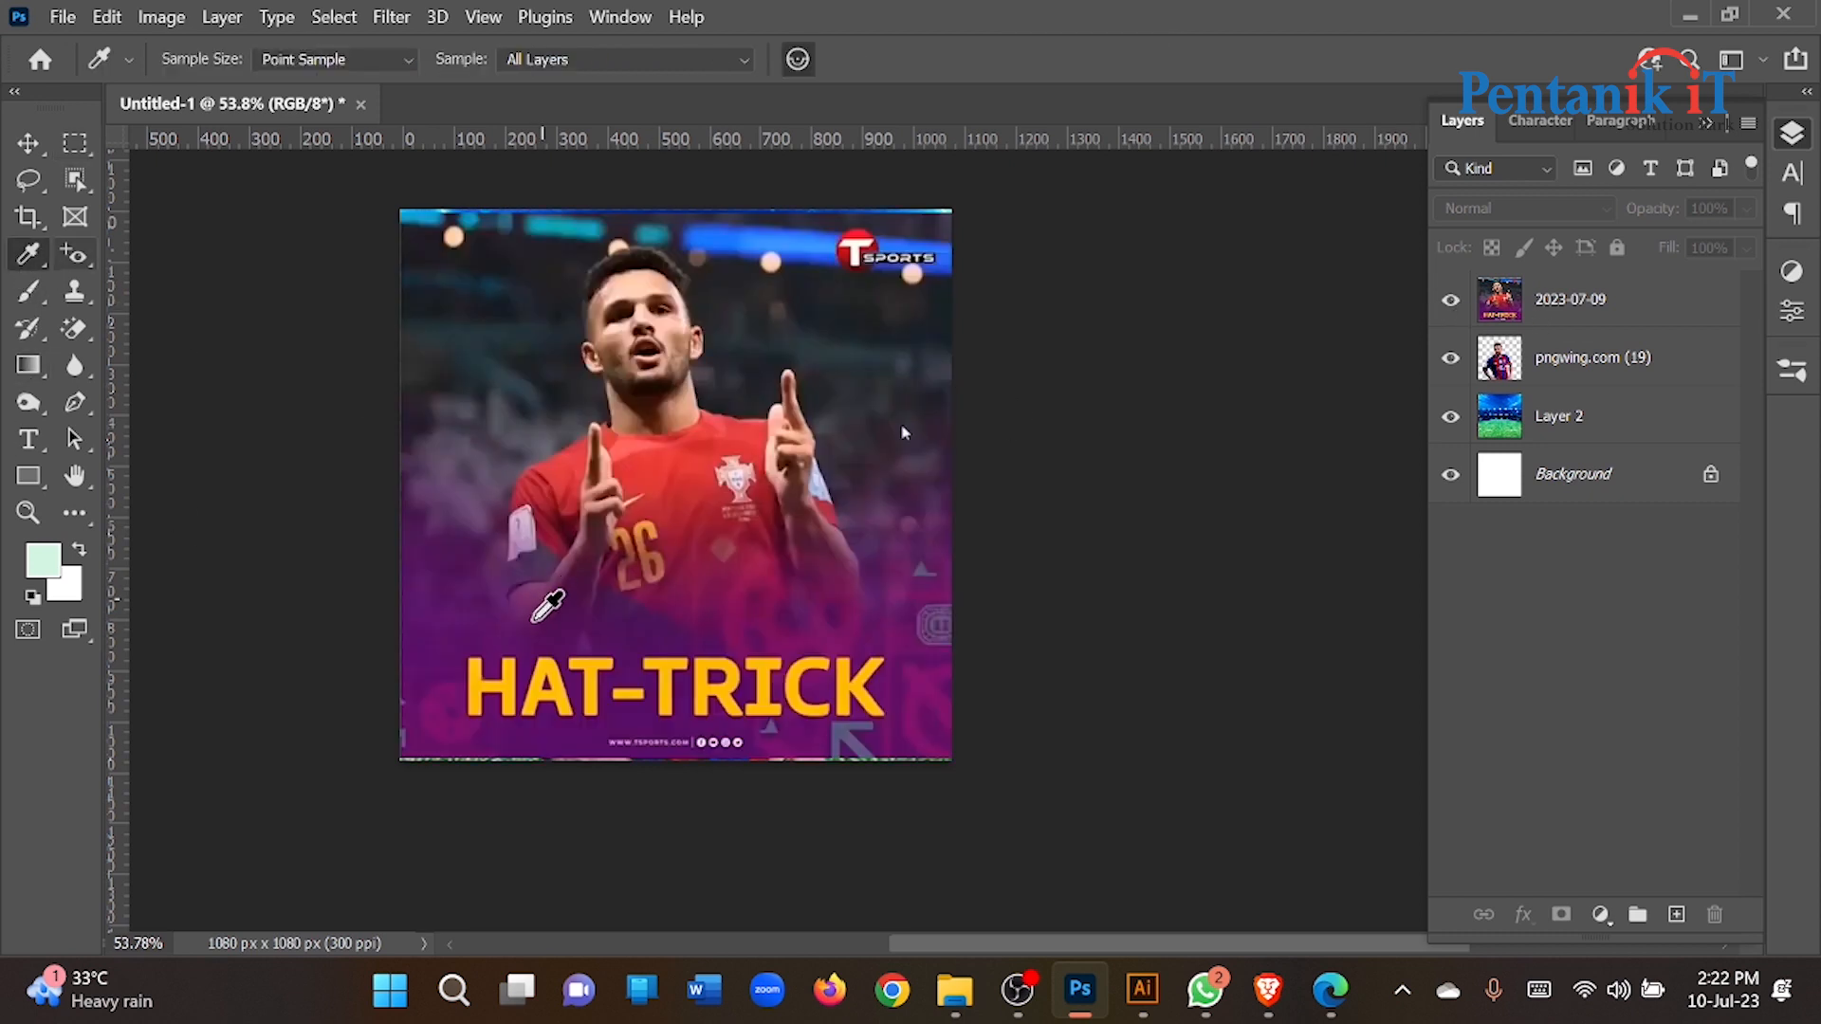
left_click(450, 600)
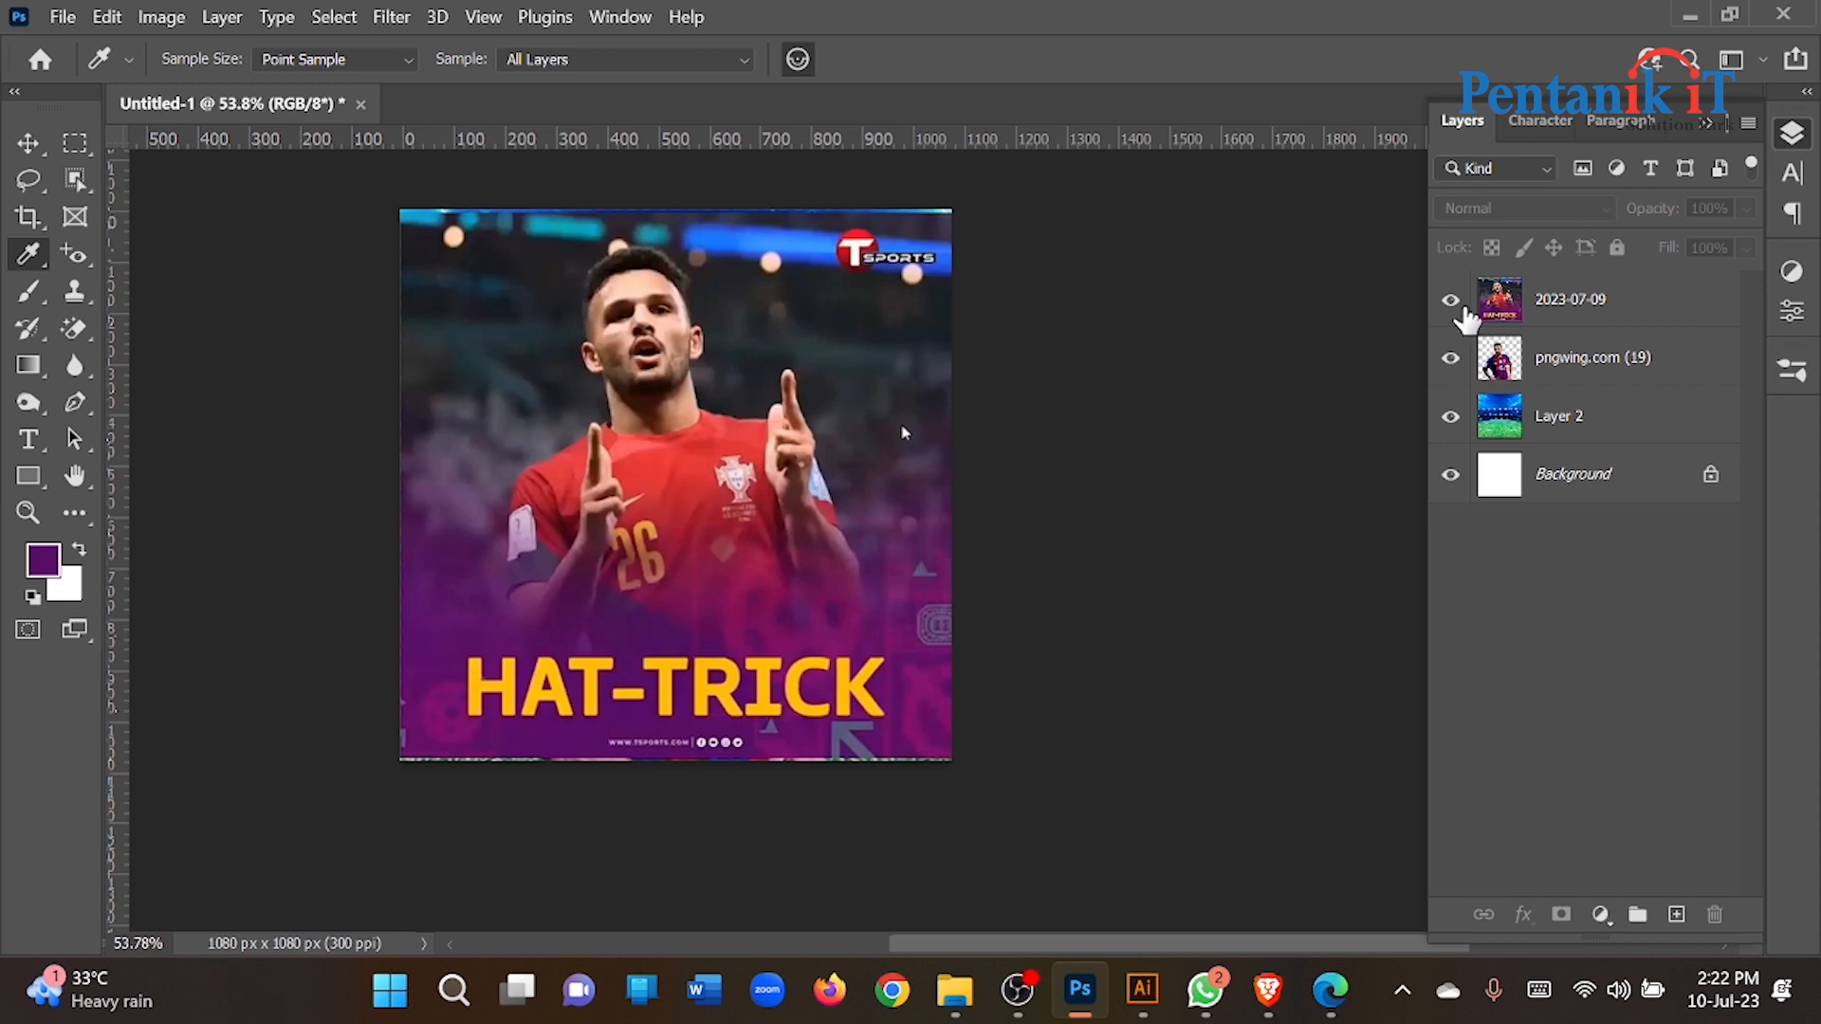
Step: Hide the 2023-07-09 reference, select the entire canvas and add a new layer at the top of the stack
left_click(1461, 306)
left_click(90, 153)
left_click_drag(424, 207, 1327, 786)
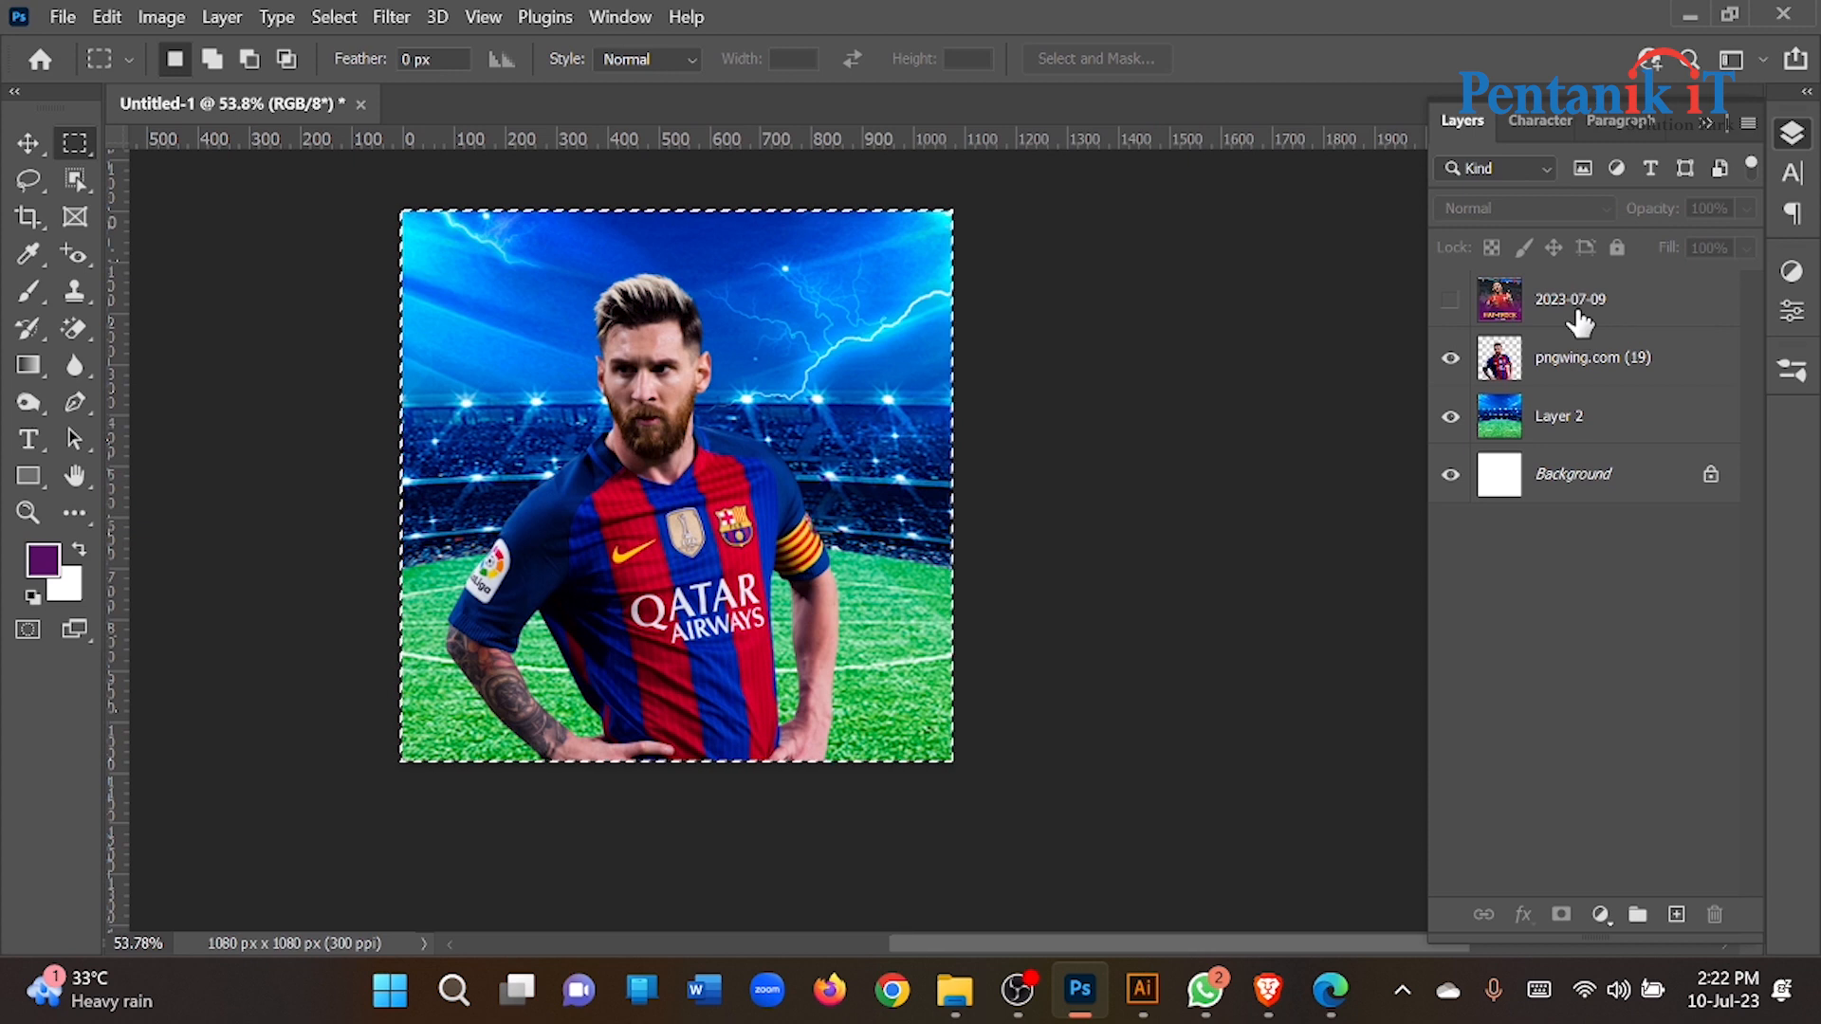
left_click(1676, 915)
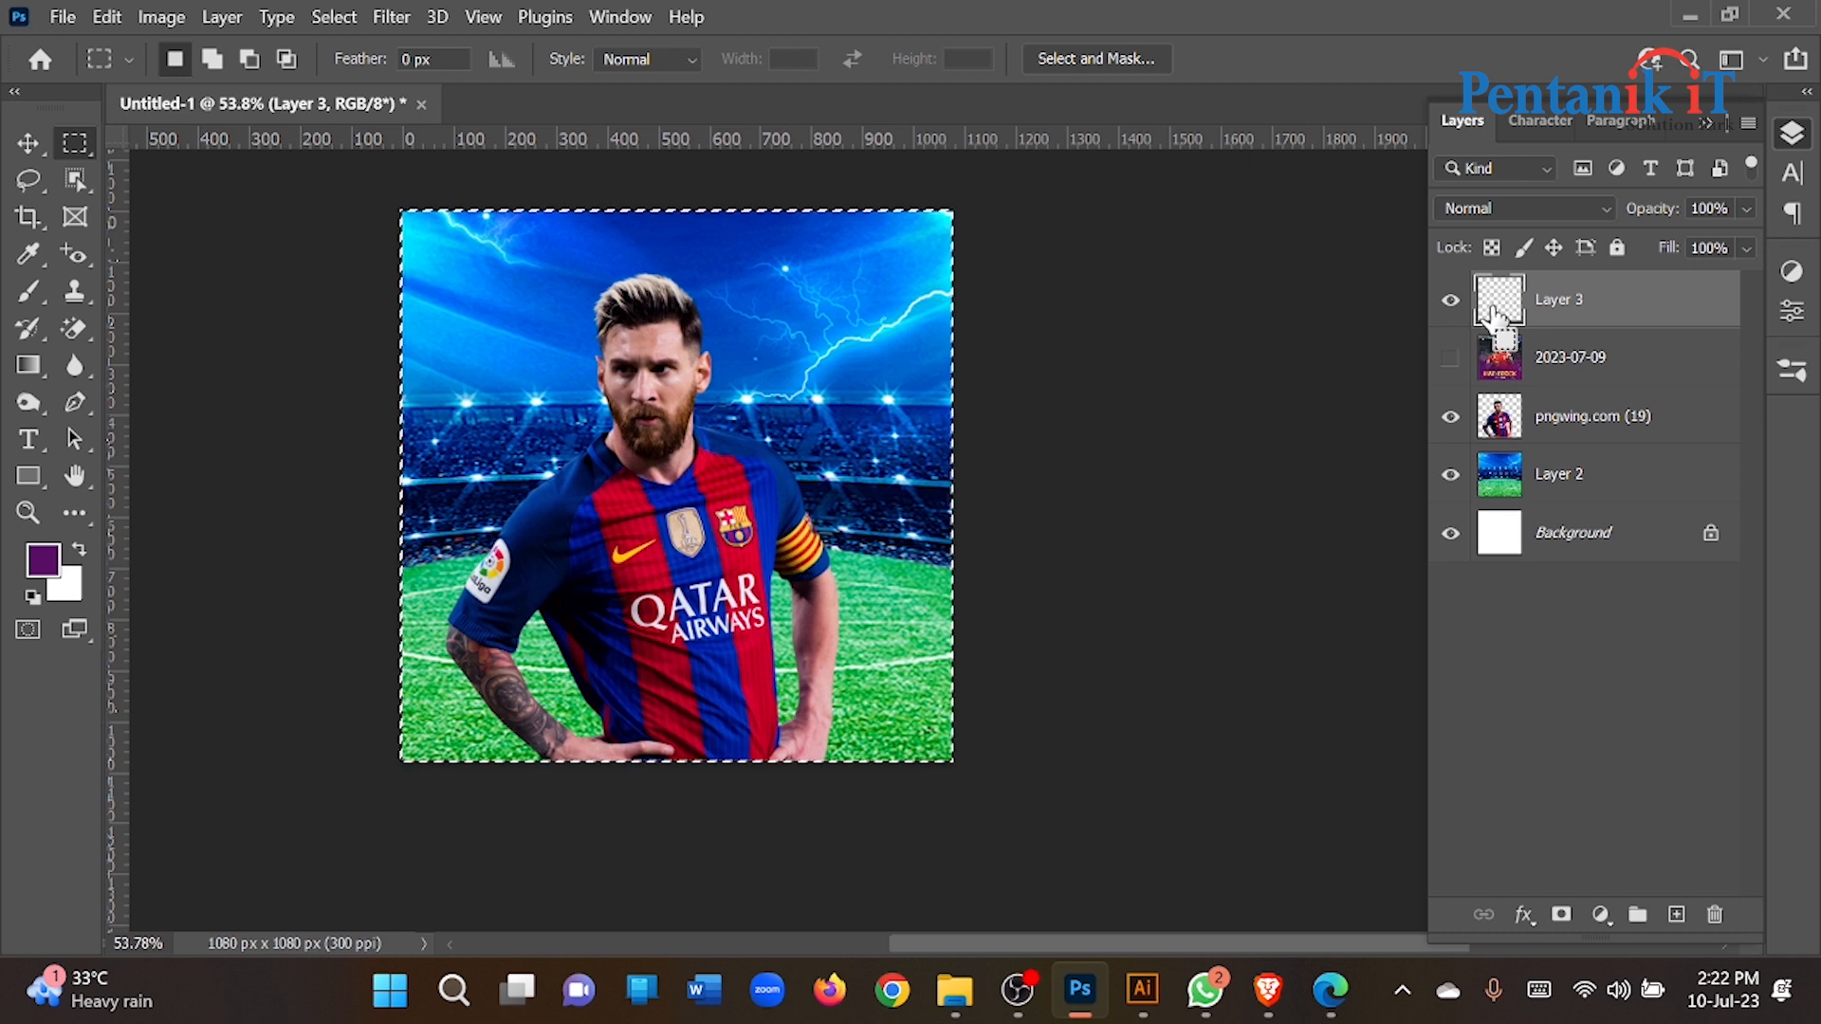
left_click_drag(387, 201, 988, 708)
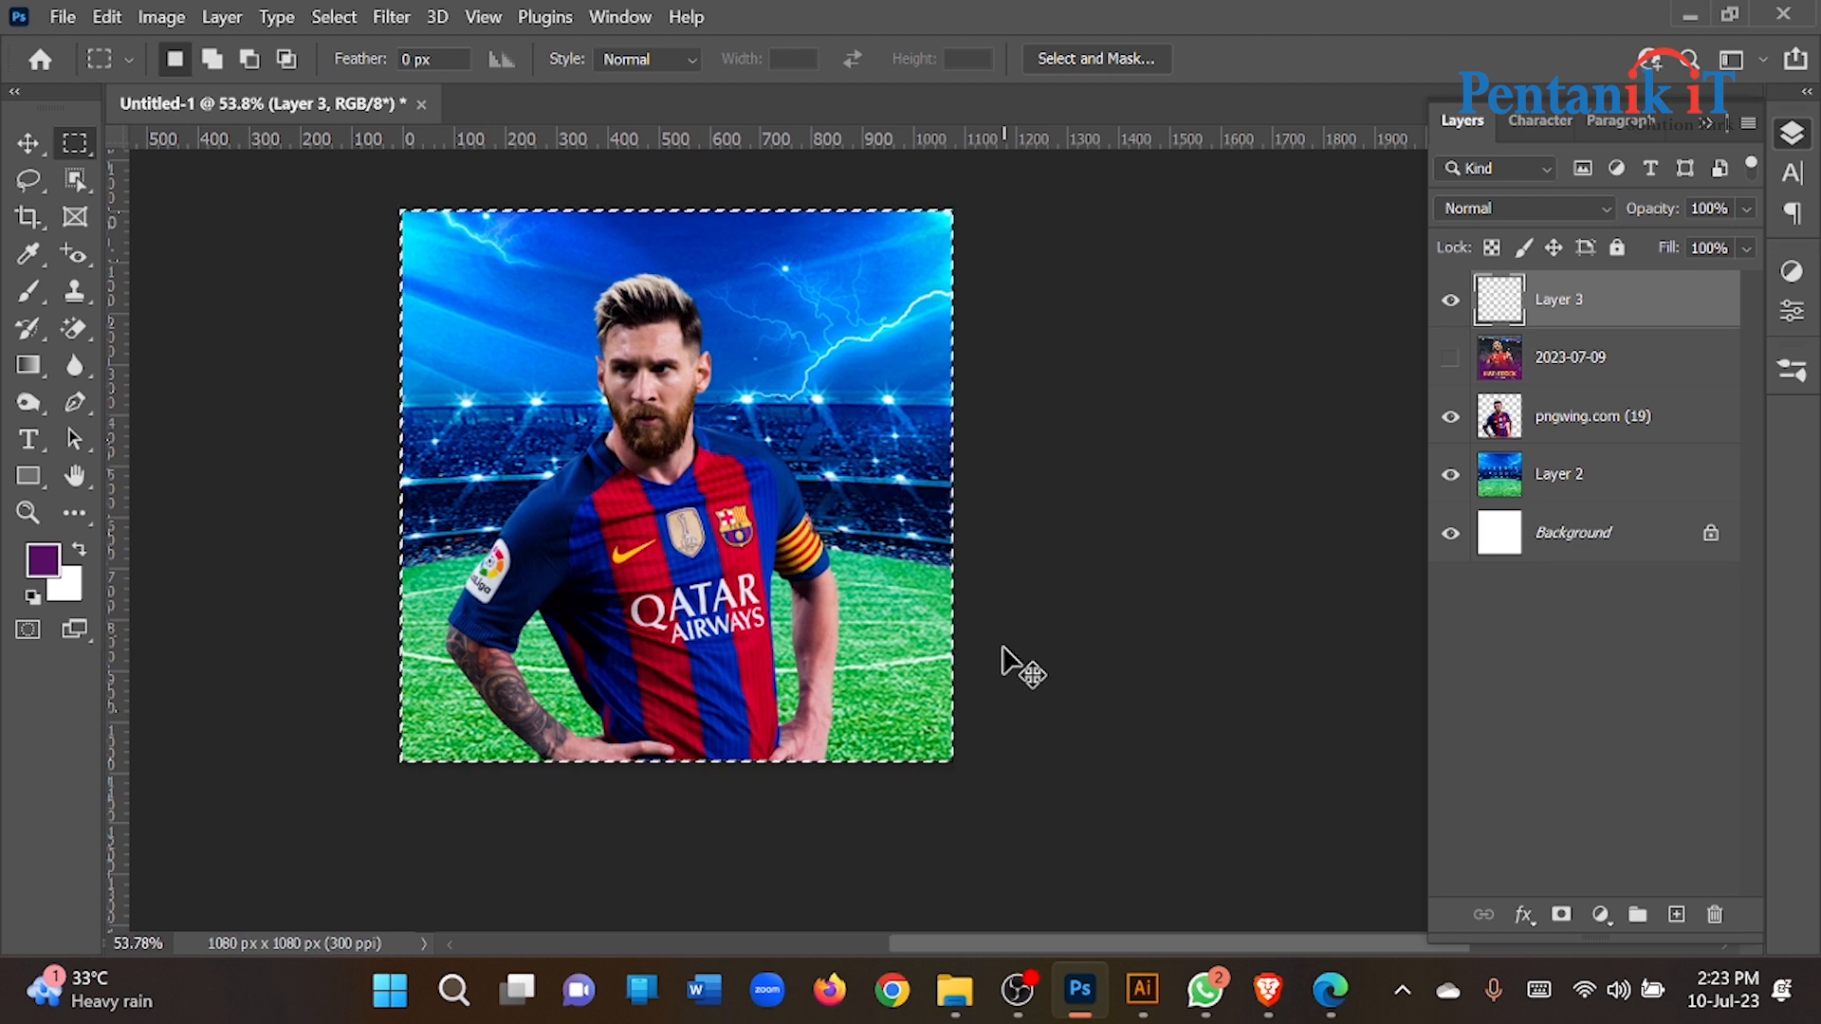
Step: Fill the selection on Layer 3 with the dark purple foreground color and deselect
key("ctrl+BackSpace")
key("ctrl+z")
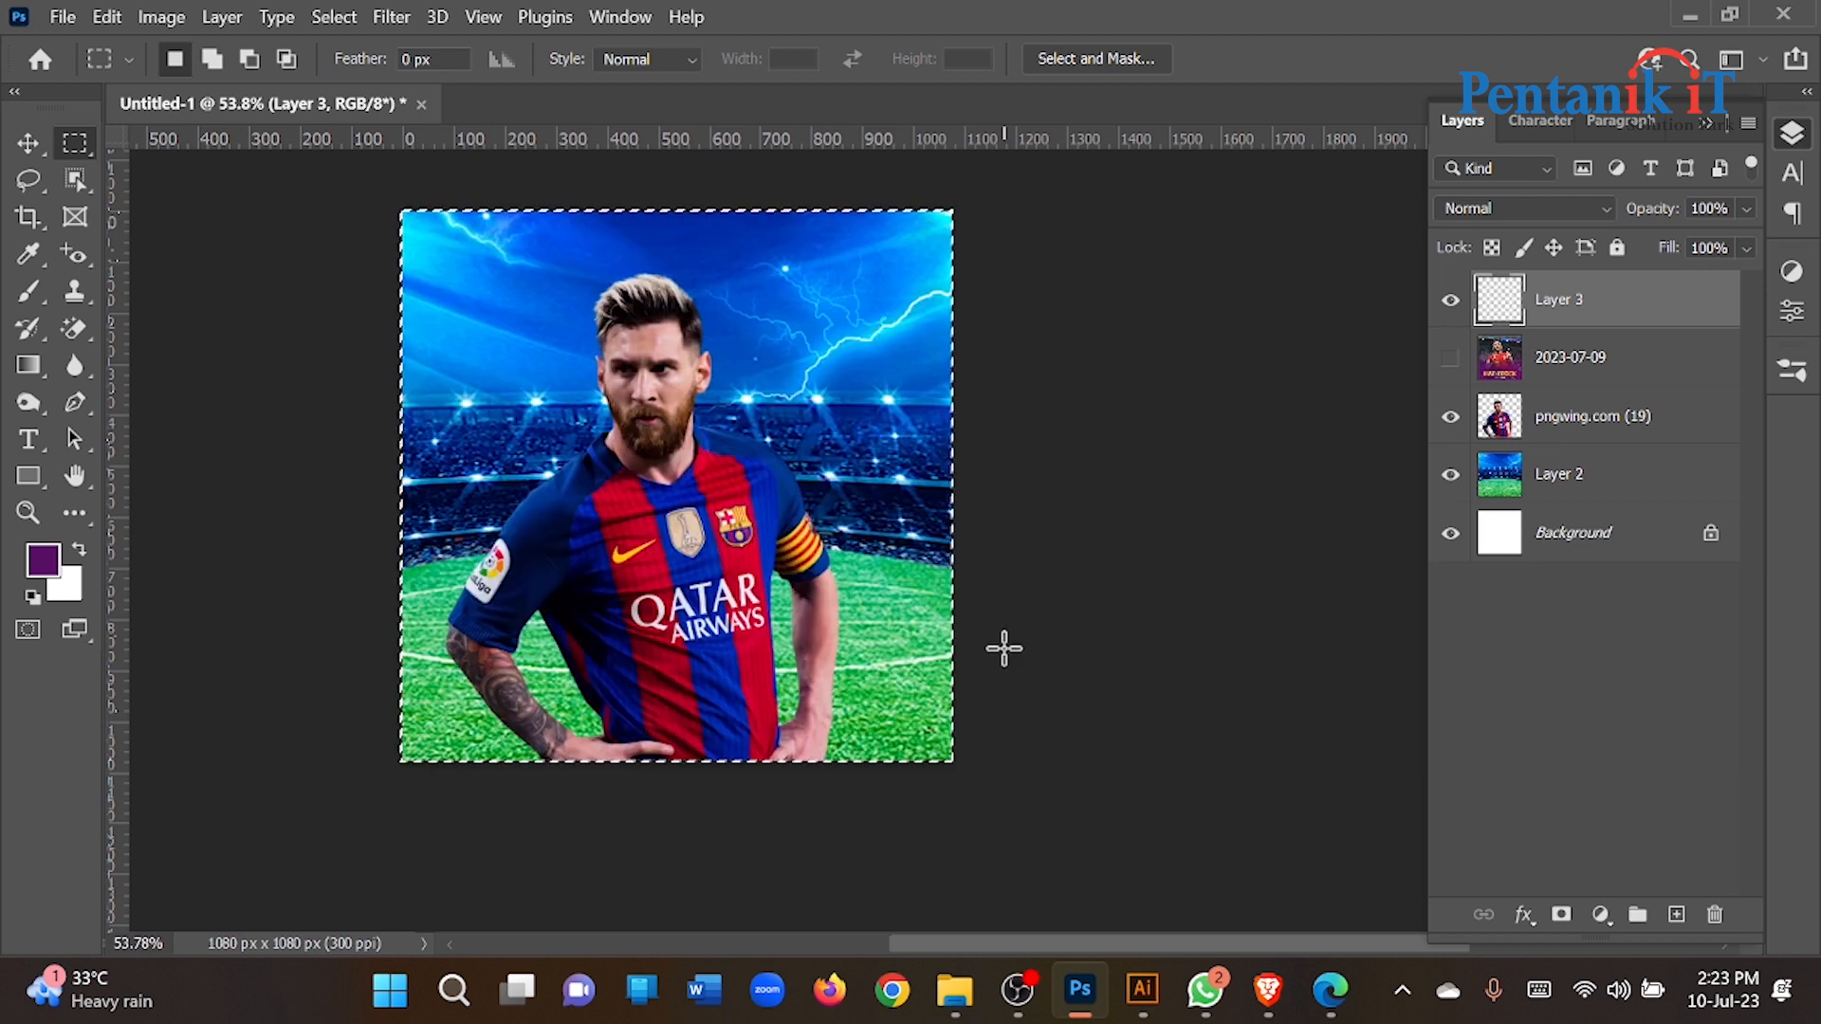
key("alt+BackSpace")
key("ctrl+d")
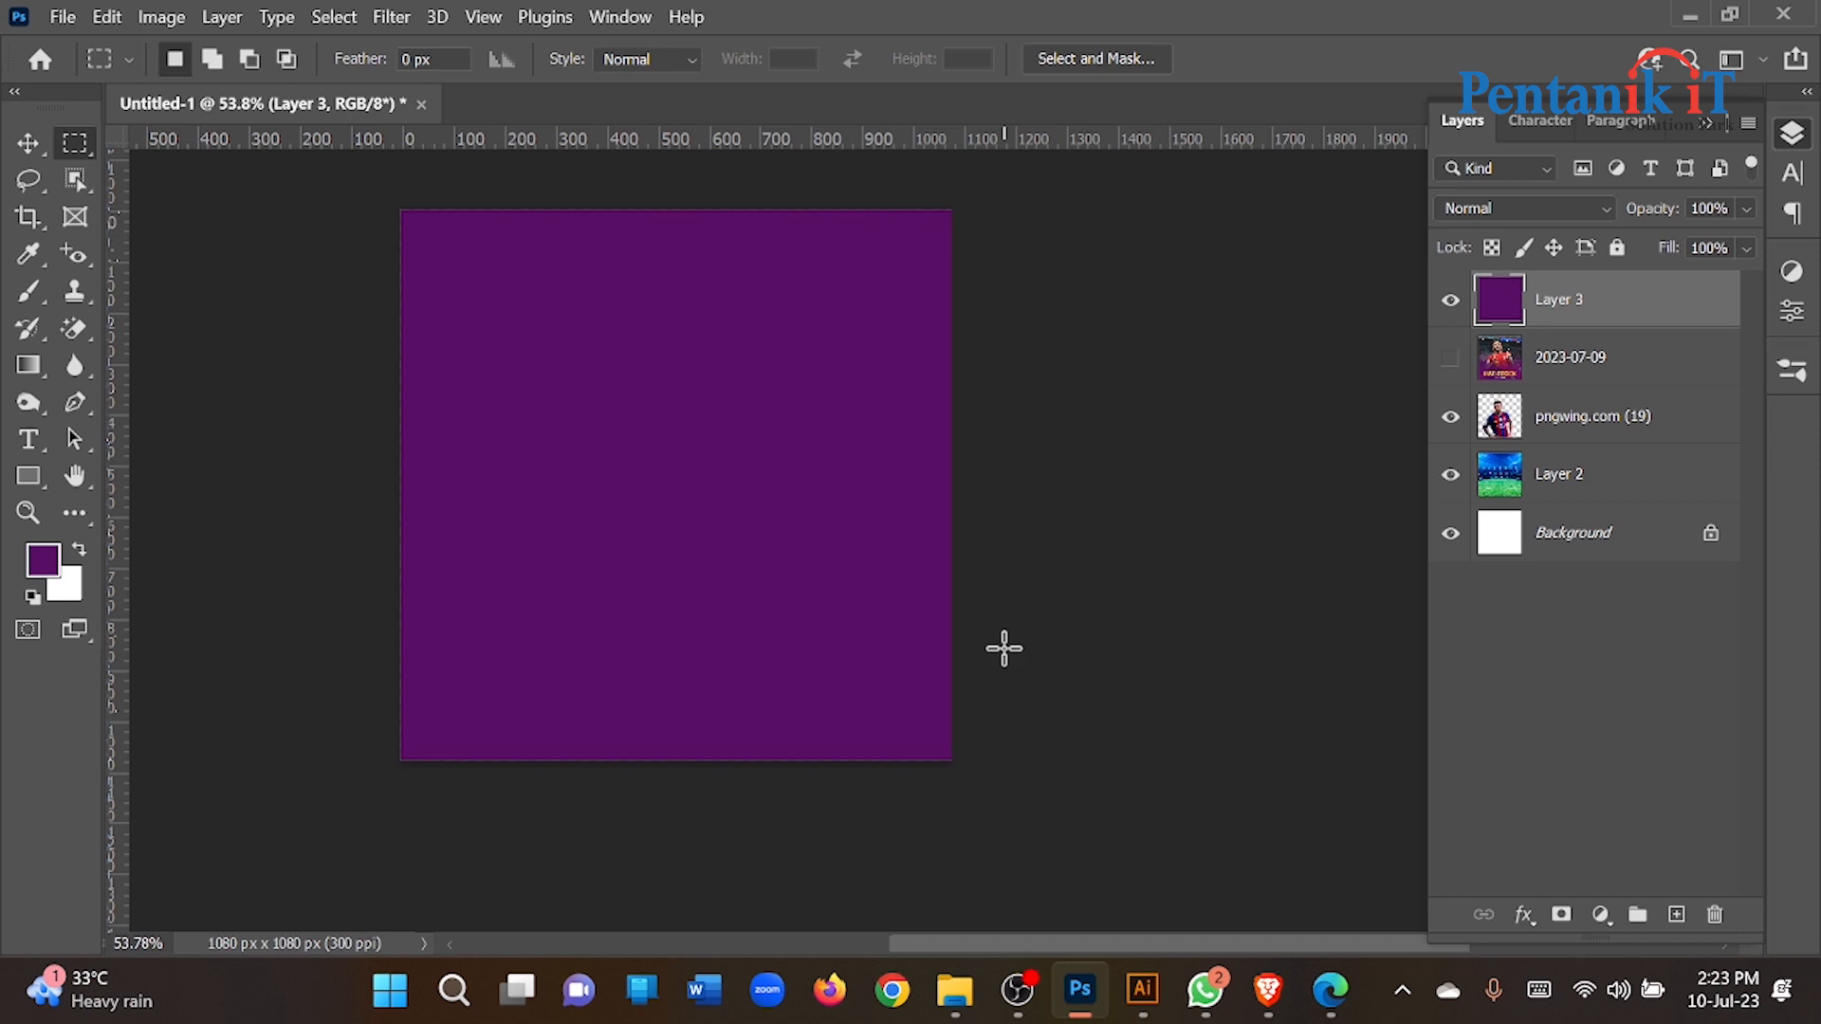
Step: Compare the purple Layer 3, the player composition and the 2023-07-09 reference, leaving Layer 3 shown and the reference hidden
left_click(1451, 300)
left_click(1451, 301)
left_click(27, 143)
left_click_drag(744, 509, 784, 580)
key("ctrl+z")
left_click(1451, 301)
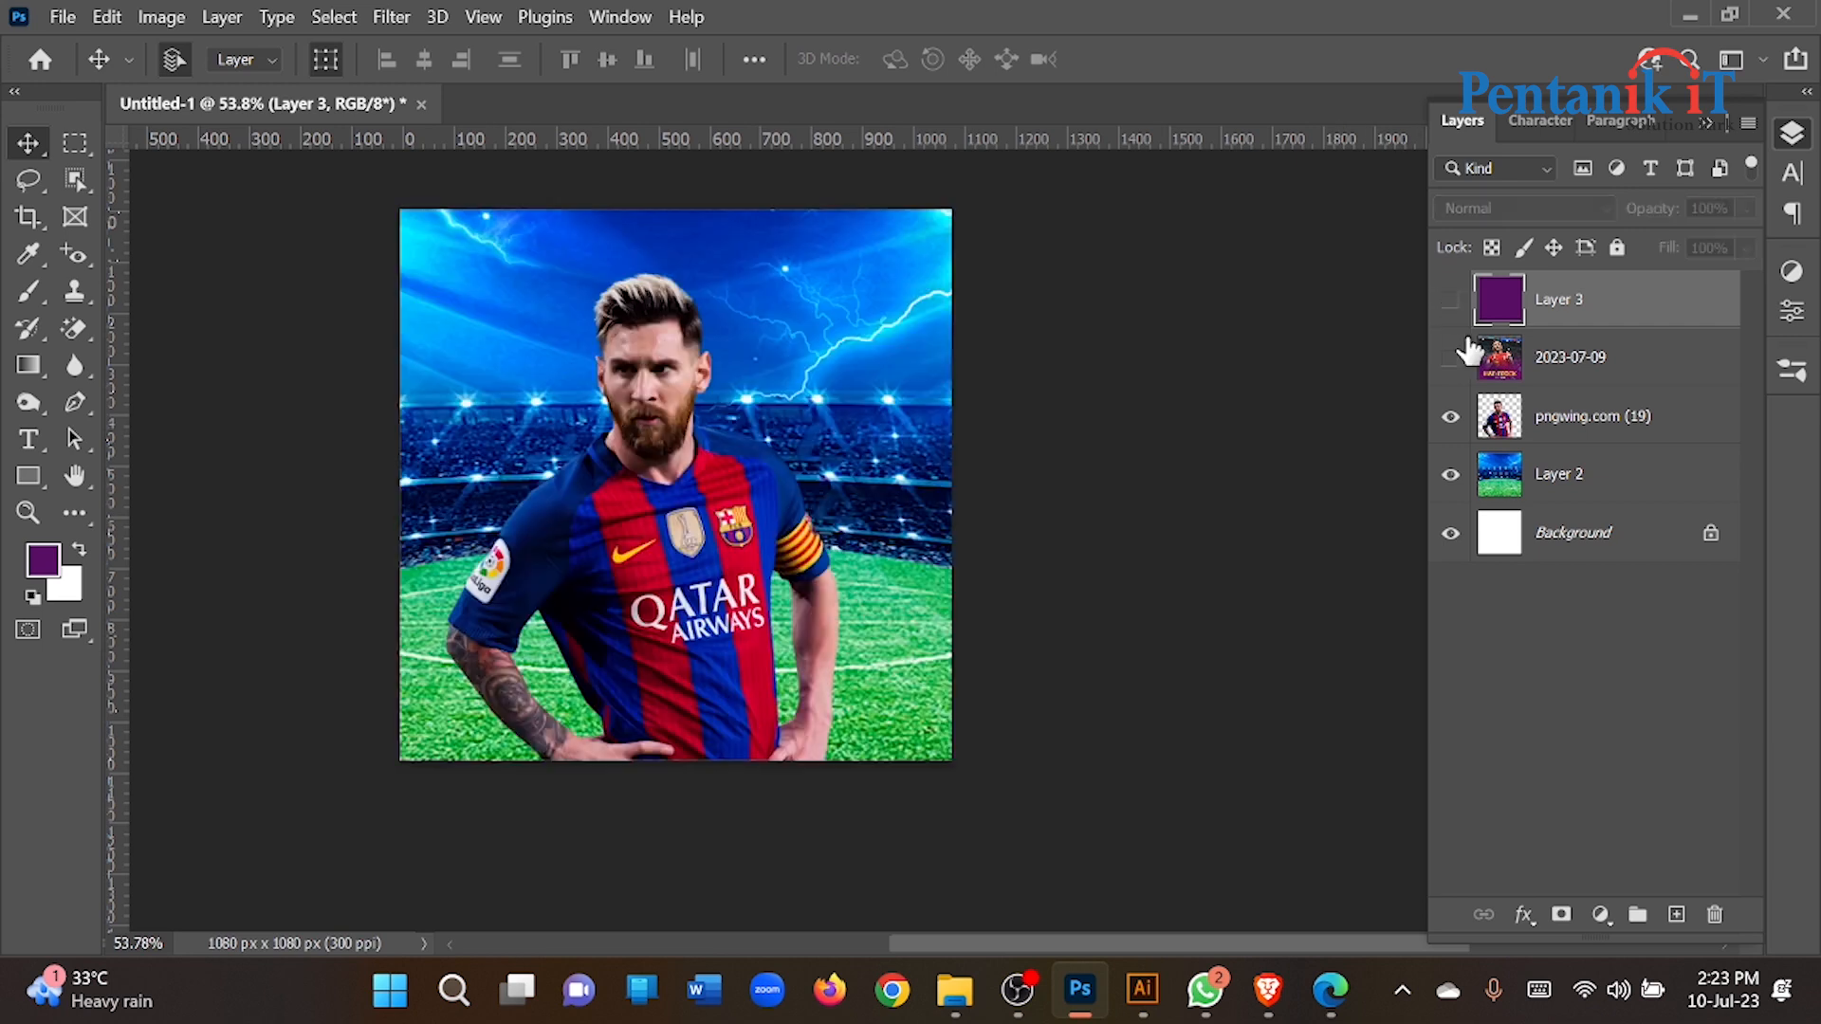
left_click(1451, 357)
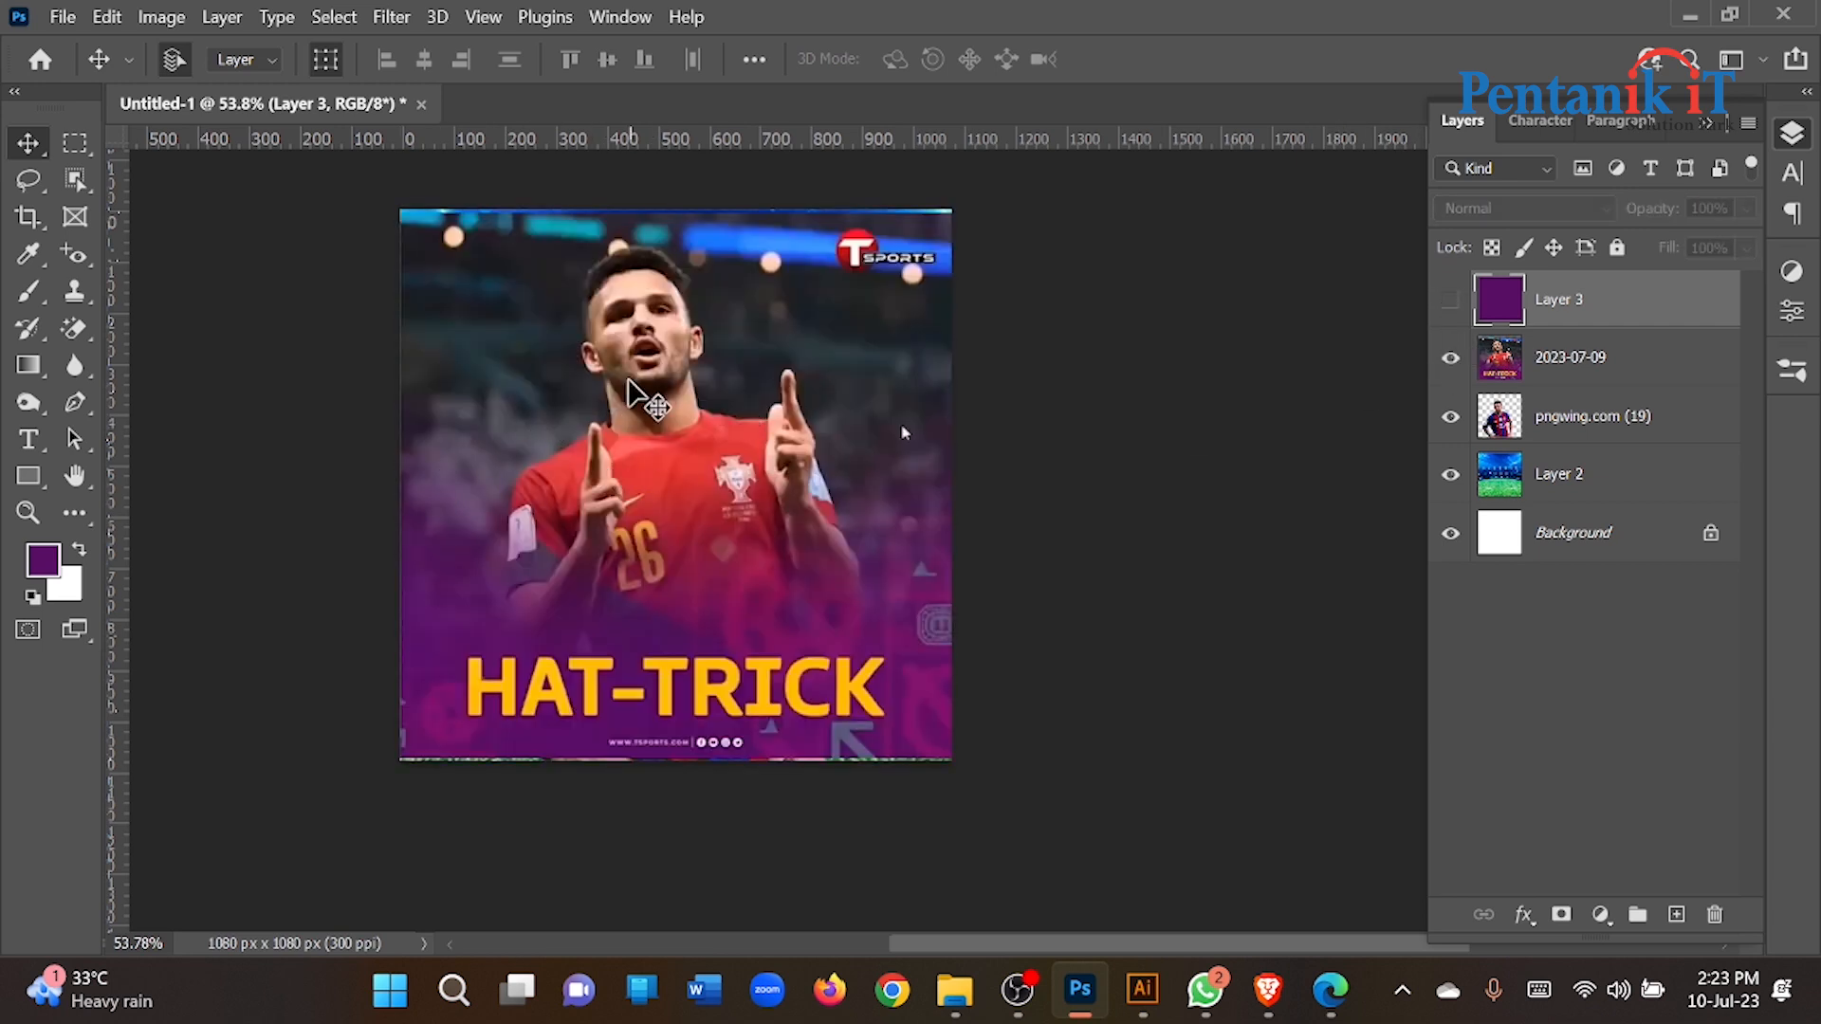
left_click(1451, 300)
left_click(1451, 358)
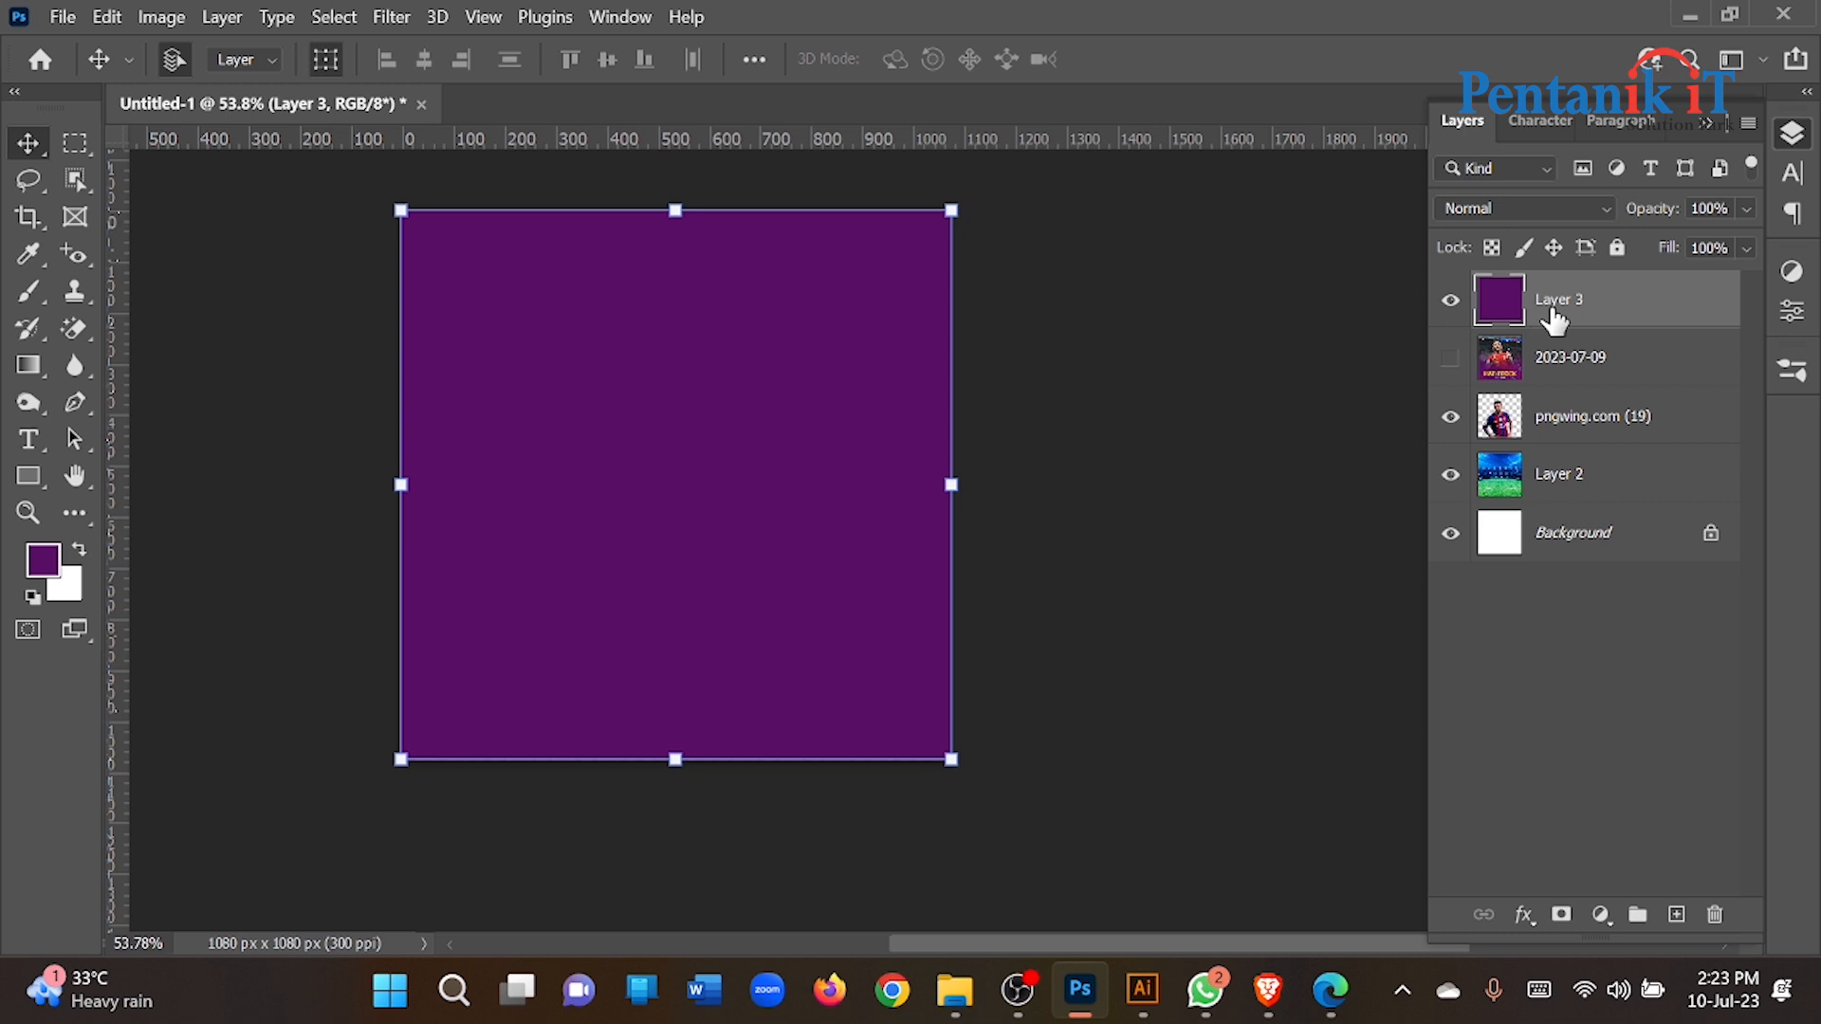
left_click(1561, 916)
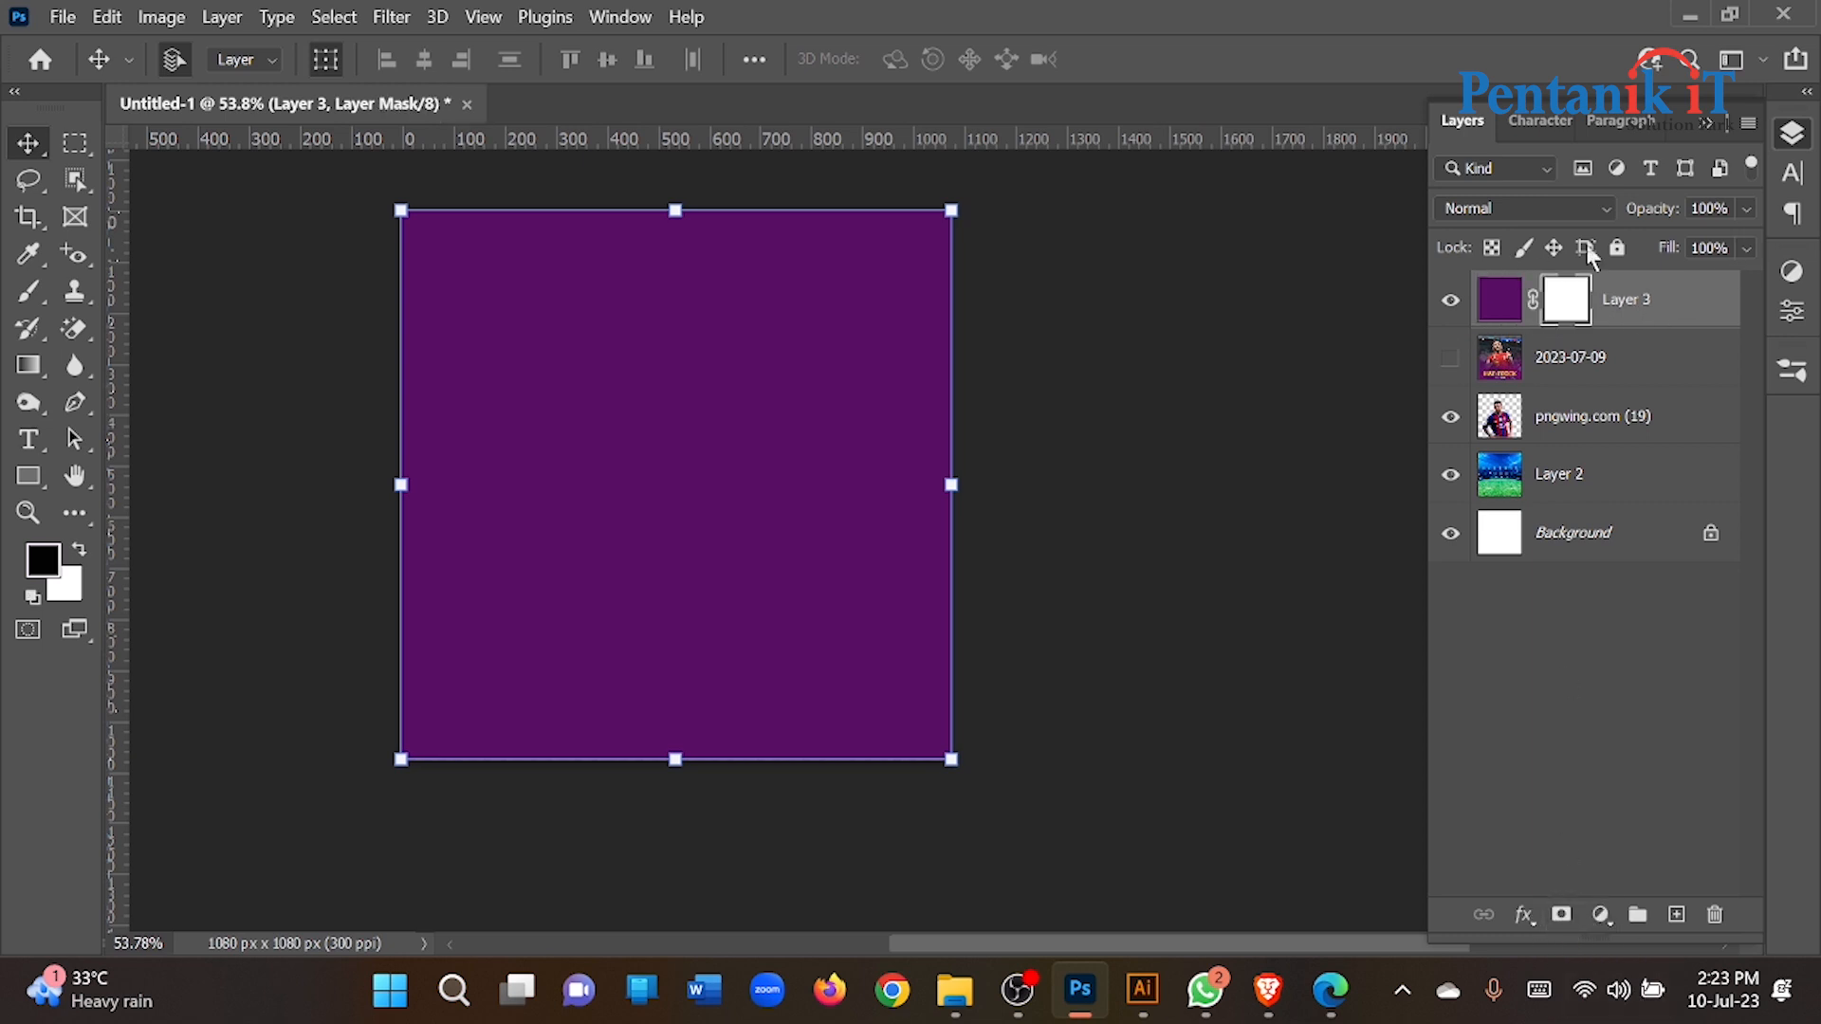
key("ctrl+z")
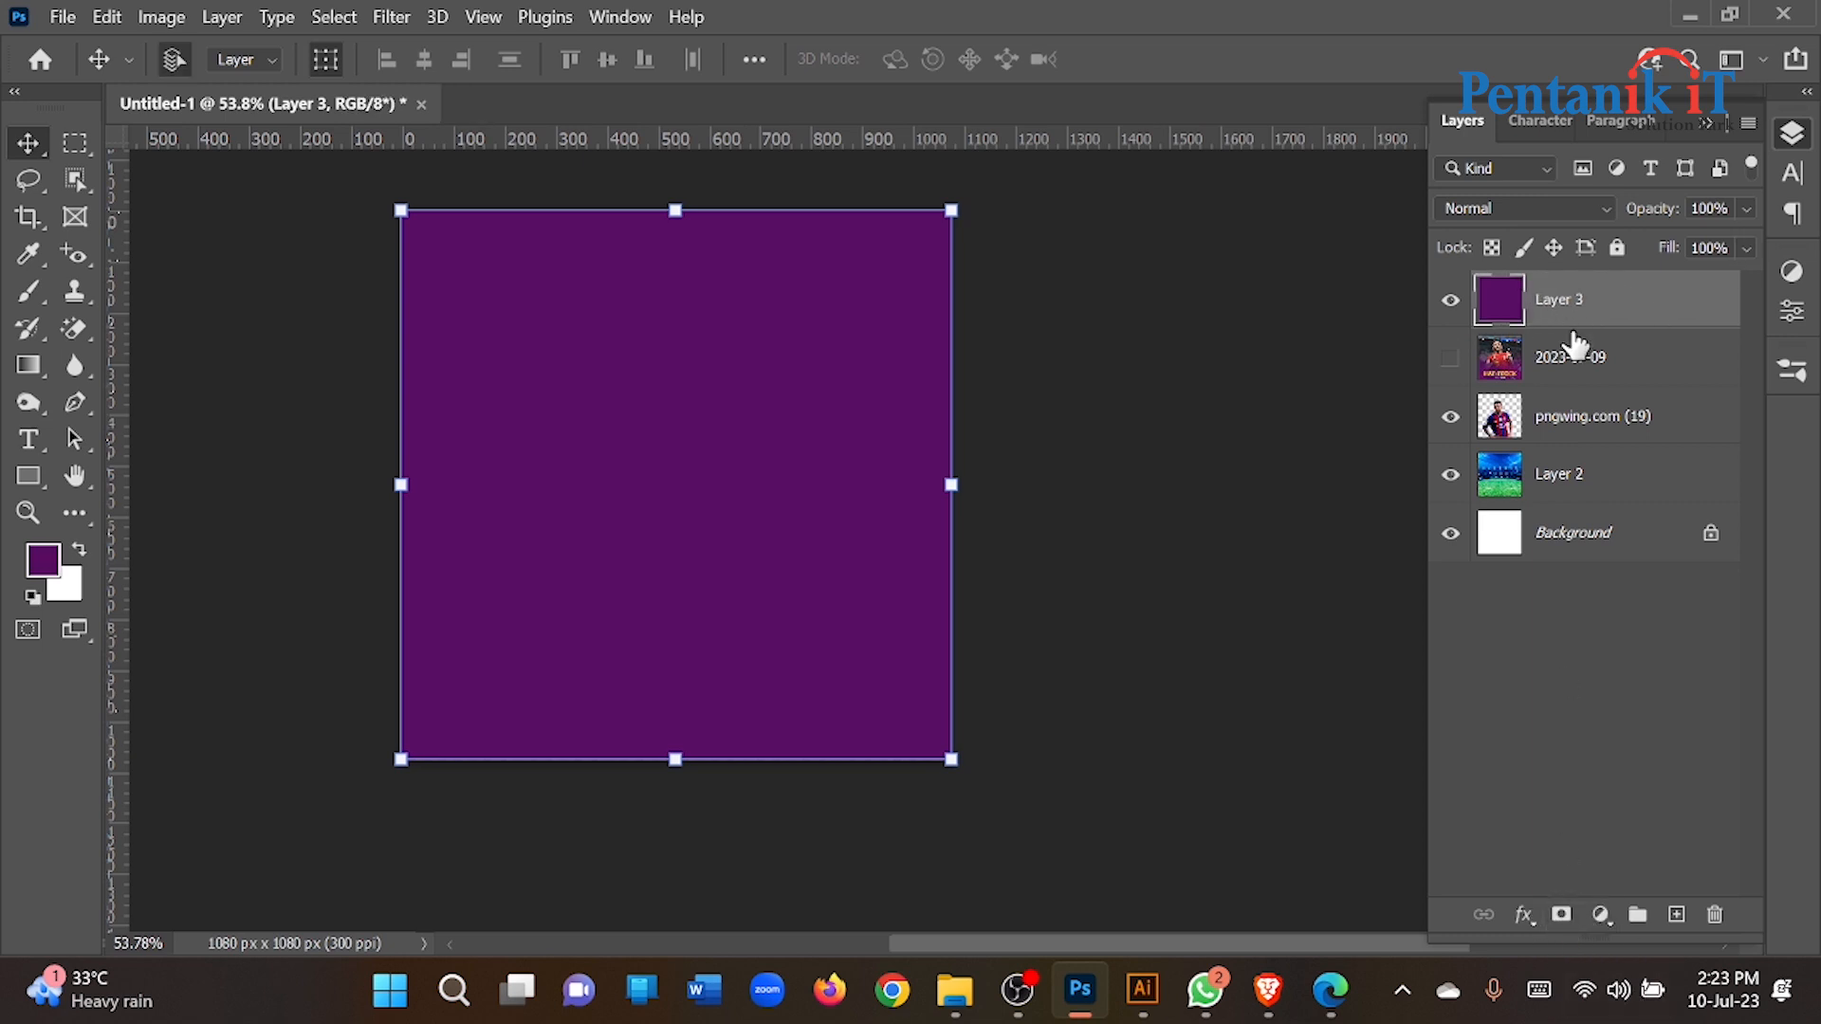
left_click(1563, 916)
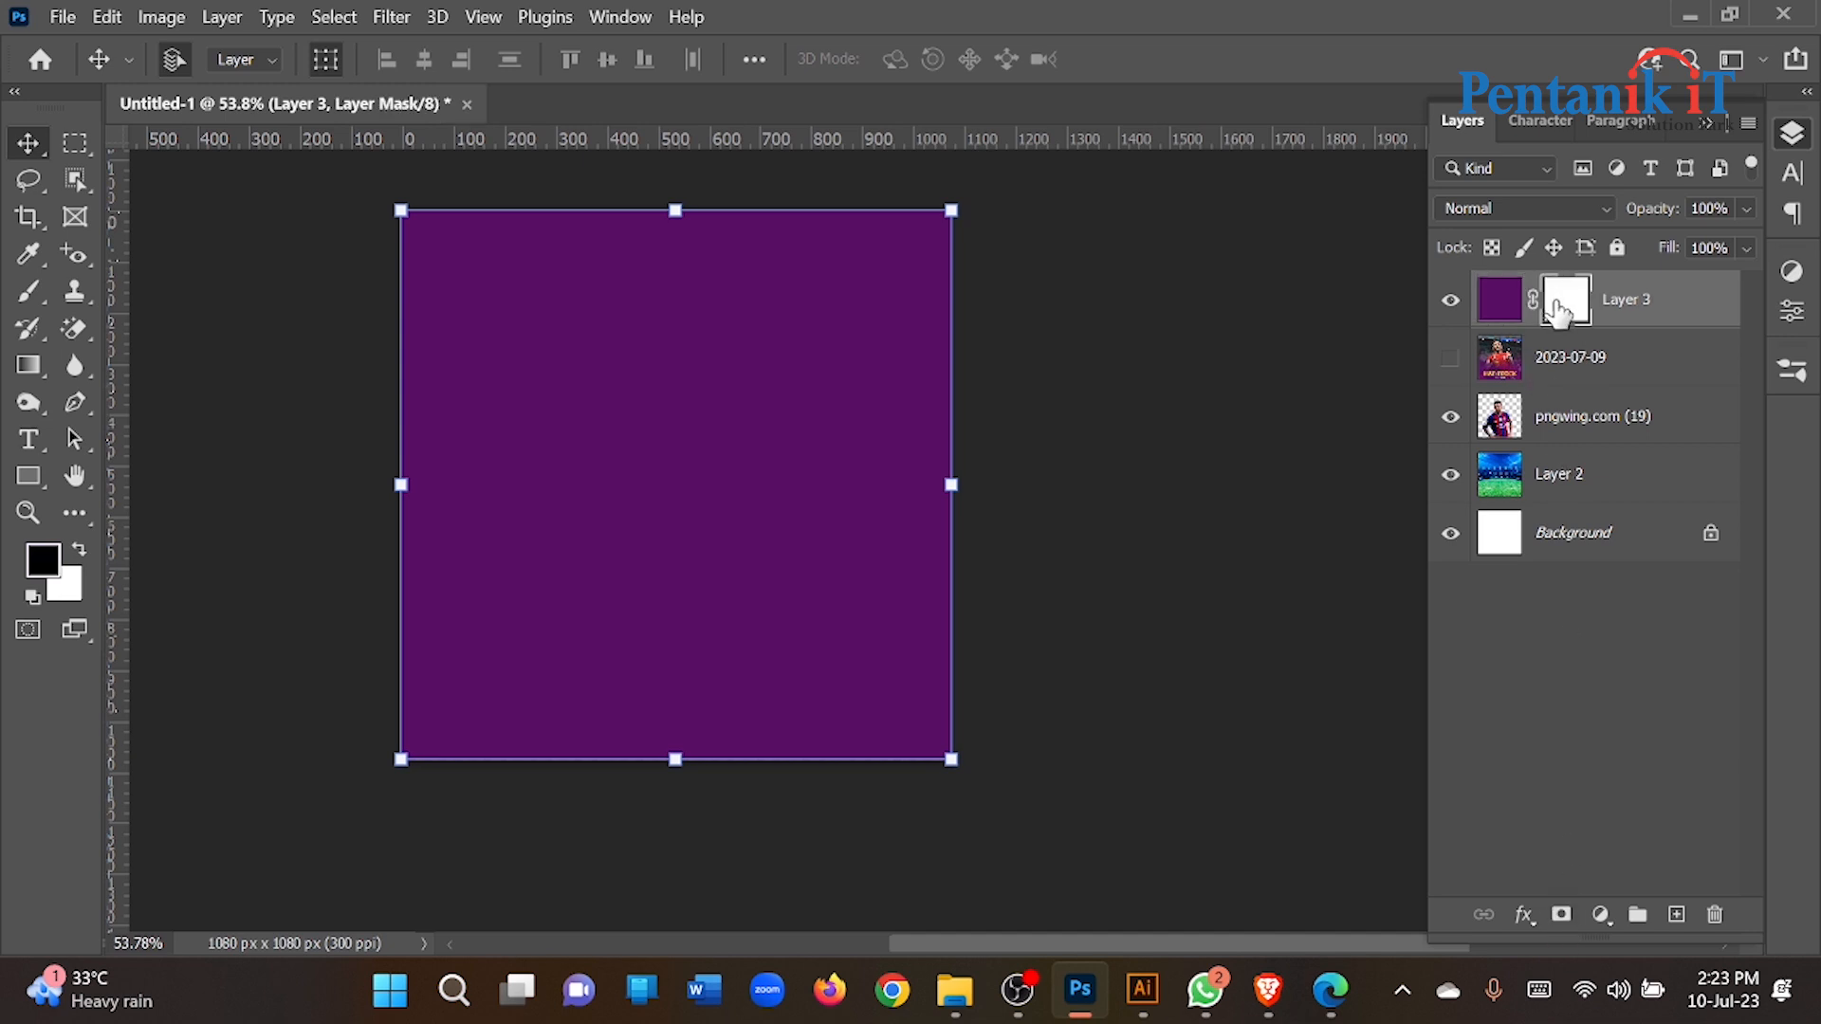
key("ctrl+z")
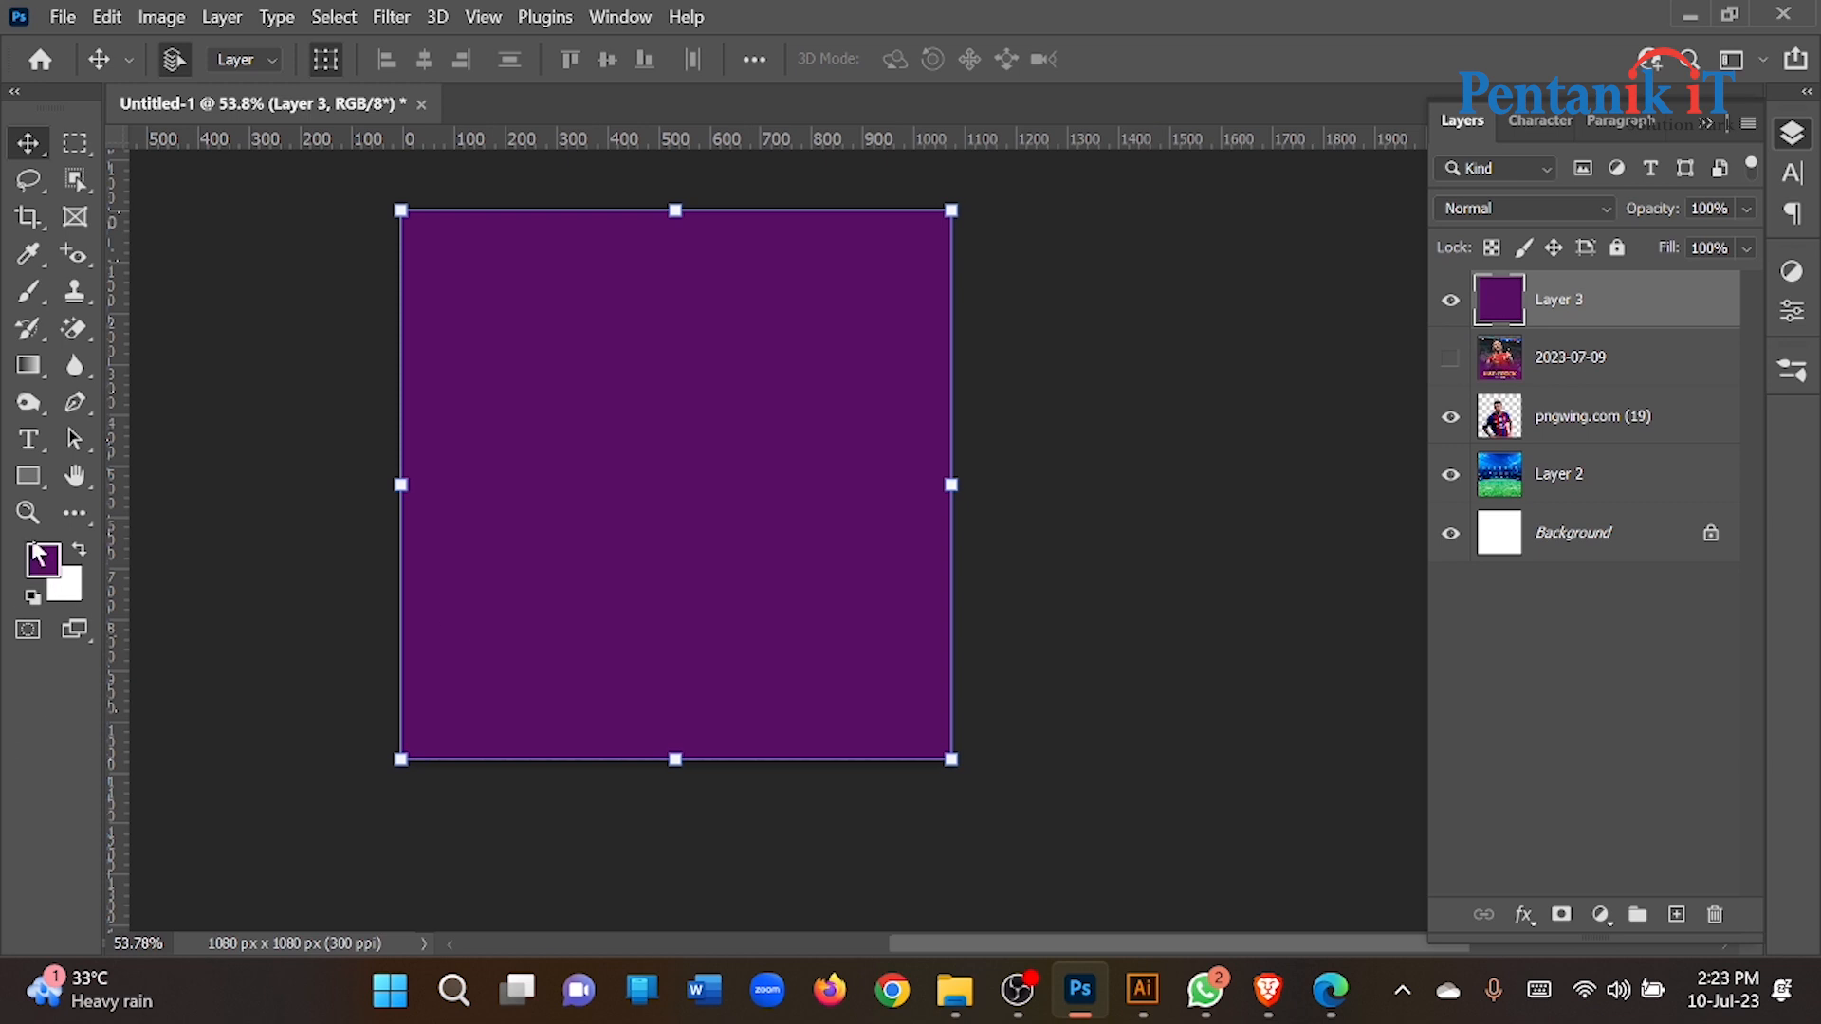
Step: Add a layer mask to Layer 3 and paint its upper part black with a soft 688 px brush to reveal the player
left_click(1561, 914)
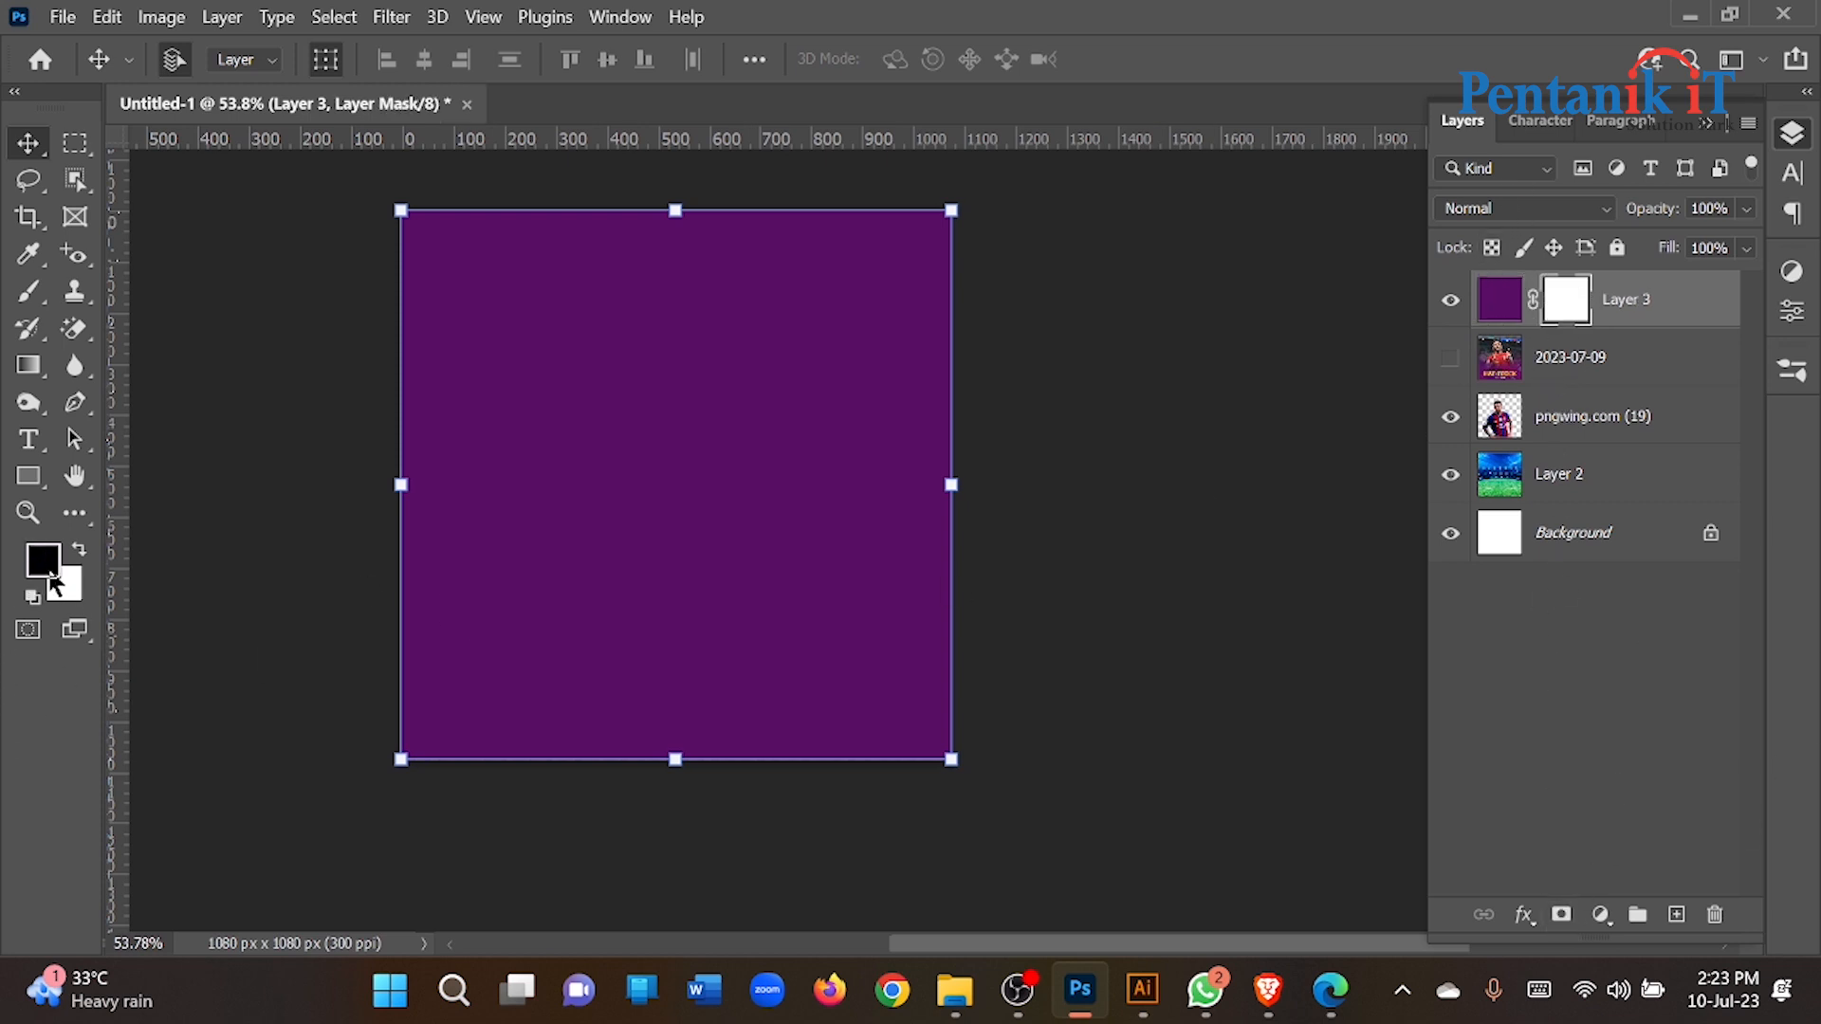
left_click(40, 296)
left_click_drag(636, 312, 669, 315)
mouse_move(958, 252)
left_mouse_down()
mouse_move(305, 253)
mouse_move(558, 309)
mouse_move(483, 333)
mouse_move(708, 338)
left_mouse_up()
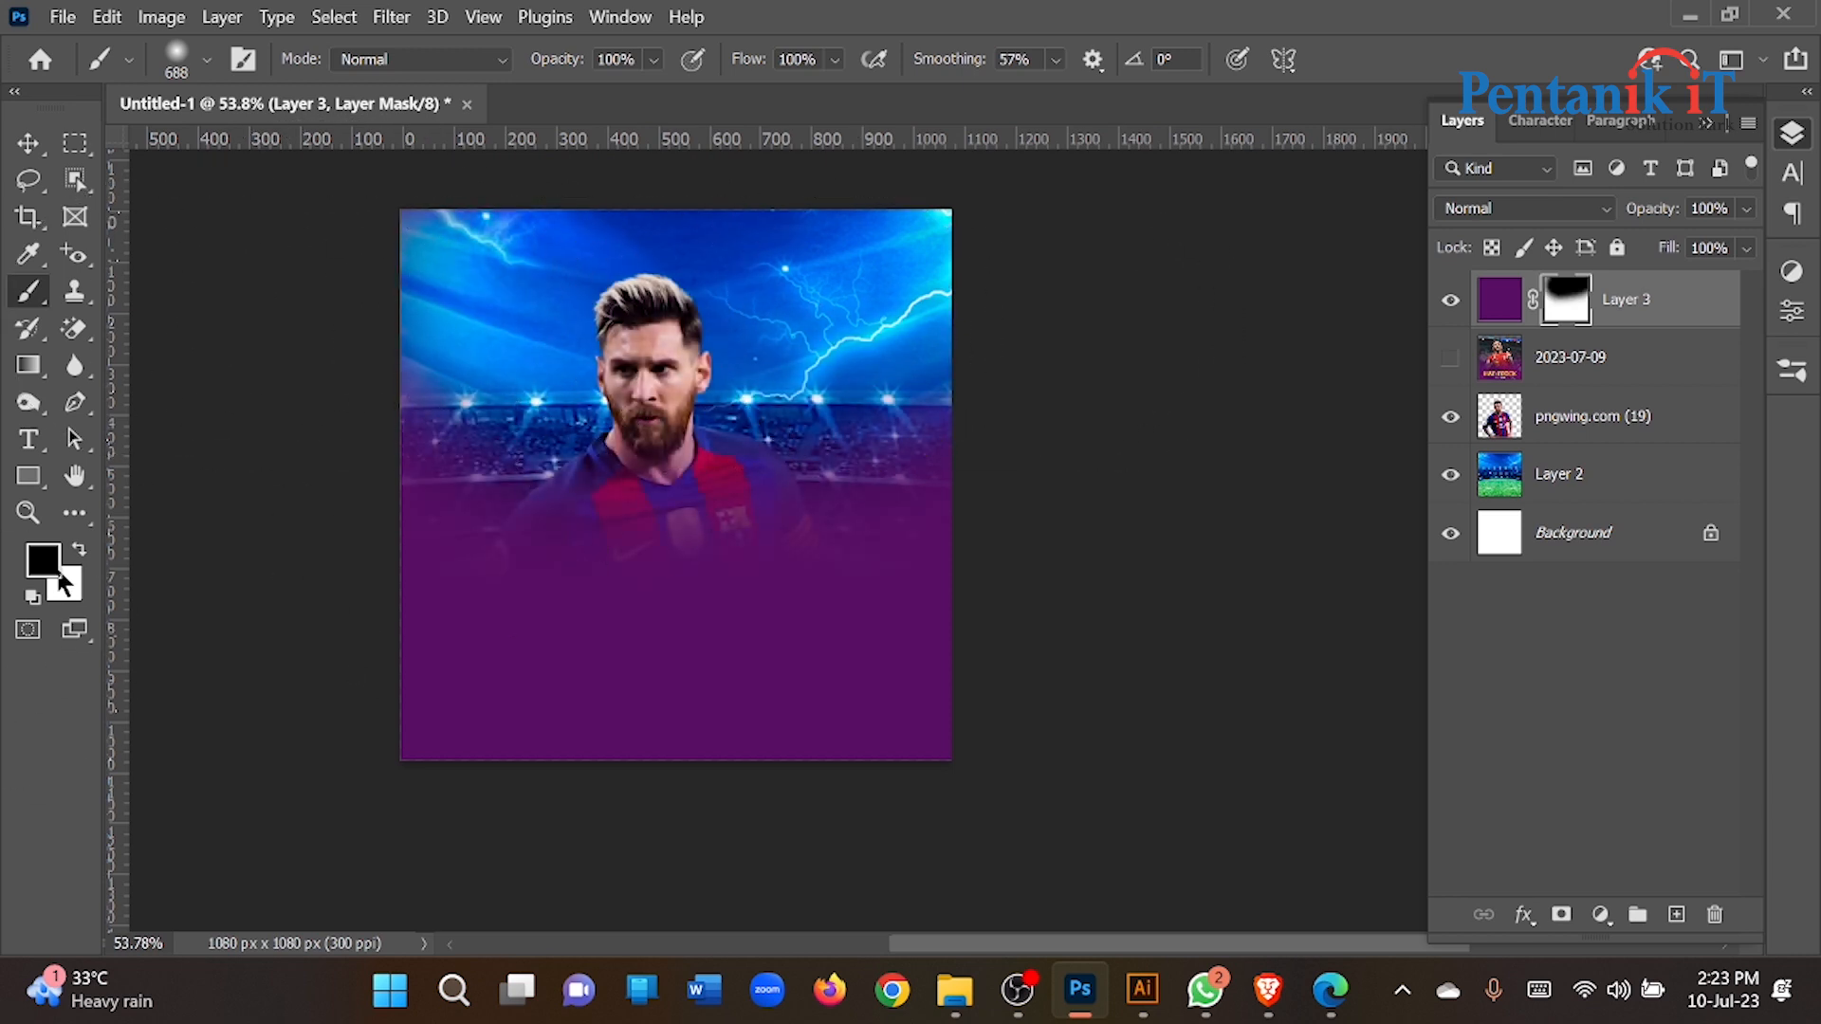
Step: Try further black and white brush strokes on Layer 3's mask, undo them and restore black as the foreground color
mouse_move(996, 394)
left_mouse_down()
mouse_move(360, 414)
mouse_move(697, 425)
left_mouse_up()
key("ctrl+z")
left_click(78, 557)
mouse_move(886, 550)
left_mouse_down()
mouse_move(304, 520)
mouse_move(1044, 395)
mouse_move(366, 345)
mouse_move(418, 224)
mouse_move(403, 287)
mouse_move(443, 565)
mouse_move(772, 187)
mouse_move(825, 366)
mouse_move(969, 195)
mouse_move(1090, 183)
mouse_move(378, 232)
mouse_move(882, 231)
mouse_move(828, 292)
mouse_move(532, 475)
mouse_move(975, 504)
left_mouse_up()
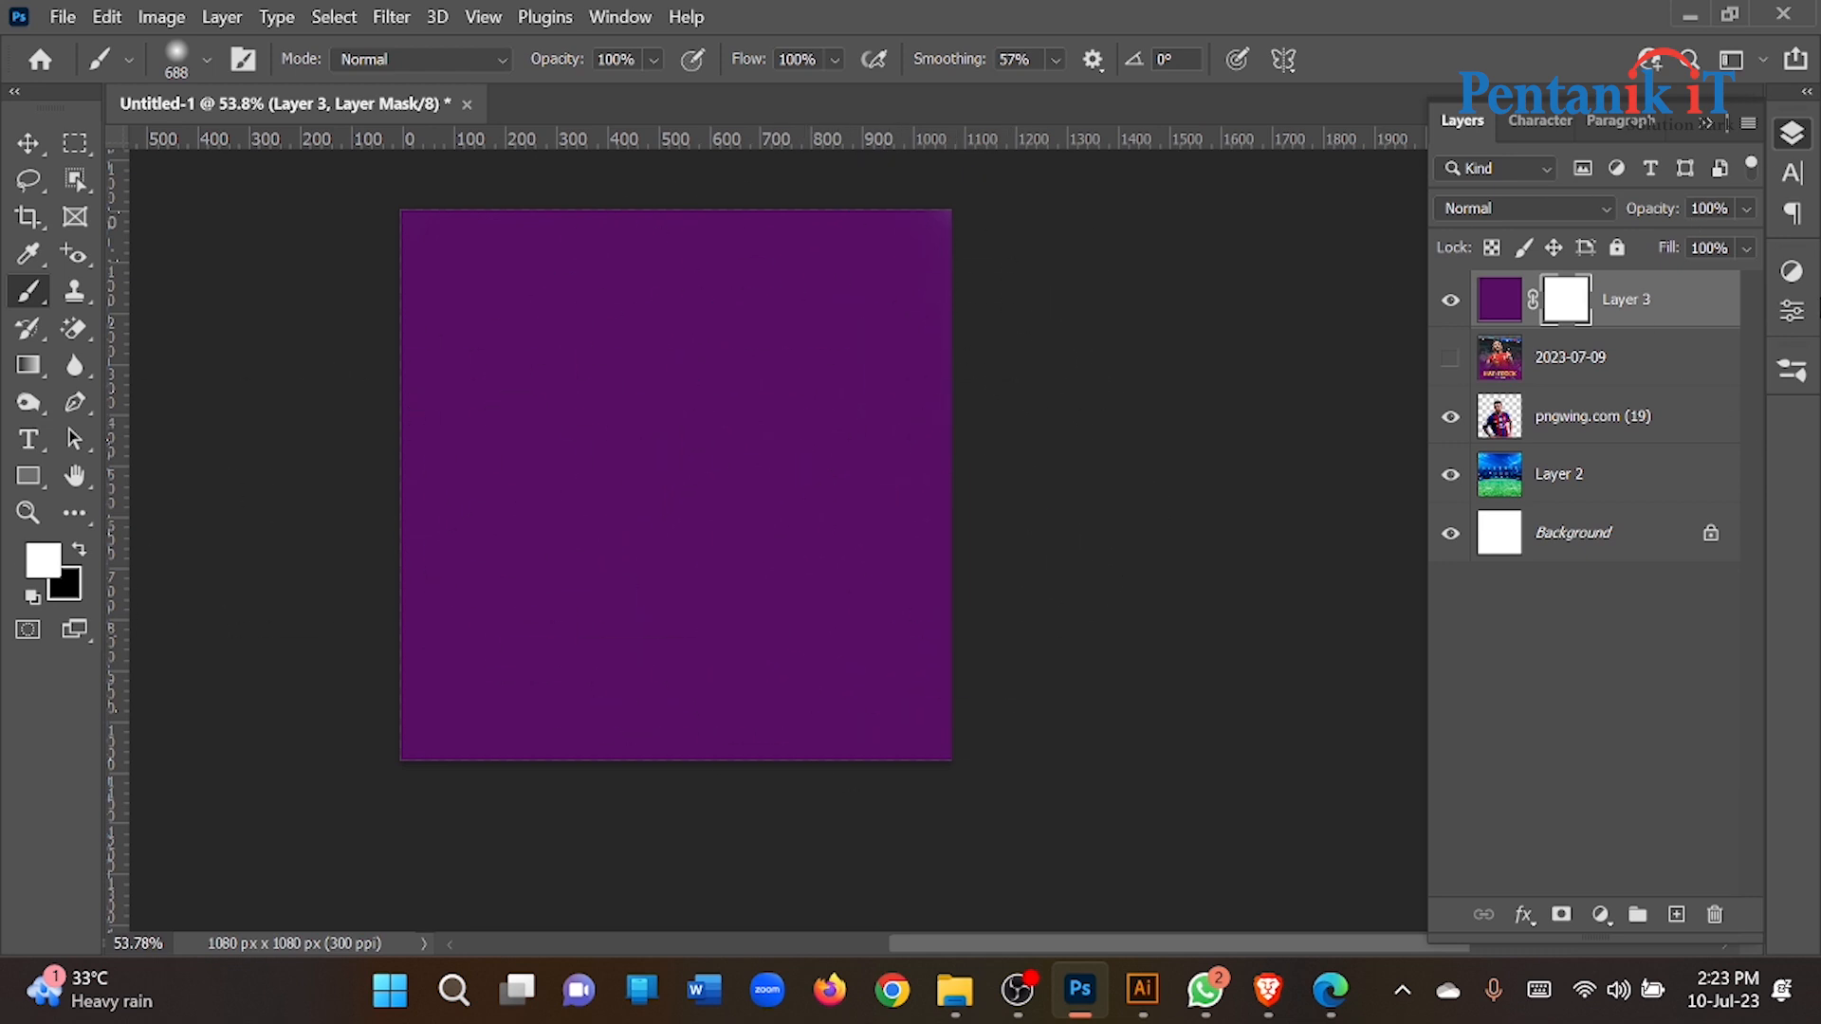
key("ctrl+z")
key("ctrl+z")
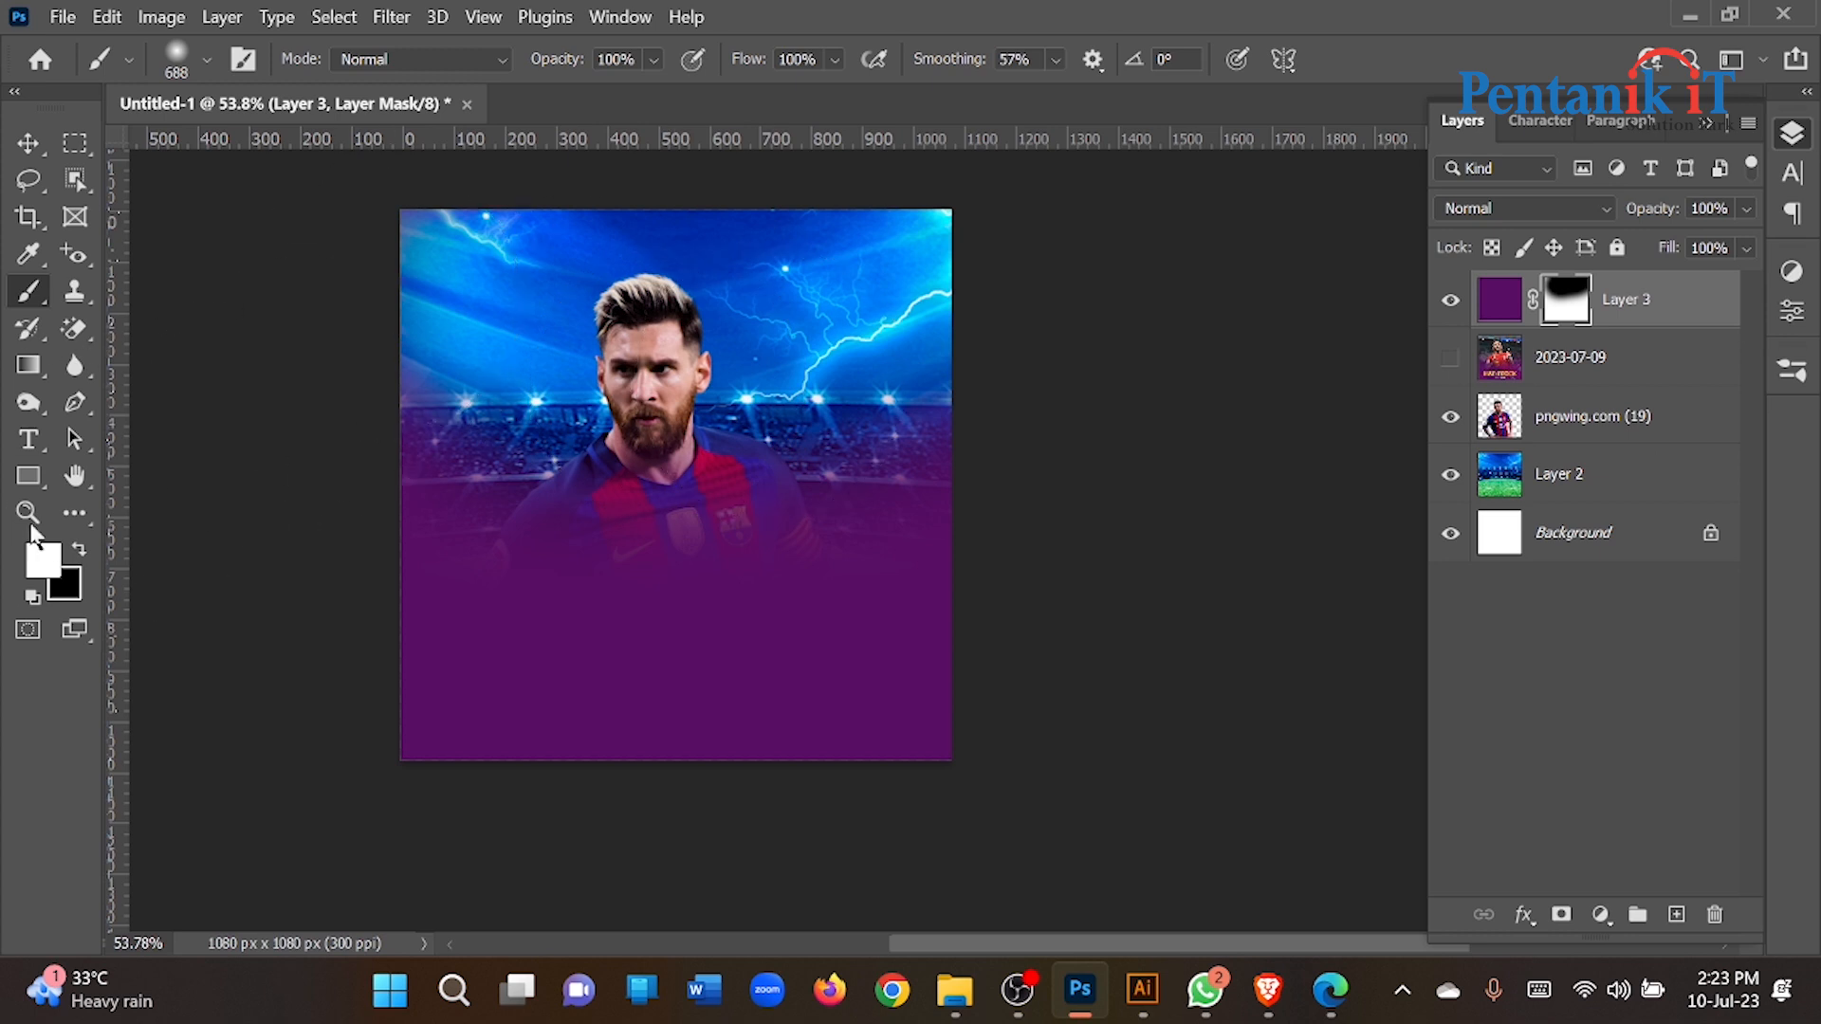
left_click(79, 554)
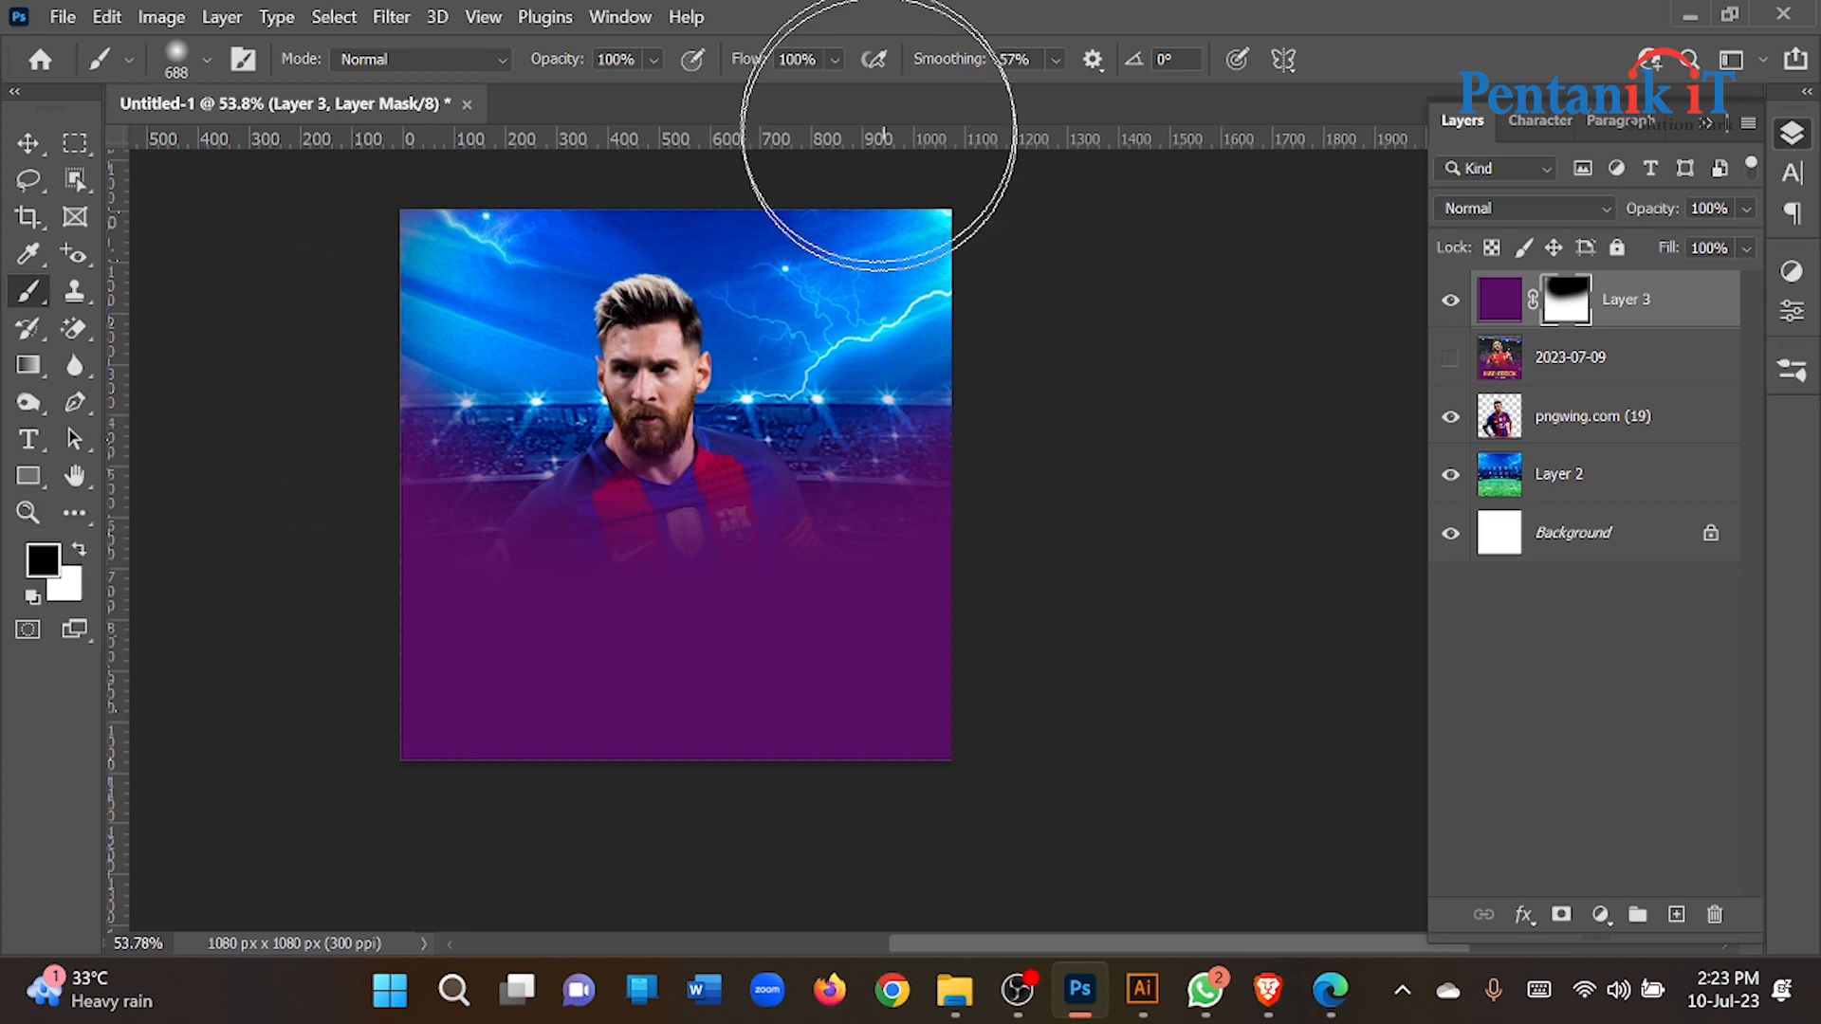
Step: Set the brush flow to 41% and its size to 691 px
left_click(834, 59)
left_click(806, 92)
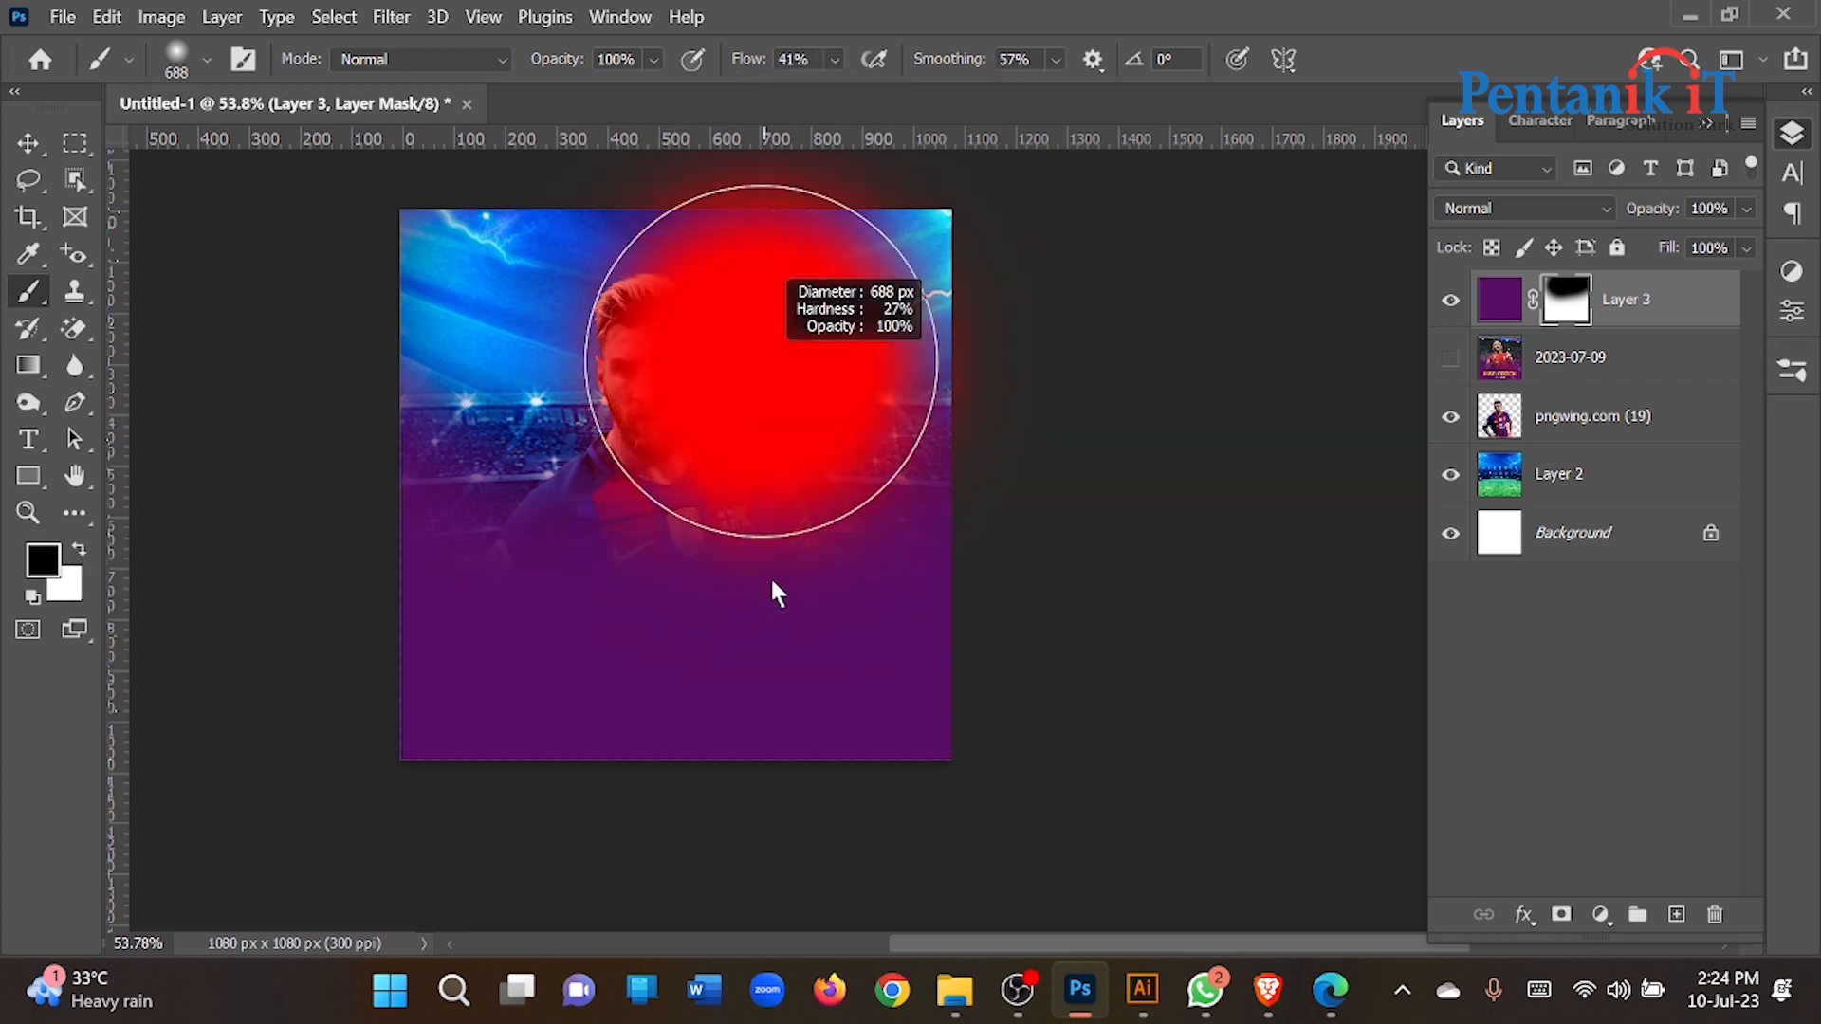
mouse_move(875, 347)
left_mouse_down()
mouse_move(874, 305)
mouse_move(244, 313)
mouse_move(787, 285)
mouse_move(920, 323)
left_mouse_up()
Step: Briefly hide Layer 3 and view the 2023-07-09 reference for comparison, leaving Layer 3 shown and the reference hidden
left_click(1450, 299)
left_click(1450, 358)
left_click(1450, 359)
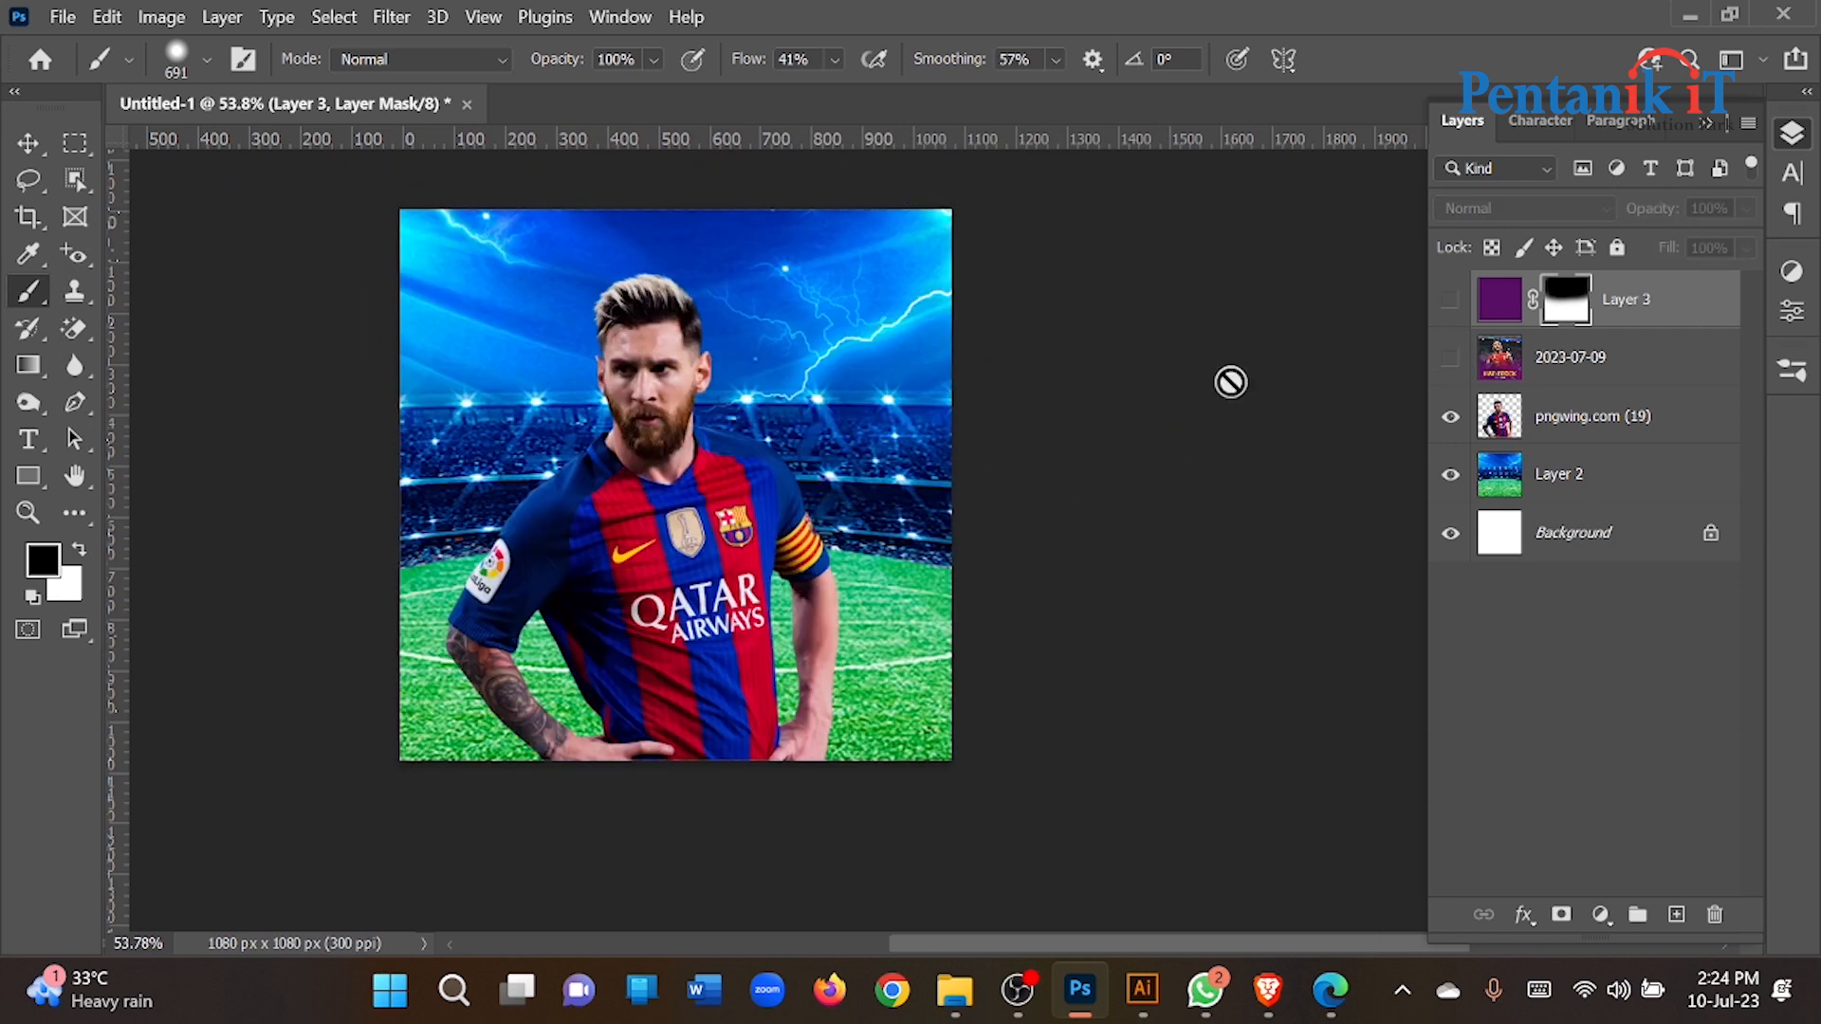
left_click(1450, 300)
Step: Enlarge the brush to 1141 px and paint black on Layer 3's mask to reveal more of the player's shirt
mouse_move(700, 392)
left_mouse_down()
mouse_move(740, 389)
mouse_move(731, 72)
left_mouse_up()
scroll(916, 463, "down", 1)
scroll(916, 479, "down", 1)
mouse_move(816, 389)
left_mouse_down()
mouse_move(868, 418)
mouse_move(996, 390)
left_mouse_up()
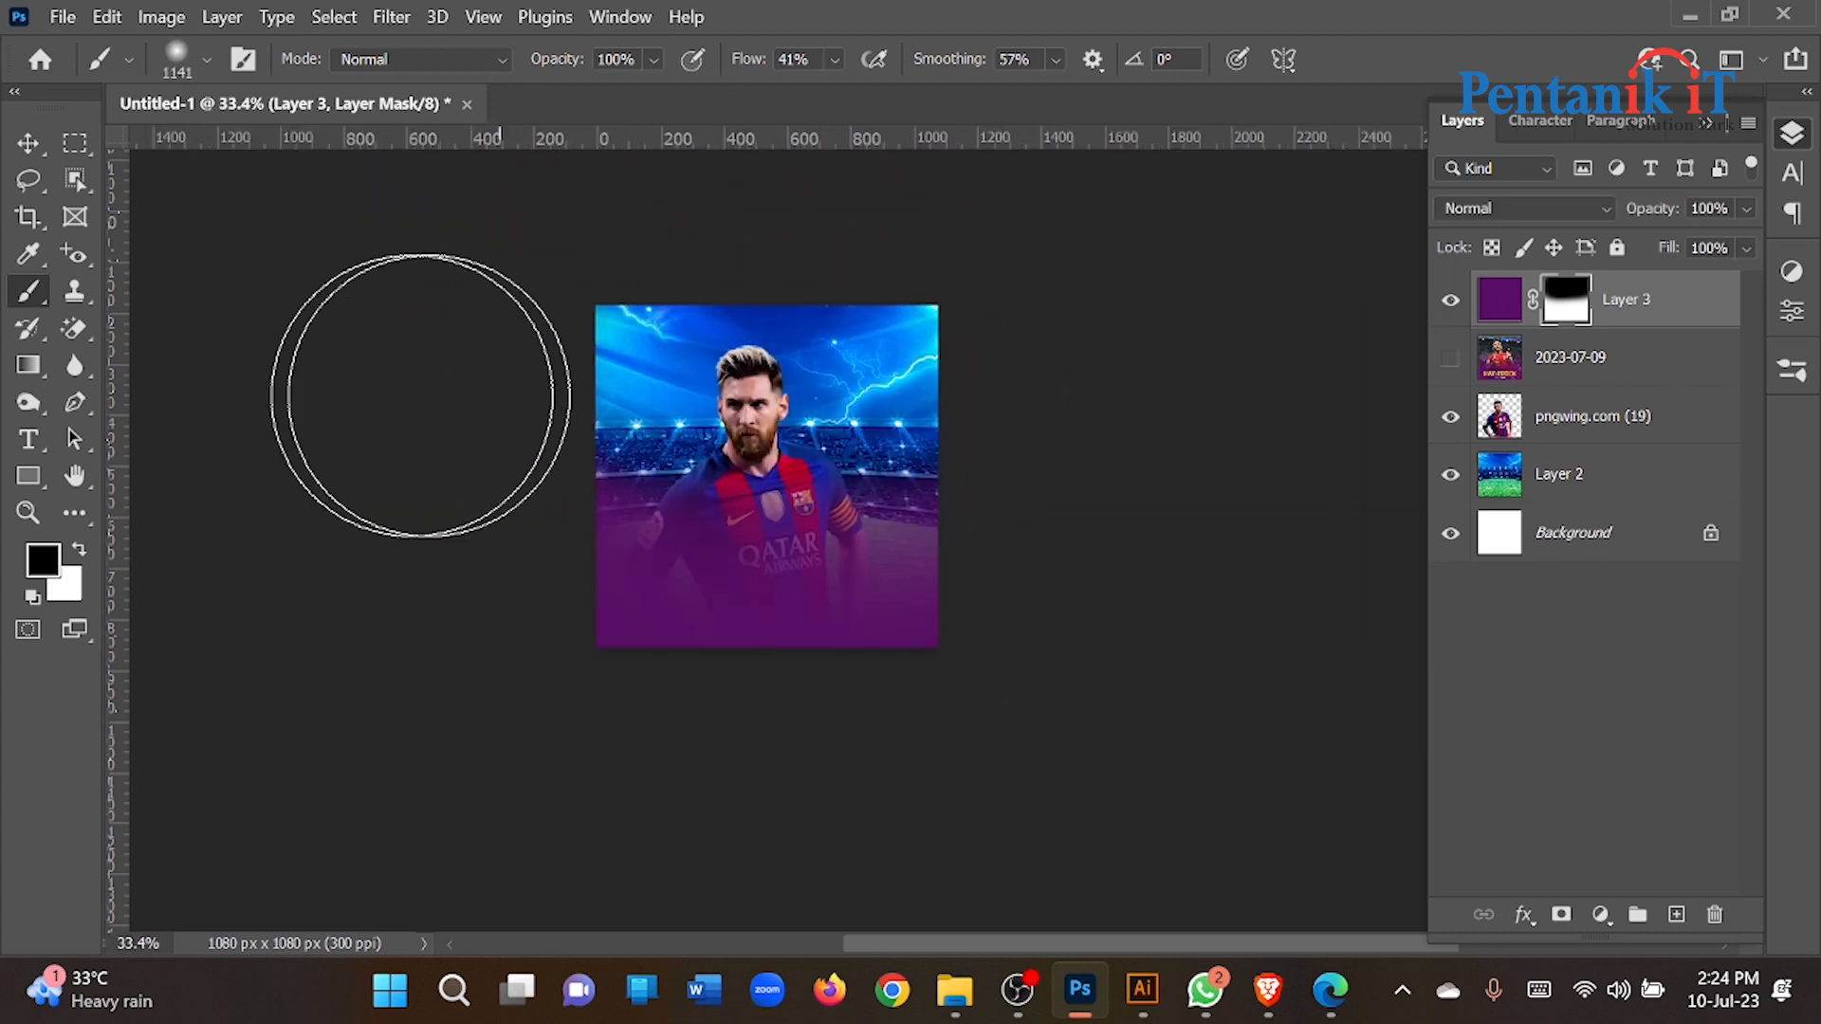
scroll(976, 455, "up", 1)
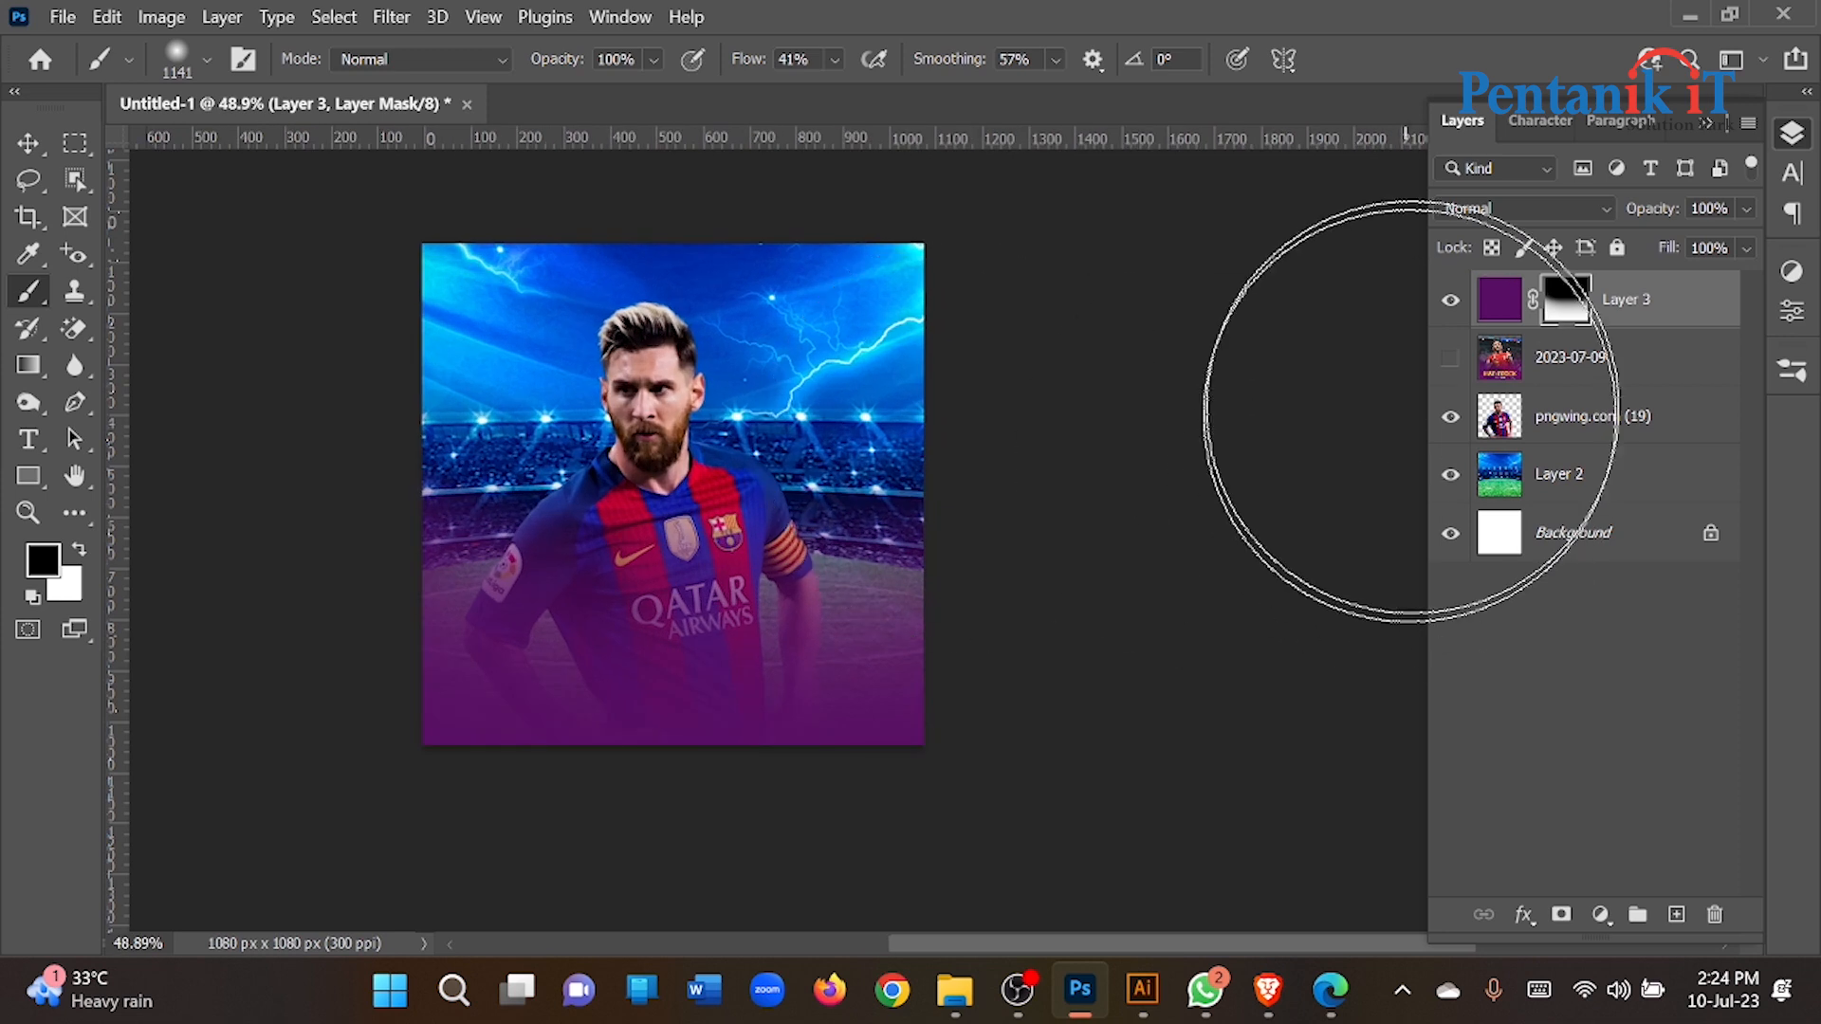
Step: Paint white on the lower part of Layer 3's mask with a brush of about 1149 px to bring back the purple
left_click(81, 550)
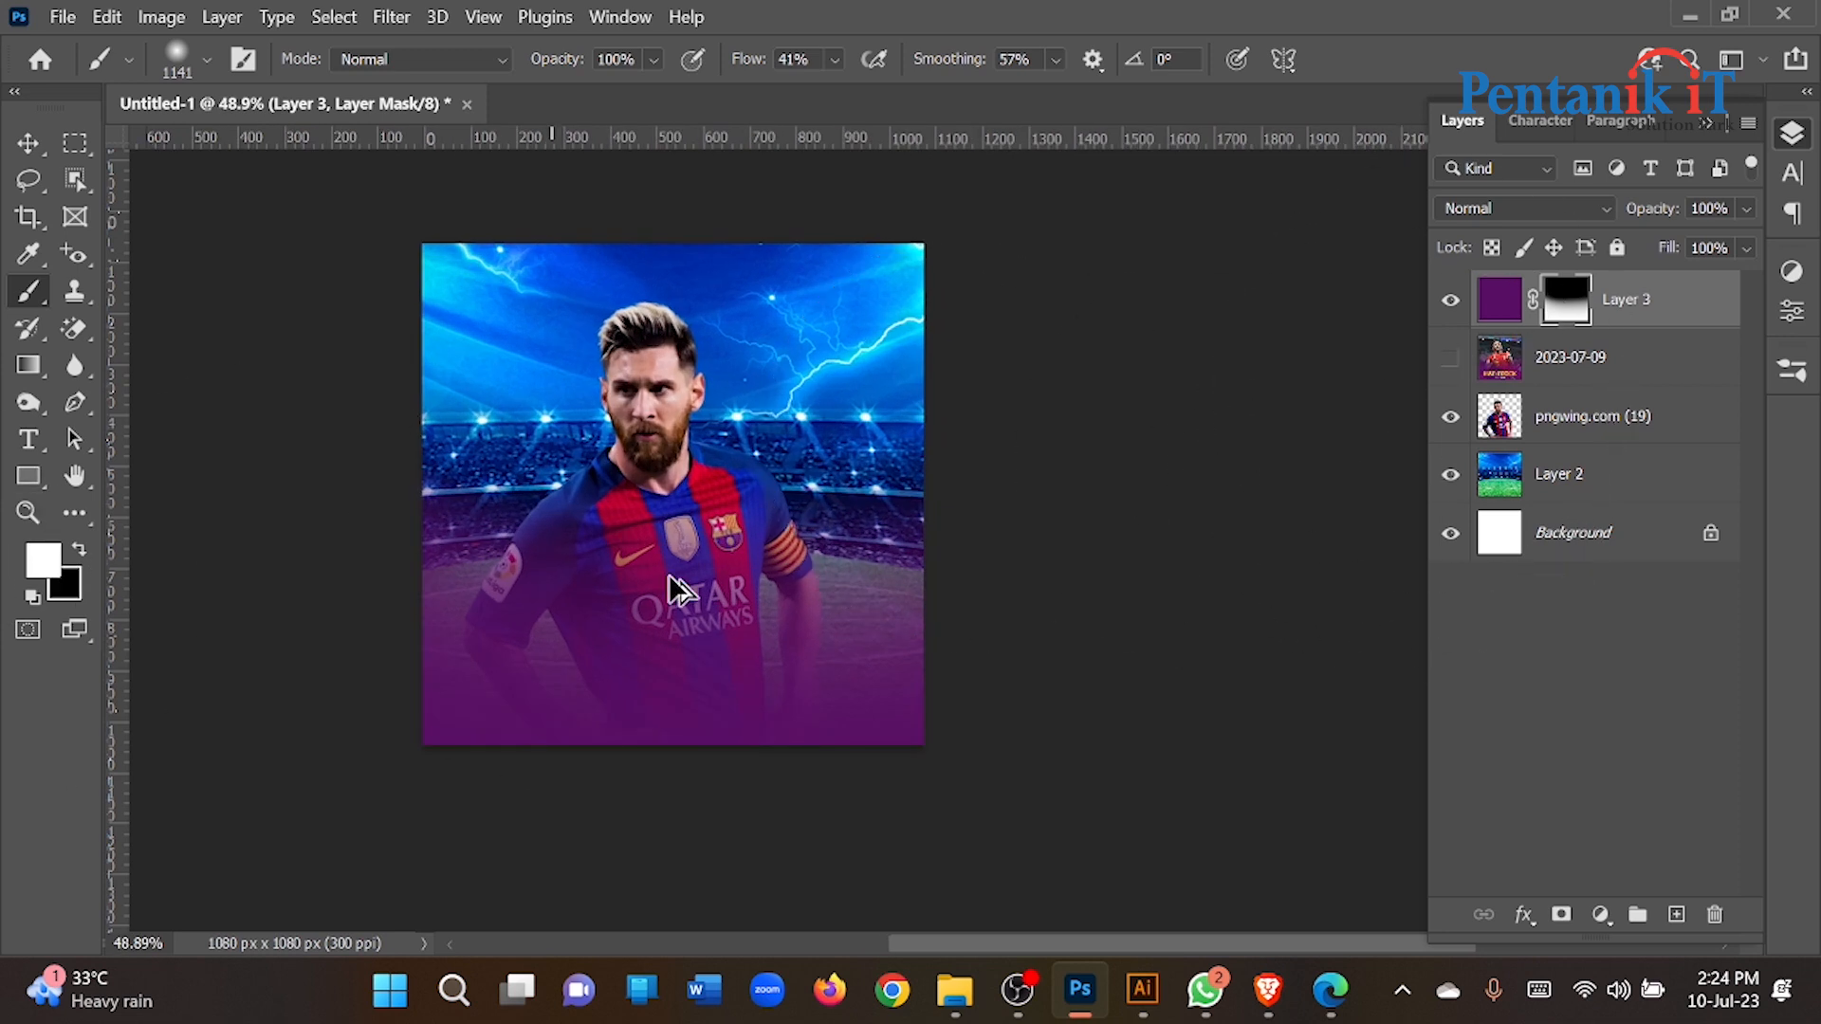
scroll(669, 576, "down", 1)
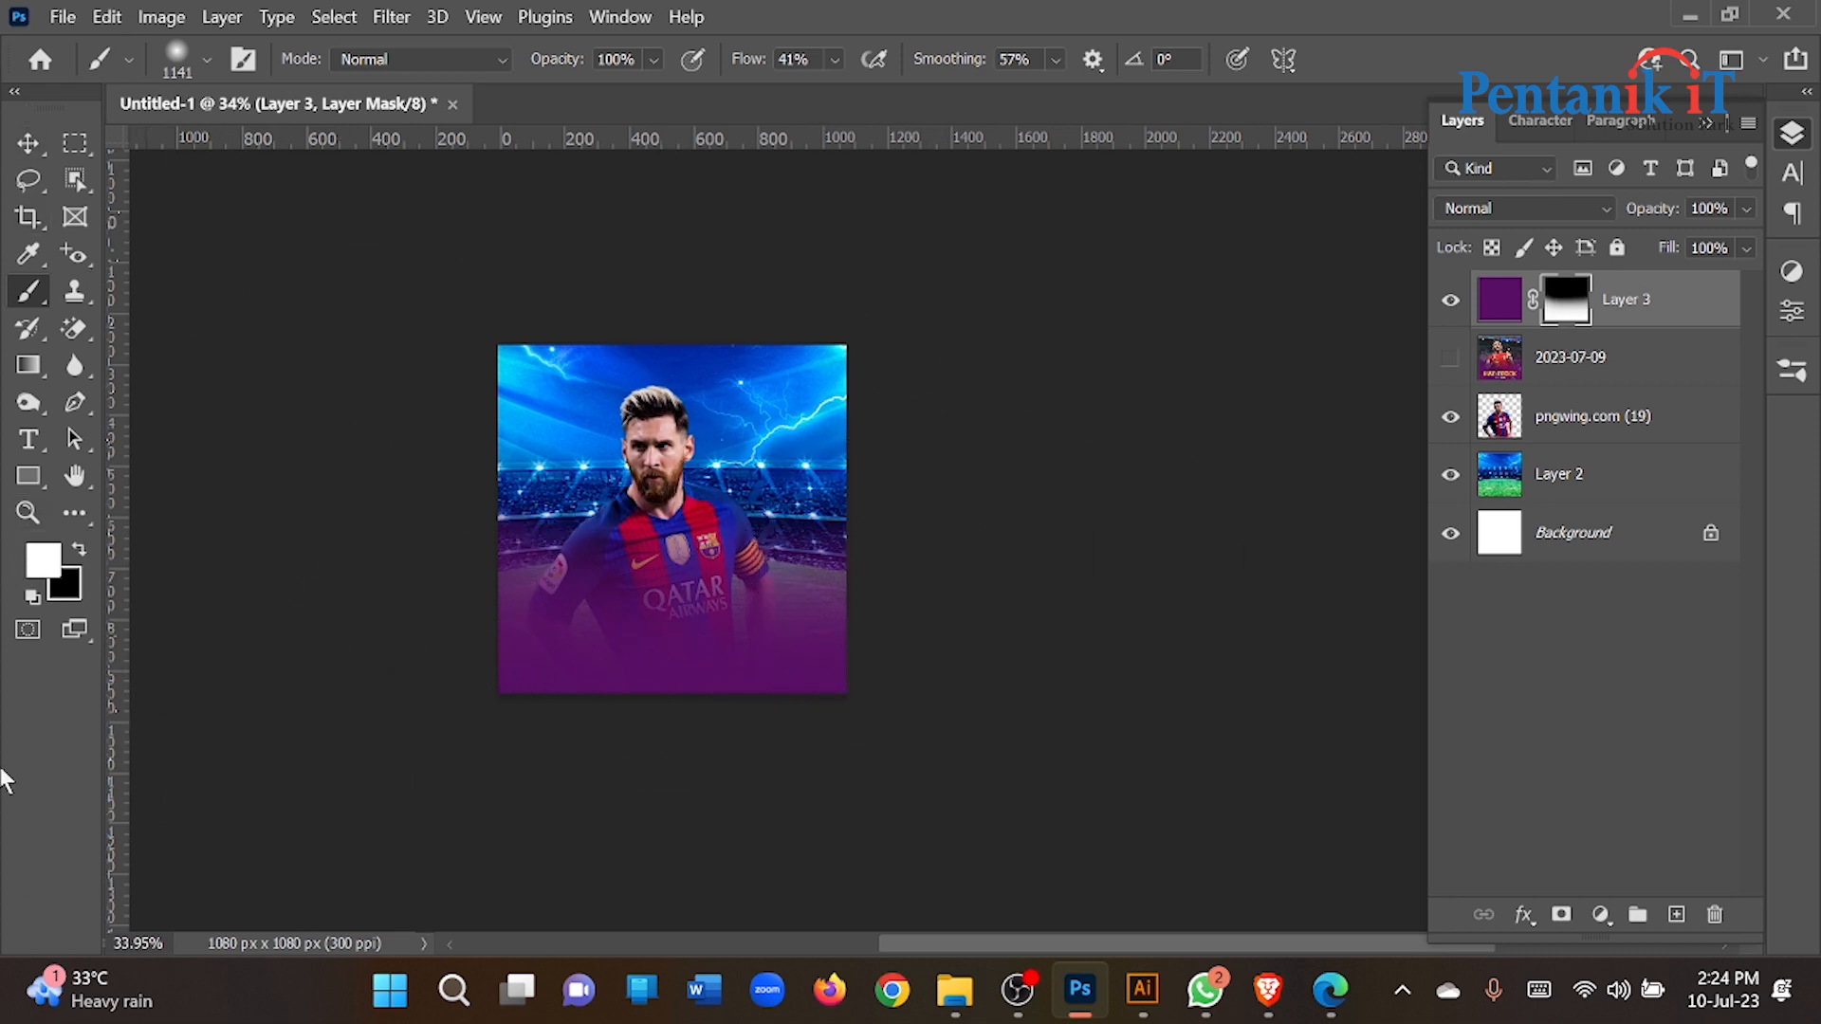
mouse_move(379, 683)
left_mouse_down()
mouse_move(467, 590)
mouse_move(419, 631)
mouse_move(979, 625)
left_mouse_up()
left_click(592, 544)
left_click_drag(590, 534, 604, 834)
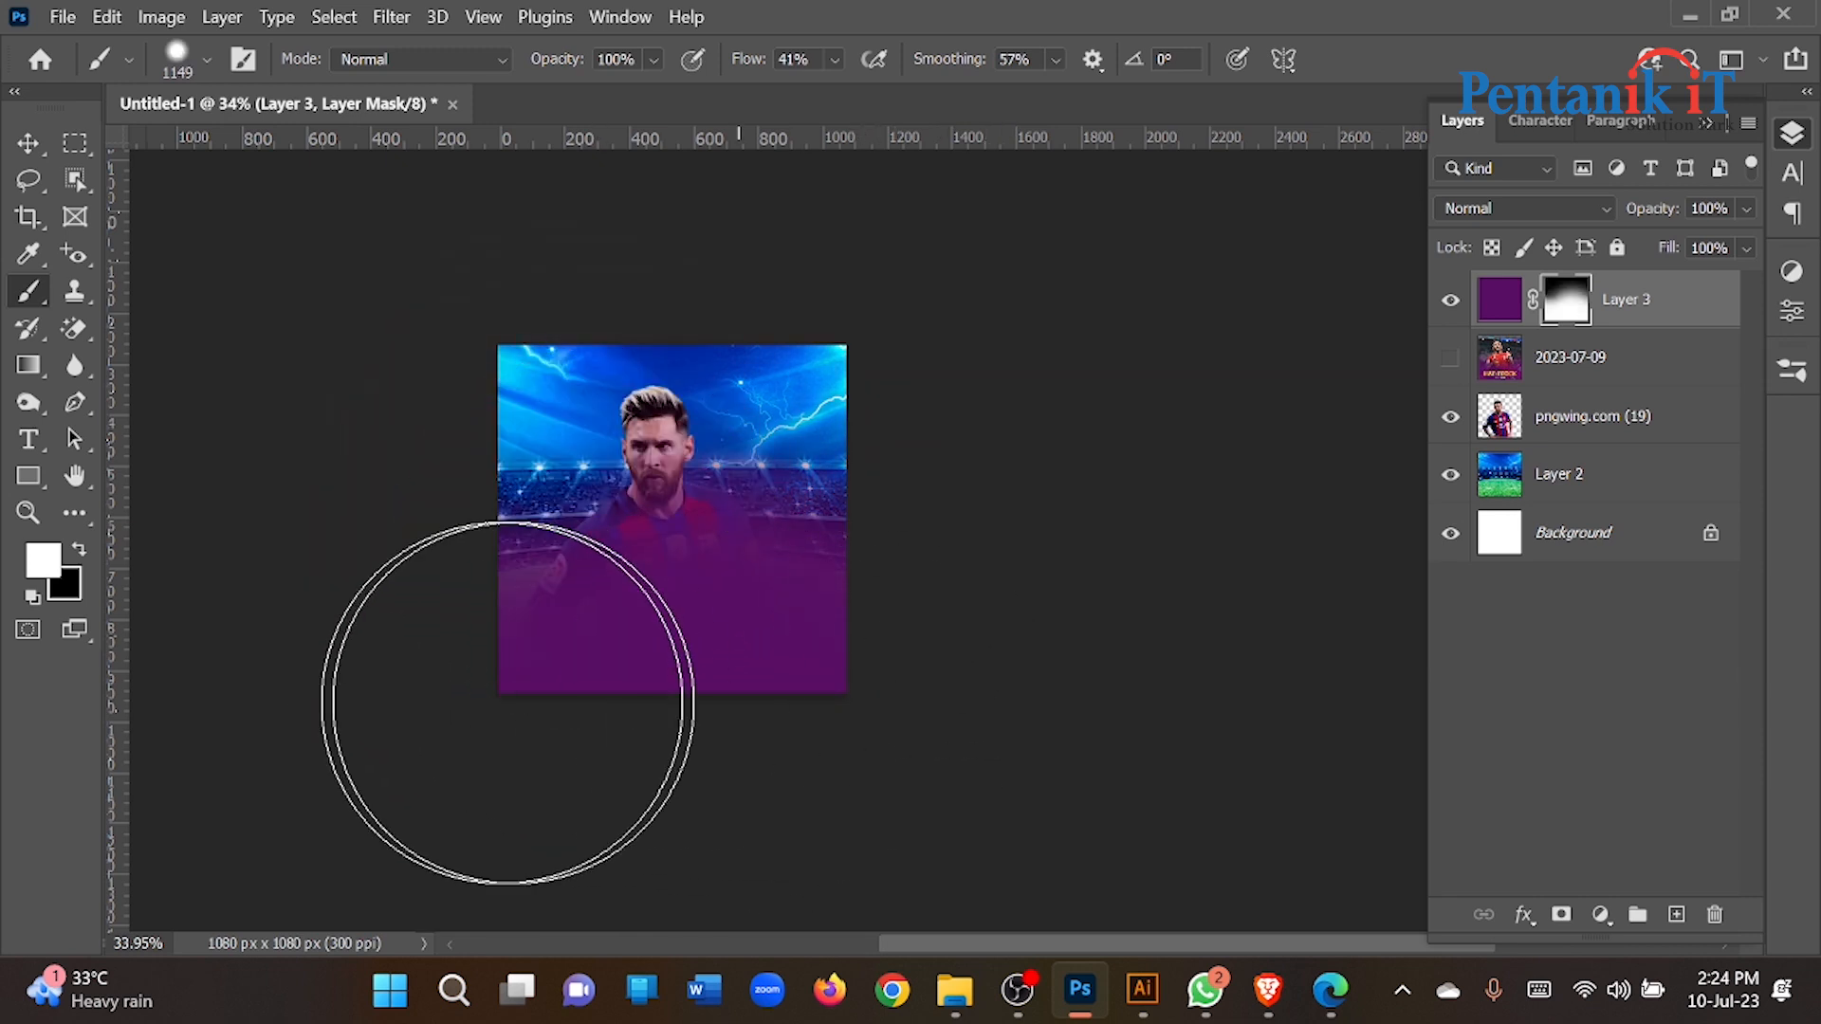
Step: Paint the upper part of Layer 3's mask black to reveal the player down to the chest, and deselect the layer
key("x")
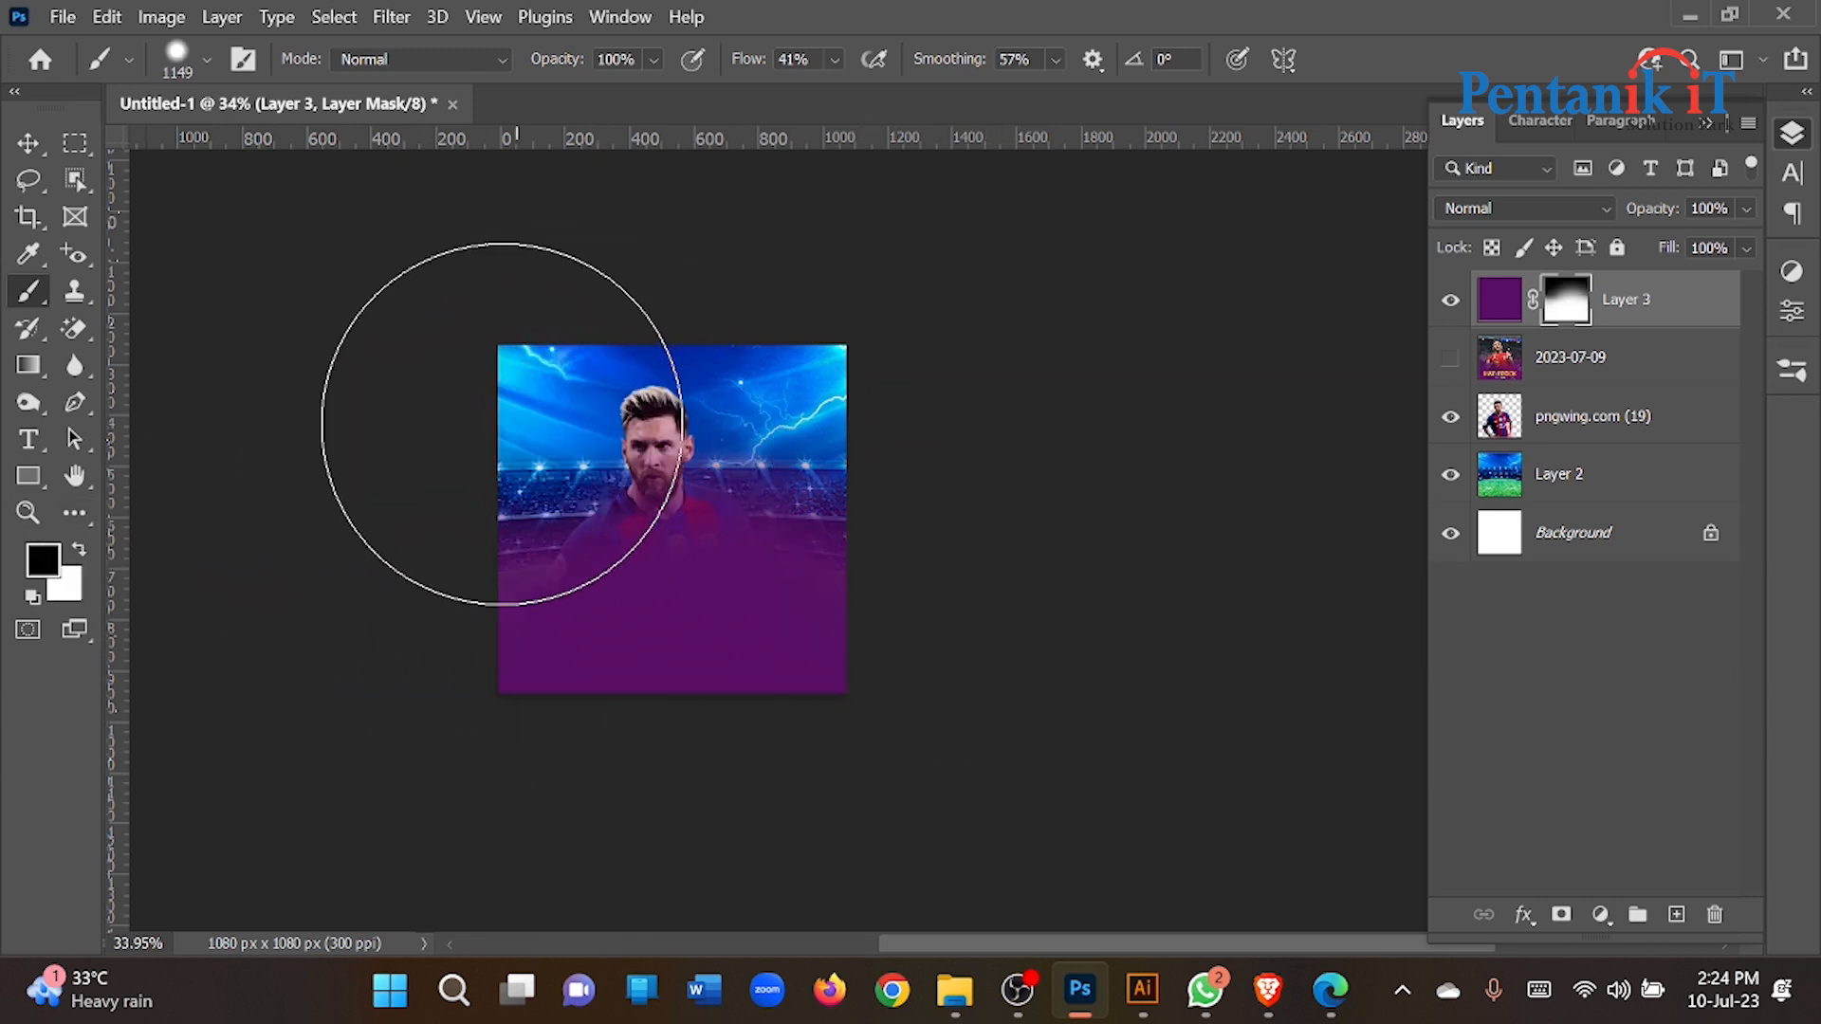
left_click_drag(549, 366, 1199, 396)
key("ctrl+z")
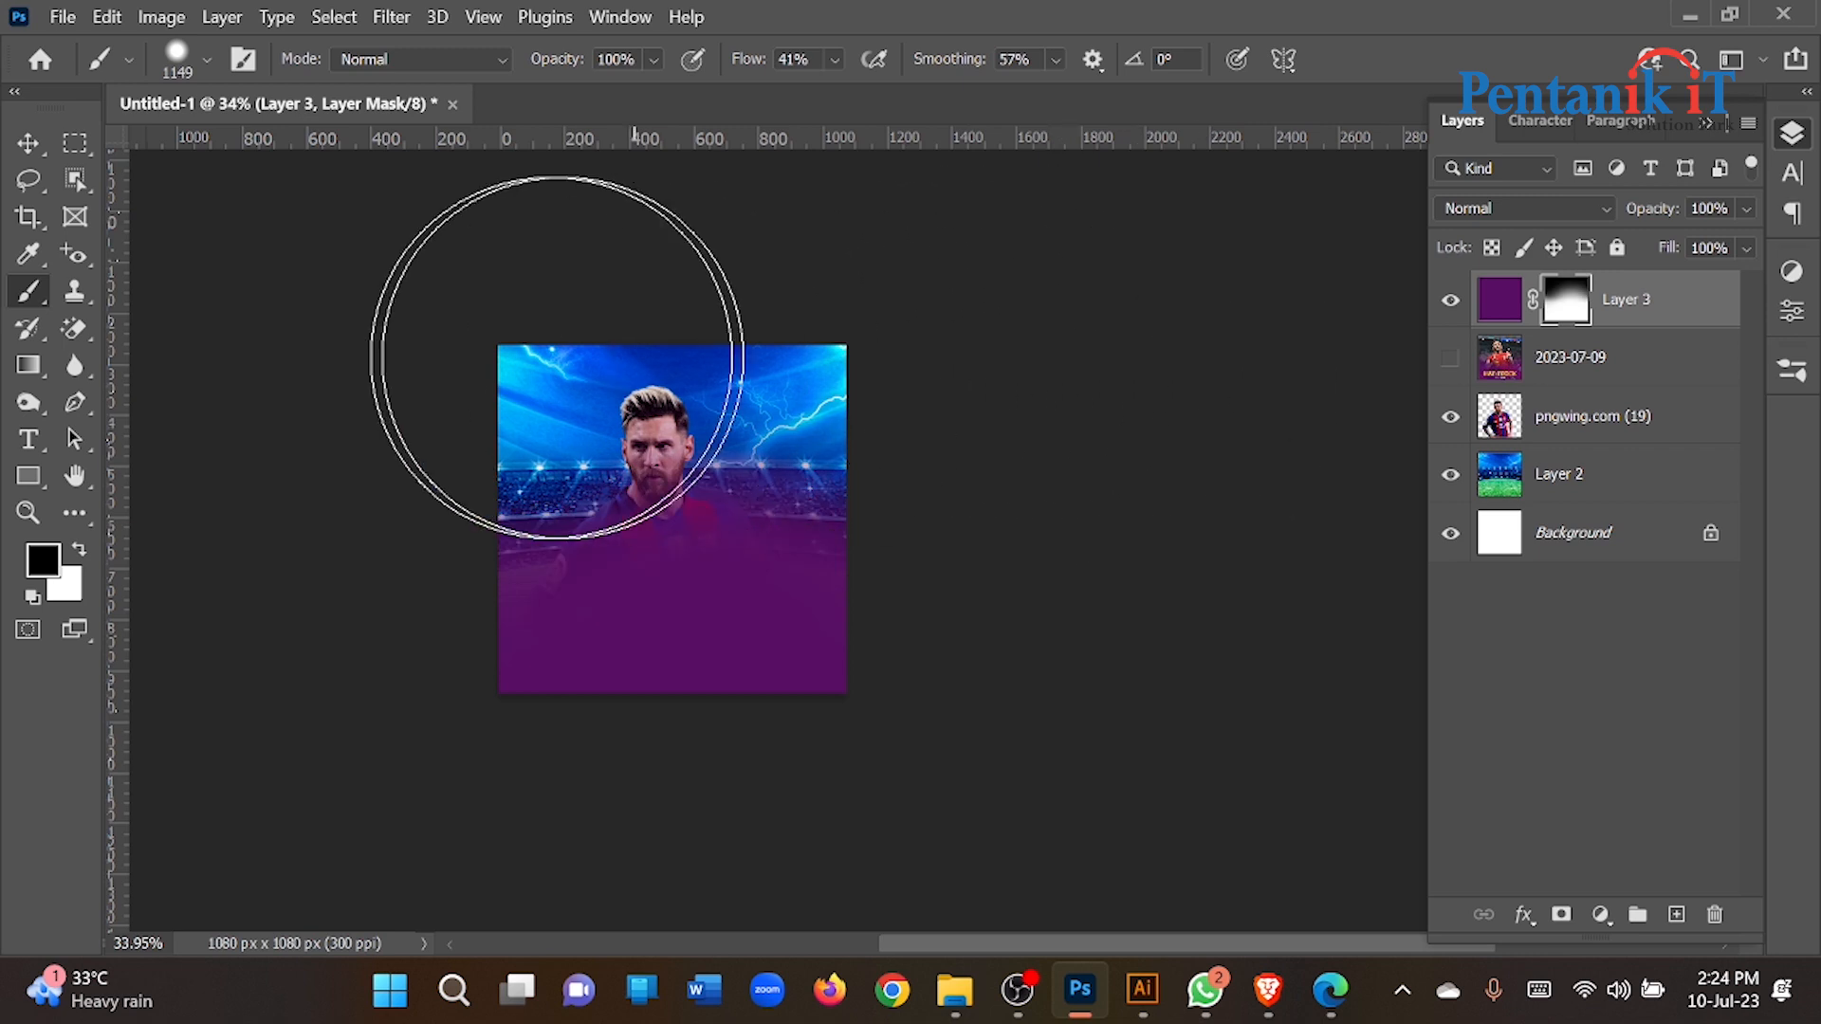
mouse_move(896, 375)
left_mouse_down()
mouse_move(750, 389)
mouse_move(963, 418)
left_mouse_up()
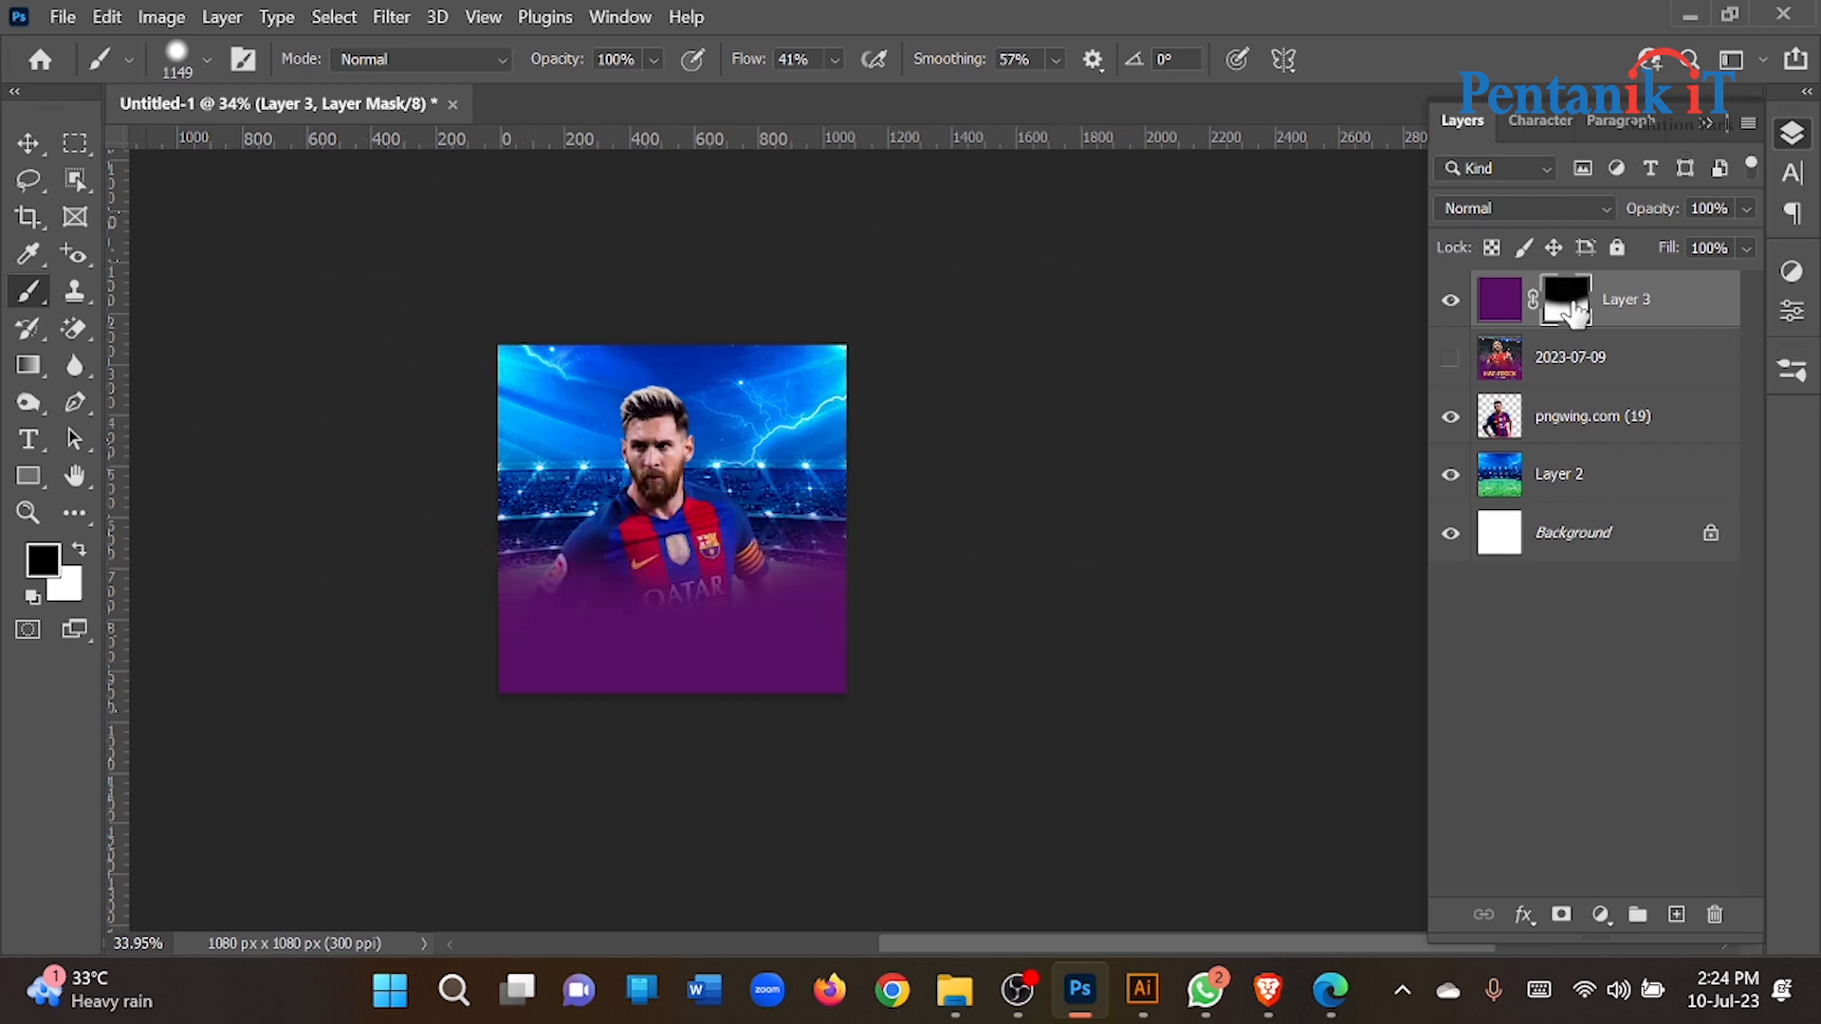
left_click(28, 152)
left_click(340, 394)
scroll(519, 619, "up", 3)
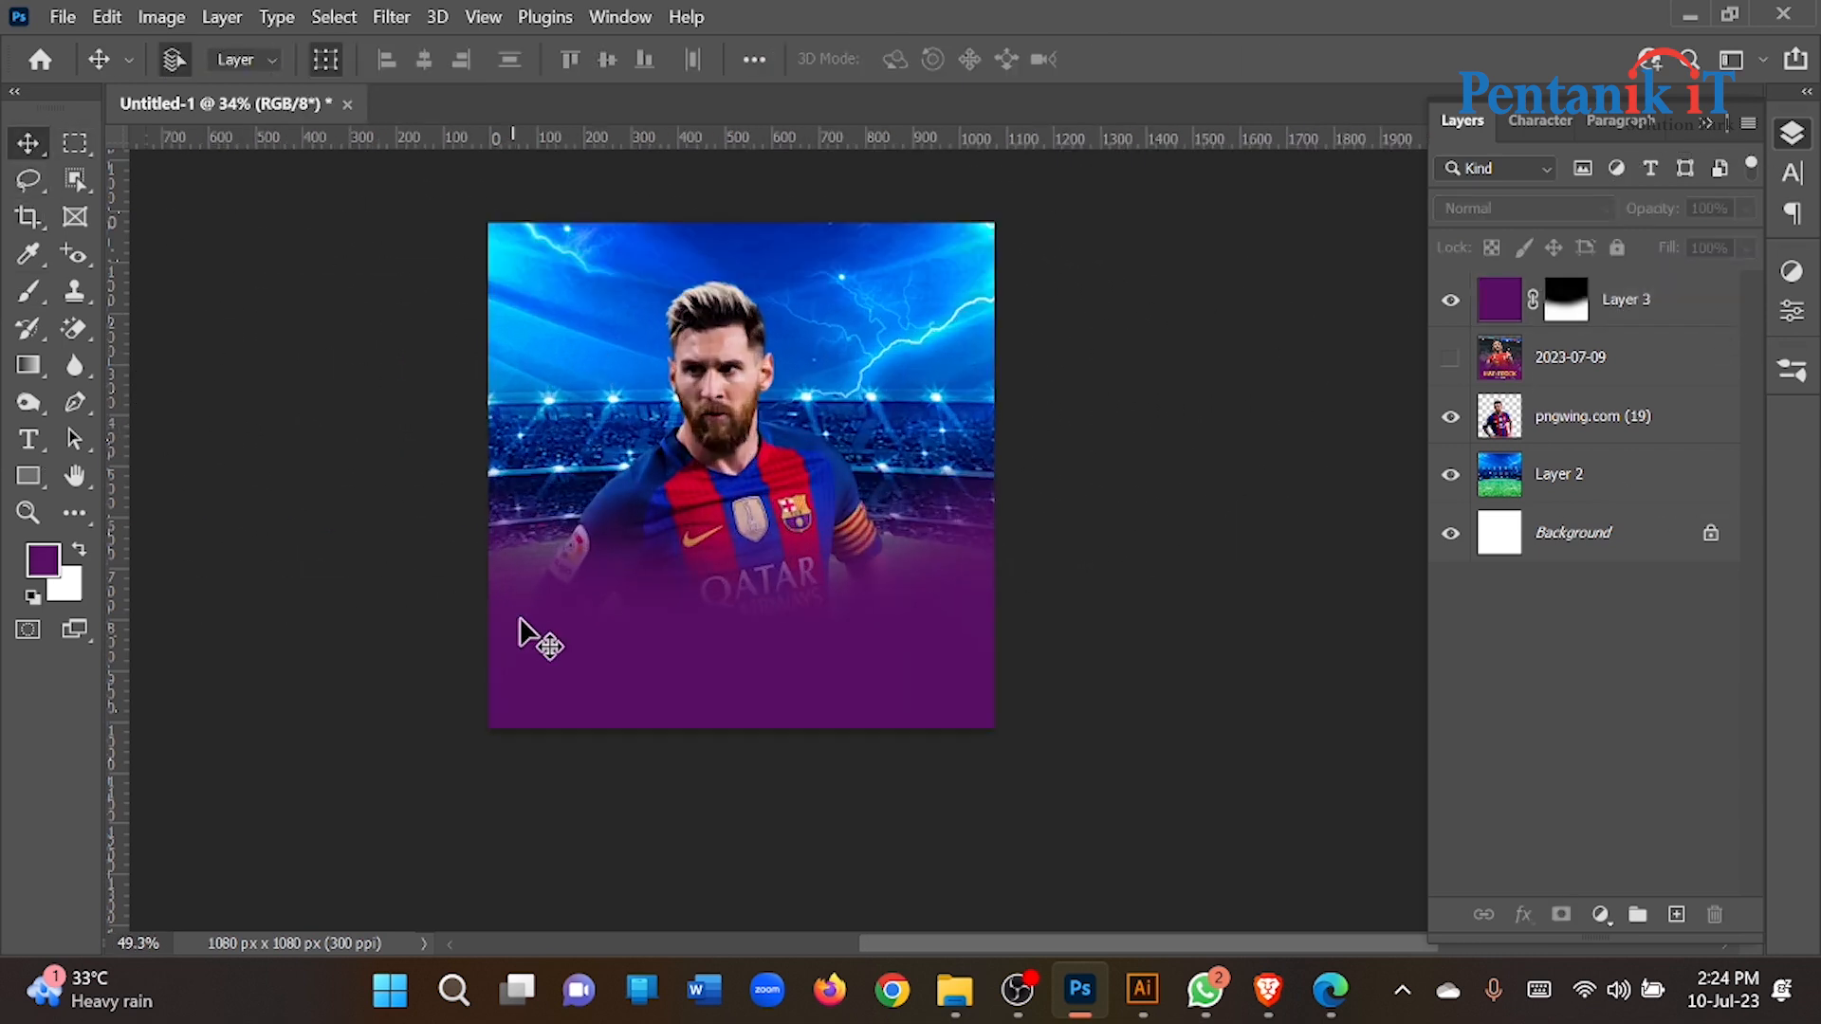
Step: Stack the 2023-07-09 reference above Layer 3 and toggle it to compare with the composition, leaving it hidden
scroll(587, 607, "down", 1)
left_click_drag(1650, 363, 1610, 306)
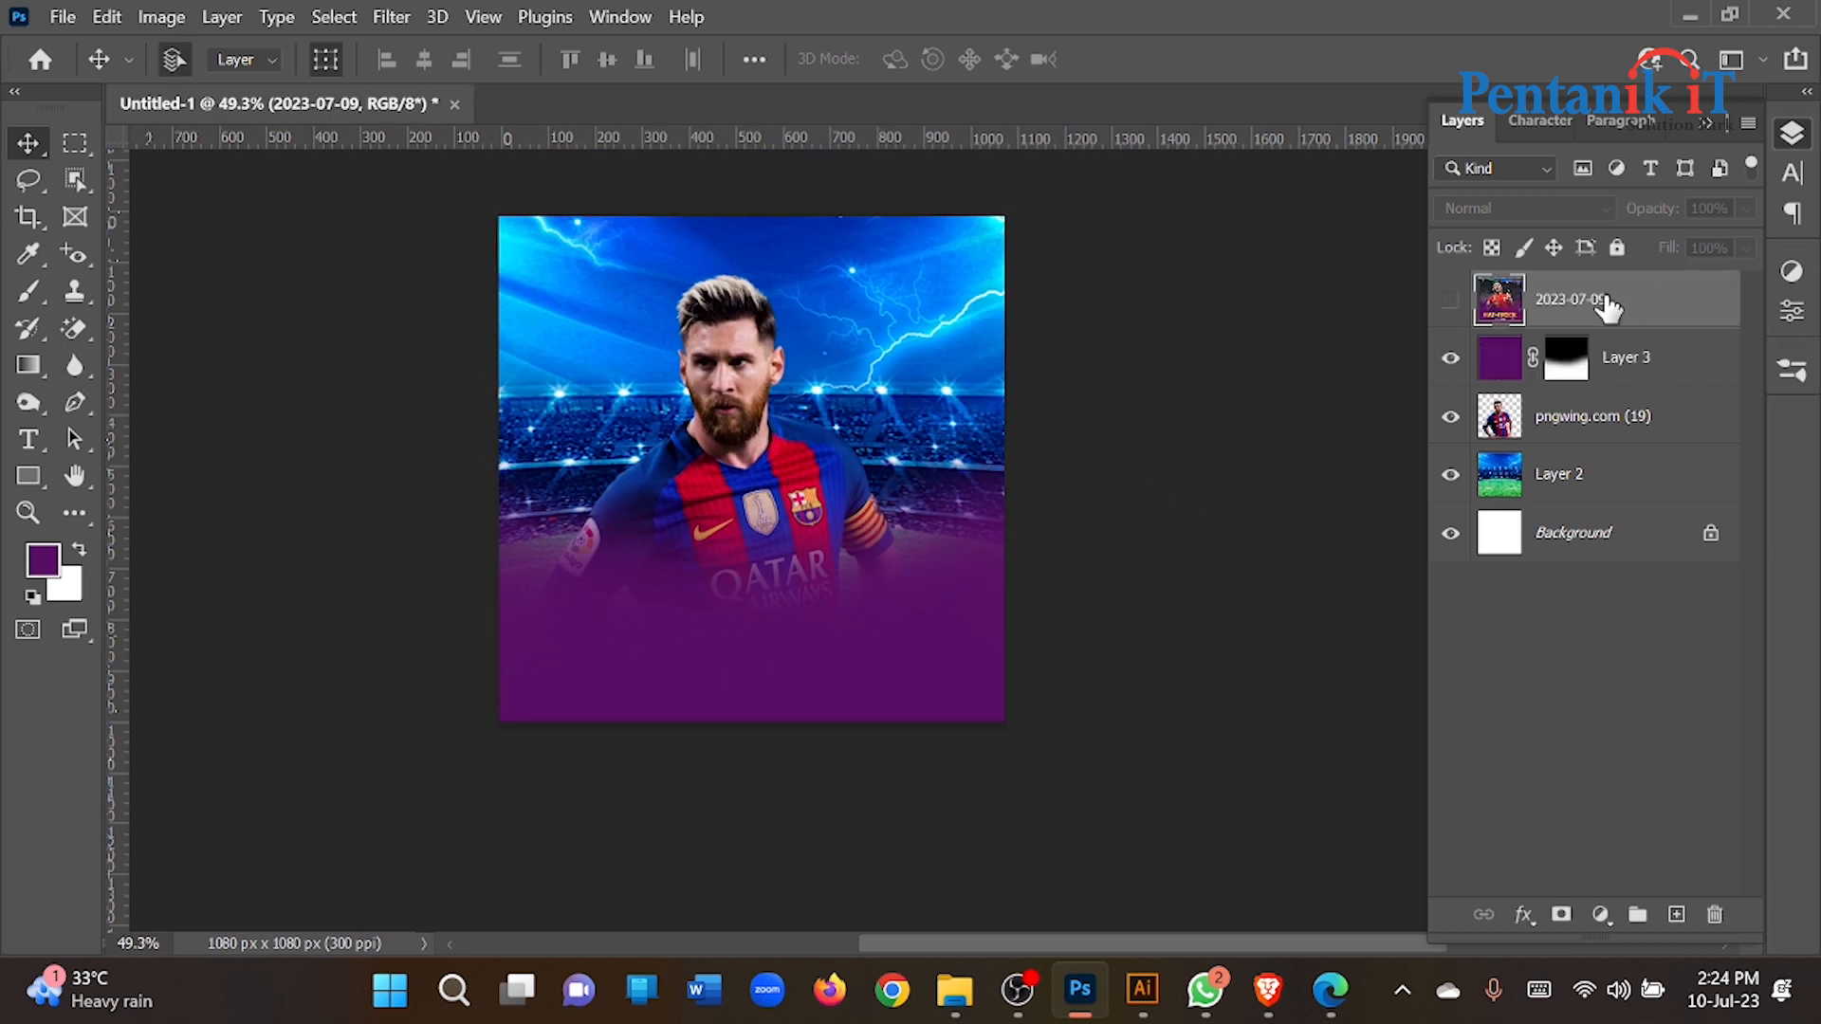
left_click(1450, 299)
left_click(1449, 302)
left_click(1448, 302)
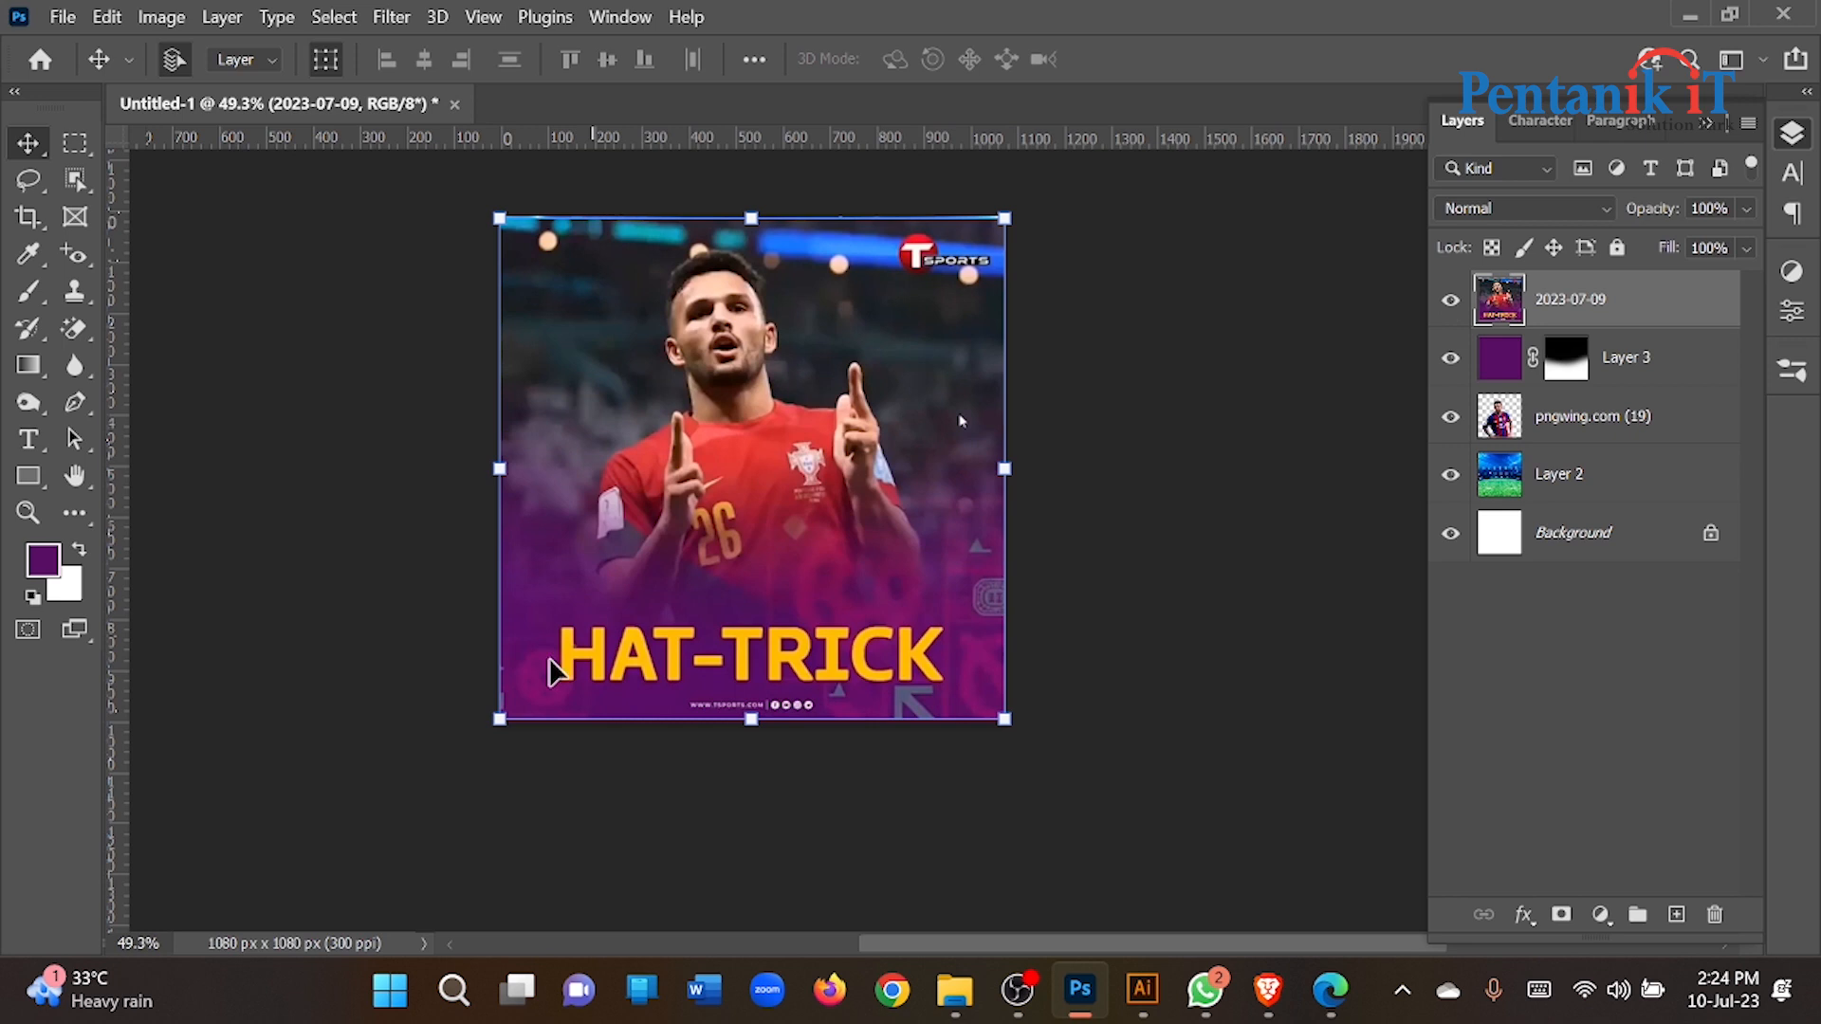
left_click(1448, 302)
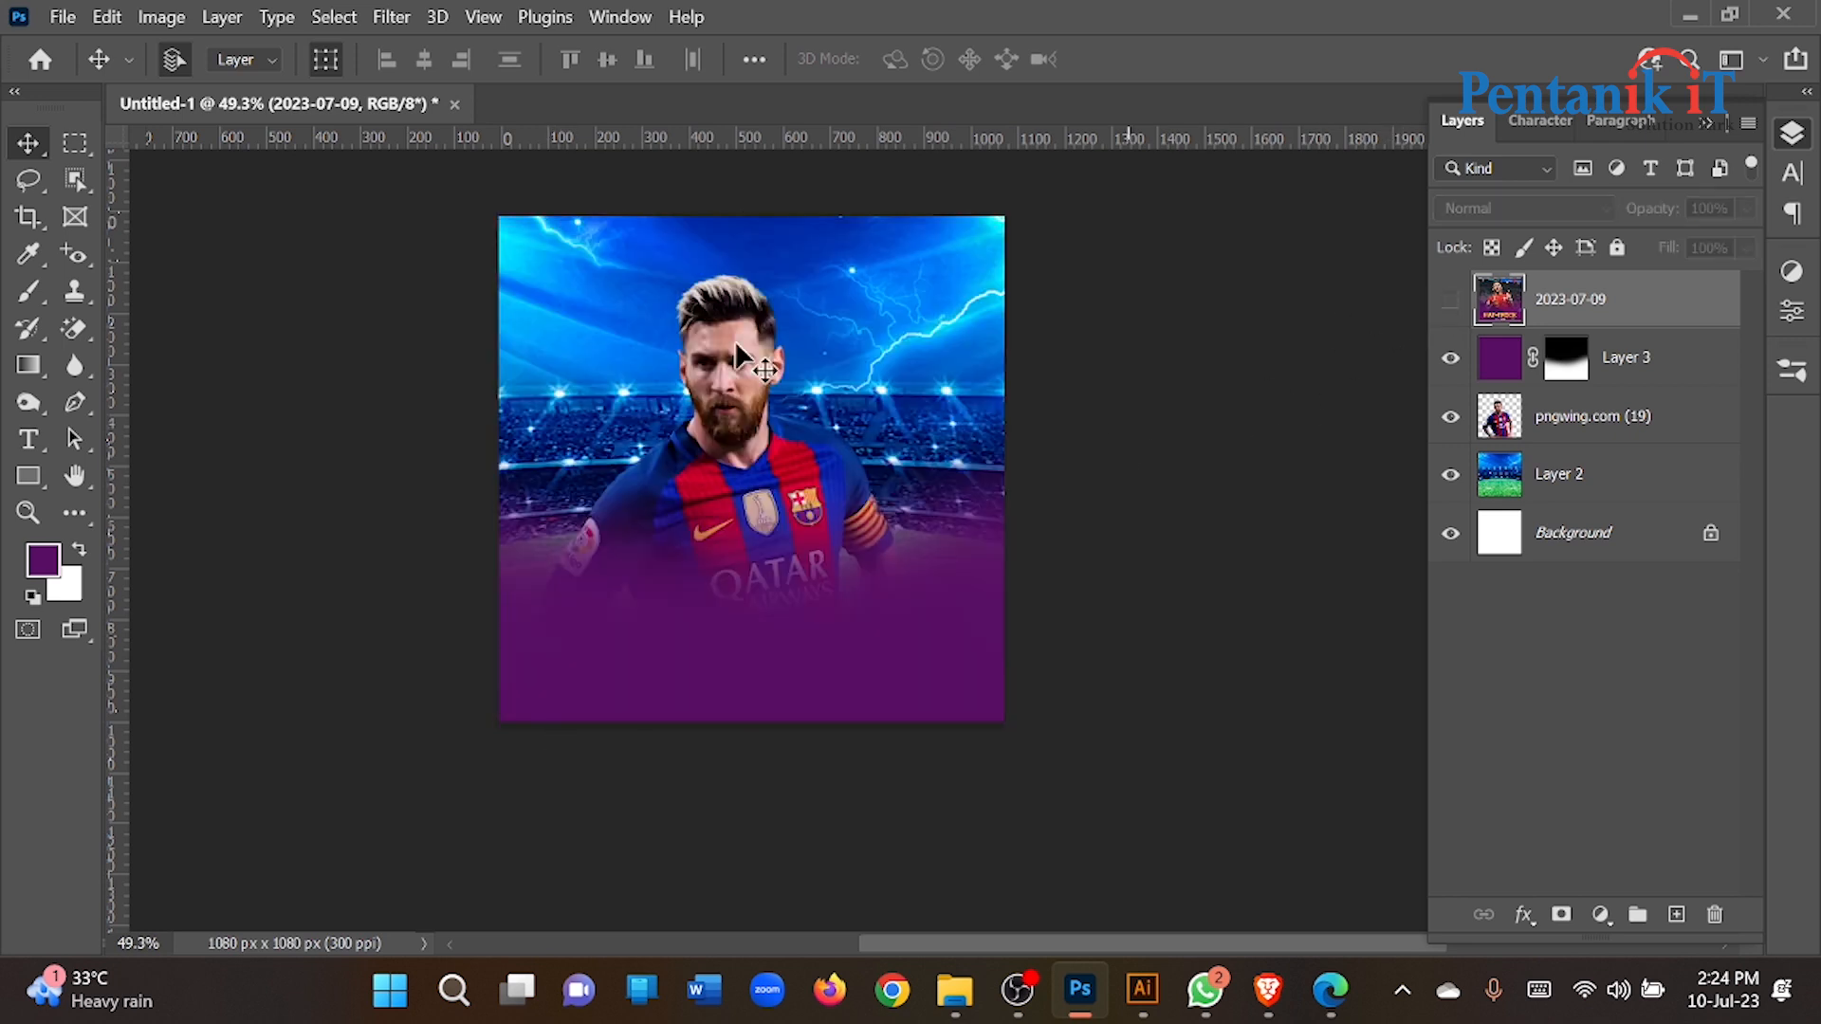
Step: Add the text "Goal By Messi" in the purple area at the bottom of the poster
scroll(671, 496, "down", 1)
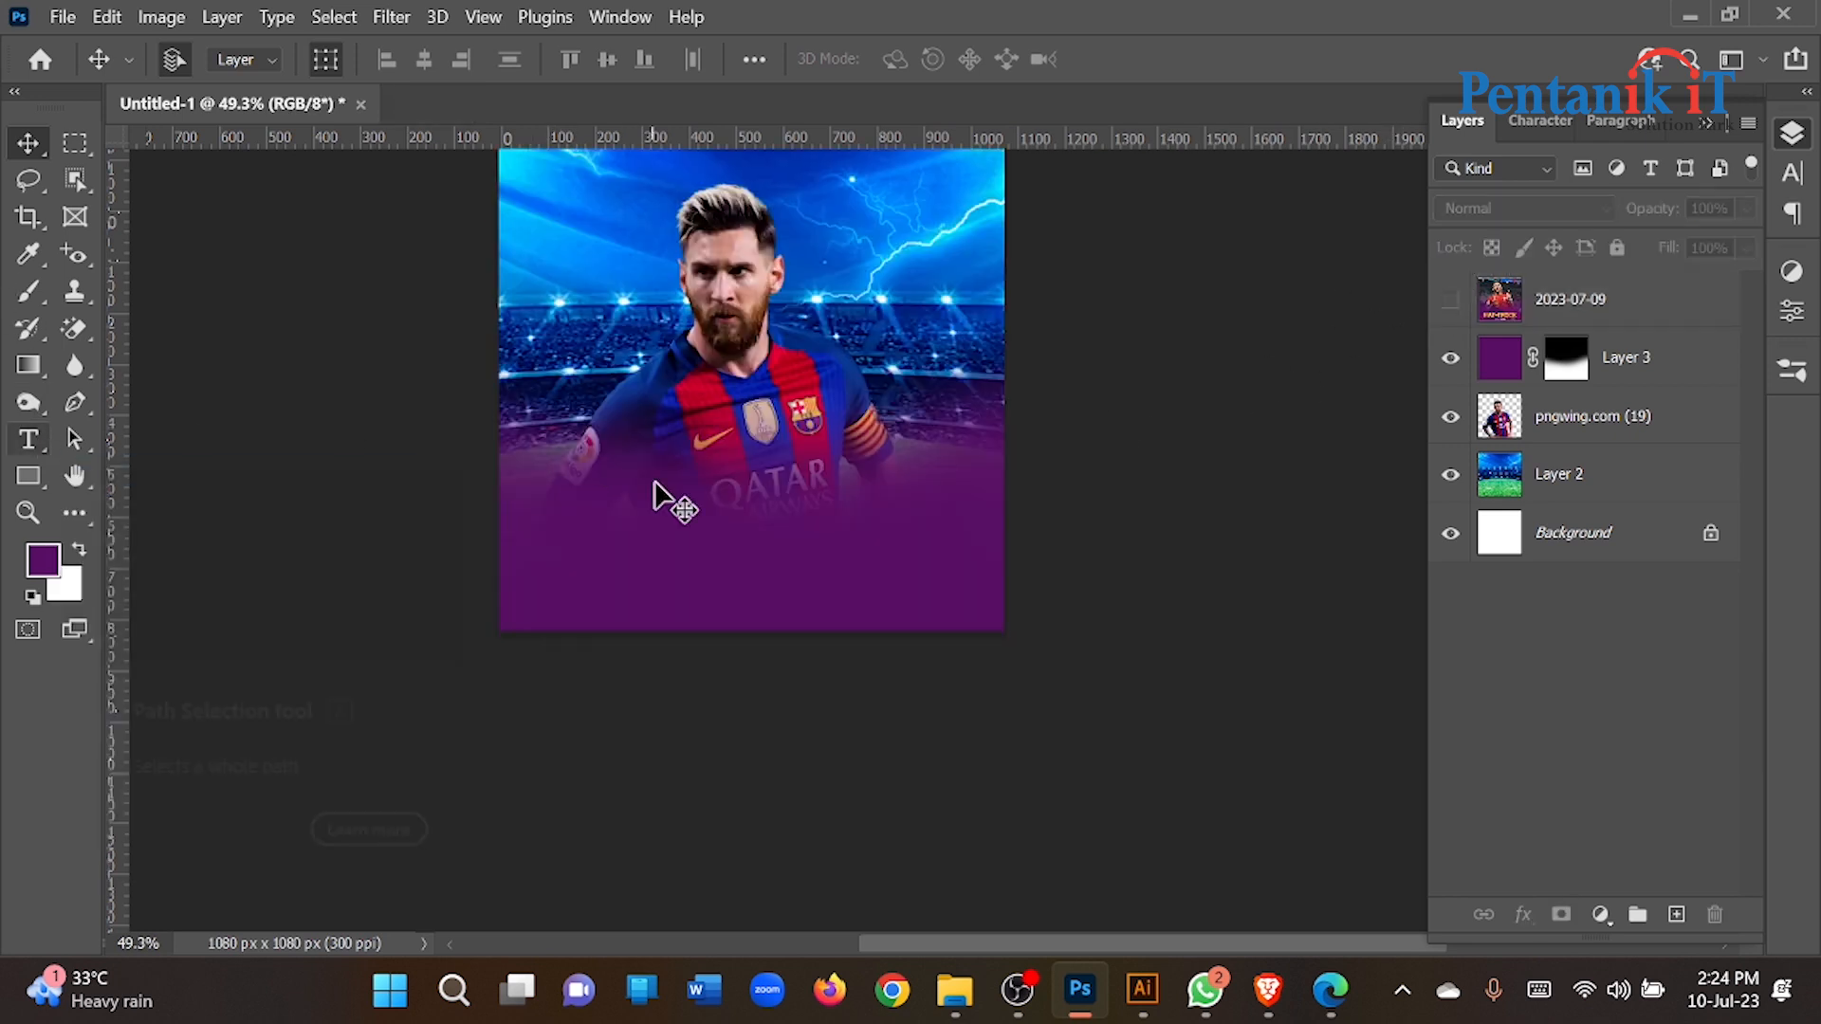
scroll(675, 517, "down", 1)
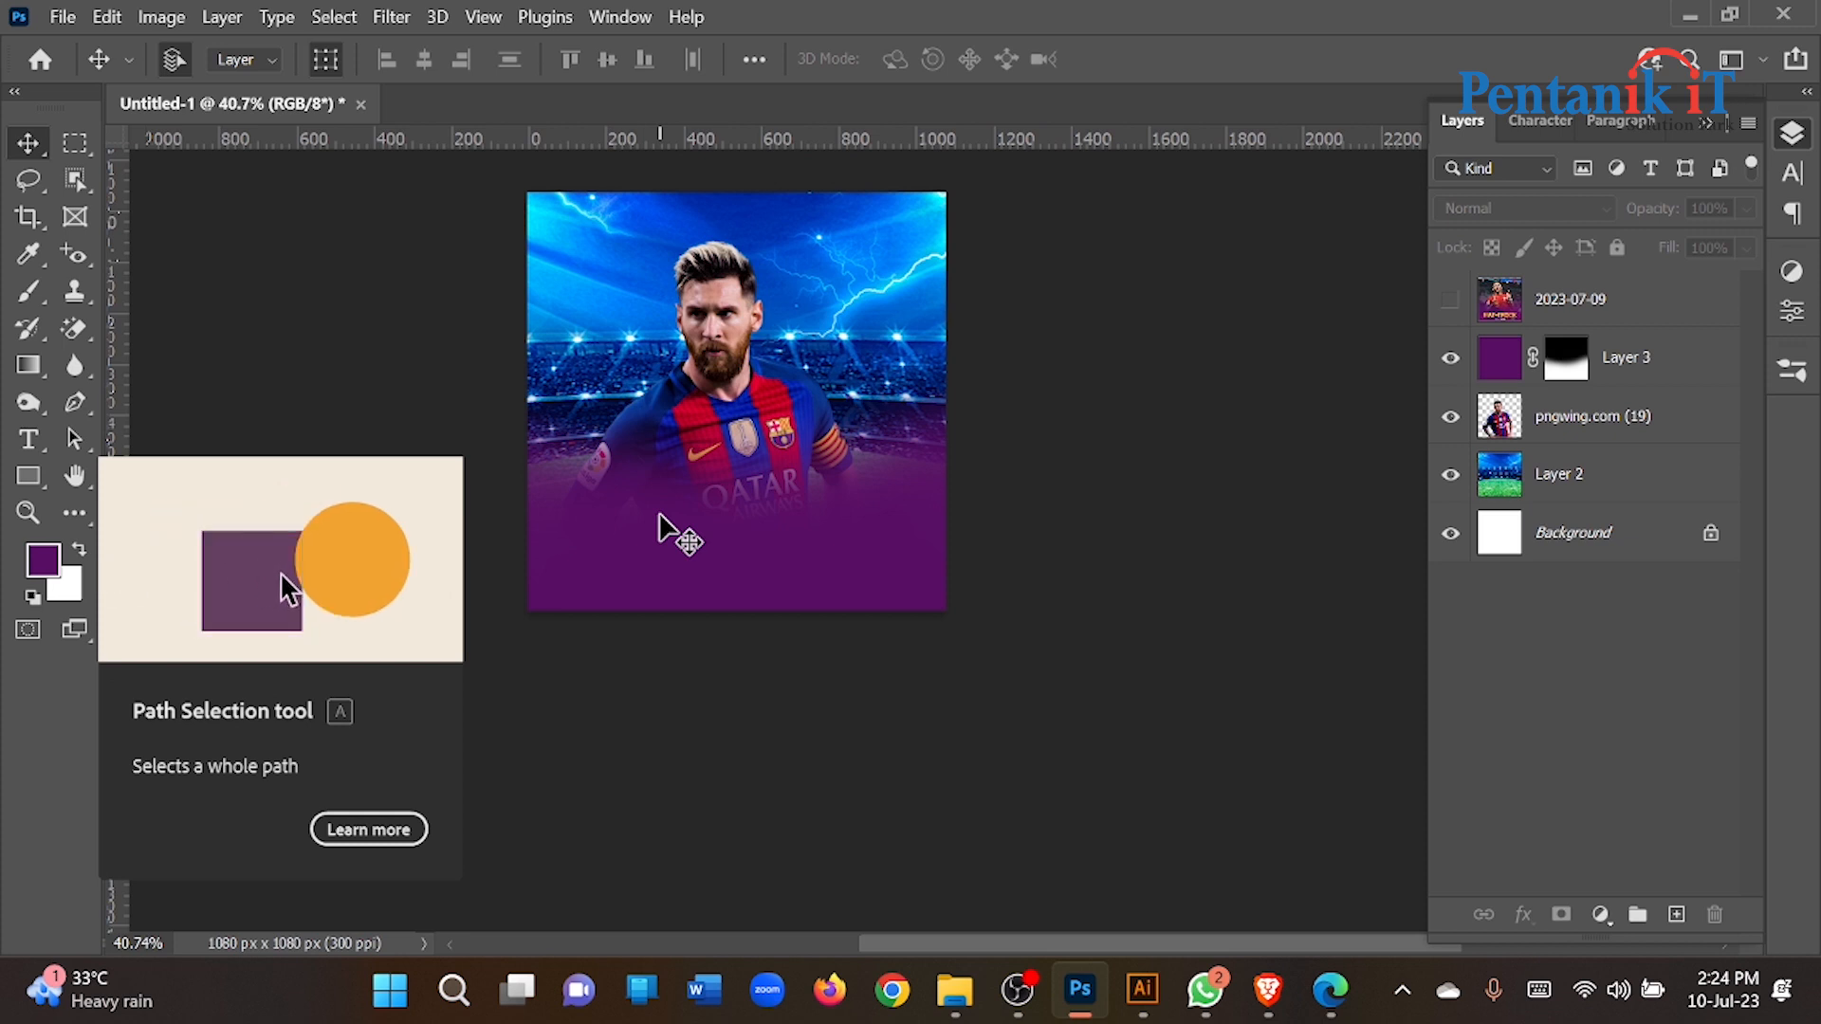
left_click(33, 439)
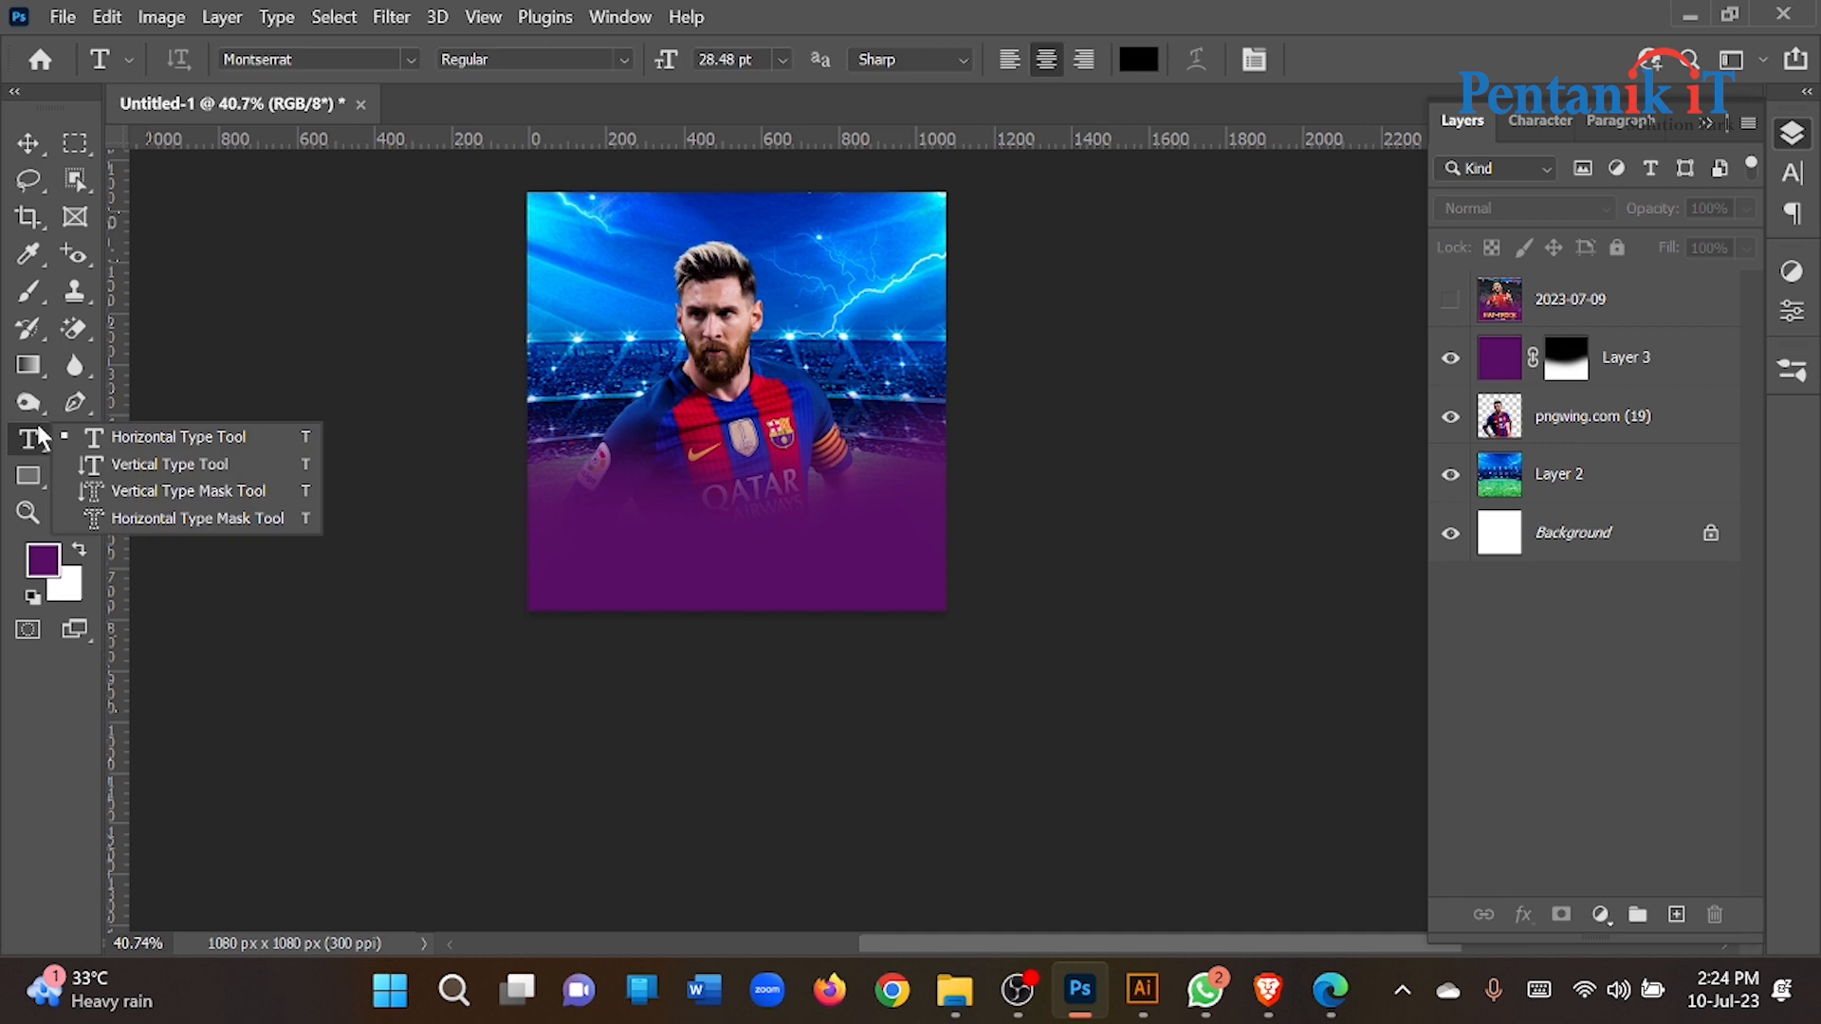
left_click(133, 424)
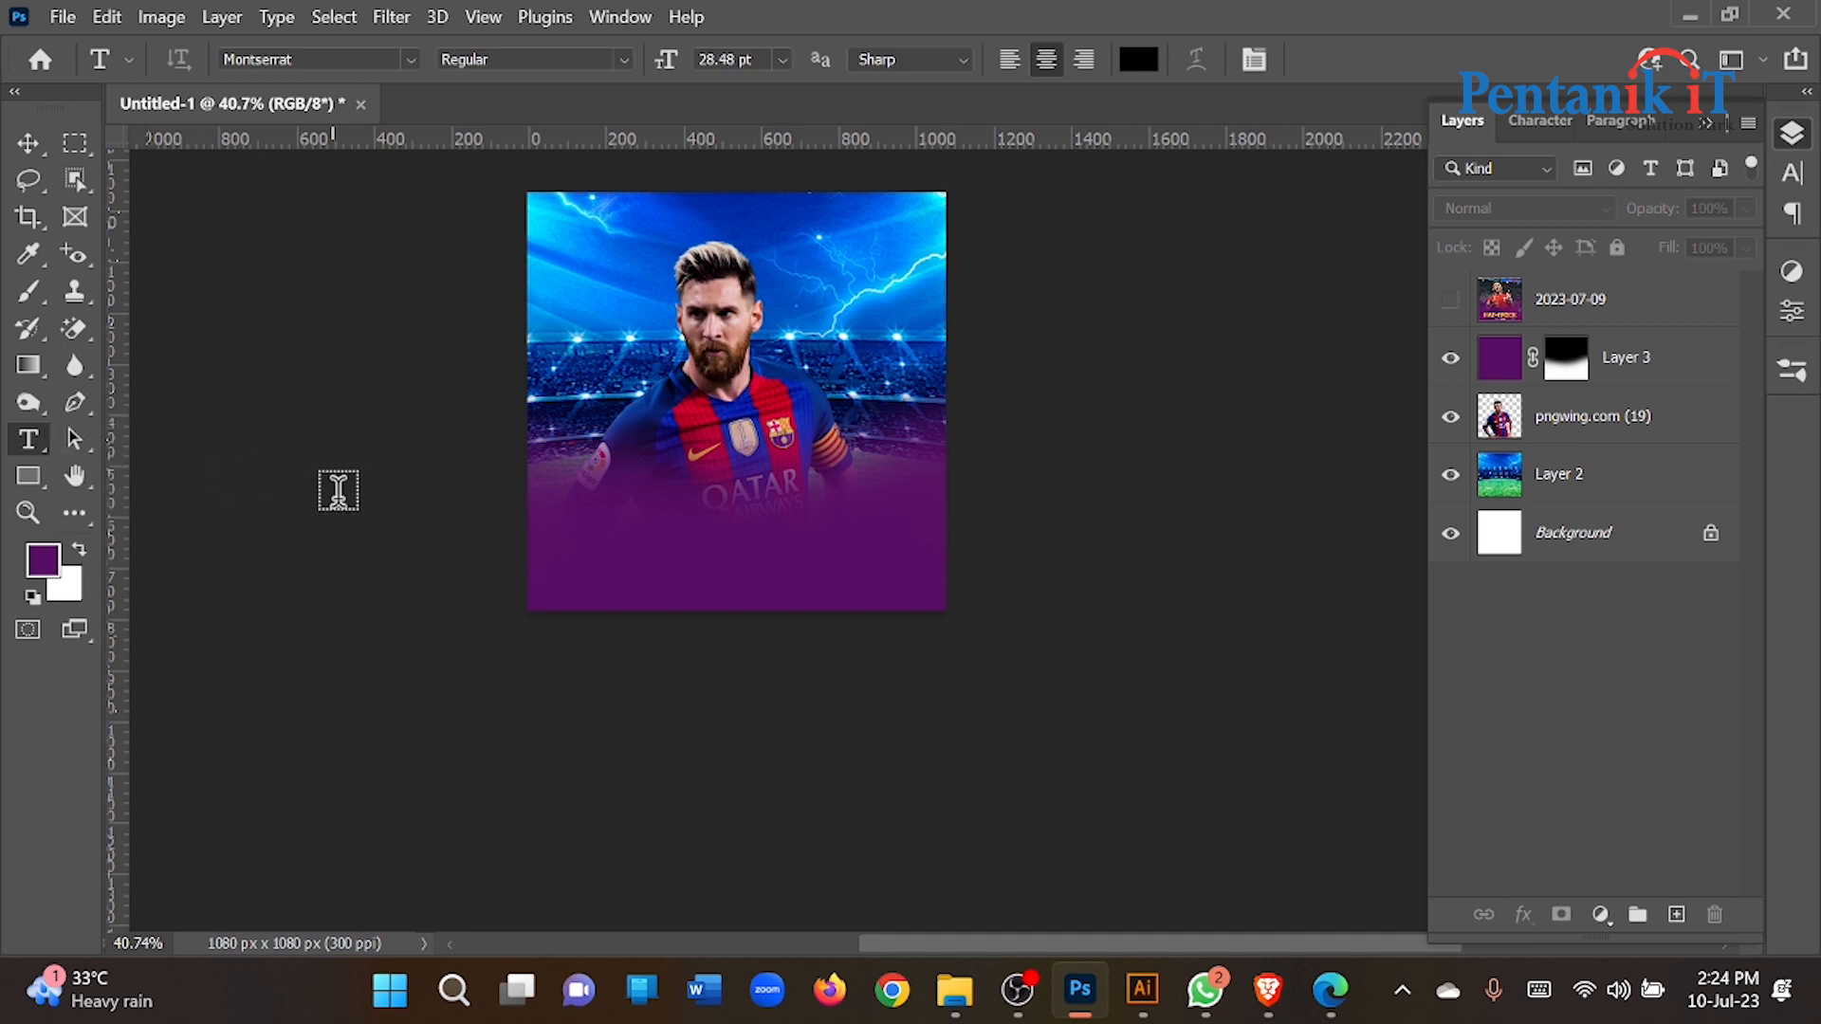
scroll(622, 557, "up", 2)
left_click(625, 562)
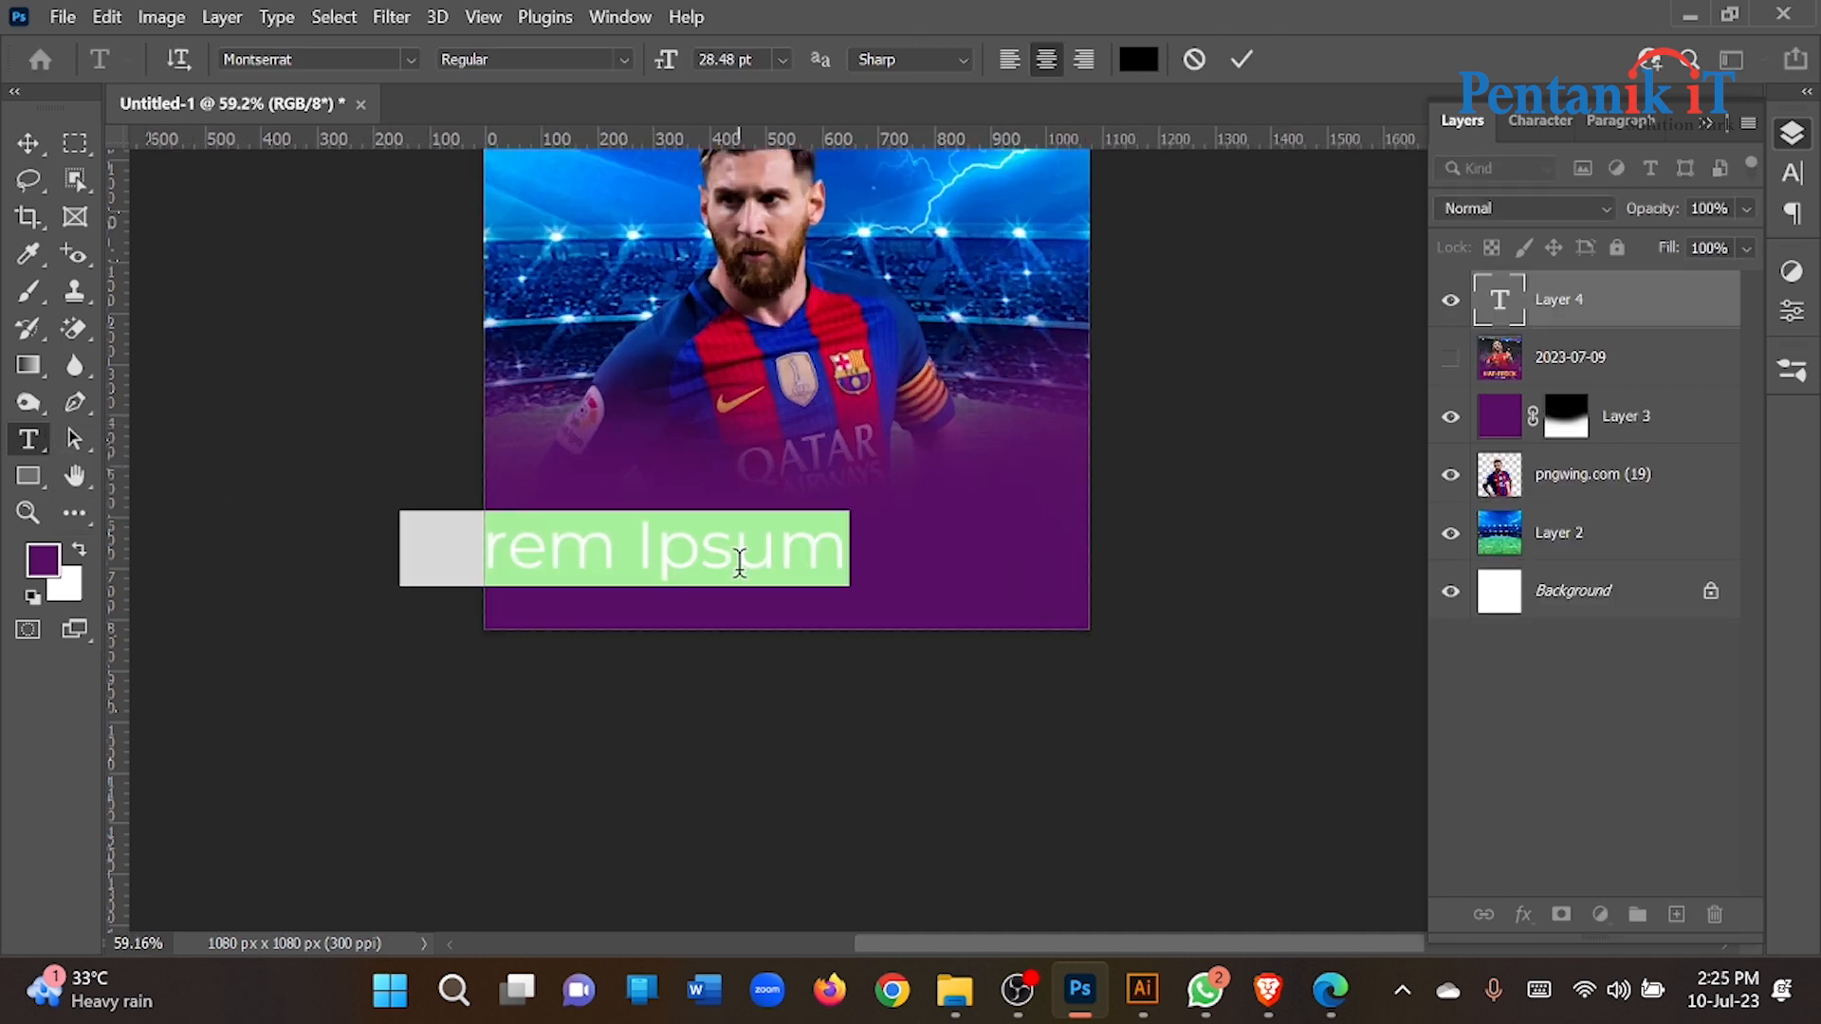
type("Goal")
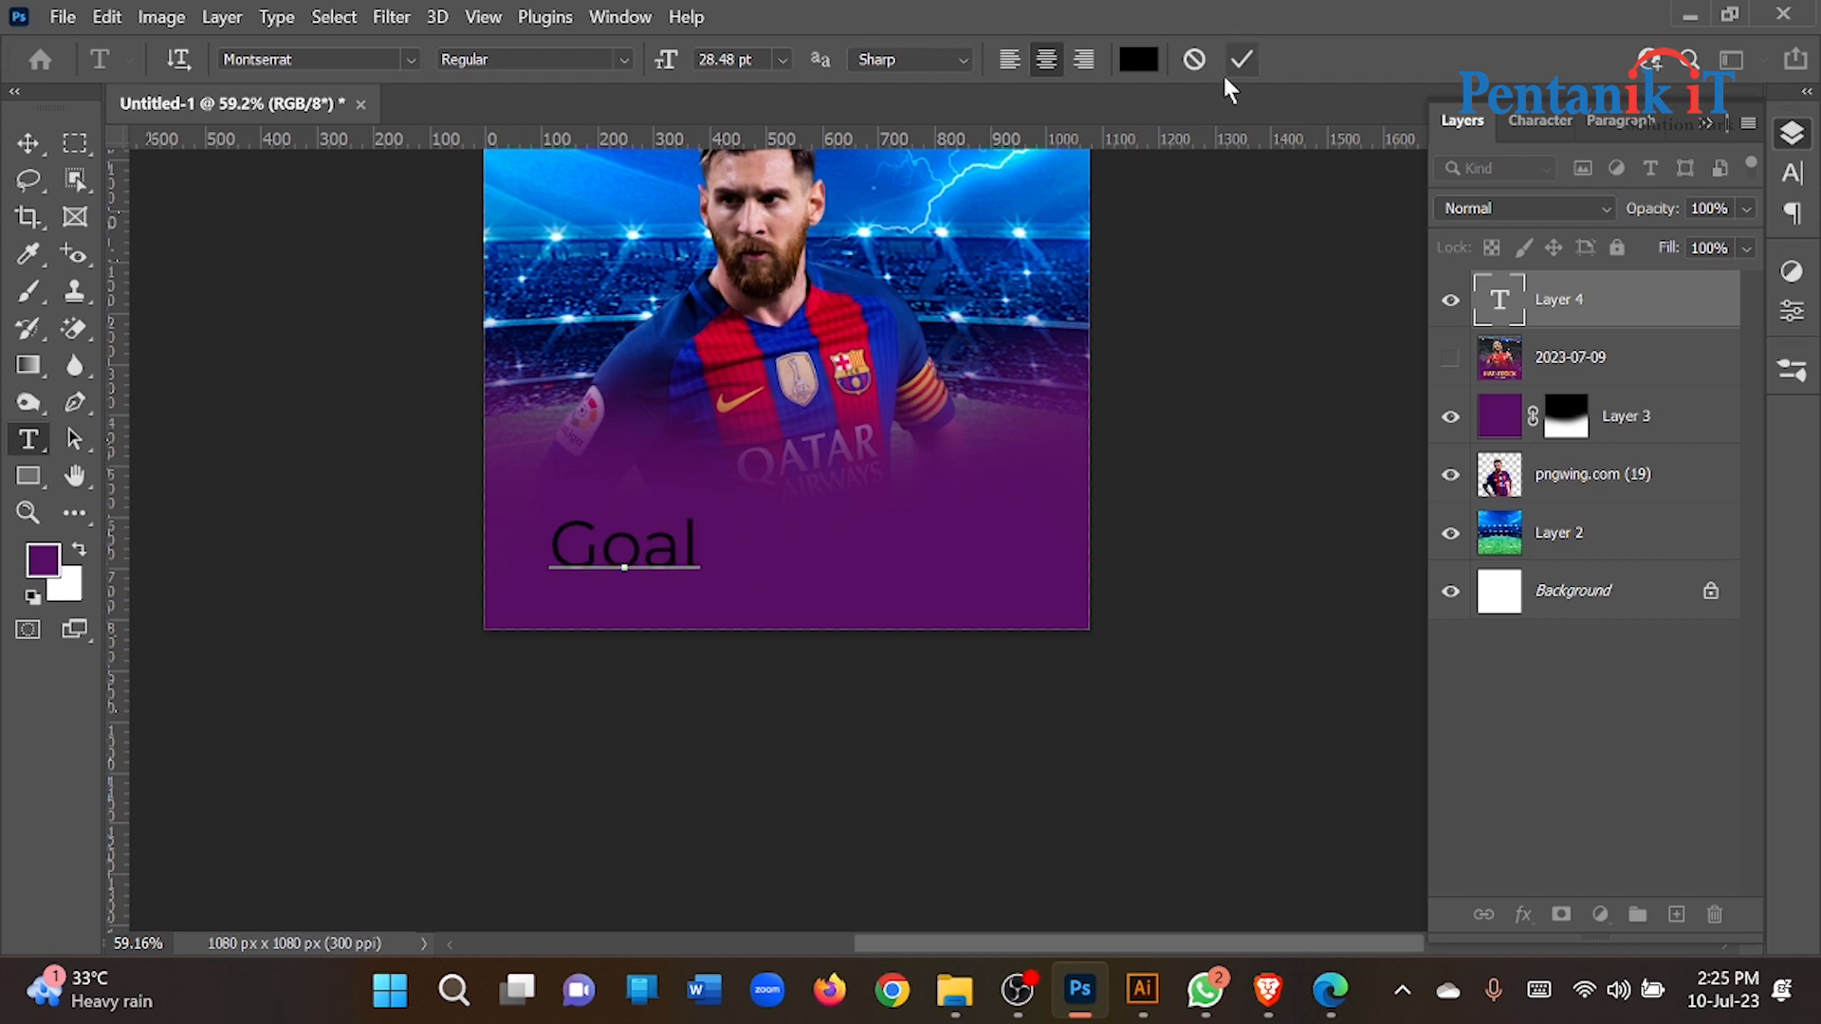
type(" By")
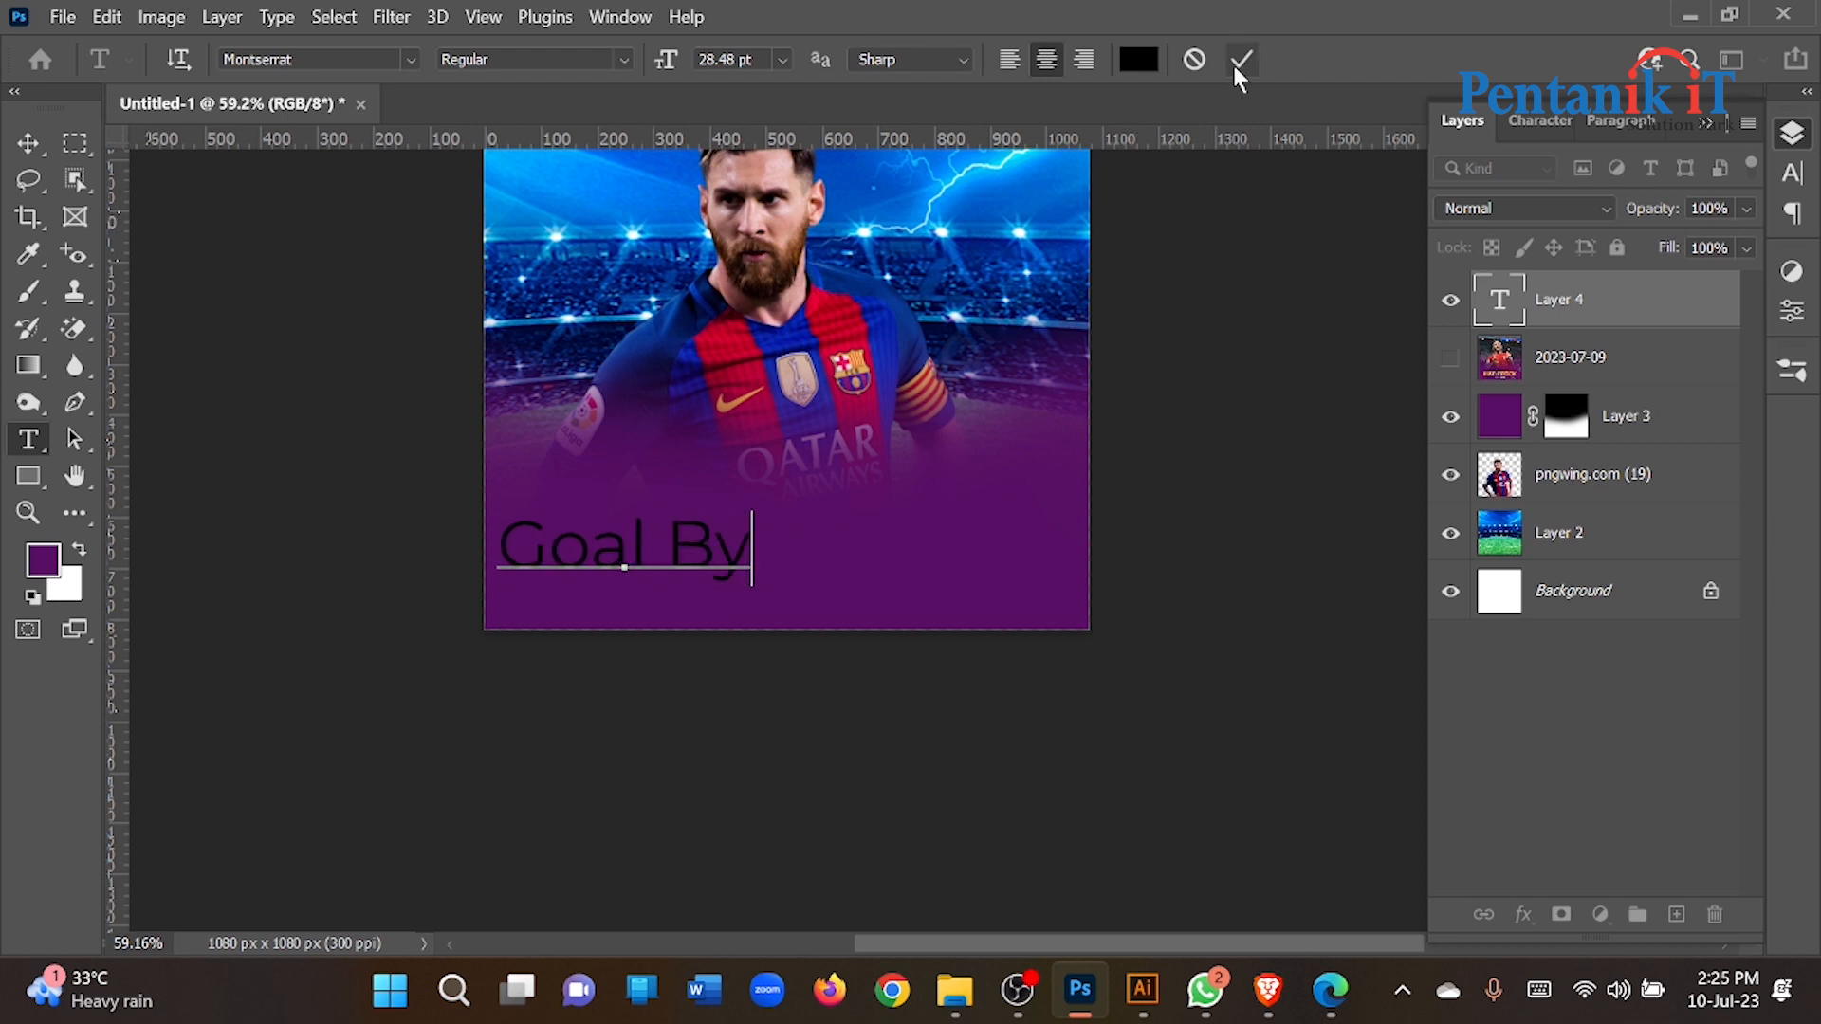
type(" Mess")
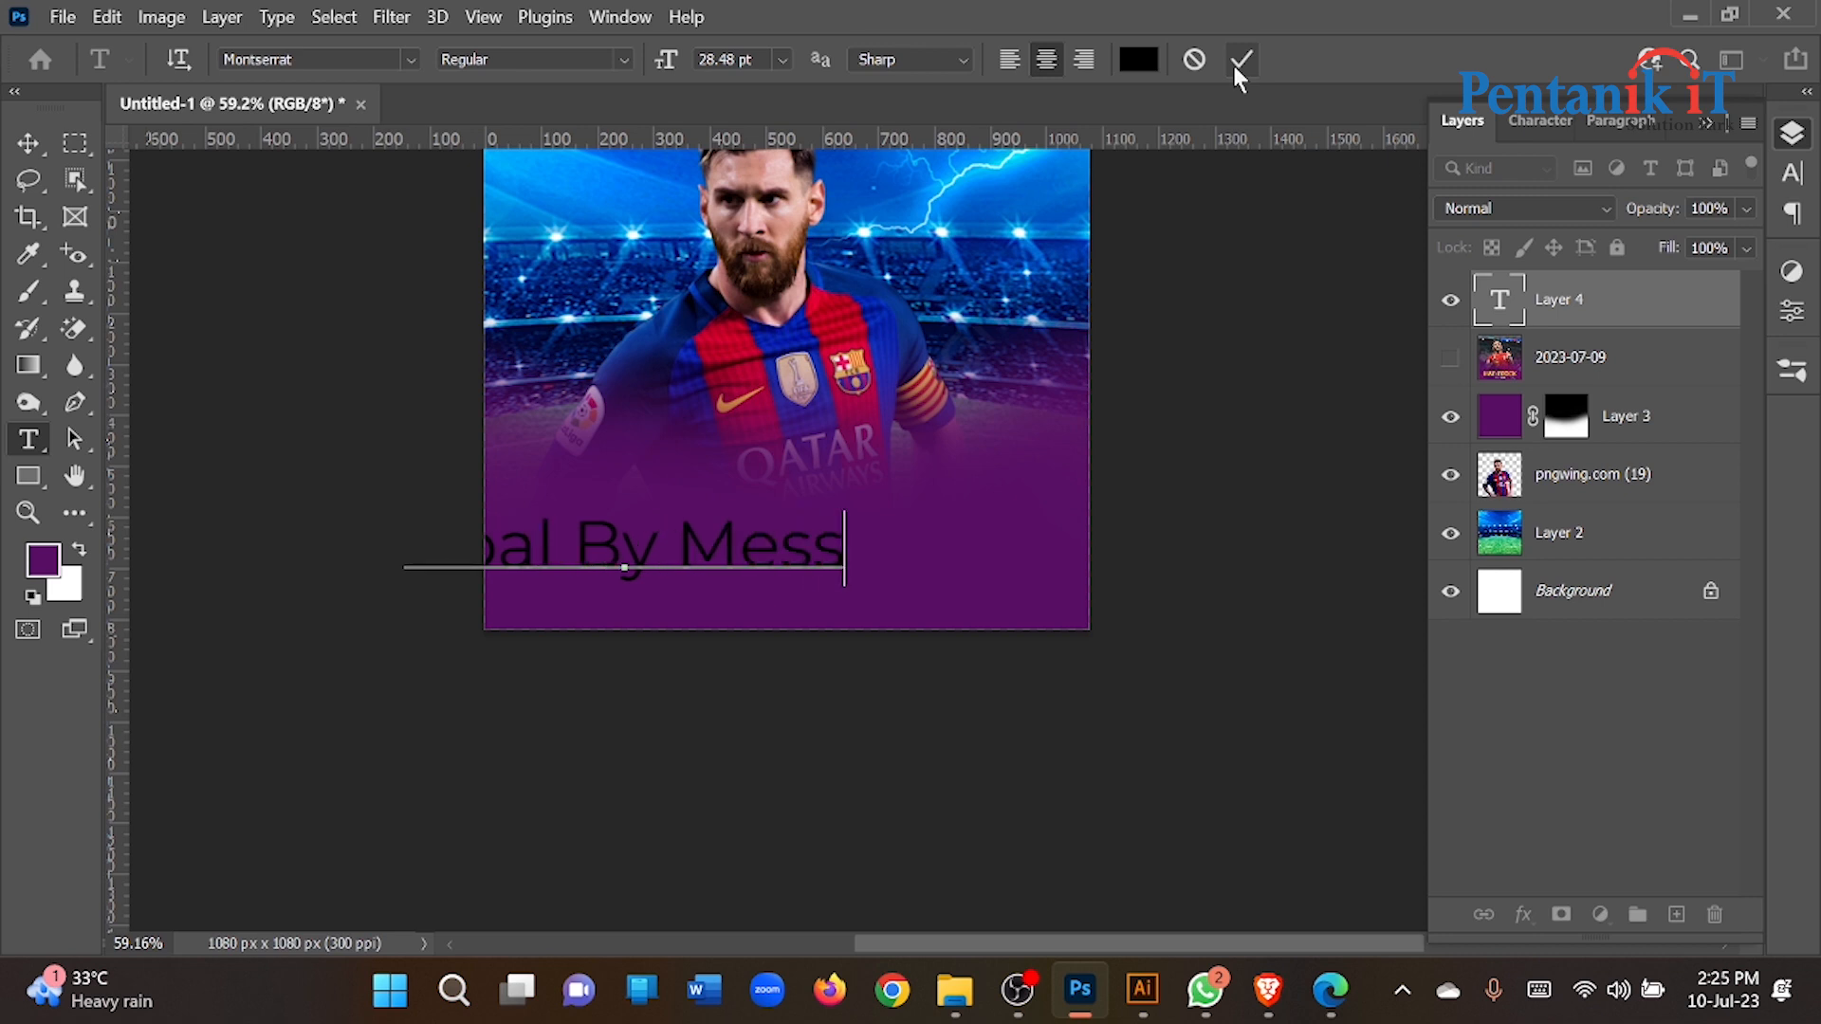
type("i")
left_click(1238, 63)
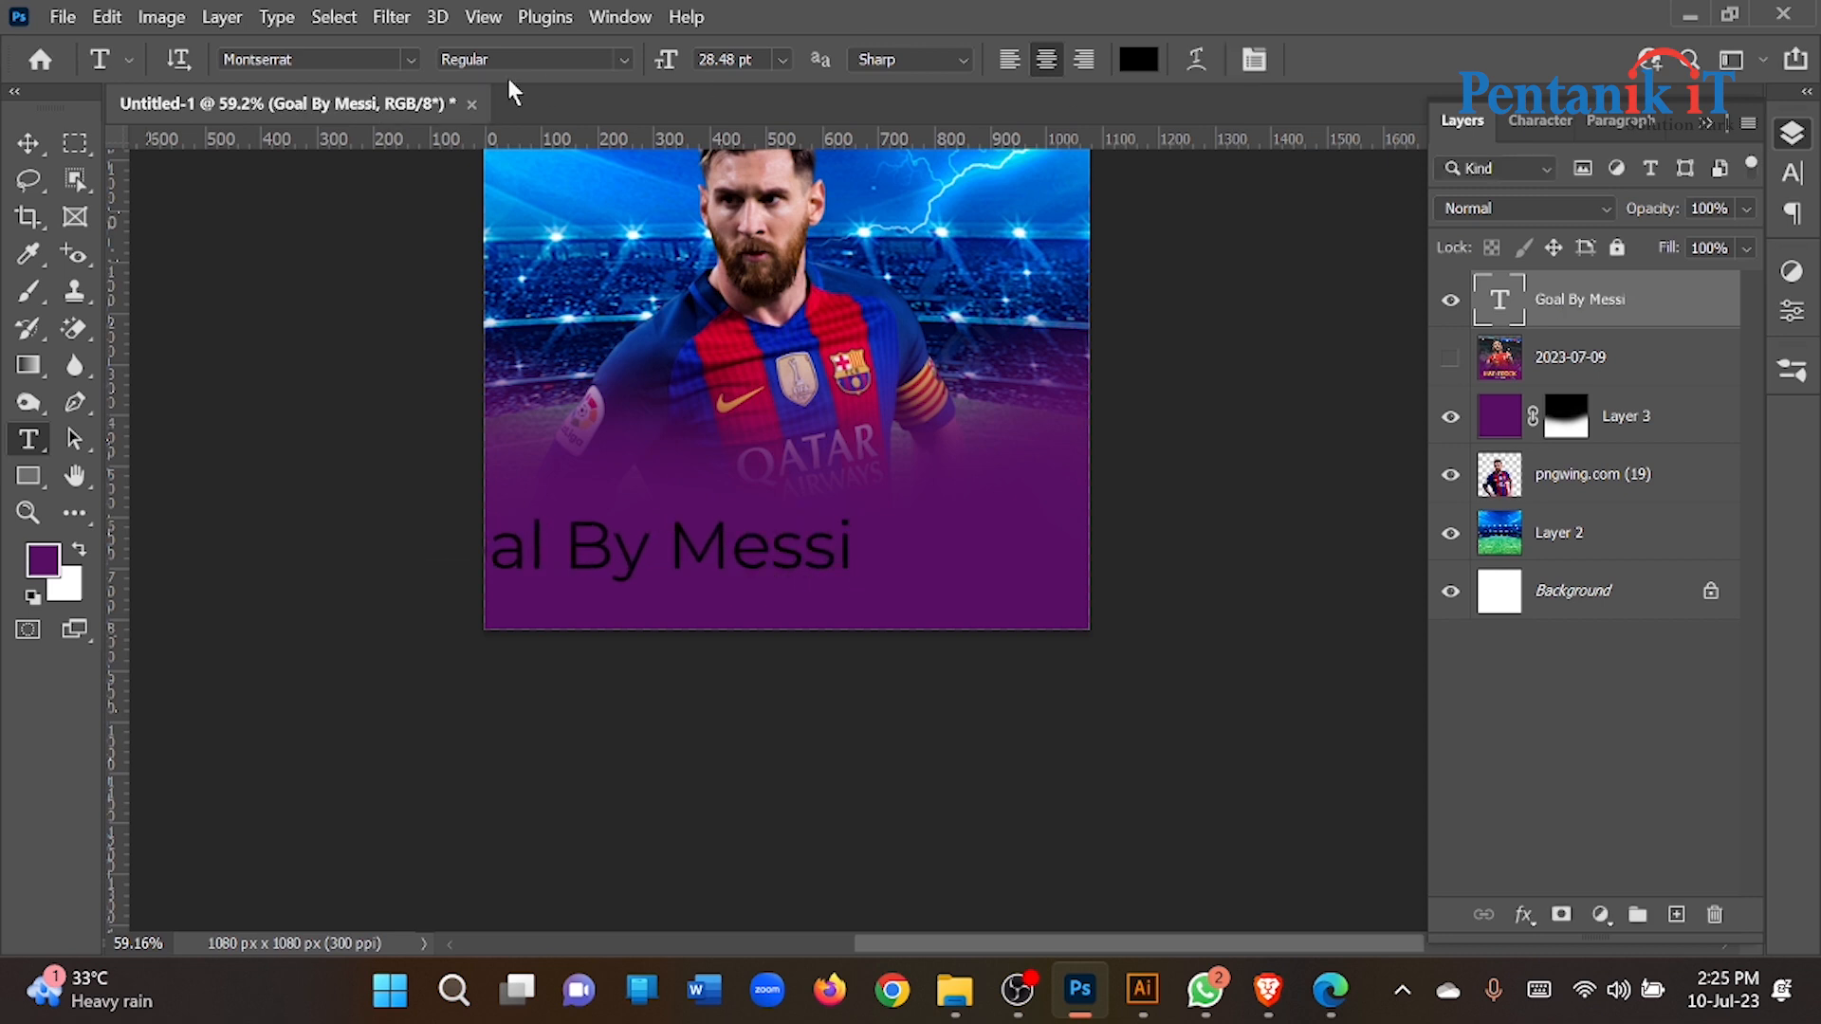
Step: Move the "Goal By Messi" text so it is horizontally centred in the purple area
left_click(29, 143)
left_click_drag(877, 569, 1010, 569)
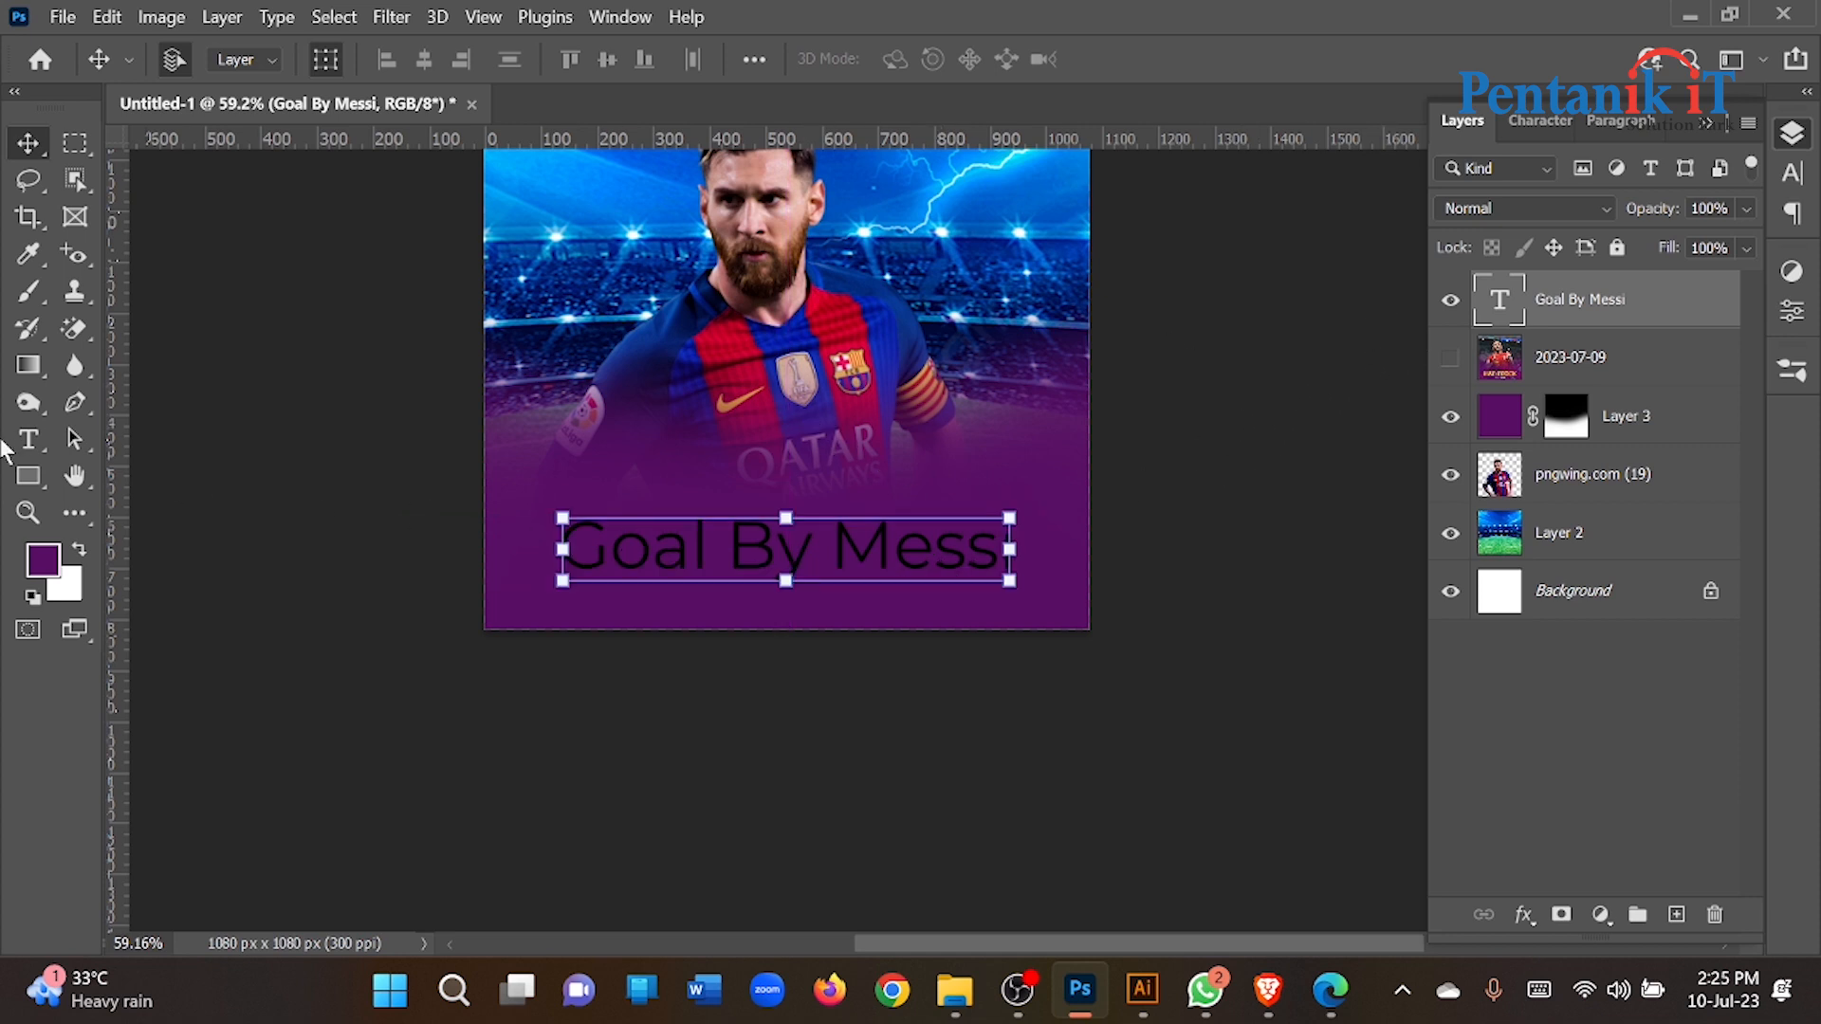
left_click(1452, 303)
Step: Change the "Goal By Messi" text colour to orange f79d01
left_click(25, 442)
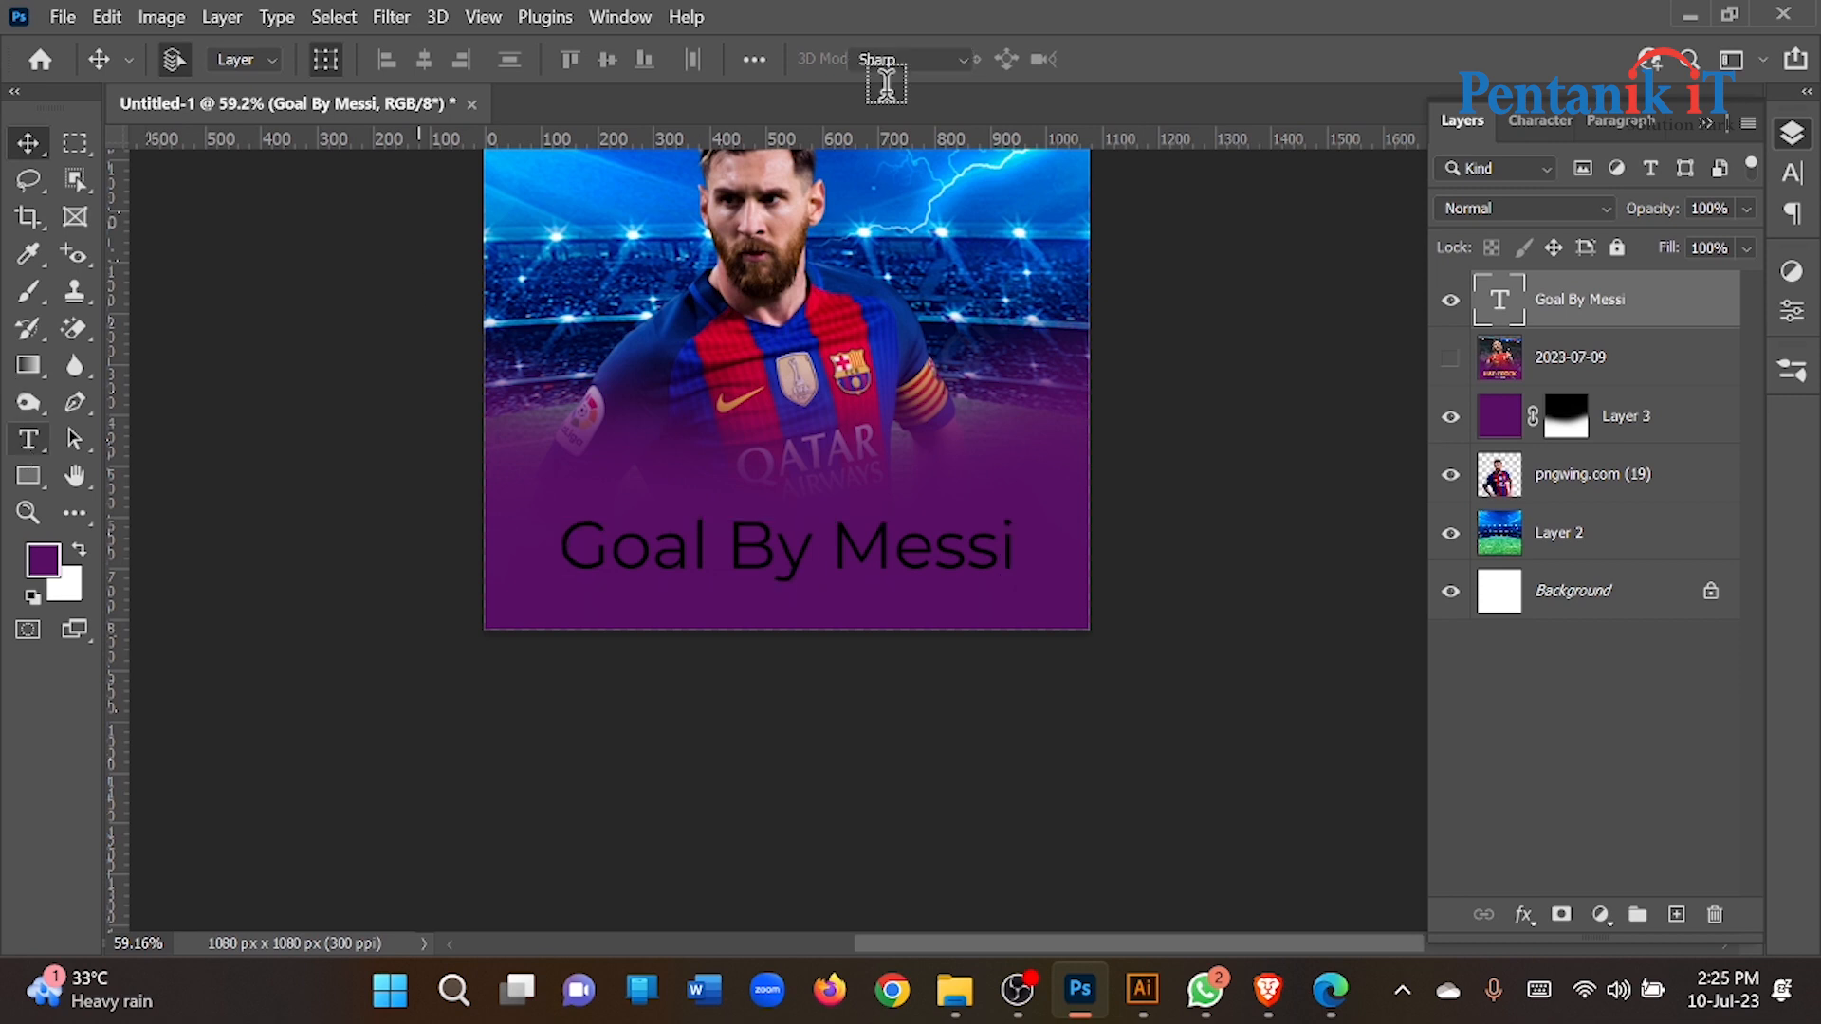
left_click(1138, 60)
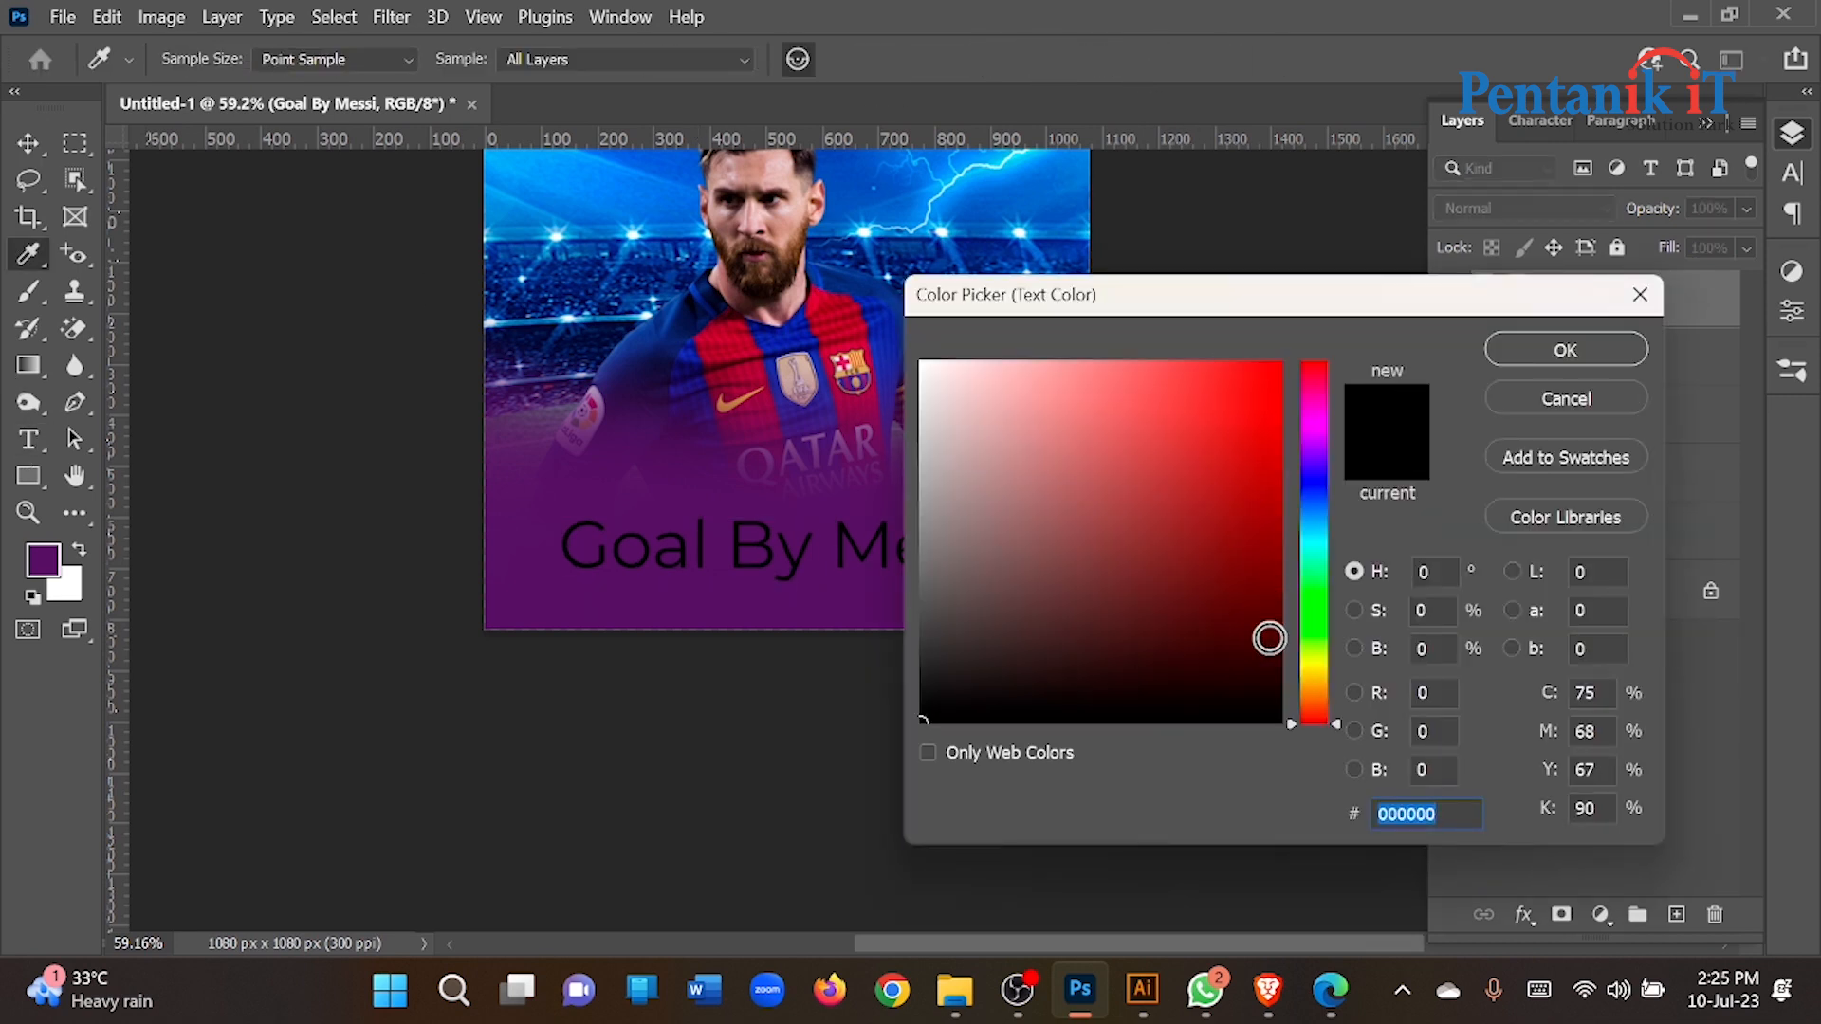
left_click_drag(1310, 703, 1314, 686)
left_click_drag(1254, 489, 1279, 373)
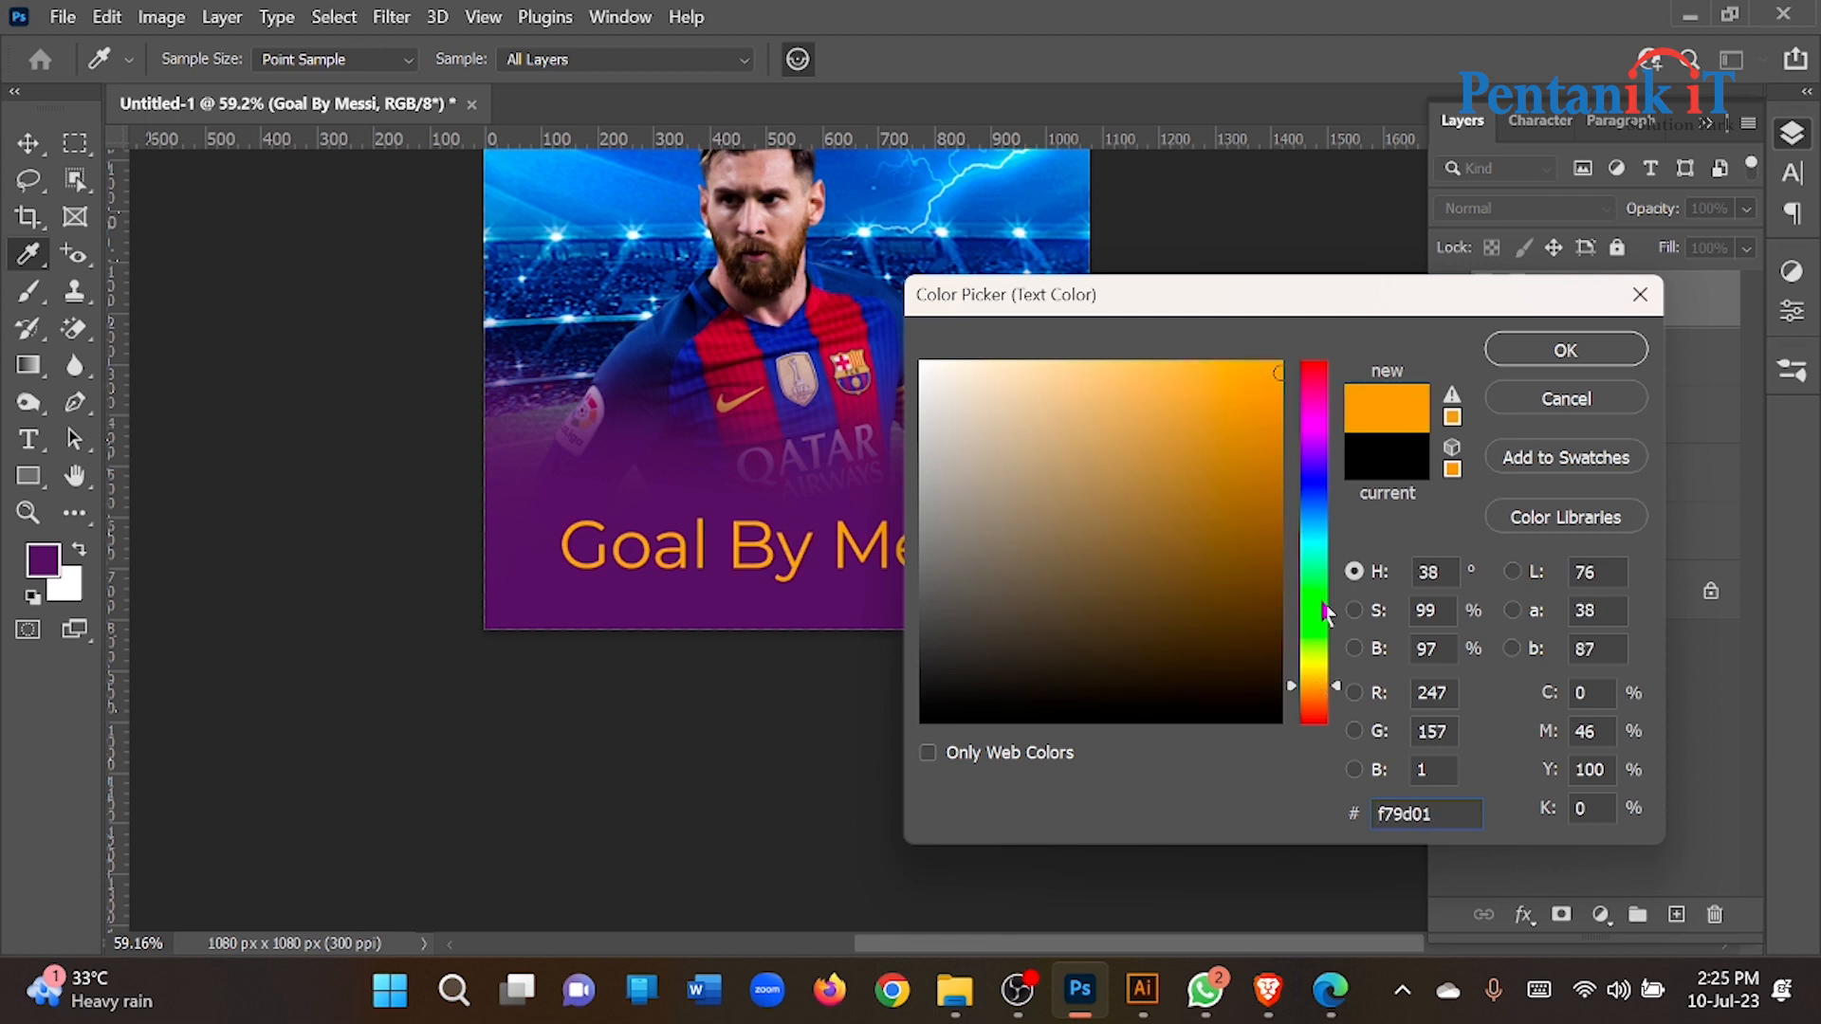
left_click(1501, 358)
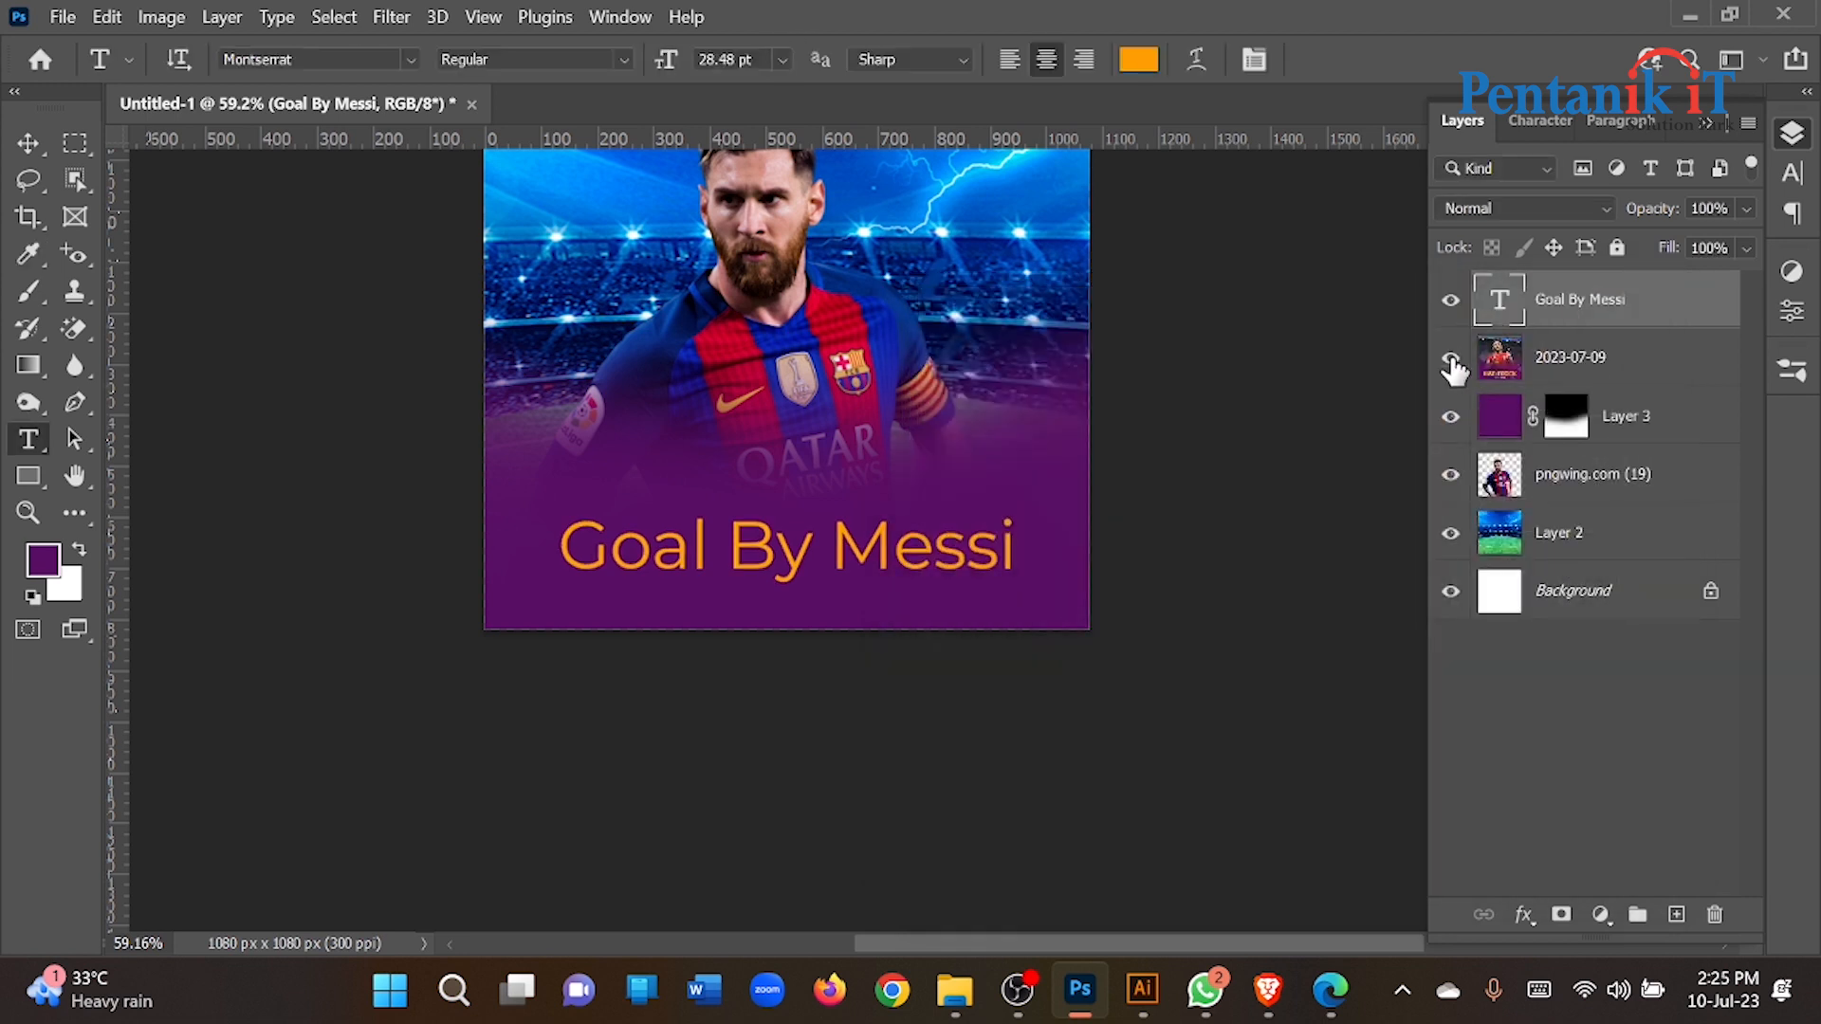
Step: Compare the title with the 2023-07-09 reference, hide the reference, and adjust the text colour to f7a901
left_click(1451, 358)
left_click(1450, 301)
left_click(1450, 301)
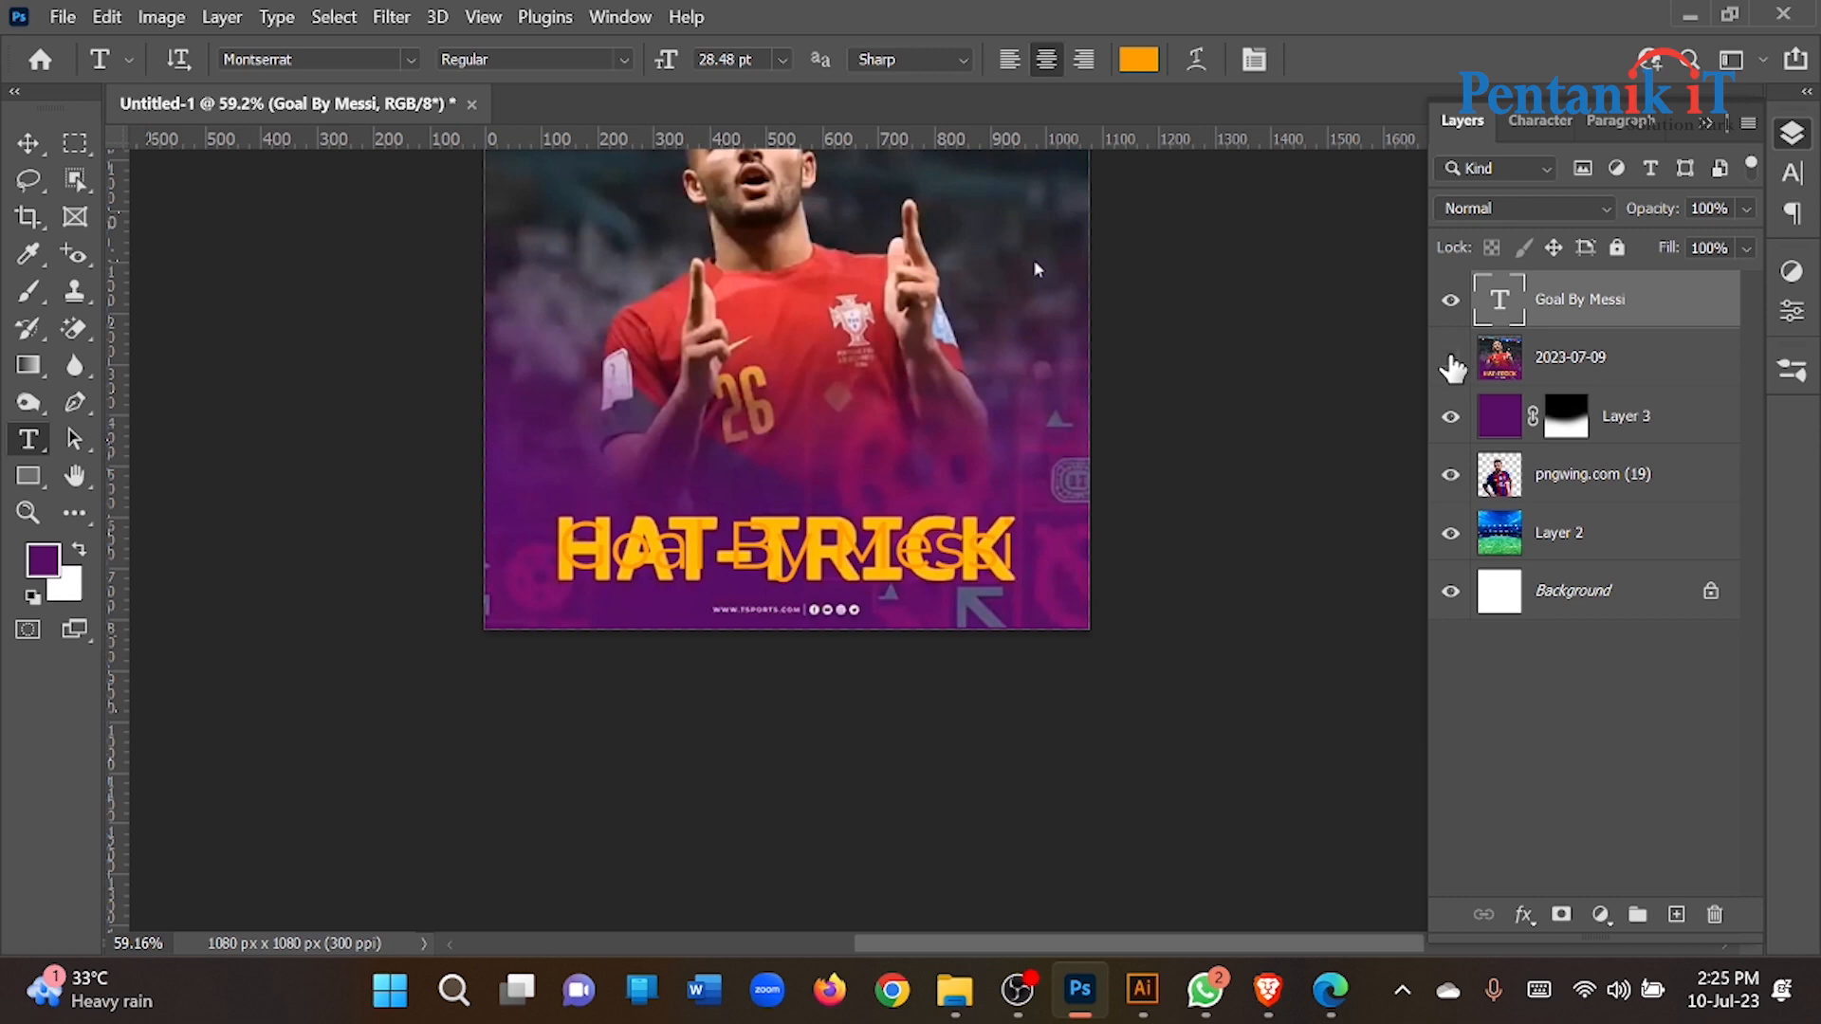
left_click(1451, 361)
left_click(1130, 64)
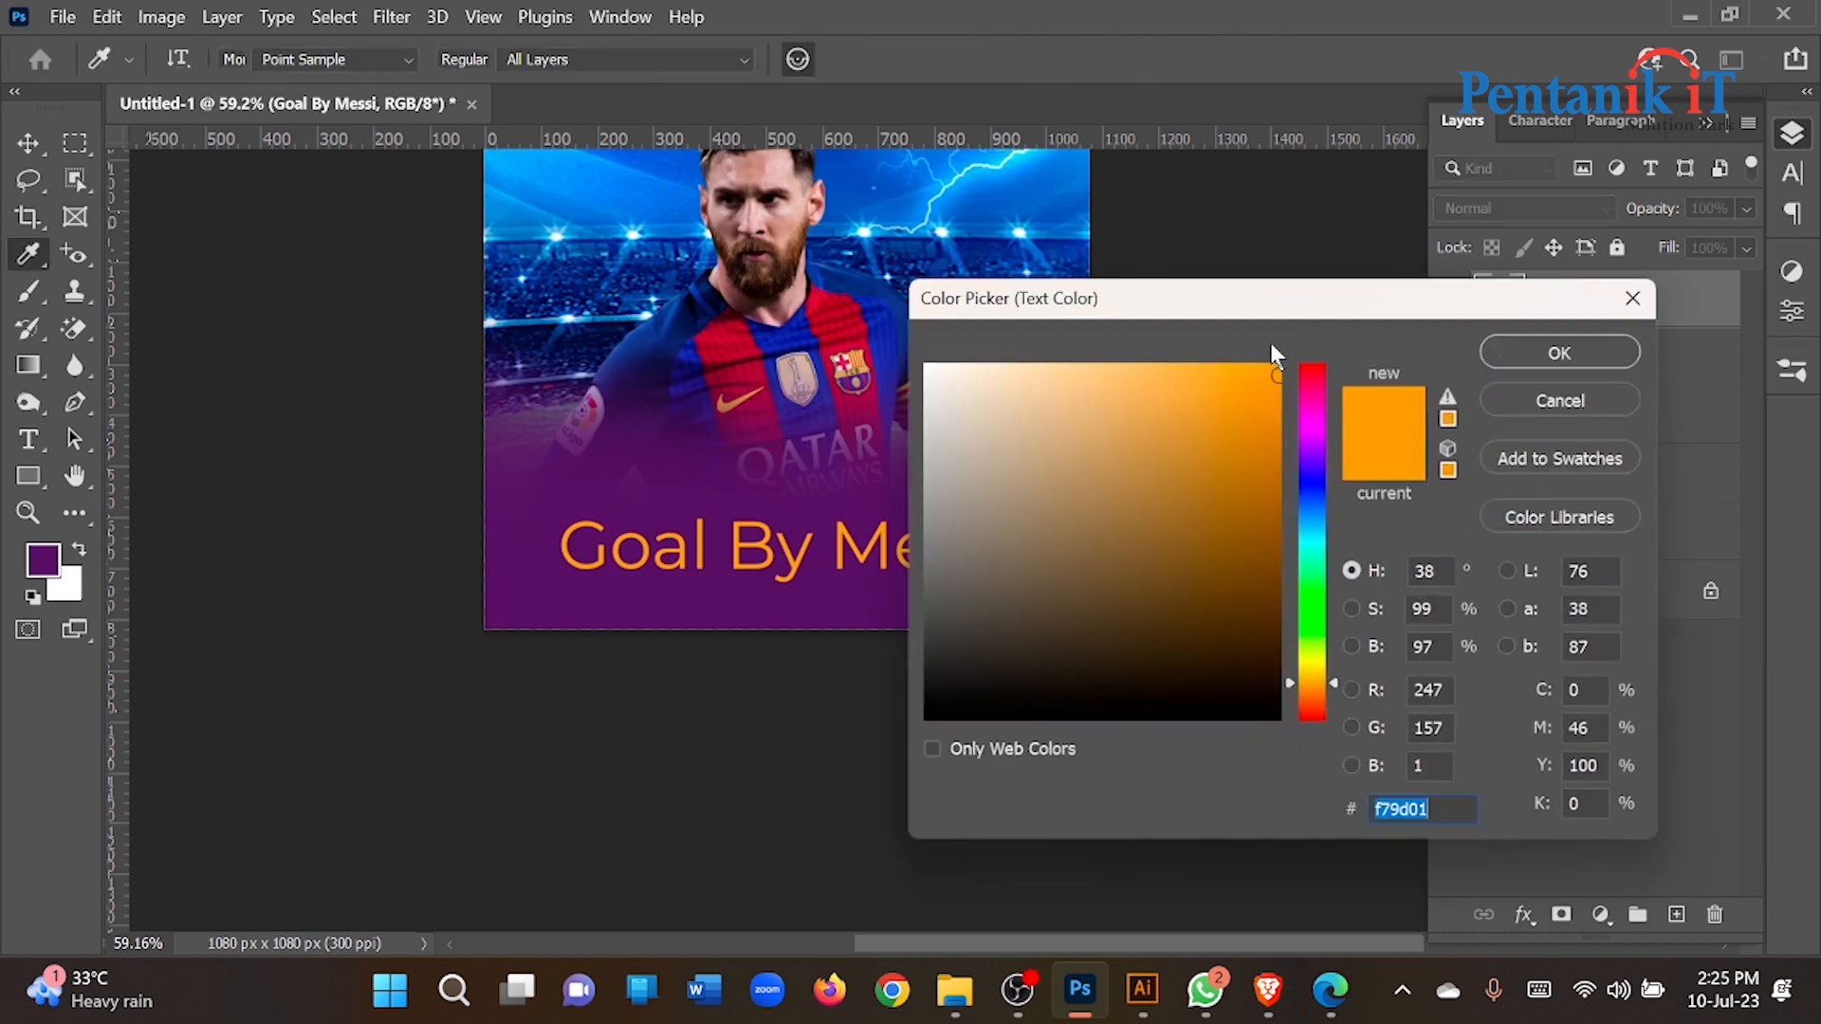
left_click_drag(1319, 684, 1319, 682)
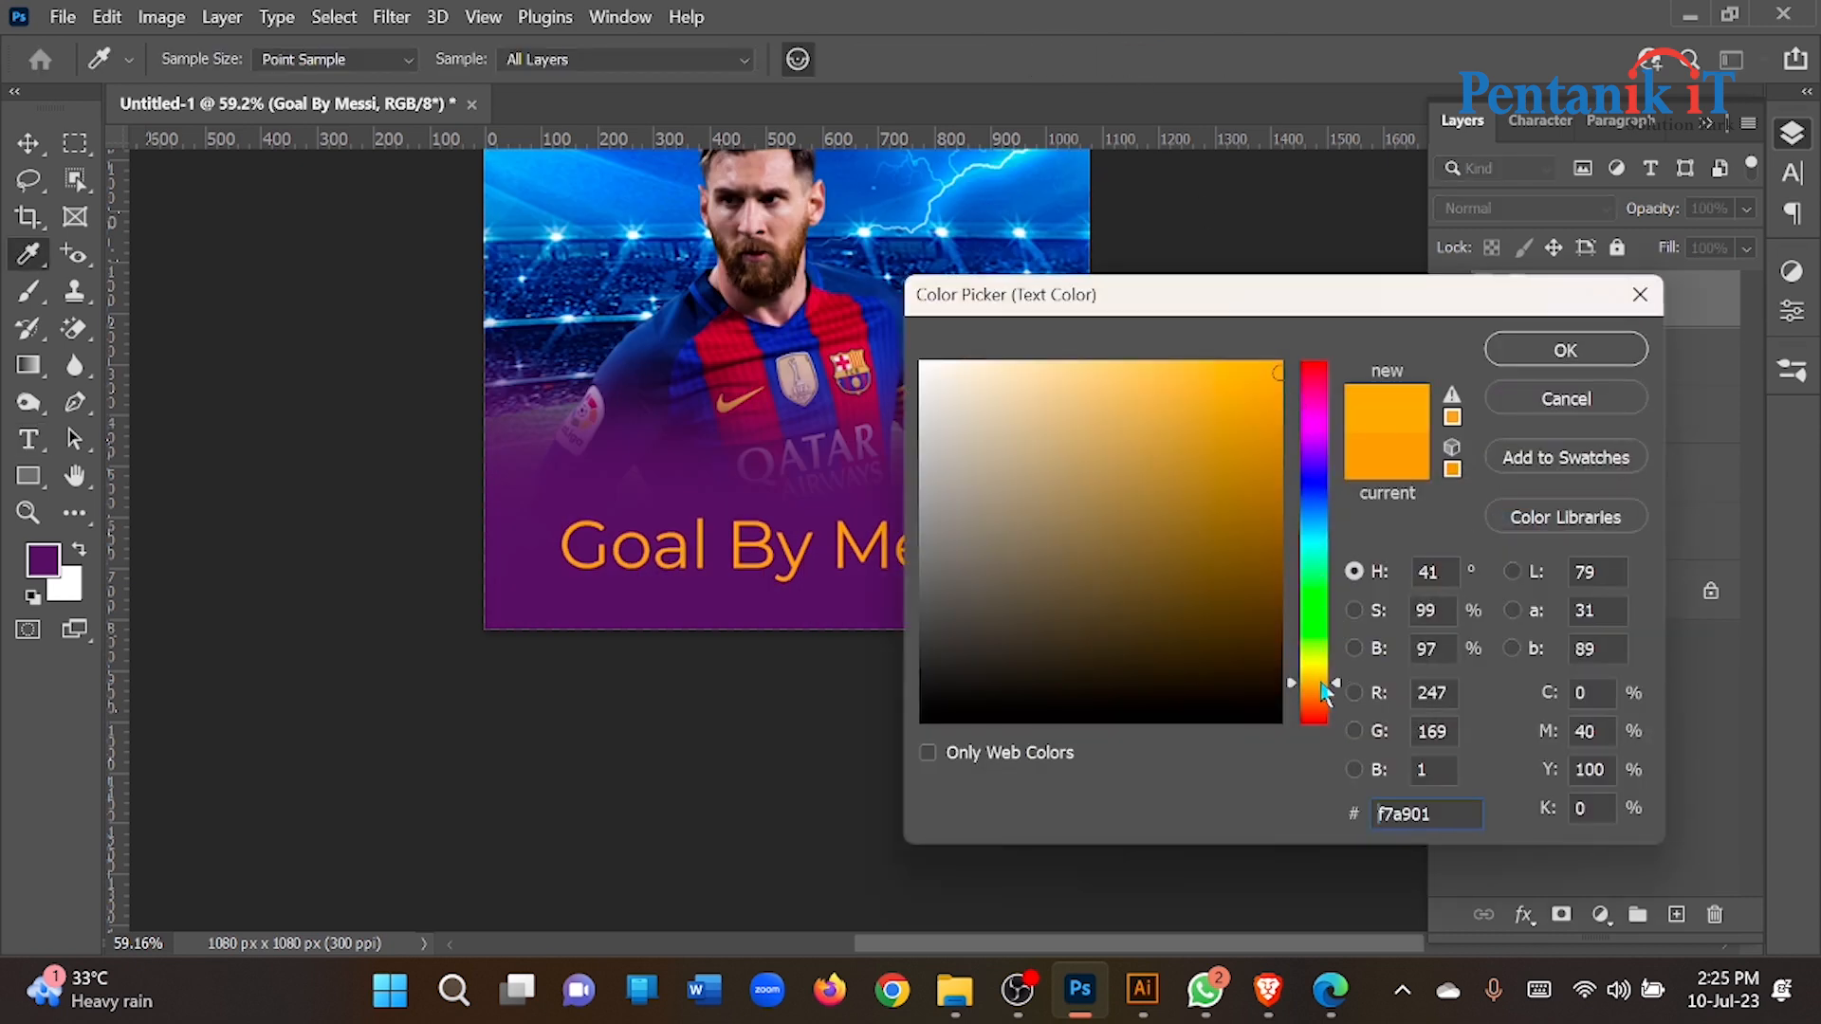
left_click(1522, 346)
Step: Set the "Goal By Messi" text to the Montserrat ExtraBold style
left_click(1540, 121)
left_click(1708, 173)
left_click(1653, 521)
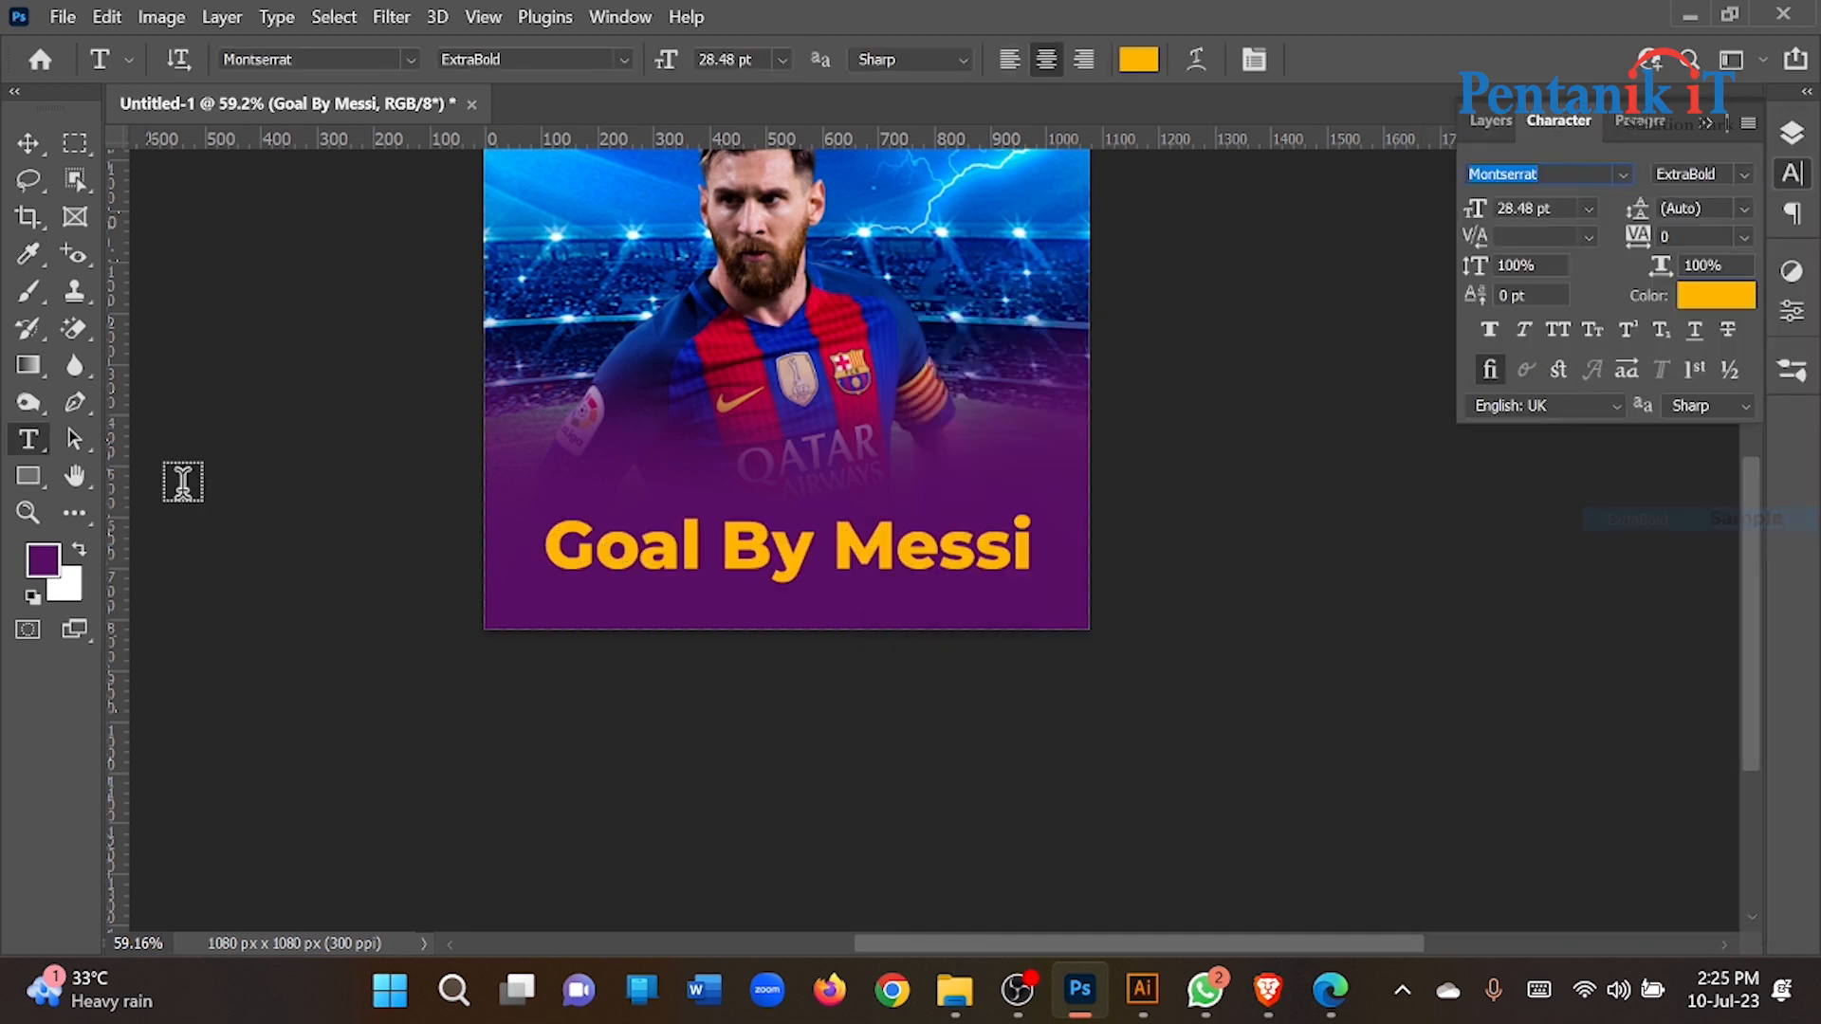
Step: Deselect the title and toggle the 2023-07-09 reference to compare it with the poster, leaving it hidden
left_click(29, 142)
scroll(760, 571, "up", 2)
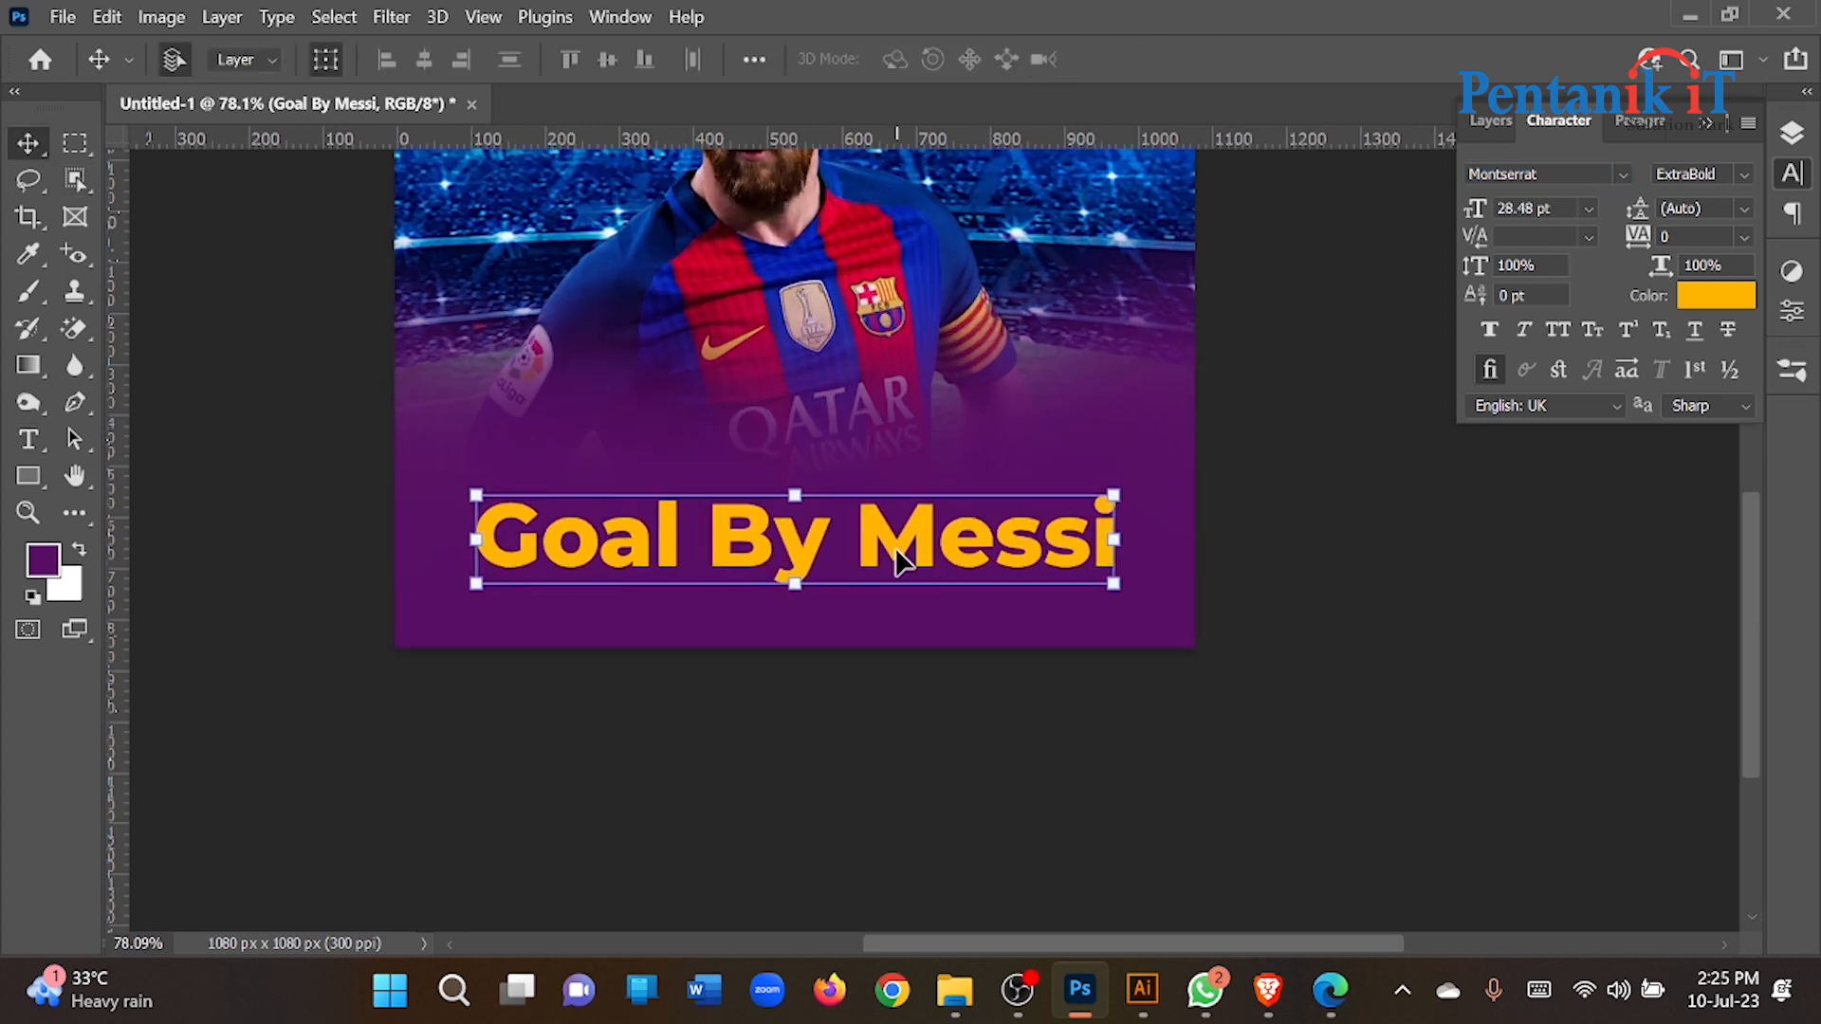
scroll(328, 475, "down", 3)
left_click(326, 472)
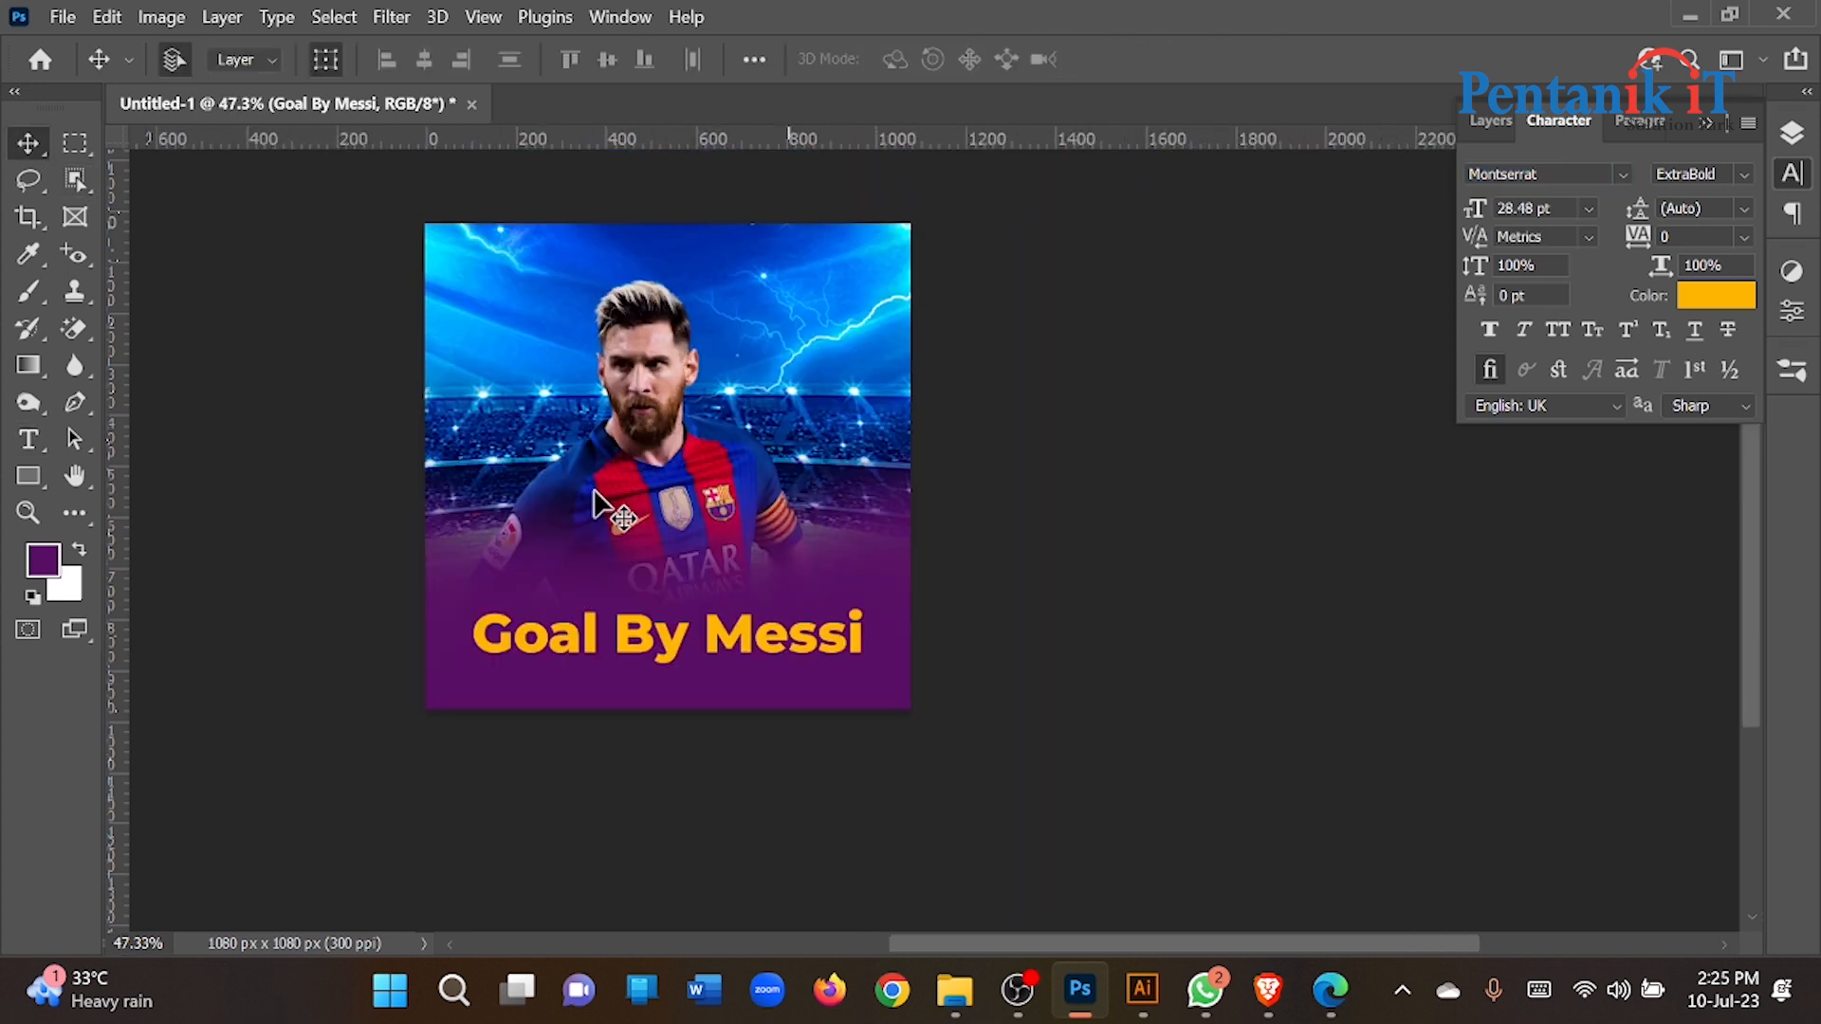
scroll(742, 404, "up", 1)
left_click(1490, 121)
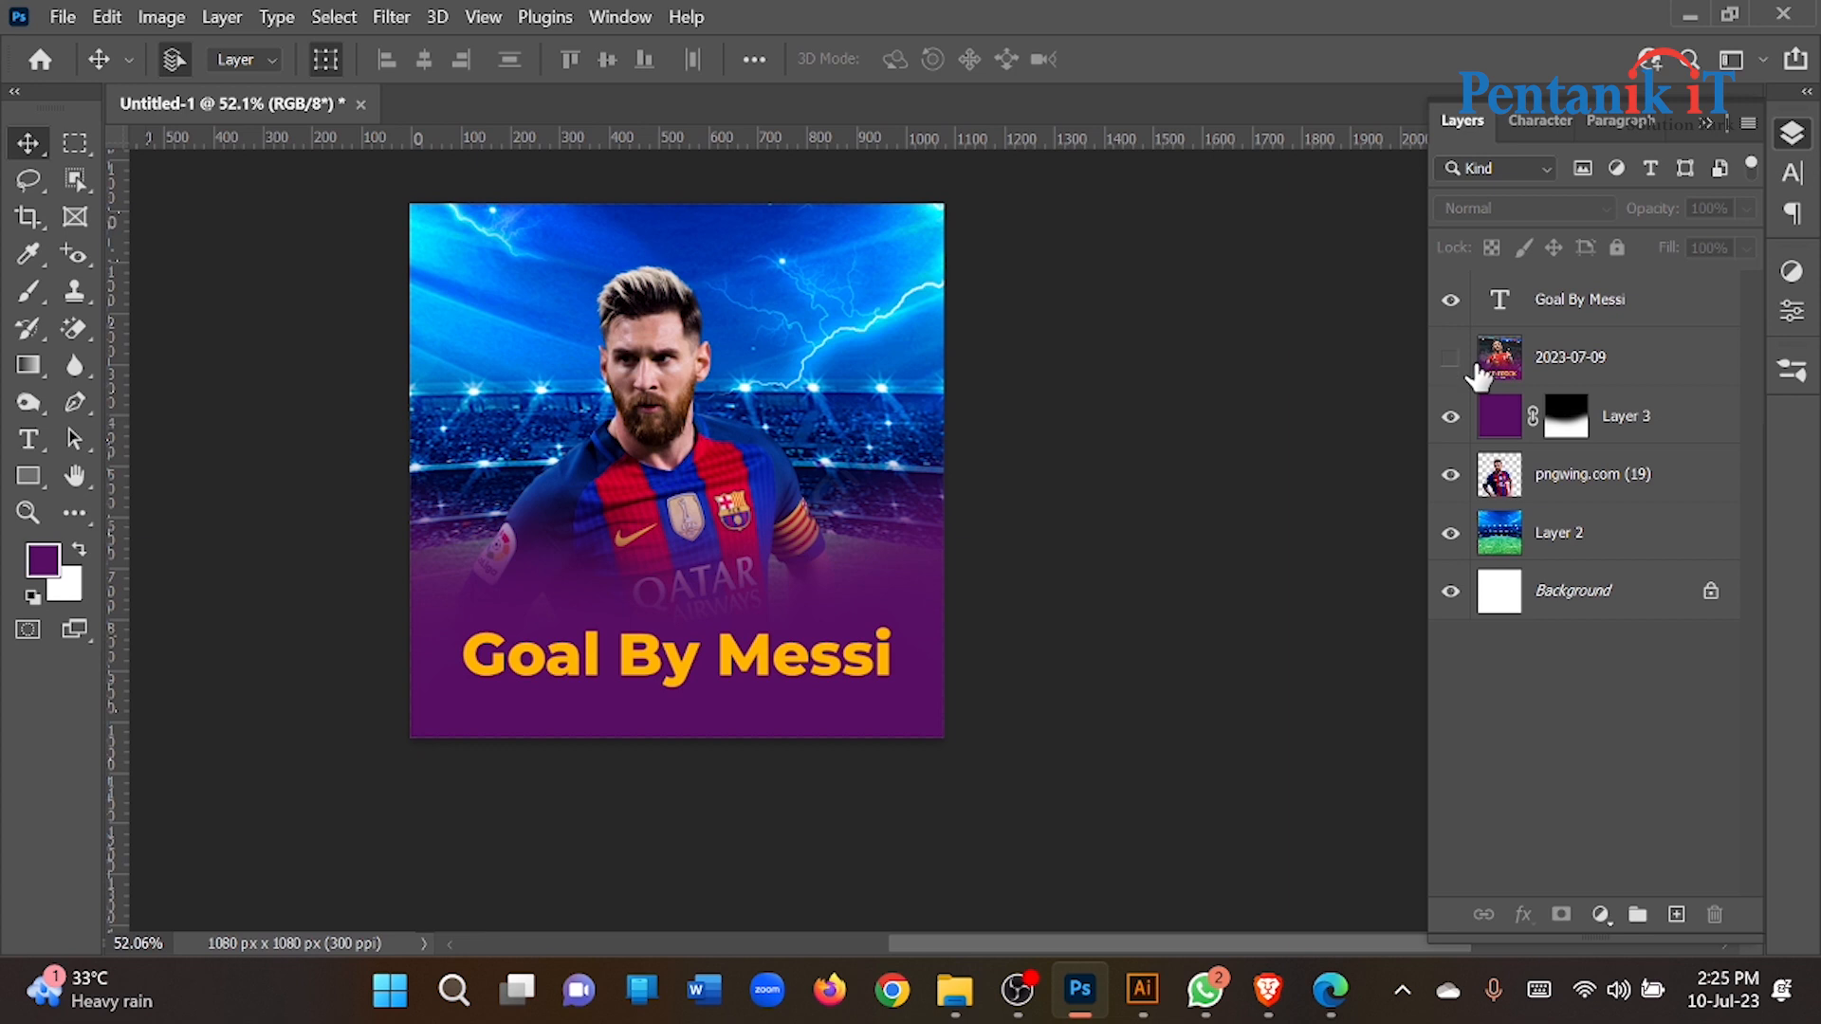
left_click(1452, 360)
left_click(1451, 358)
scroll(671, 732, "up", 3)
key("t")
scroll(521, 658, "up", 2)
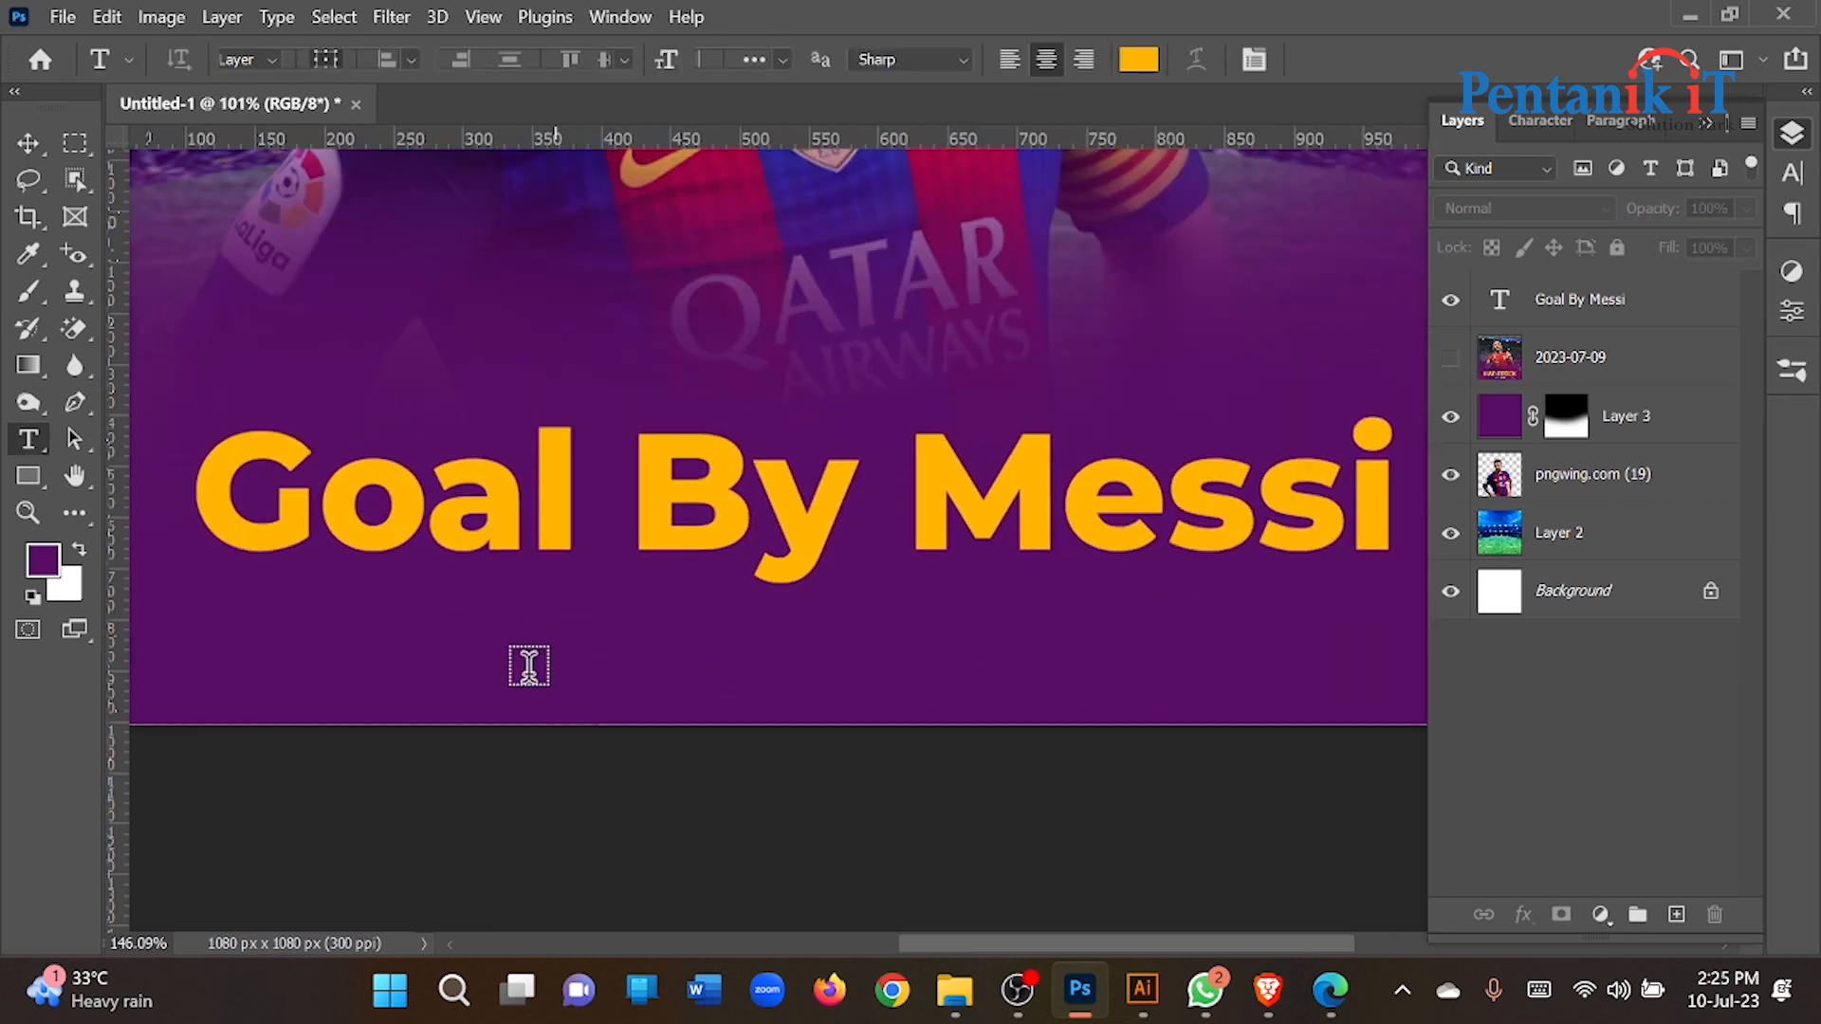
left_click(728, 677)
type("www")
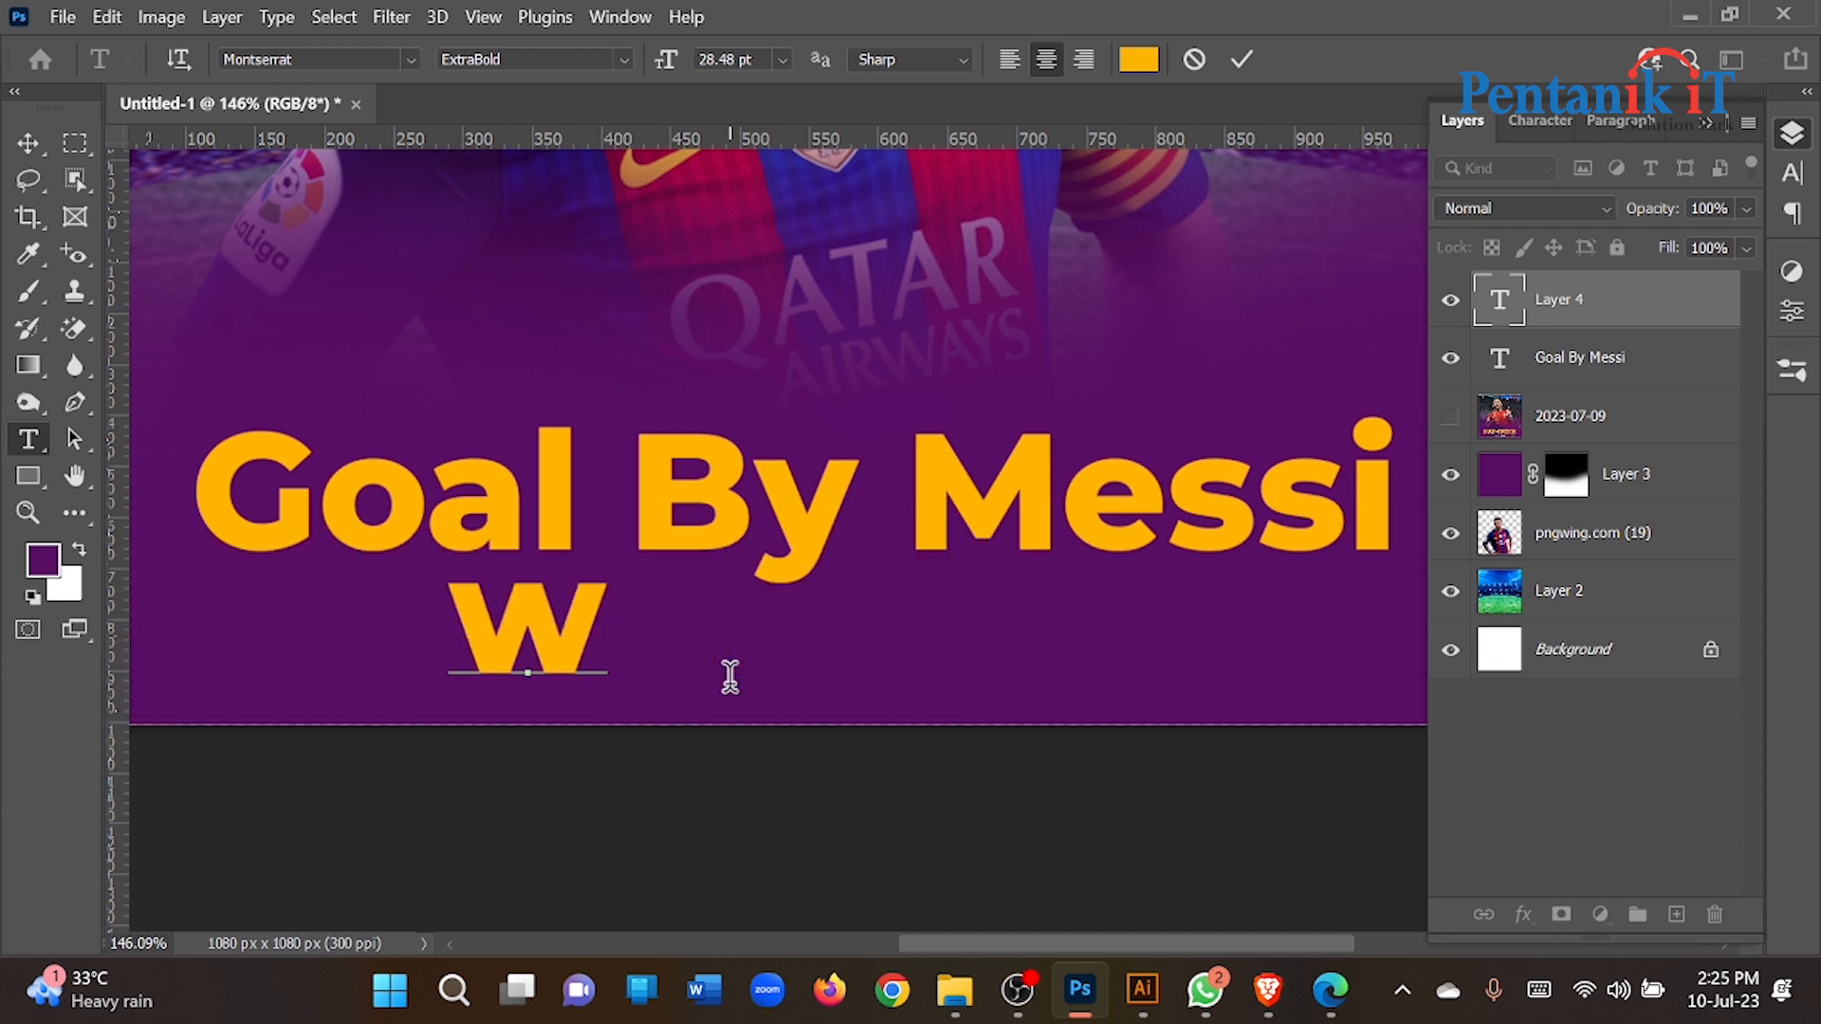
type(".")
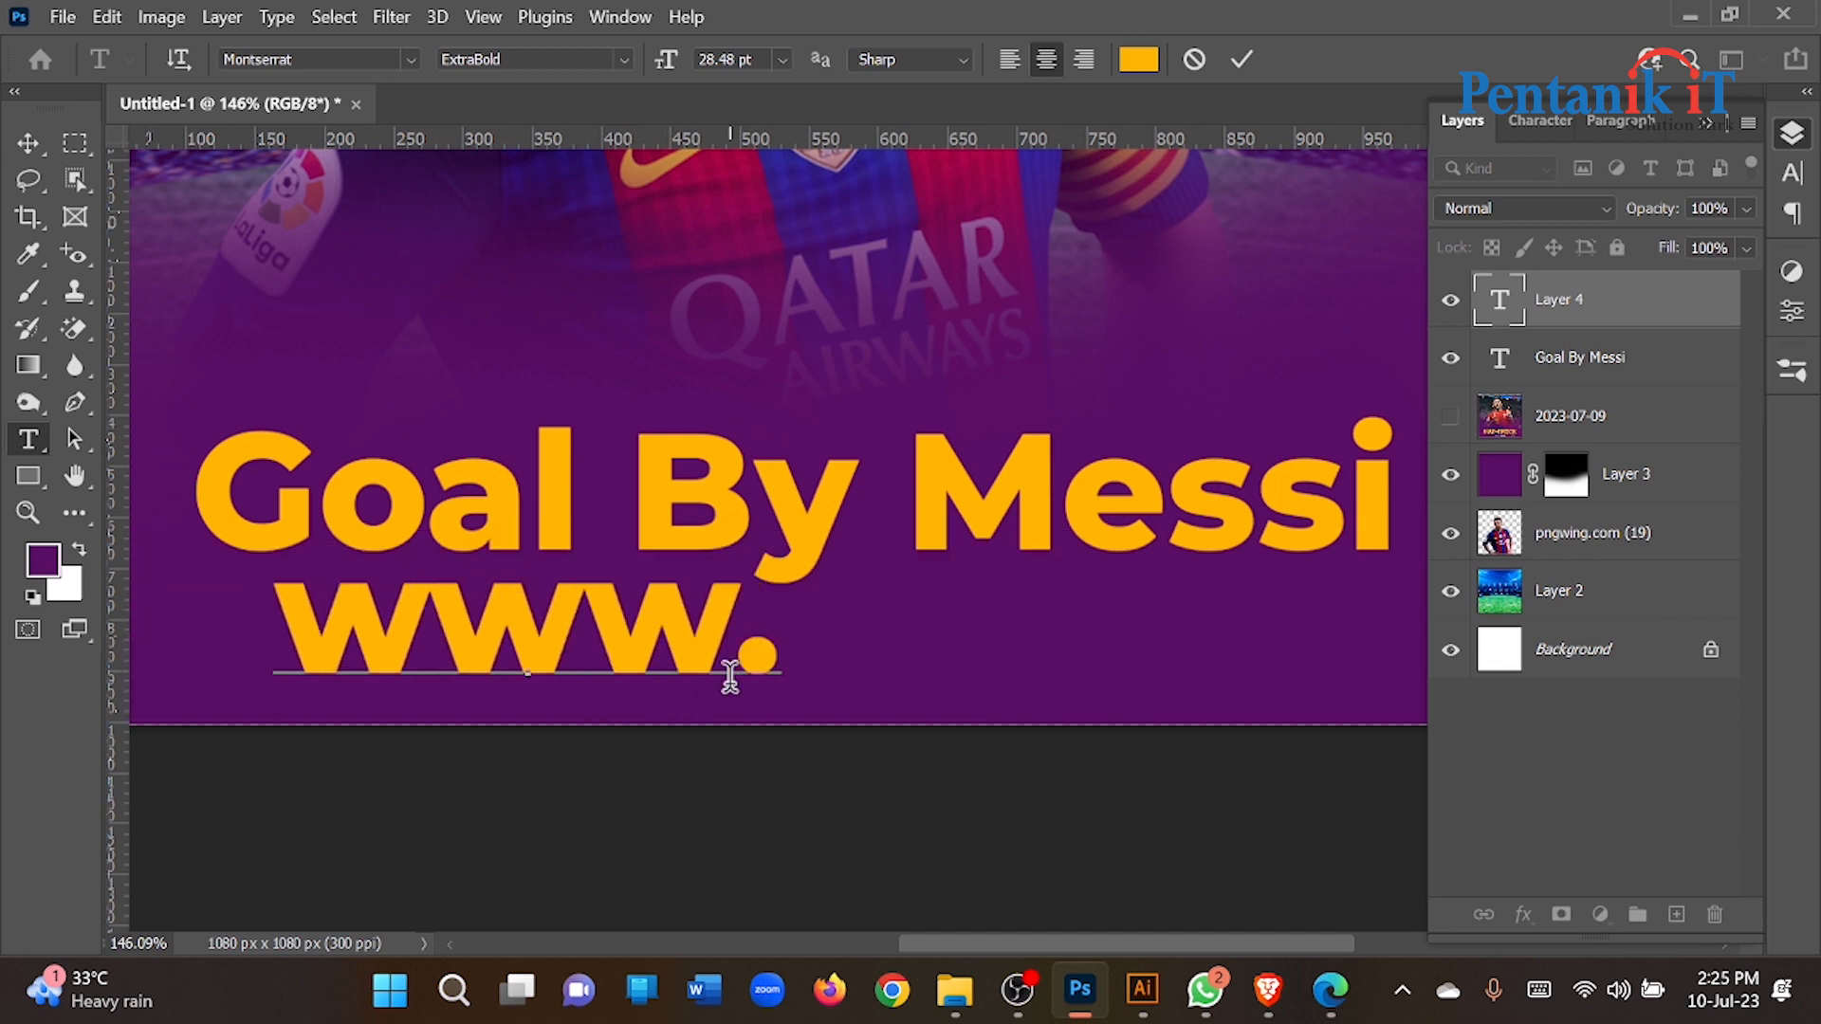
type("faceb")
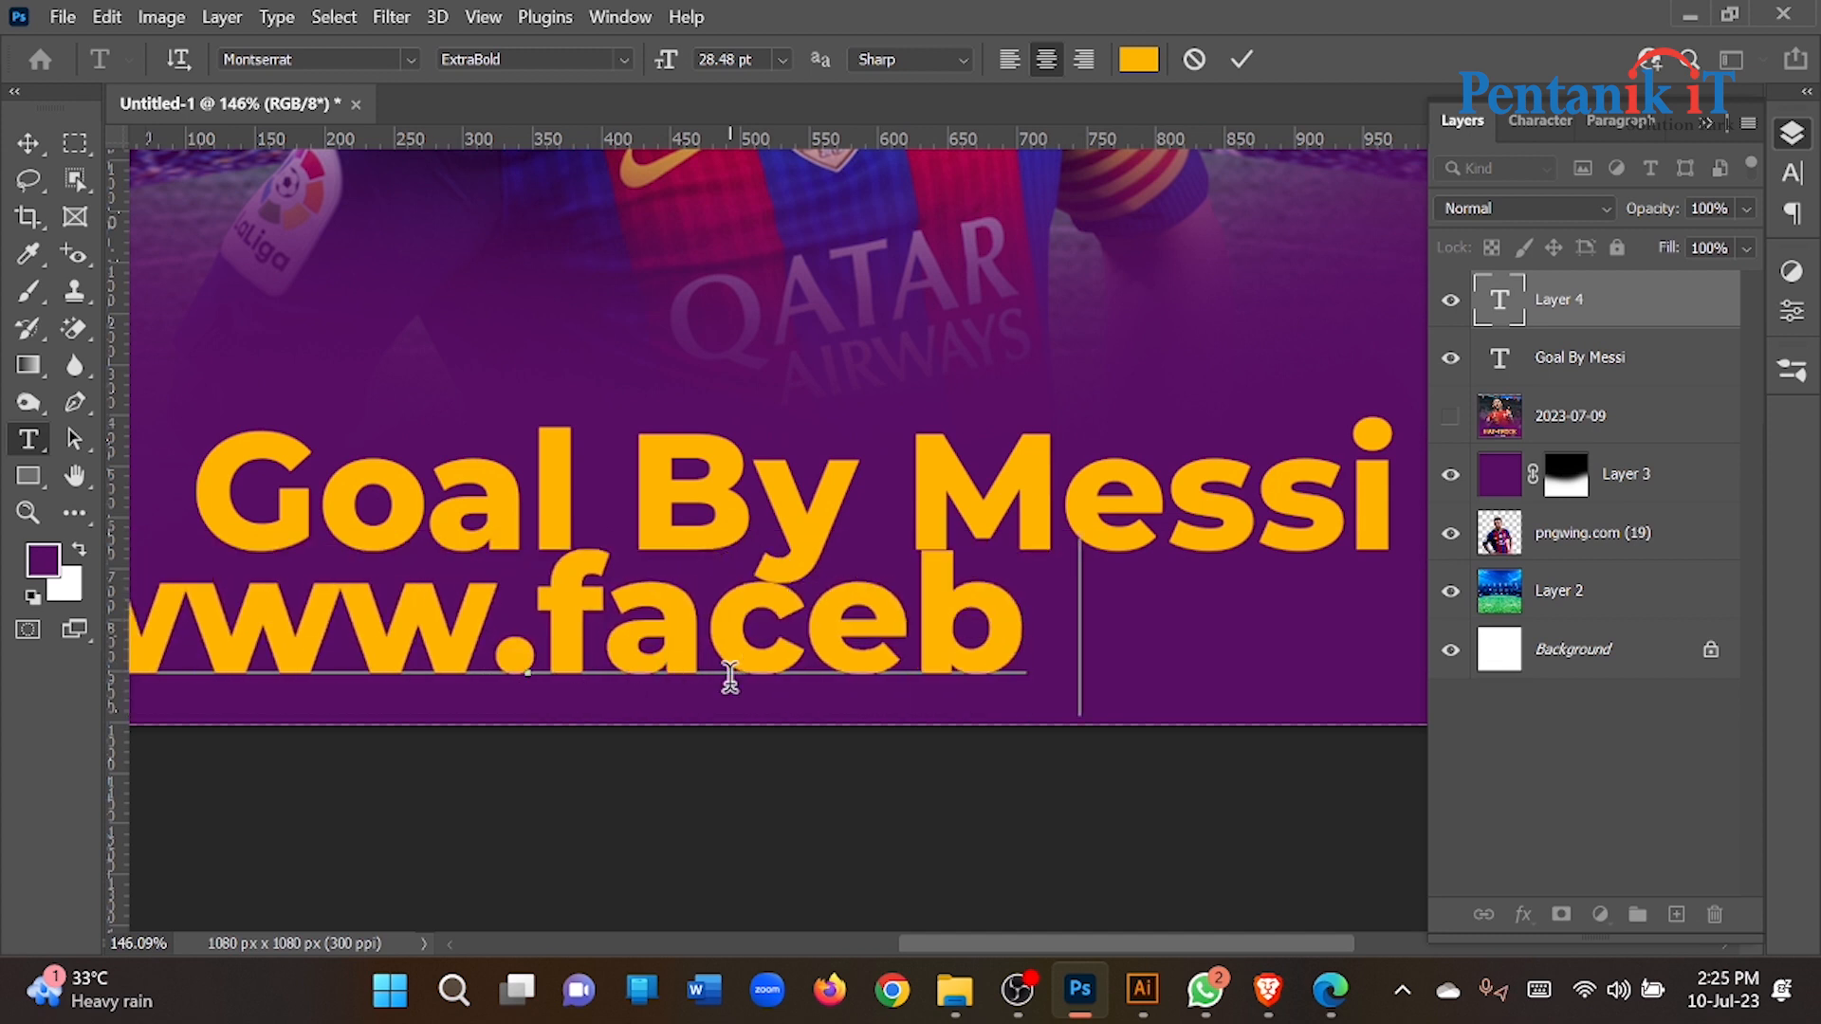
type("ook.cok")
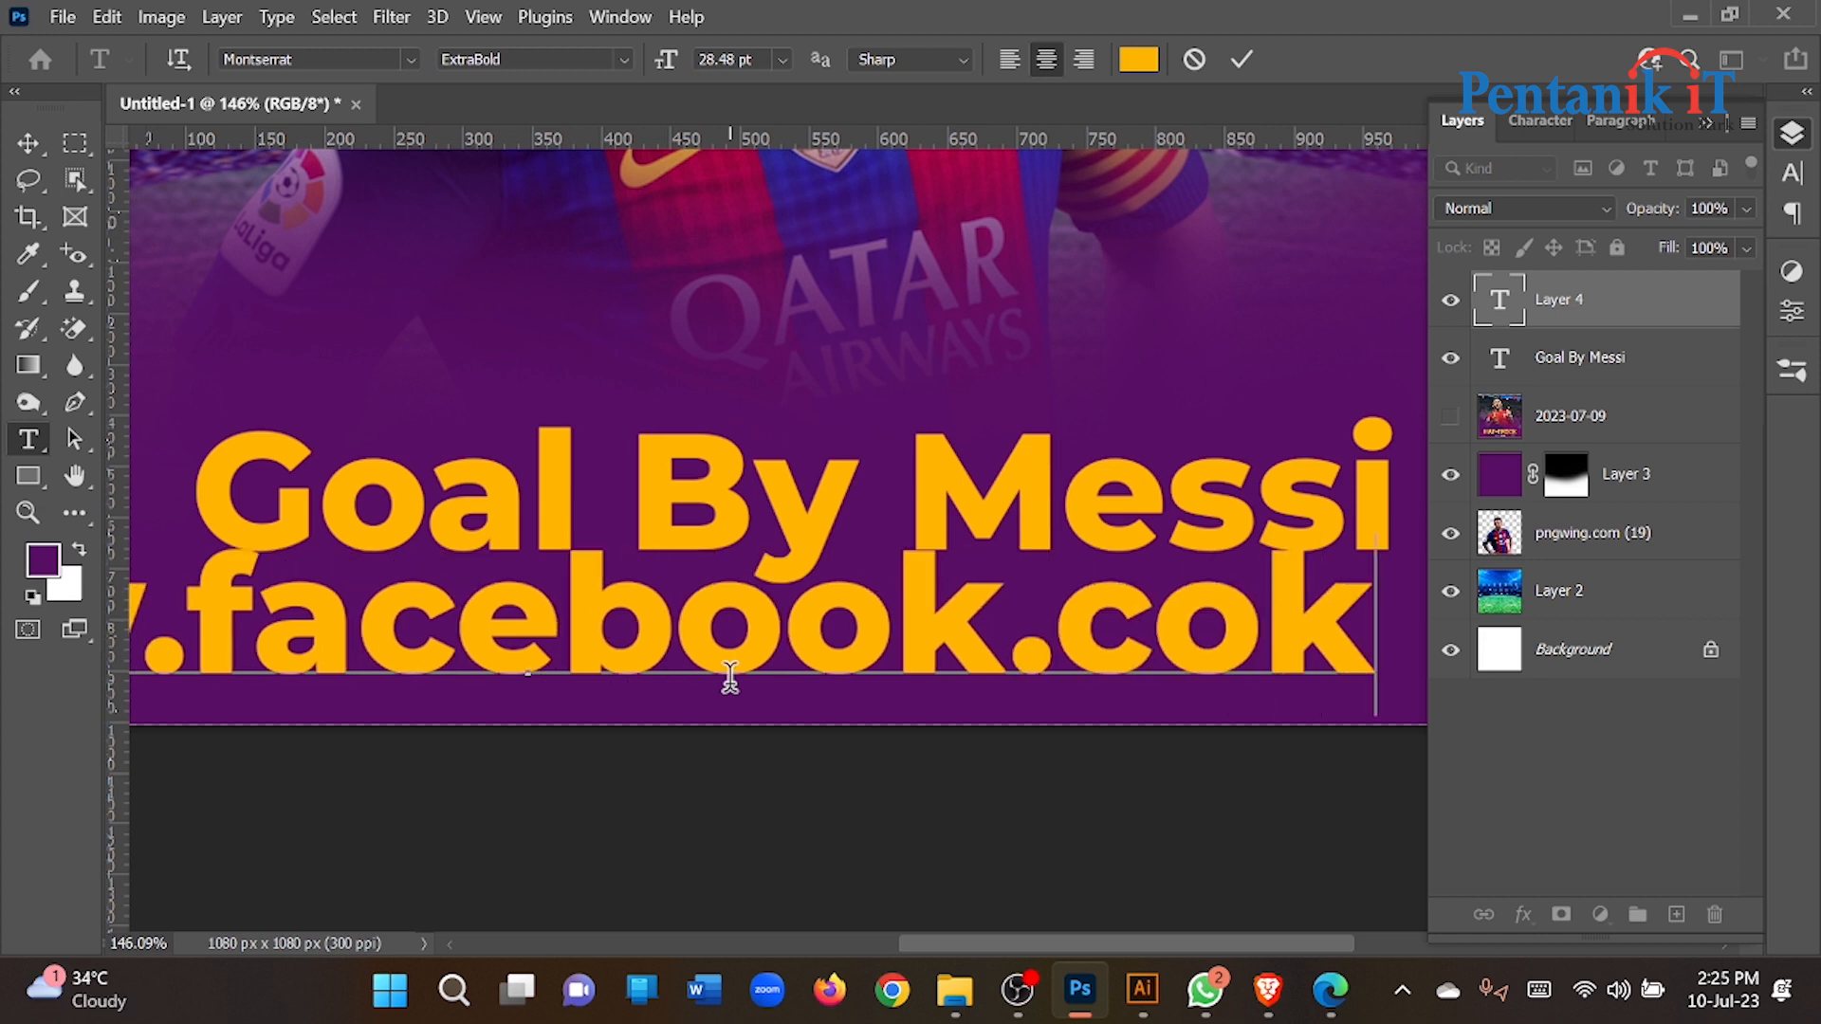
key("BackSpace")
type("m")
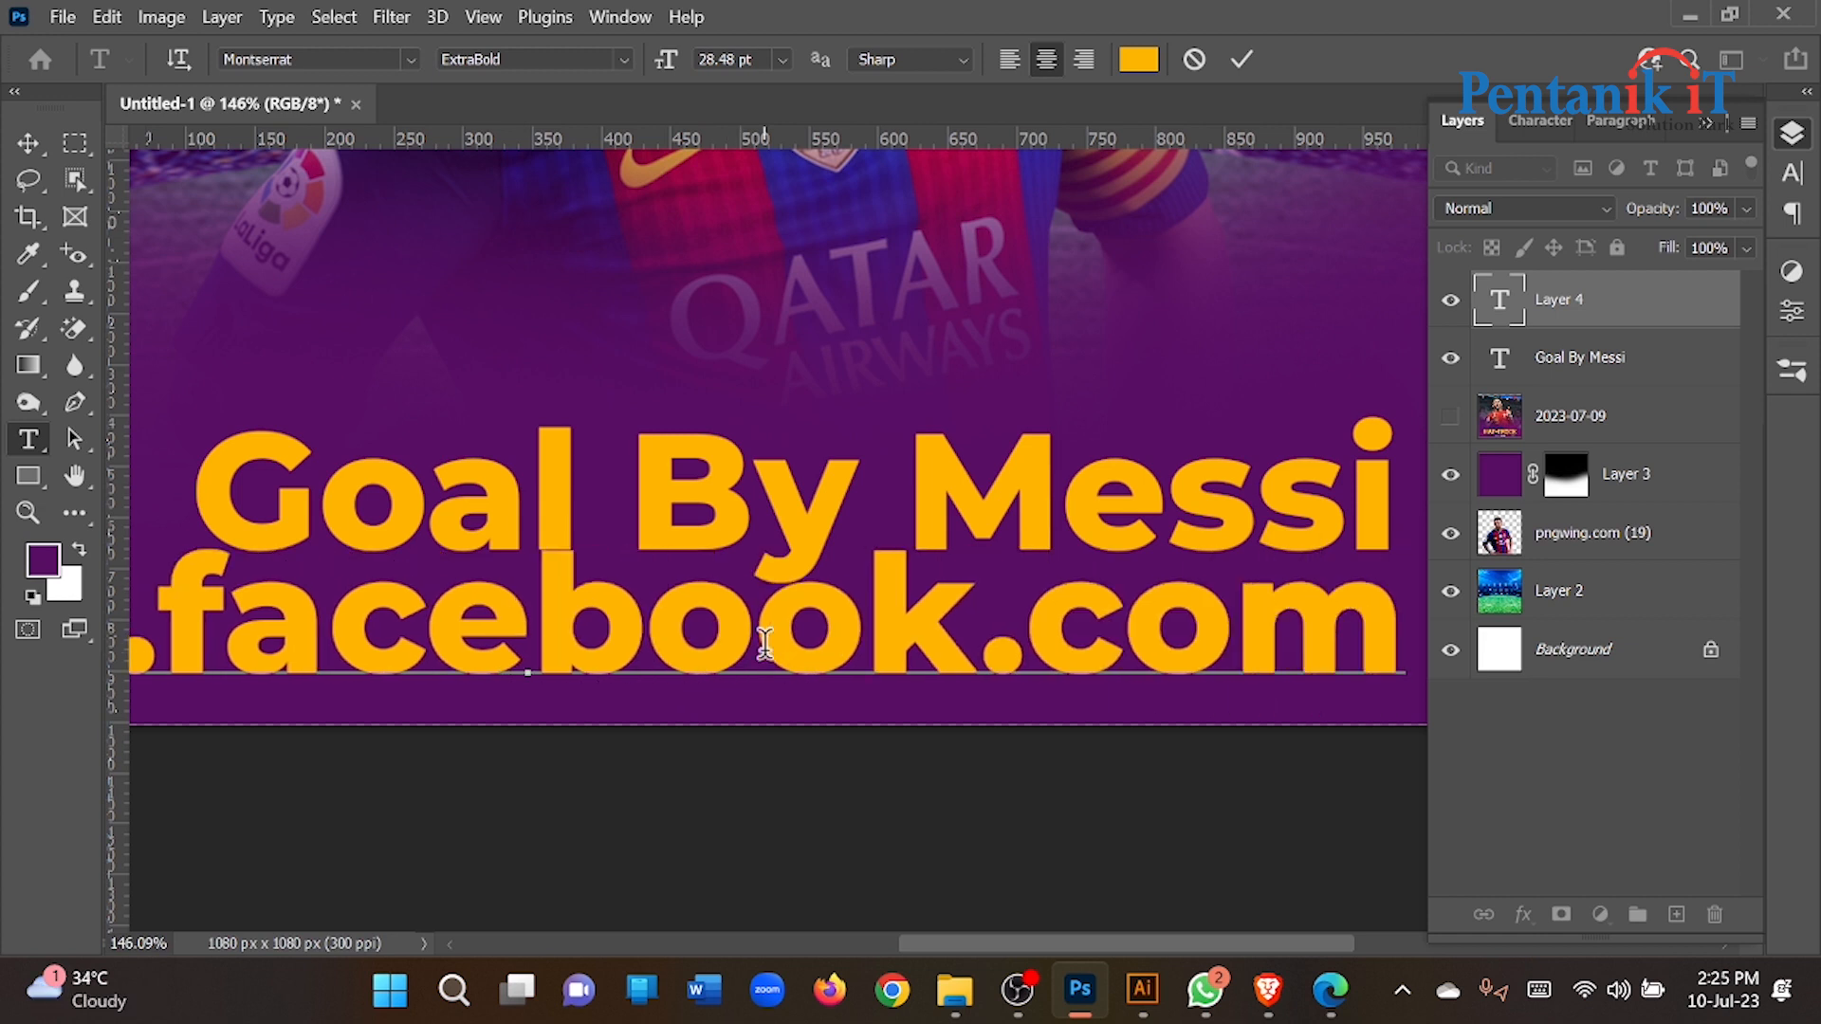
left_click(1244, 61)
left_click(1792, 173)
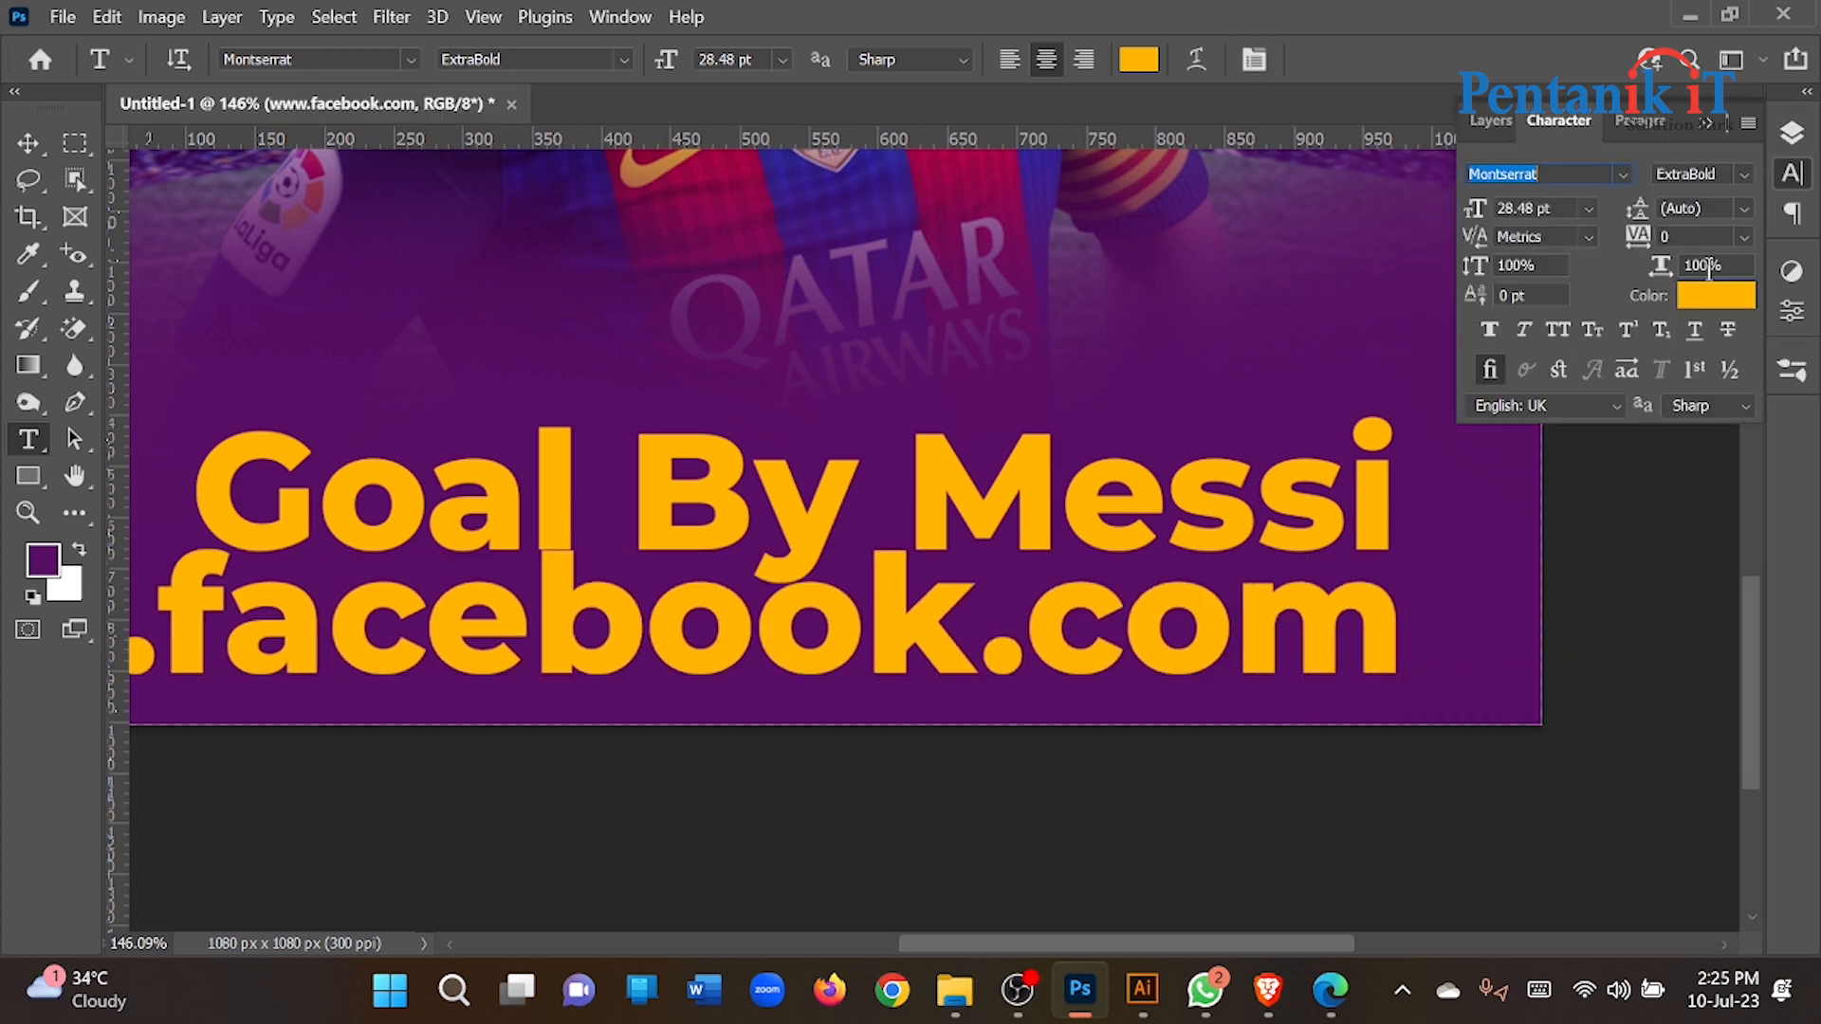
left_click(1743, 175)
left_click(1684, 197)
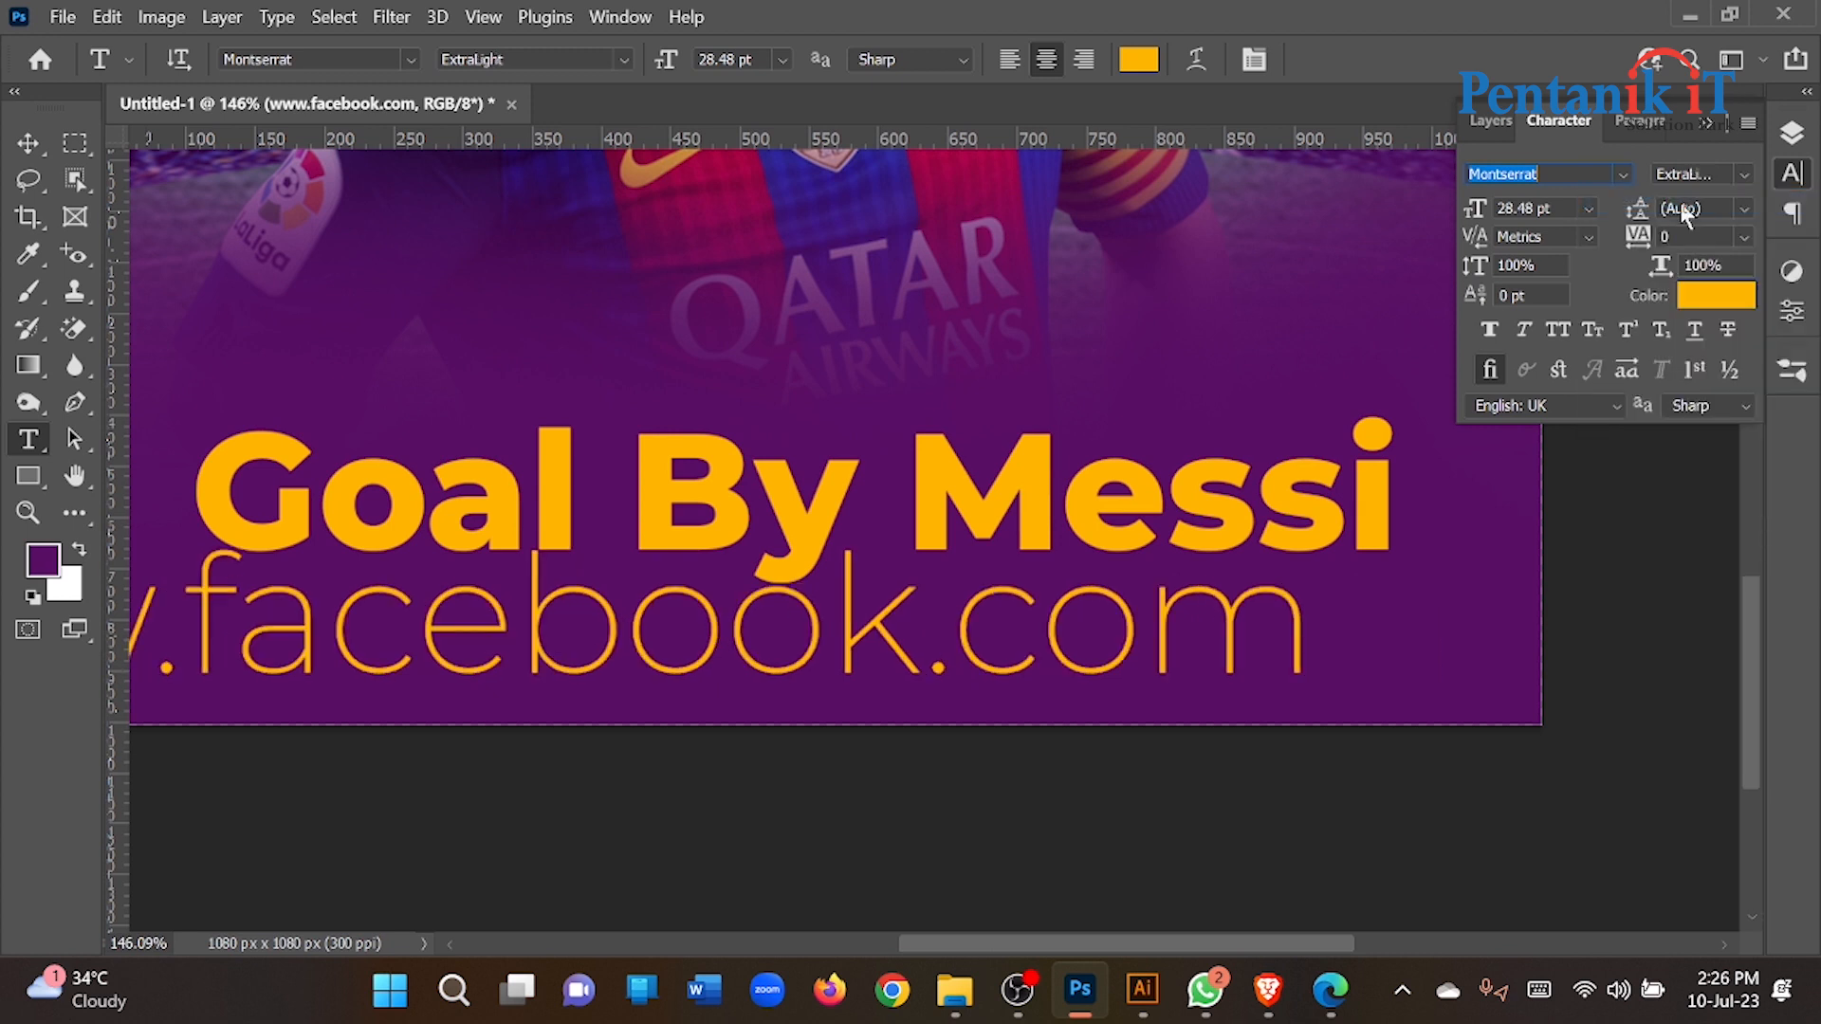
left_click(28, 143)
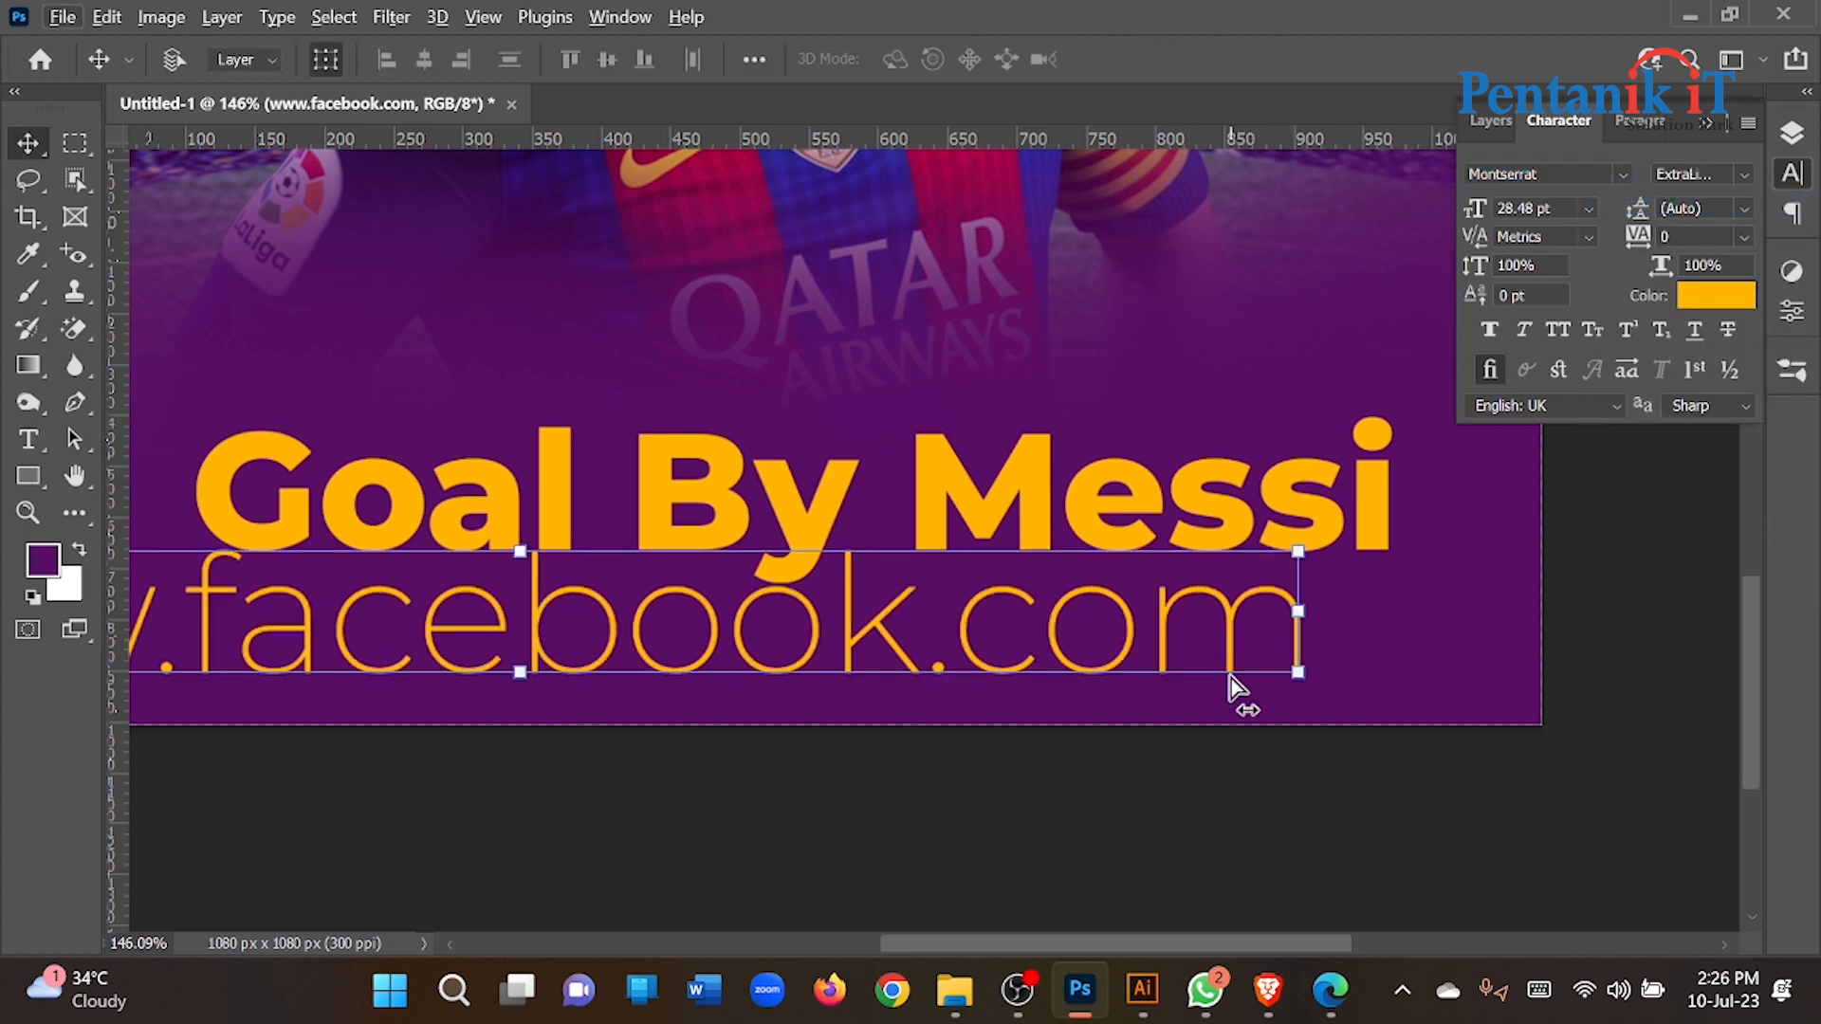
scroll(1231, 675, "down", 5)
key("ctrl+t")
left_click_drag(1199, 639, 585, 644)
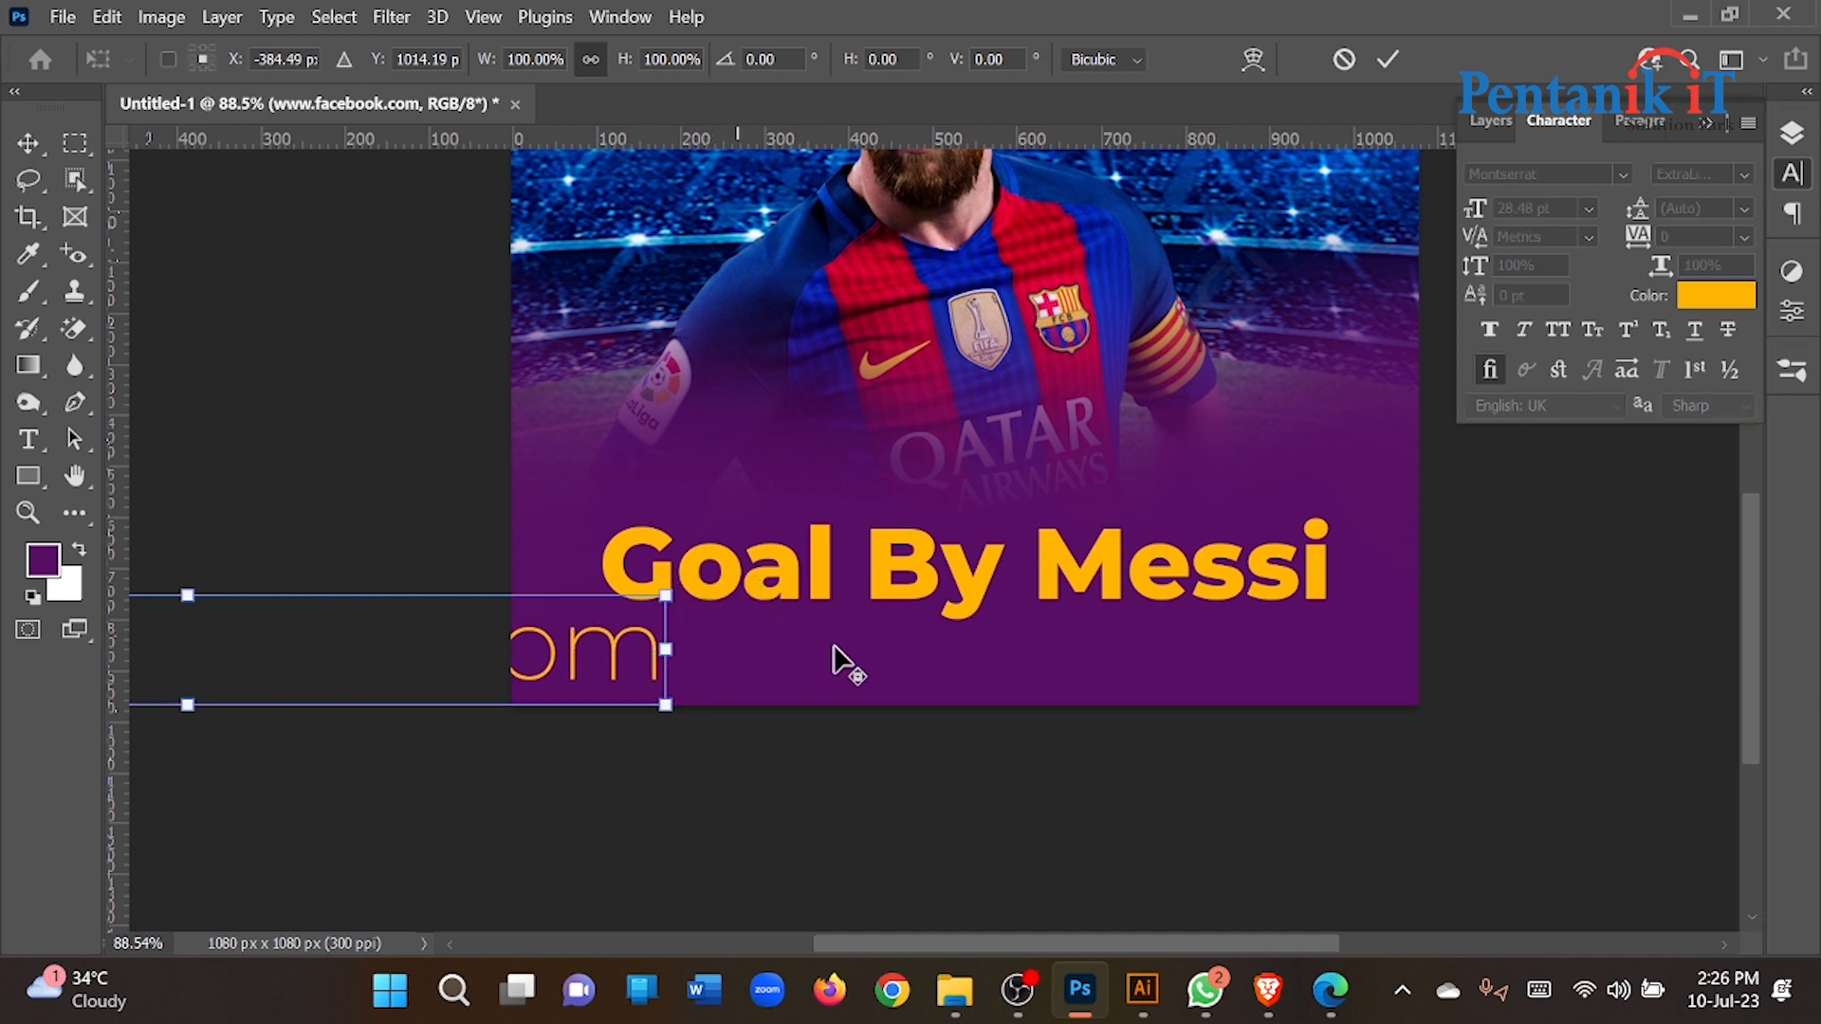
scroll(840, 662, "down", 7)
left_click_drag(268, 650, 1024, 661)
scroll(768, 683, "up", 5)
scroll(1034, 662, "up", 8)
left_click_drag(1127, 634, 805, 622)
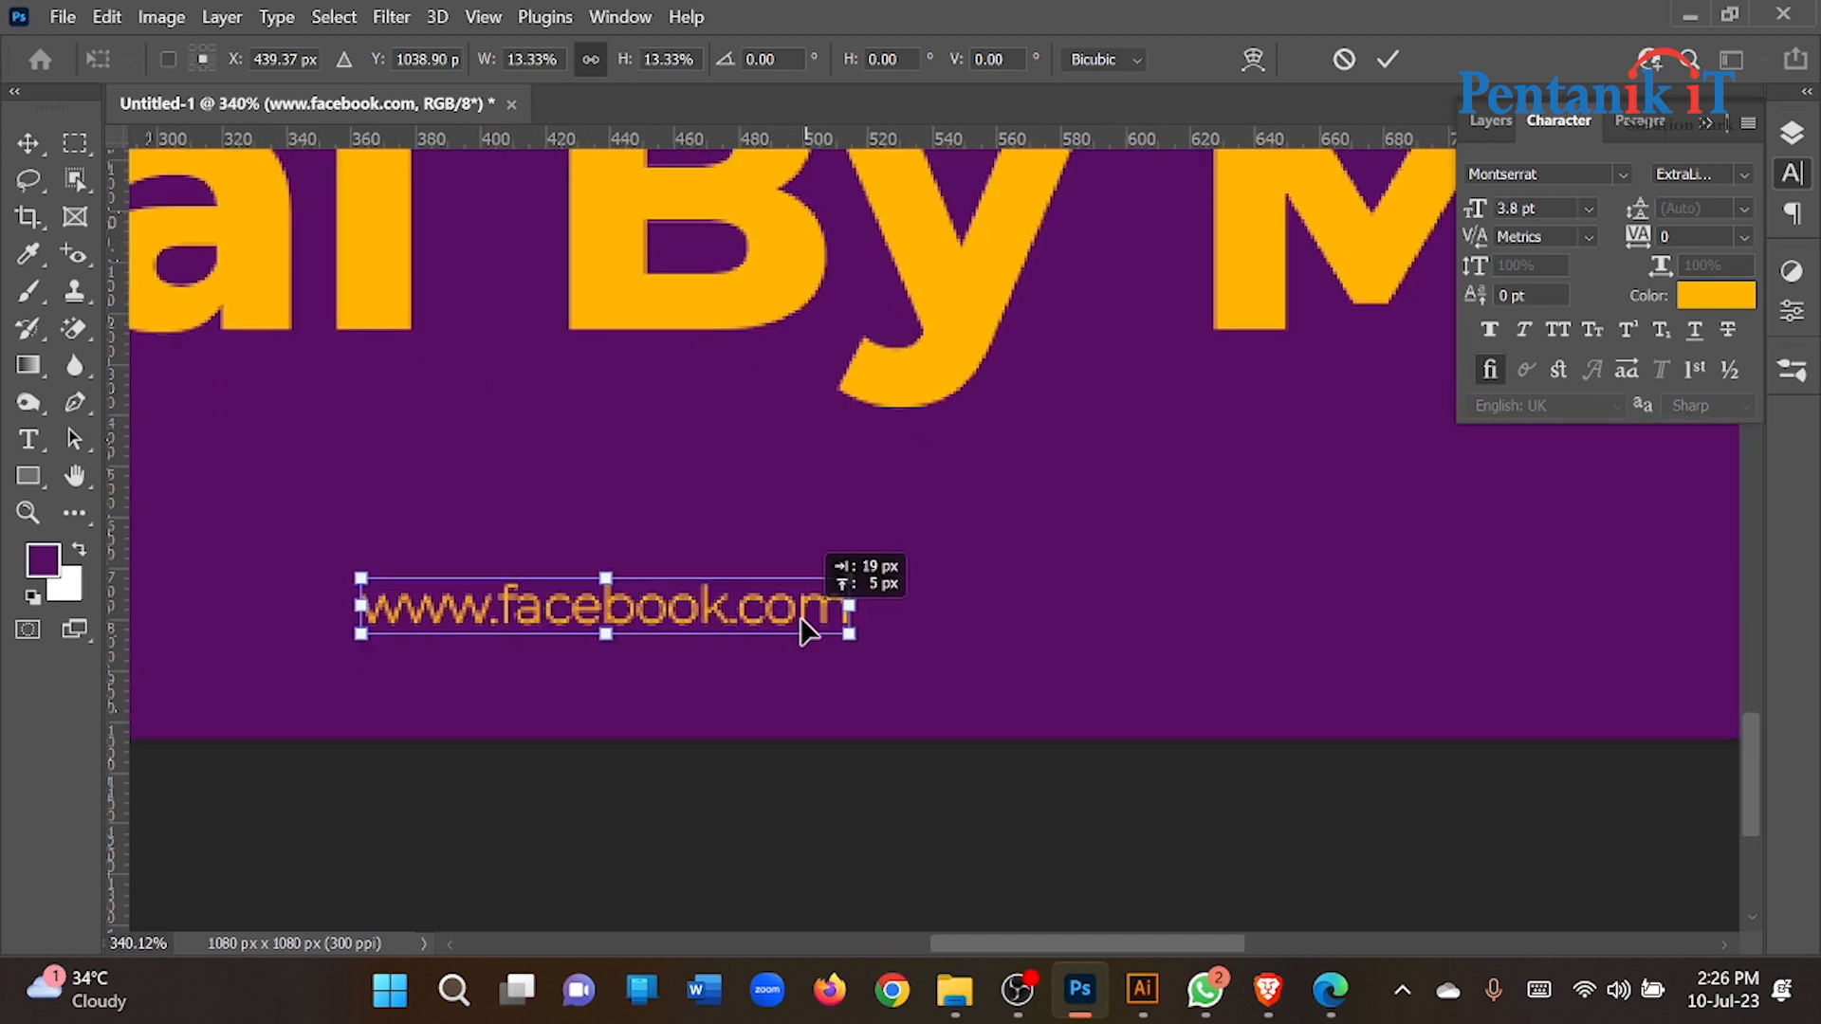
scroll(615, 524, "down", 3)
key("Return")
scroll(650, 717, "down", 3)
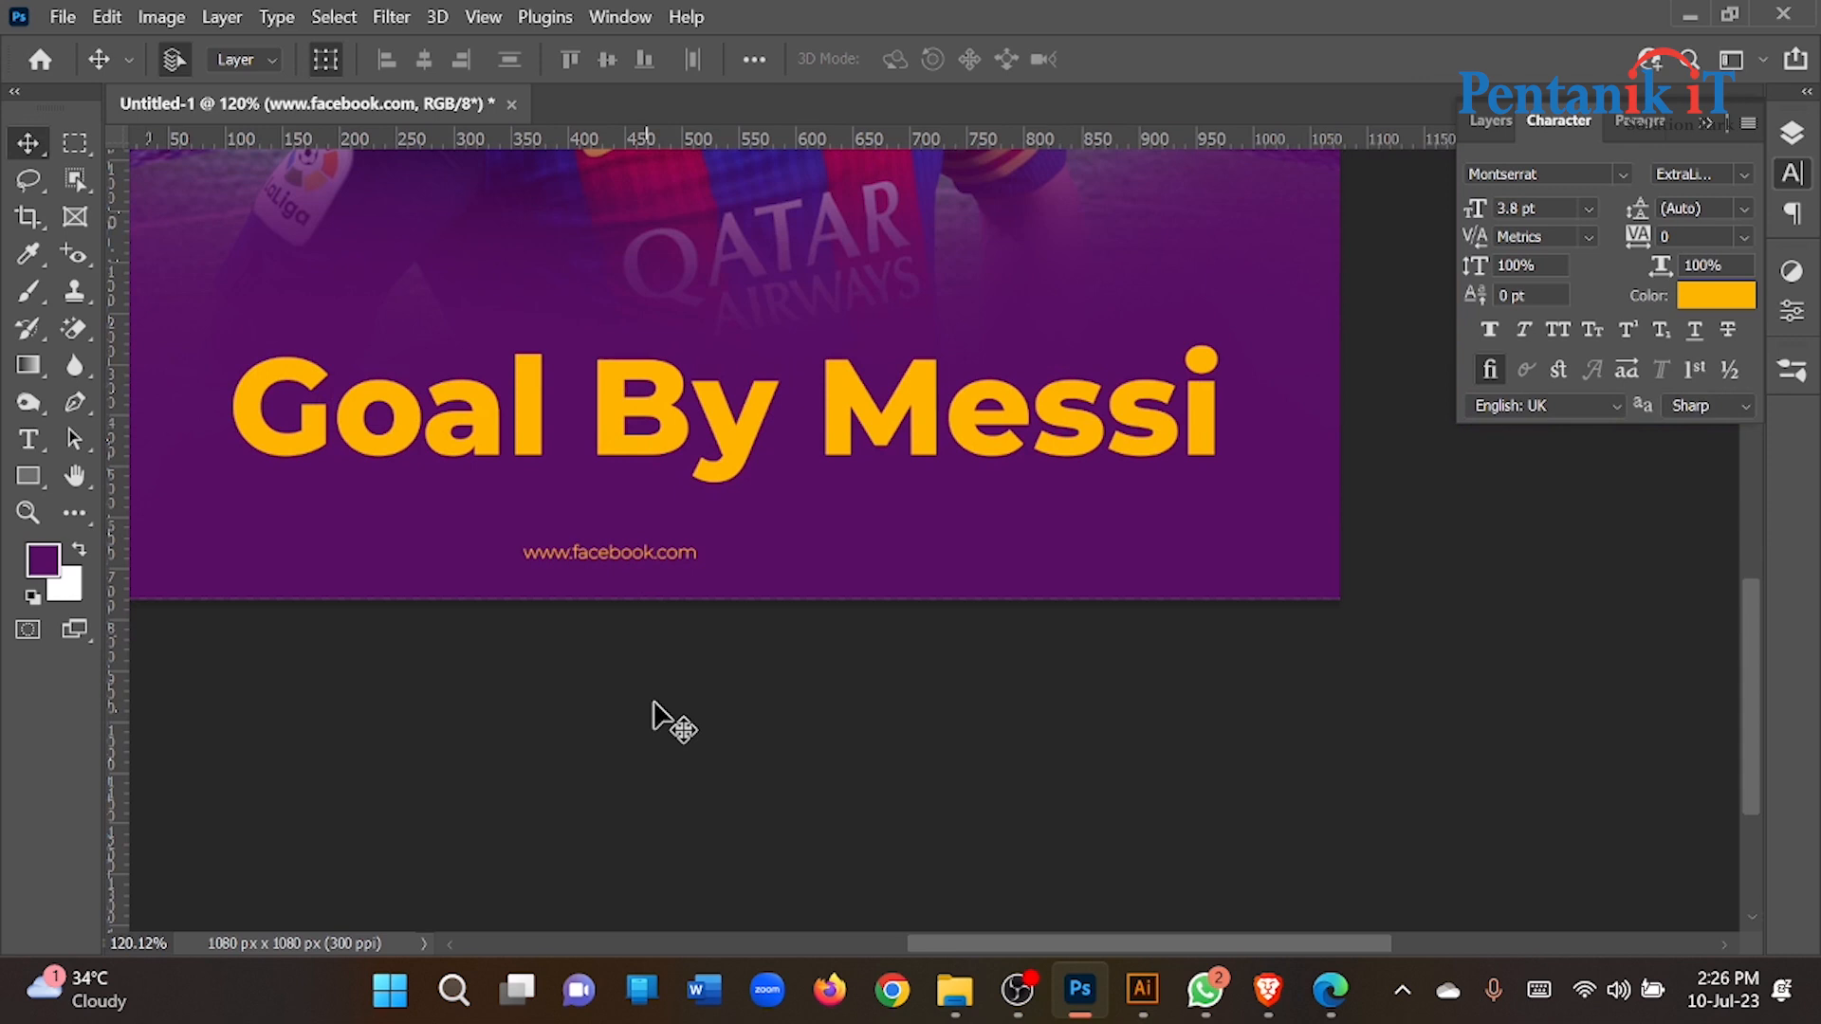
scroll(651, 717, "up", 4)
scroll(518, 507, "left", 1)
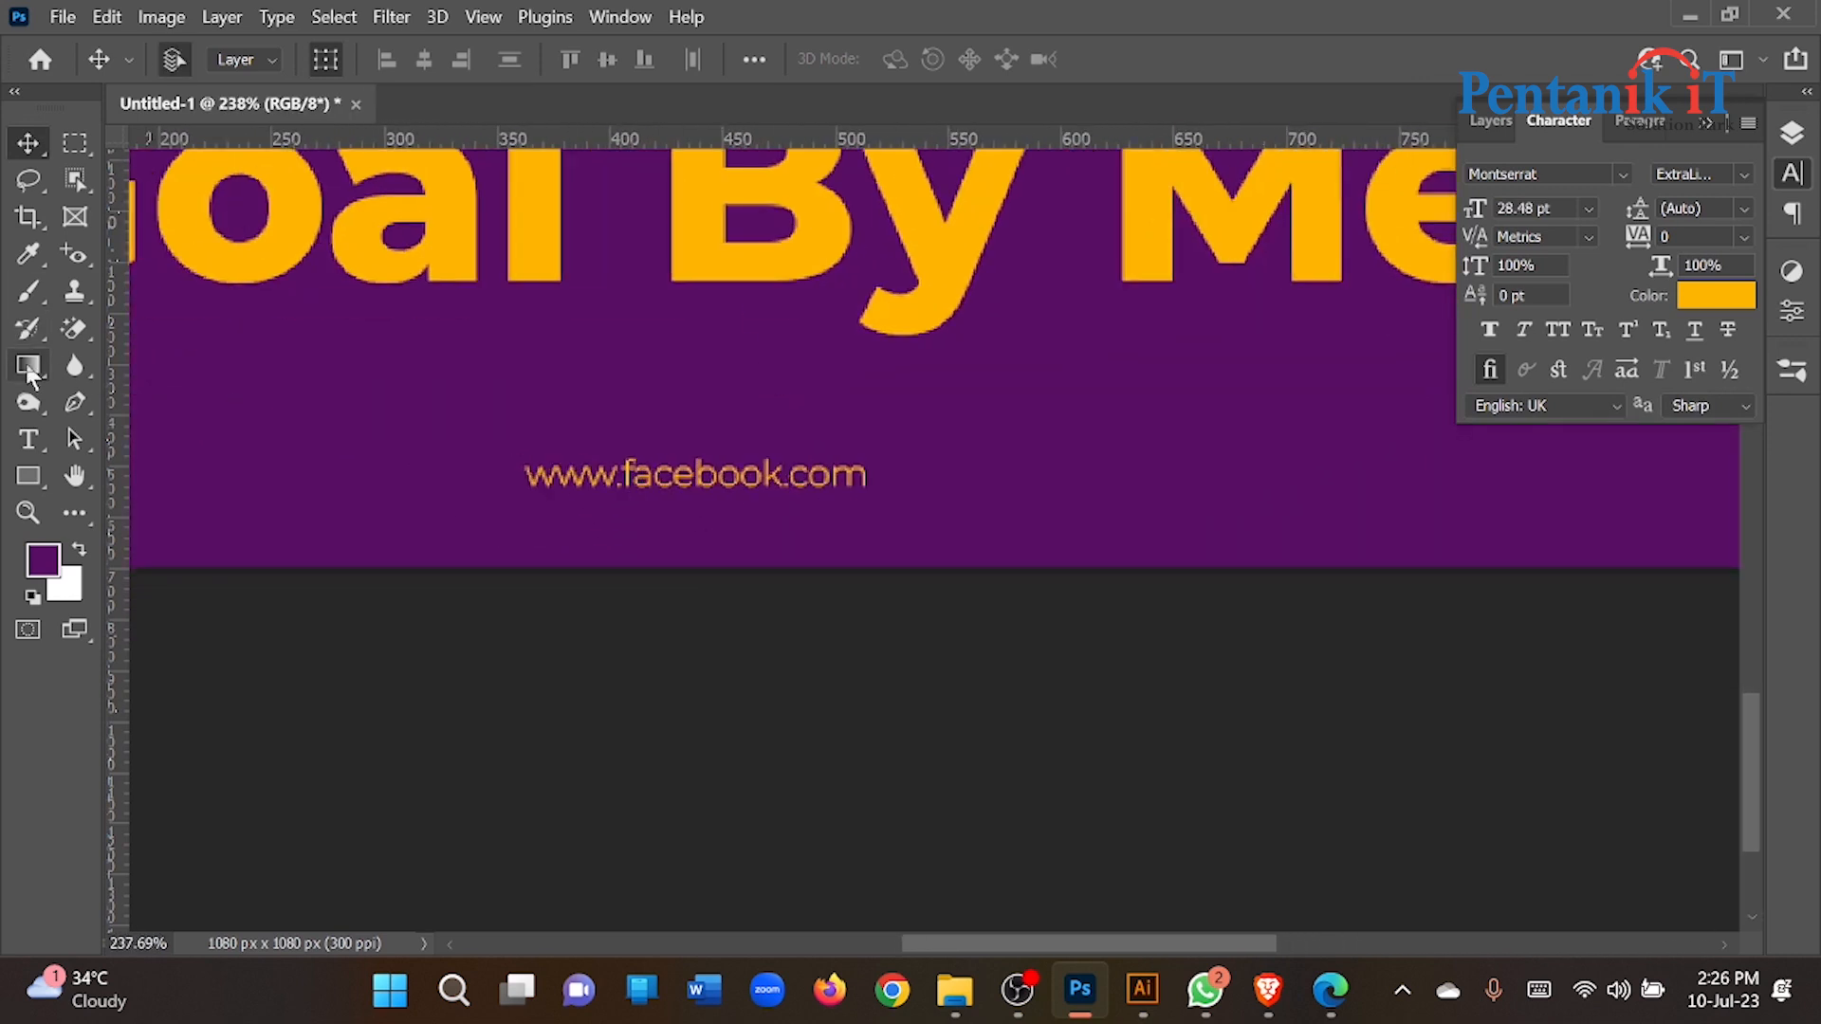
left_click(29, 476)
scroll(892, 479, "up", 3)
left_click_drag(905, 450, 901, 528)
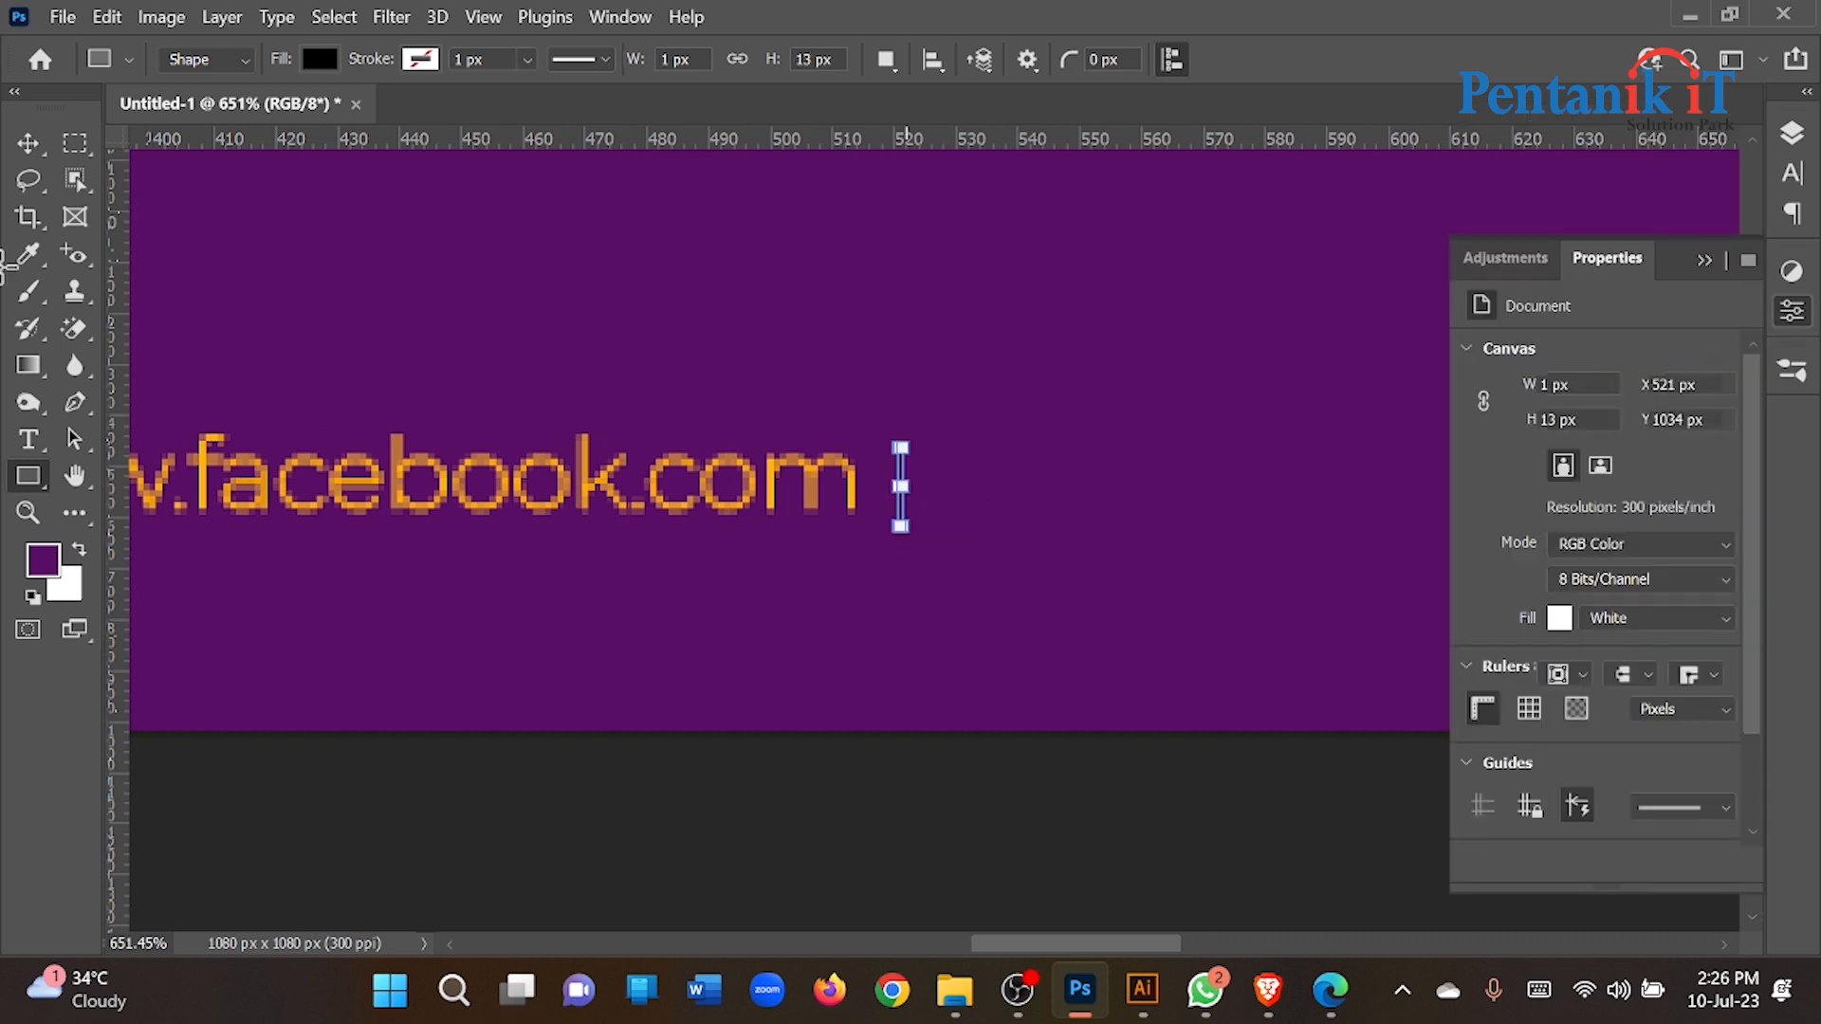
left_click(28, 144)
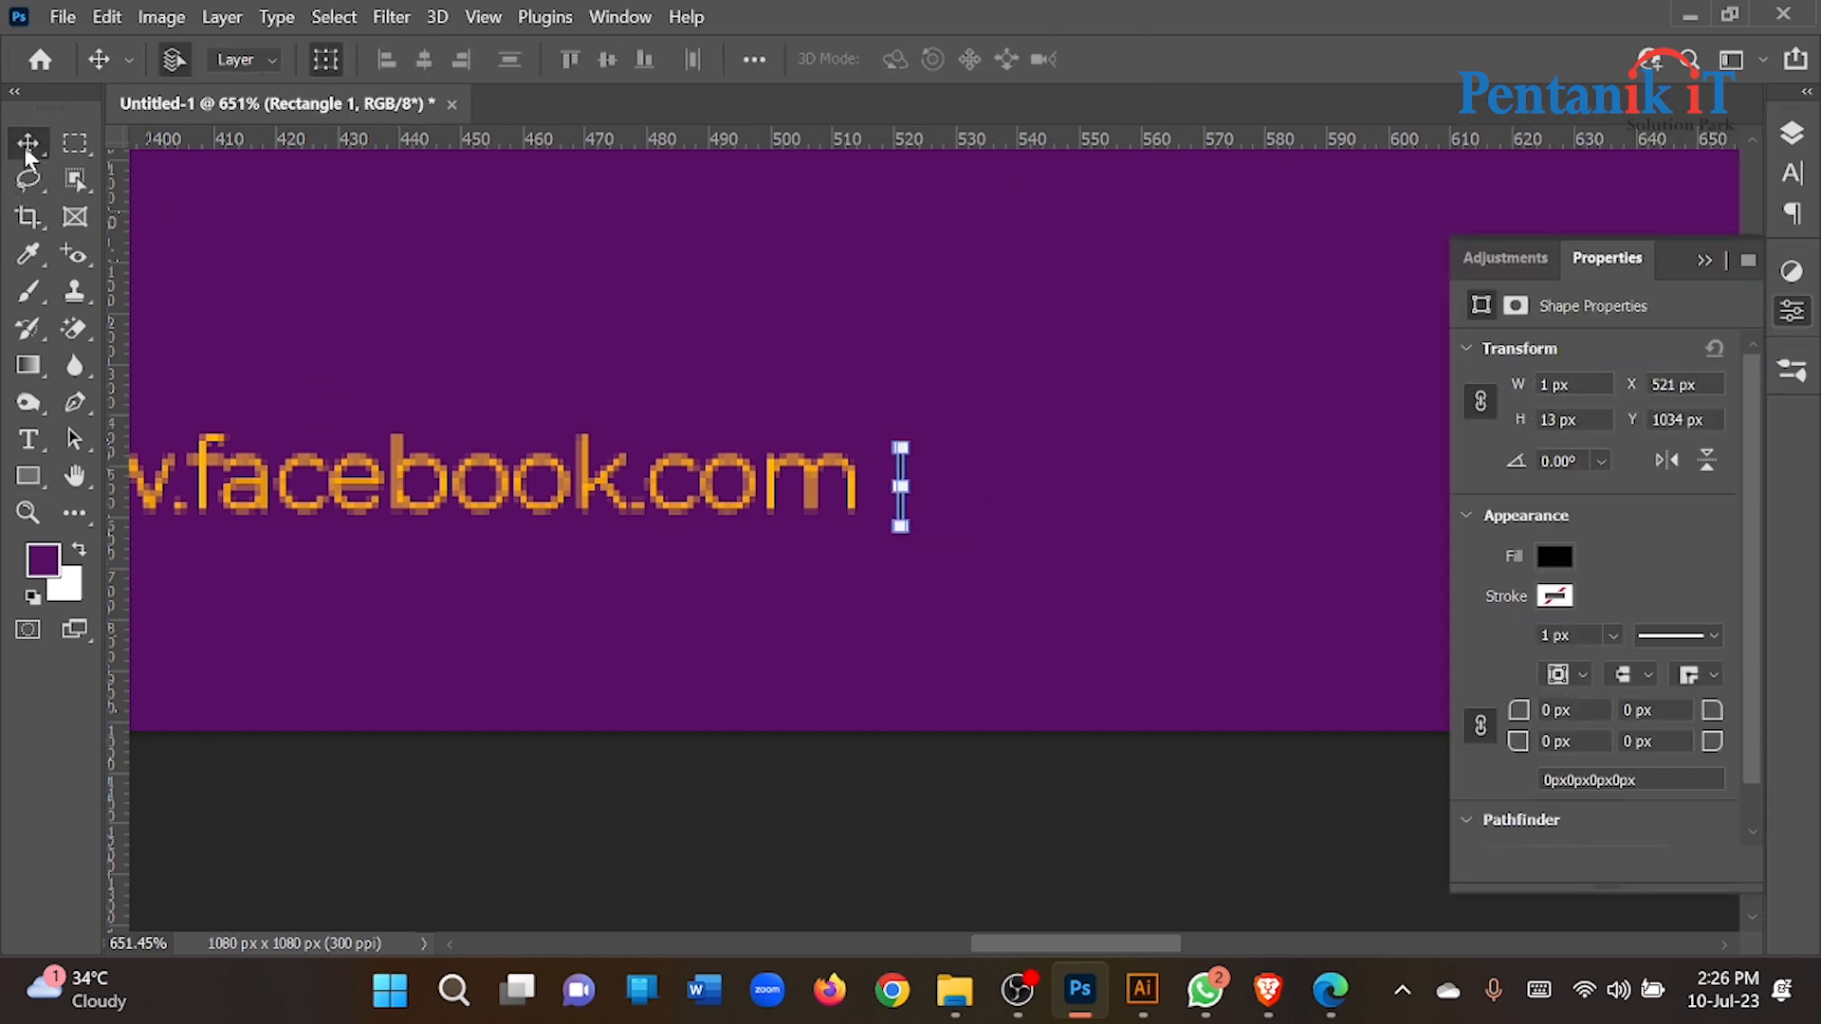
left_click(40, 483)
left_click(320, 59)
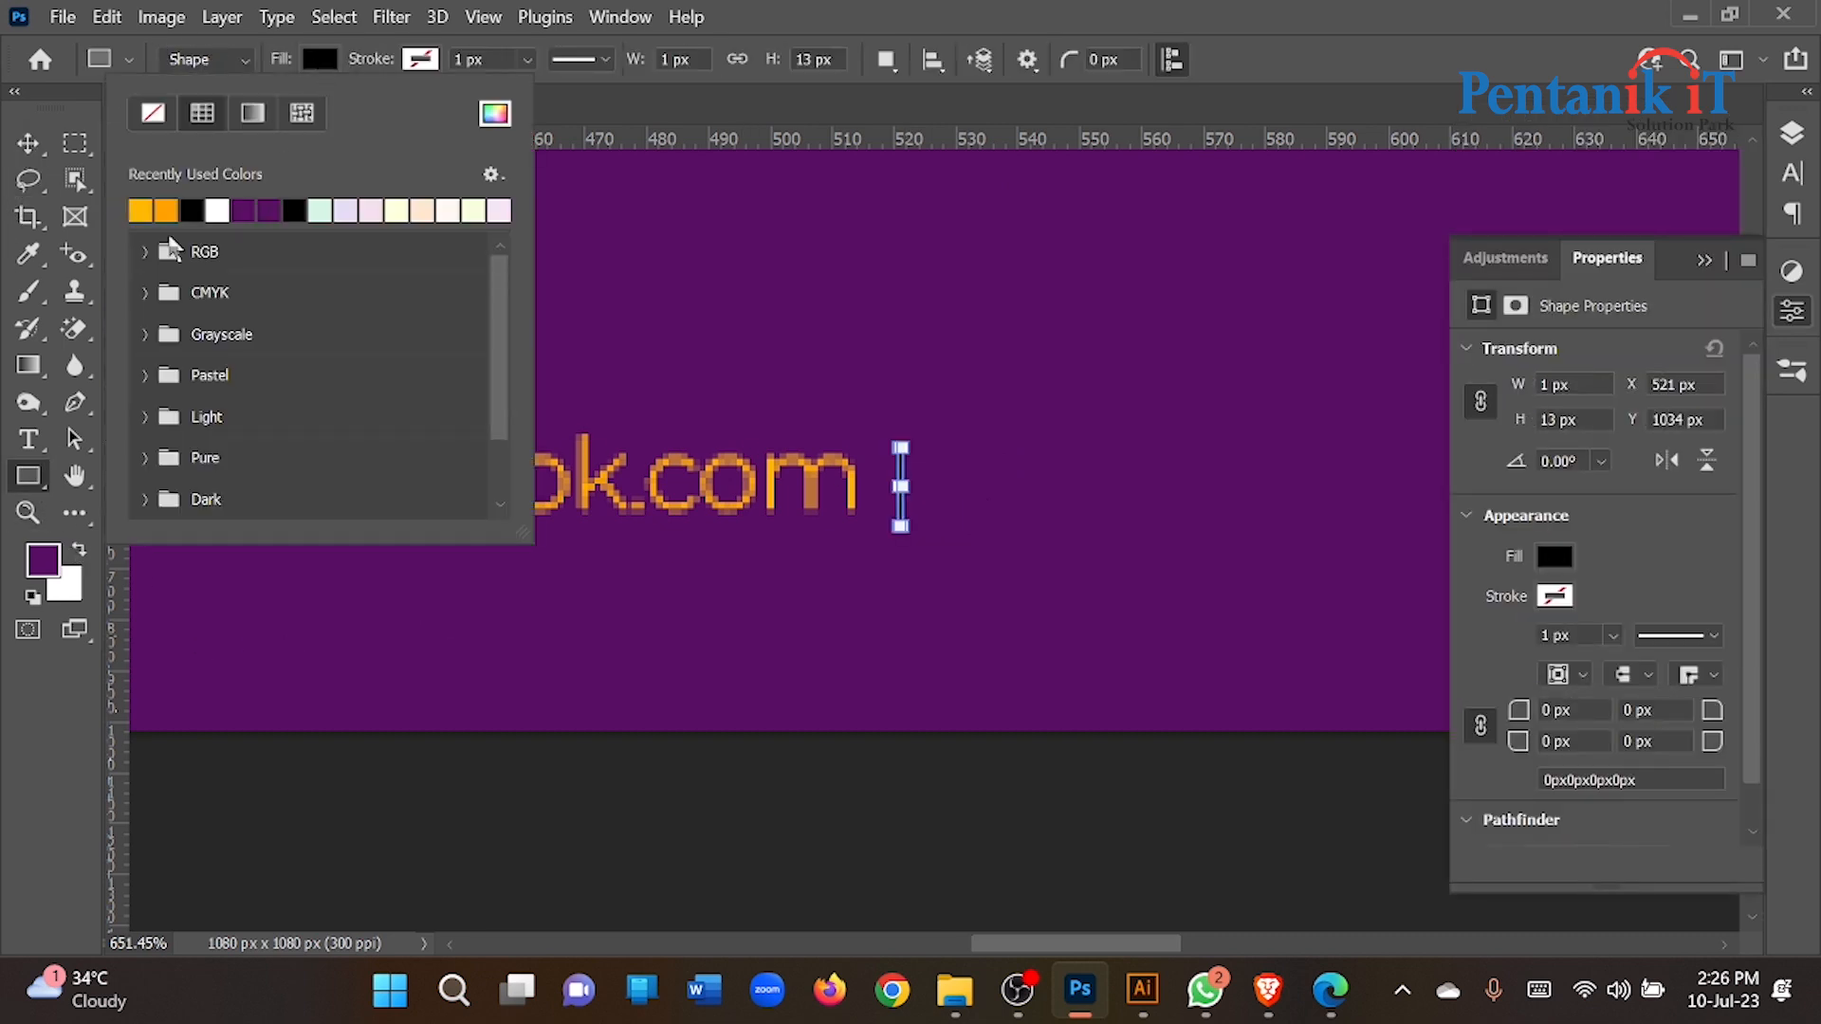
left_click(36, 154)
left_click(253, 774)
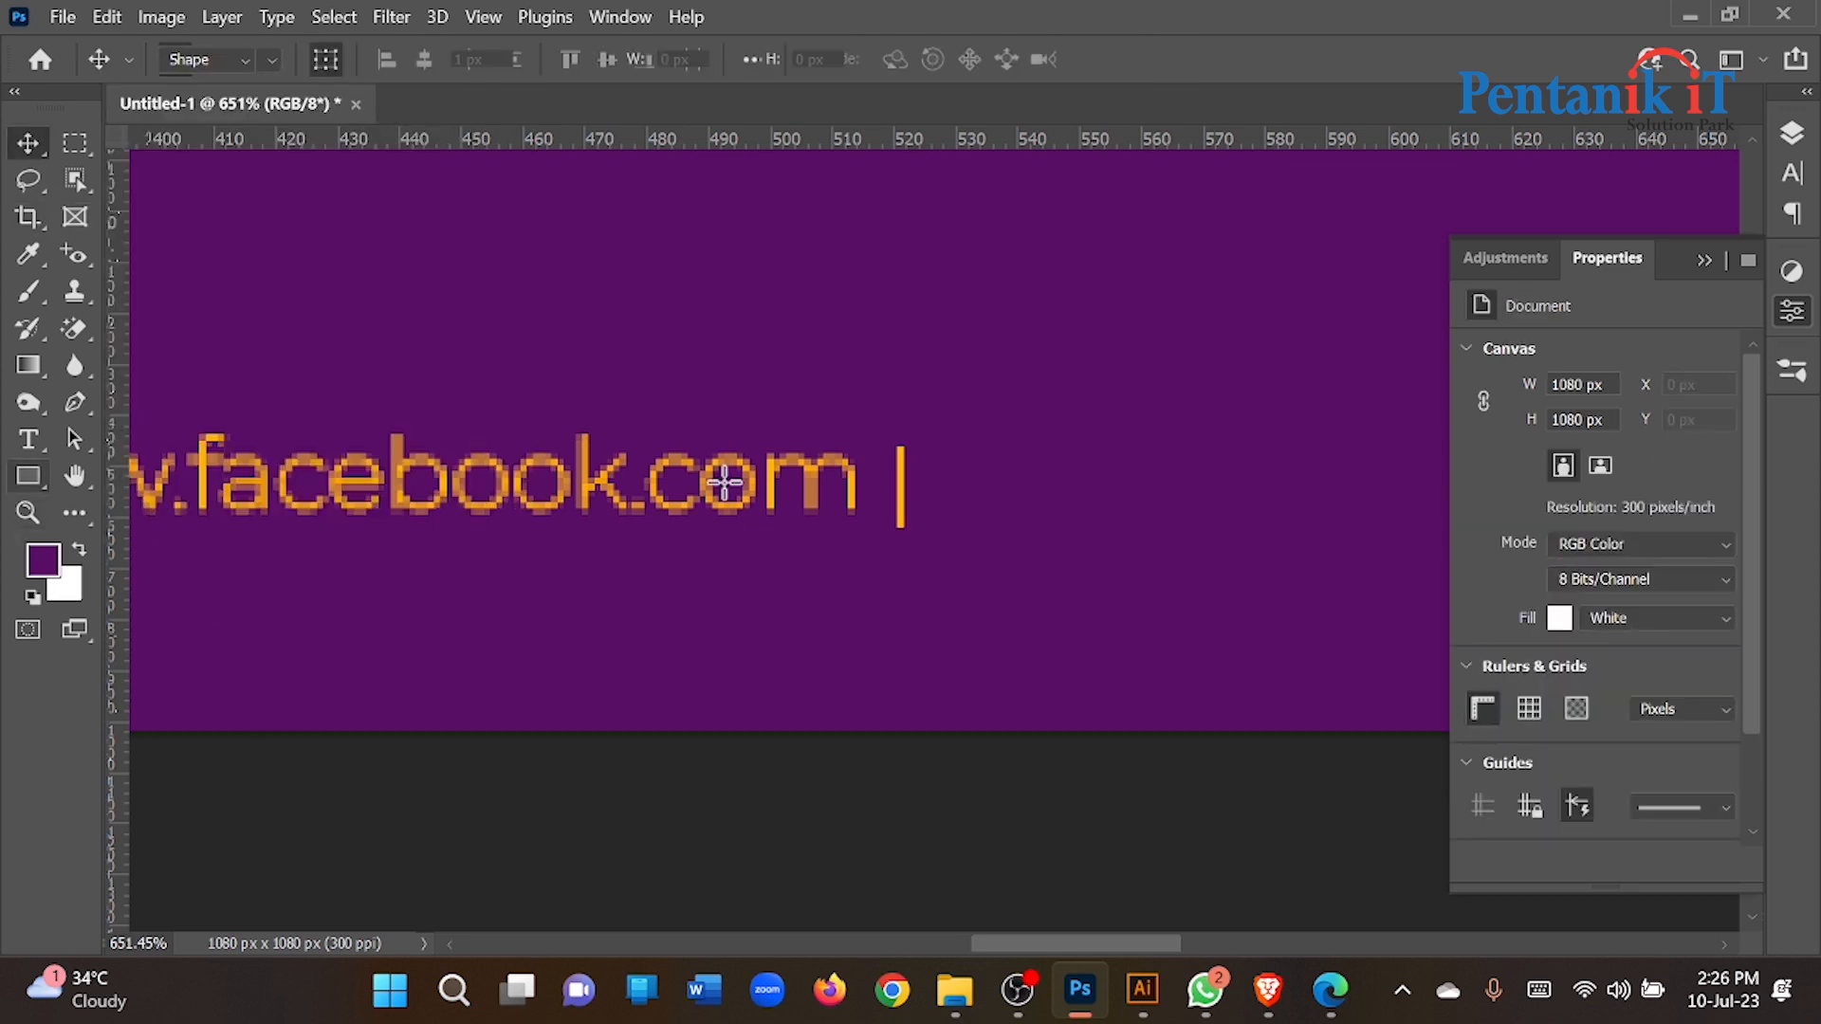
Step: Draw a circle of about 24 × 24 px with the Ellipse tool just right of the divider
key("u")
right_click(28, 475)
left_click(142, 500)
left_click_drag(977, 439, 1191, 560)
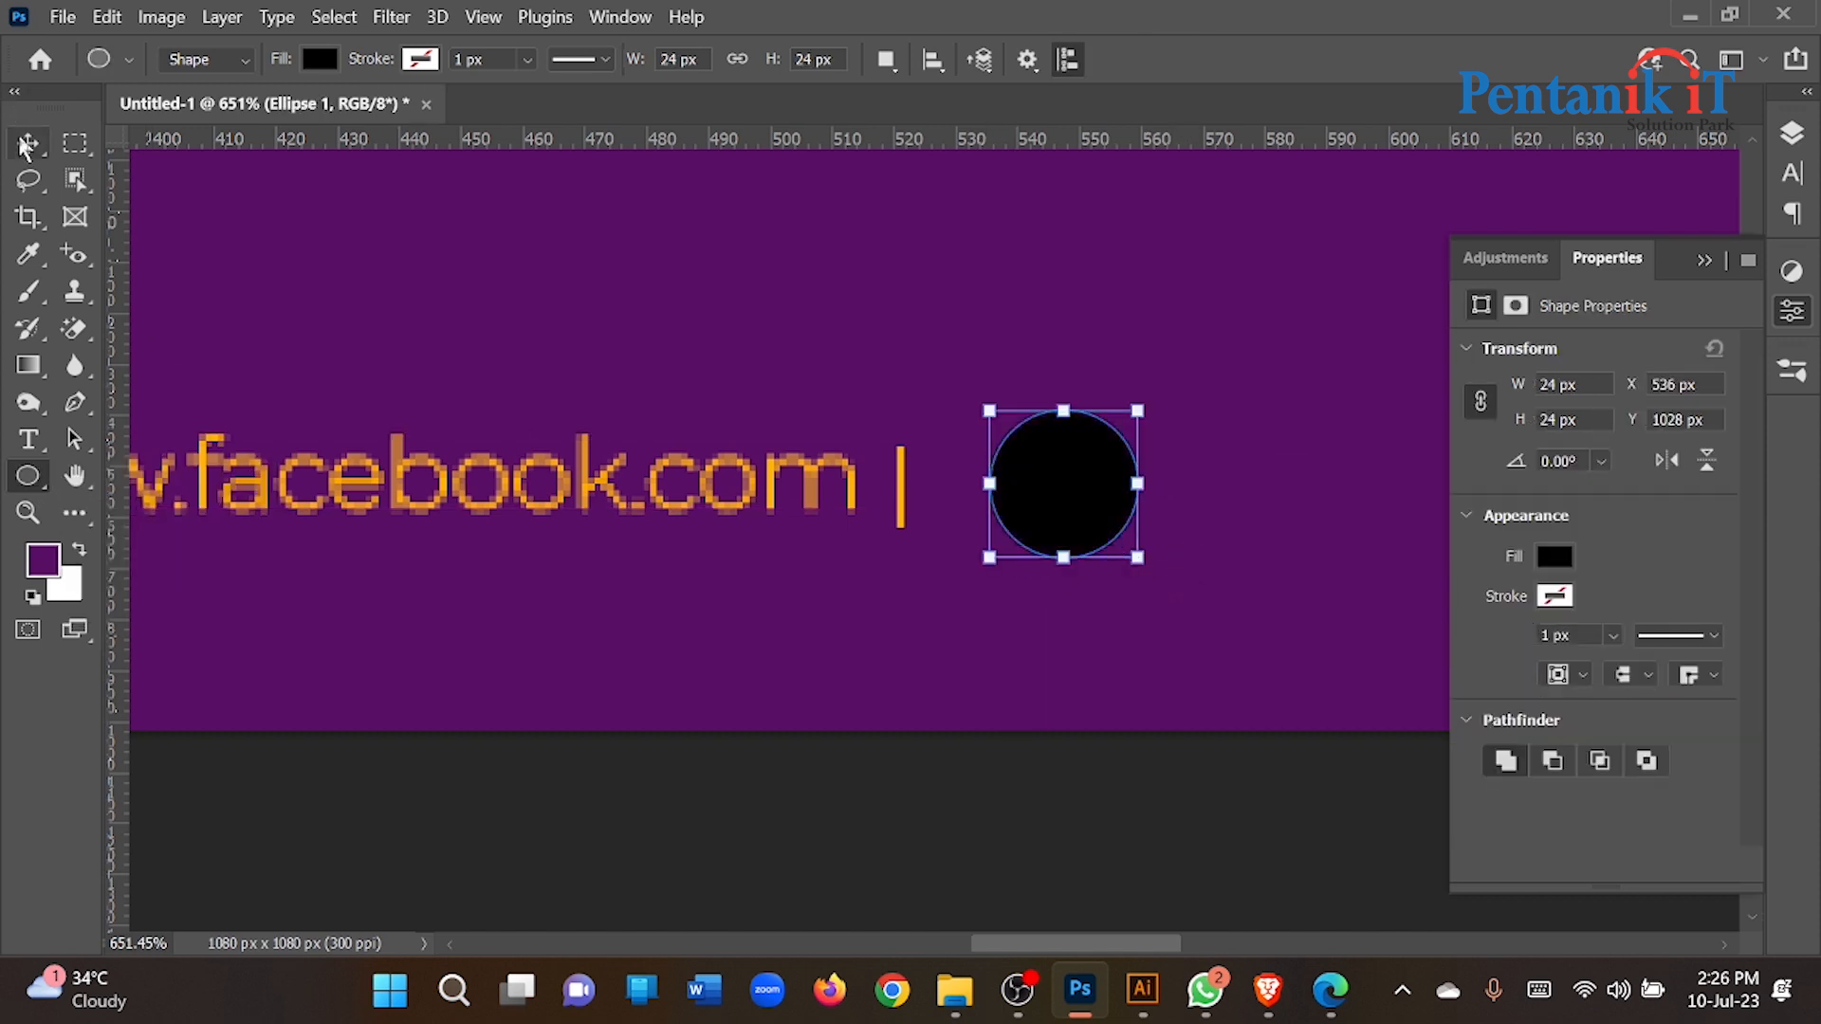
key("v")
Step: Fill the circle with golden yellow and duplicate it twice to the right, making an evenly spaced row of three
scroll(479, 484, "down", 3)
left_click(28, 476)
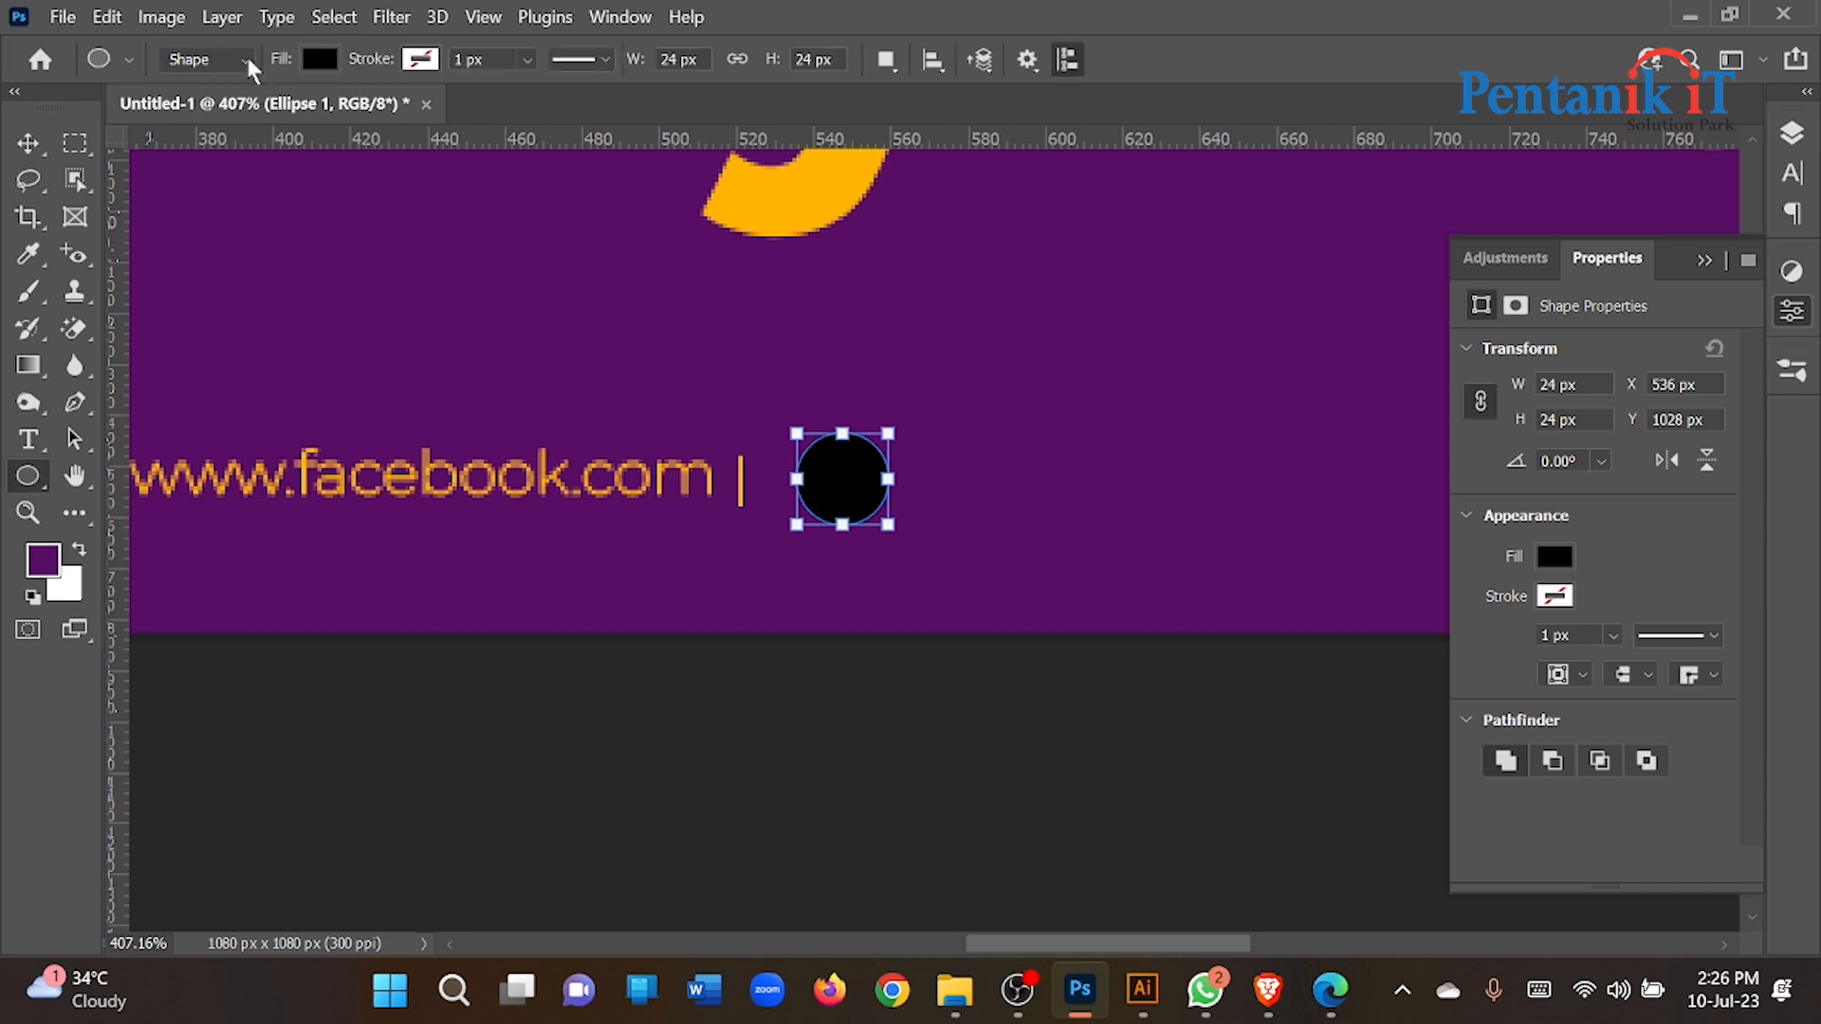
left_click(320, 59)
left_click(143, 204)
left_click(28, 142)
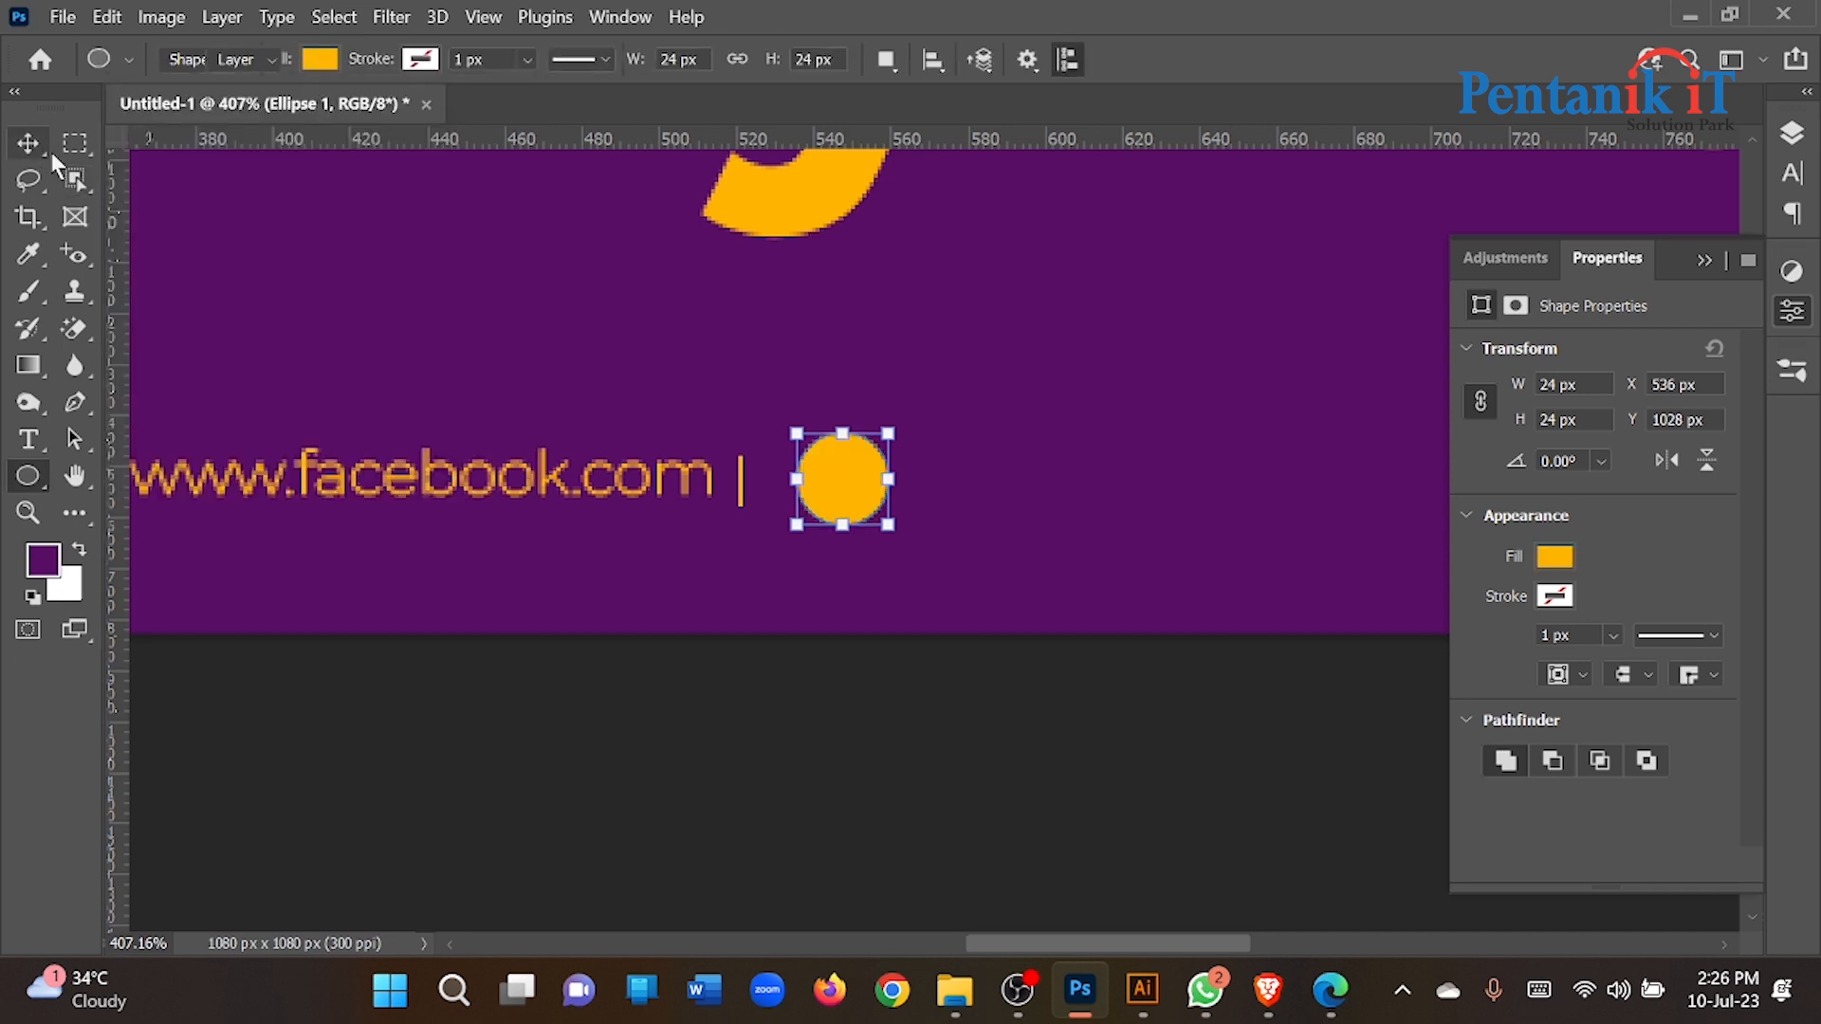
left_click_drag(830, 517, 1123, 486)
Step: Select the web address, divider and three circles together and move them right and slightly up, centred beneath the "Goal By Messi" title
left_click_drag(1145, 737, 354, 319)
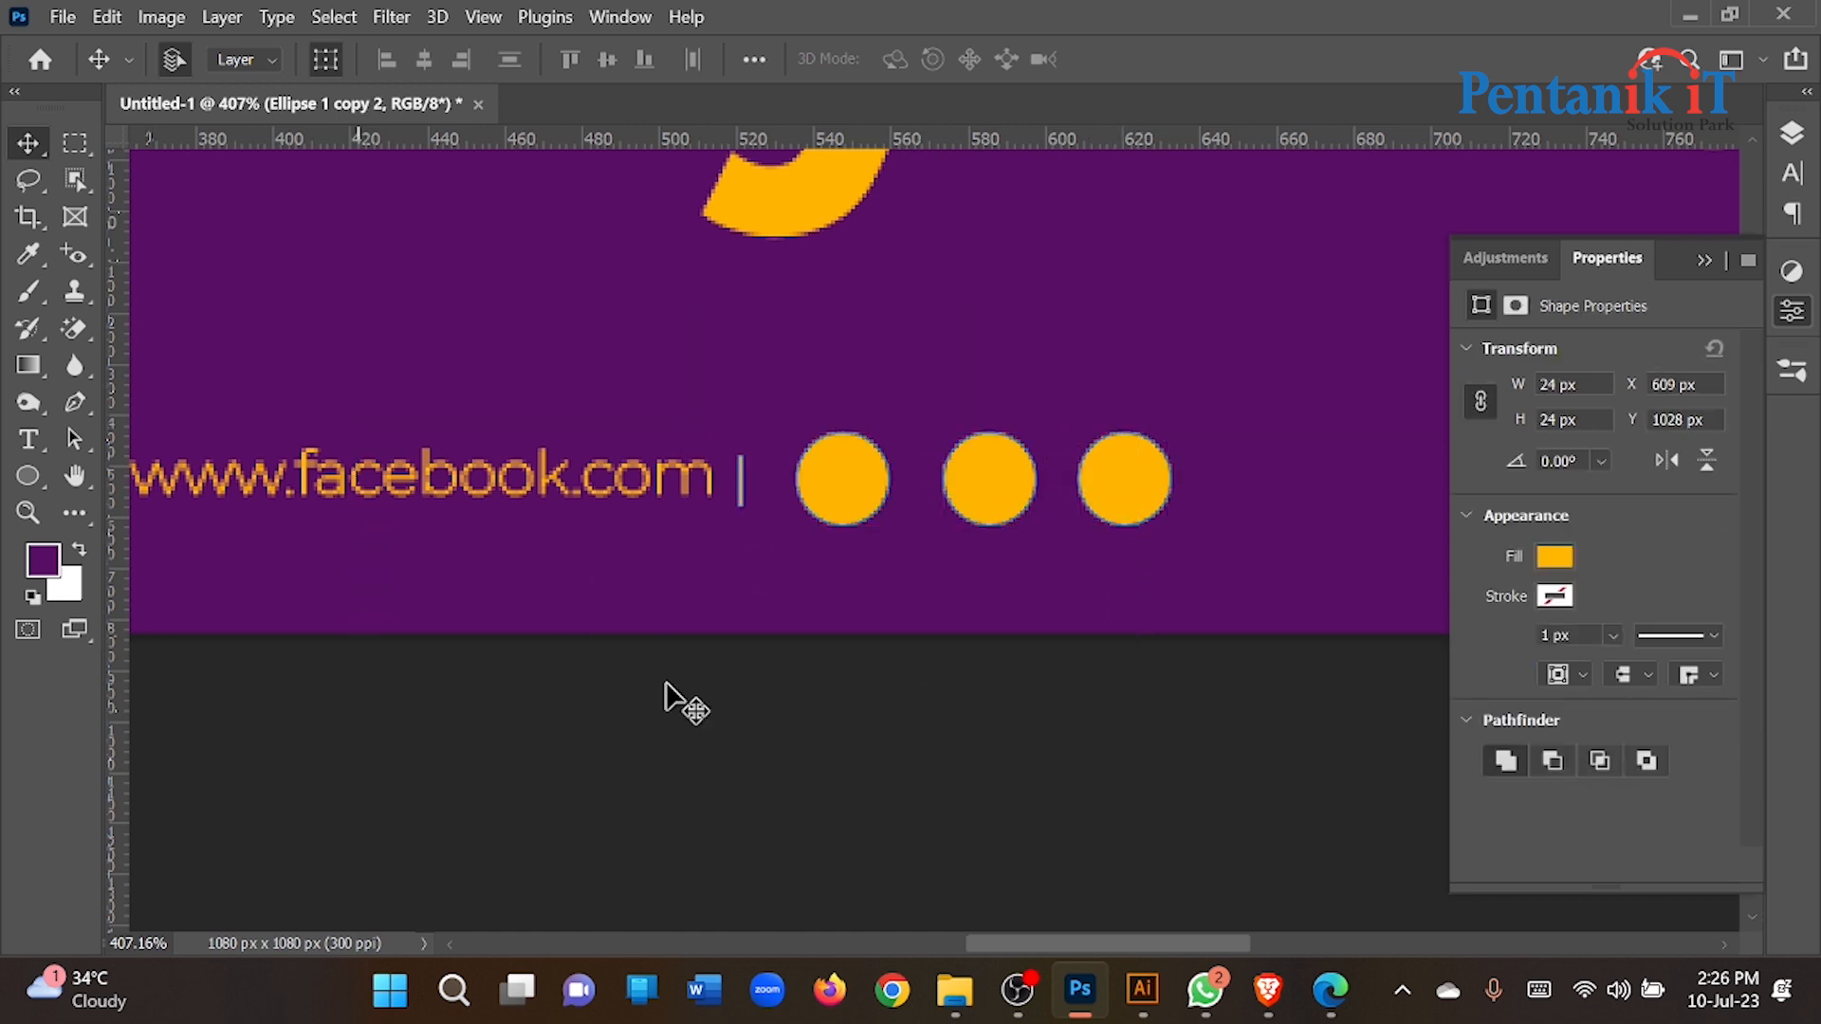
scroll(679, 694, "down", 8)
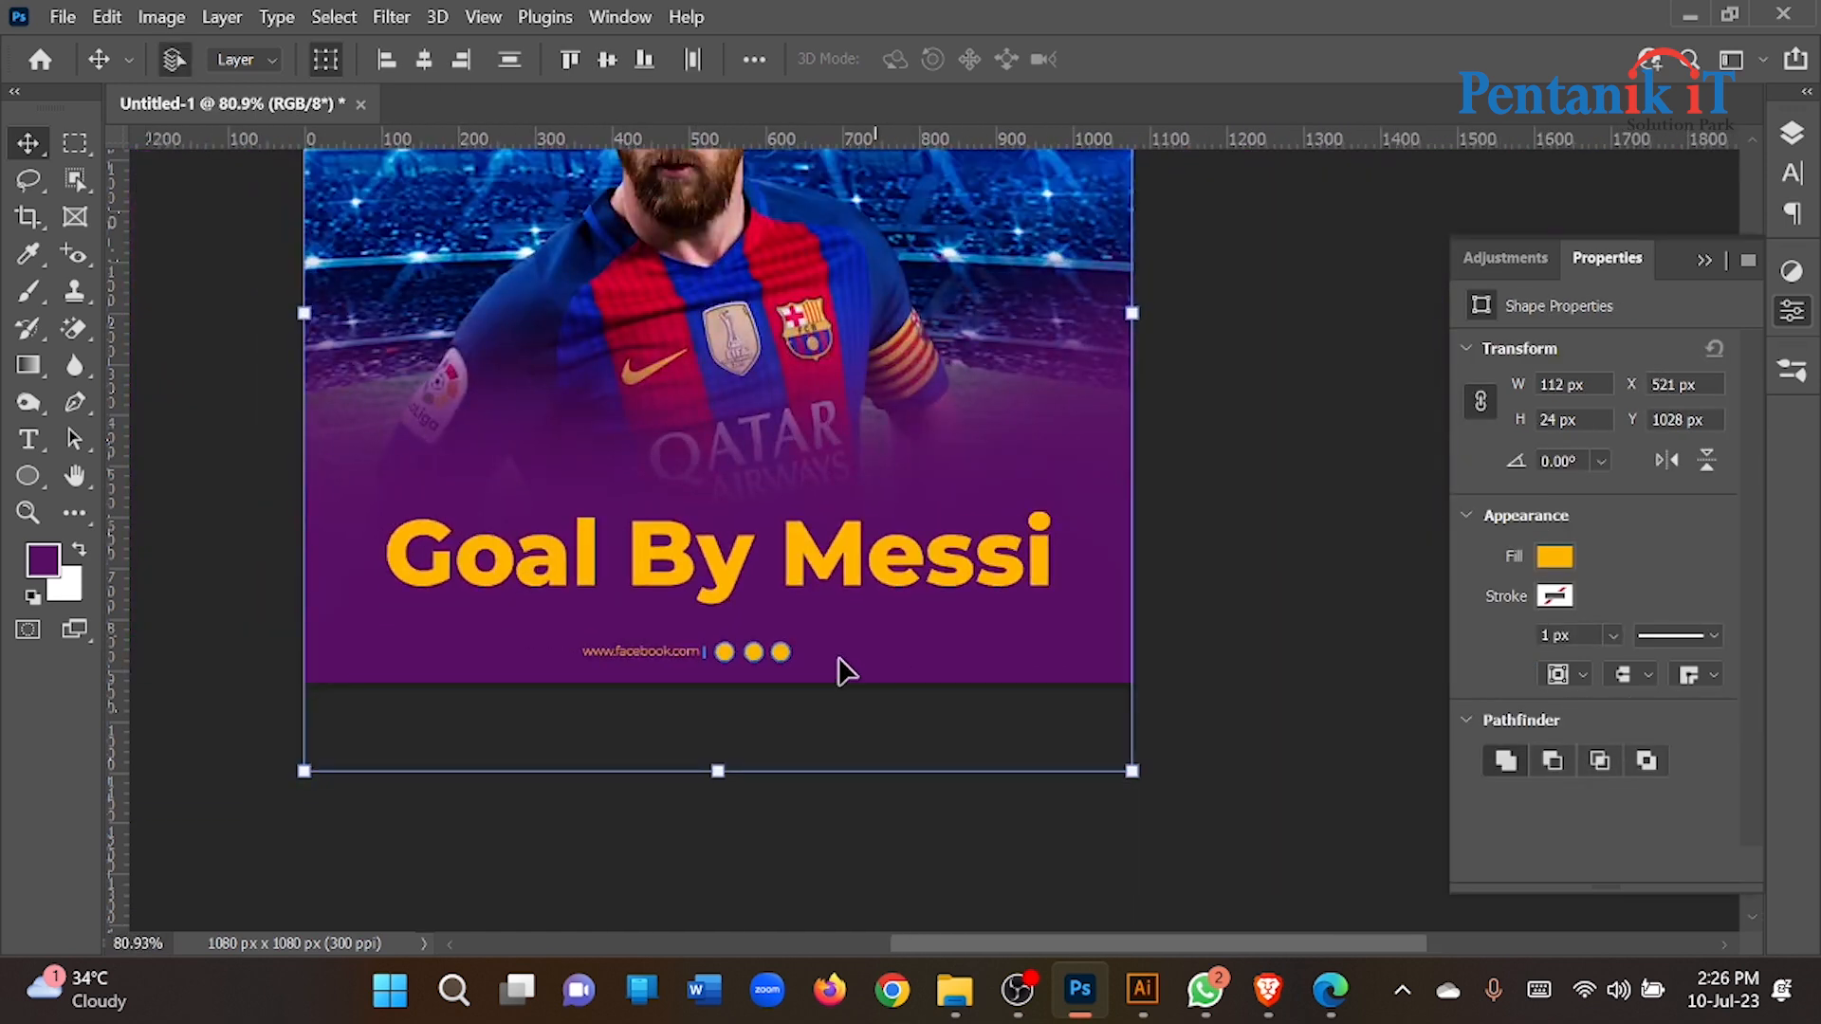
scroll(845, 671, "down", 5)
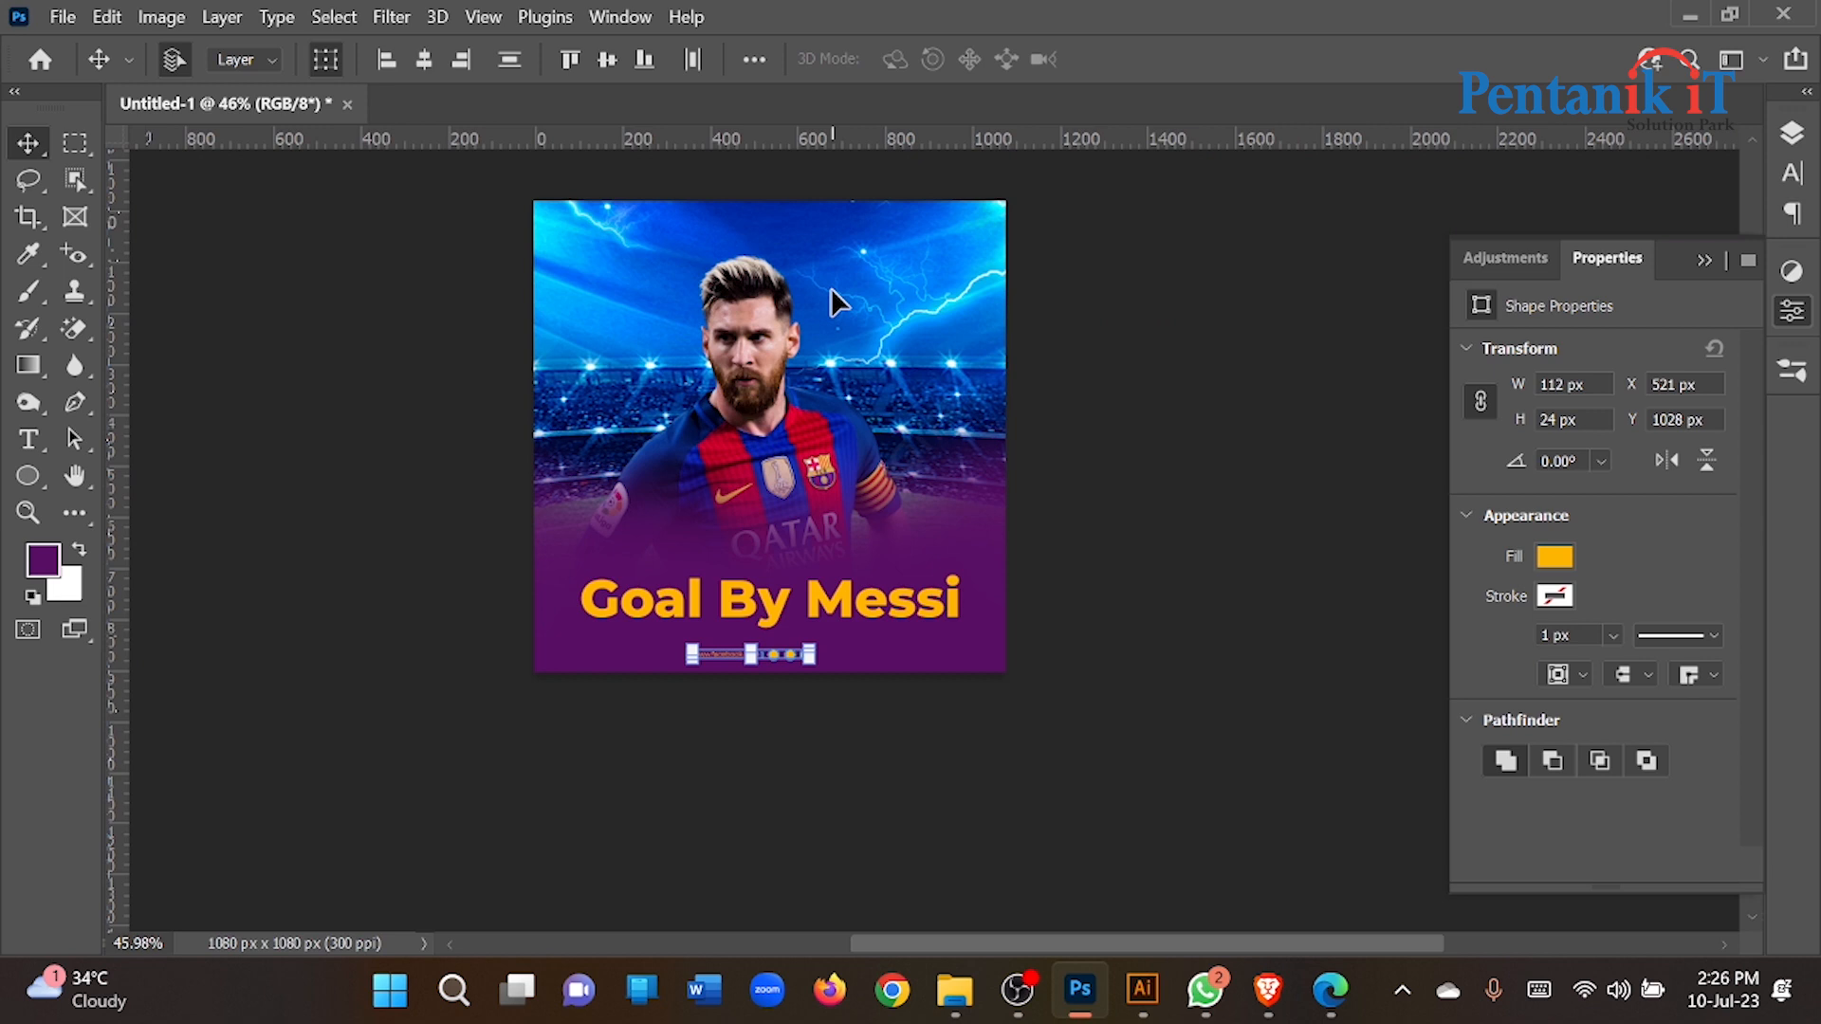
scroll(806, 651, "up", 3)
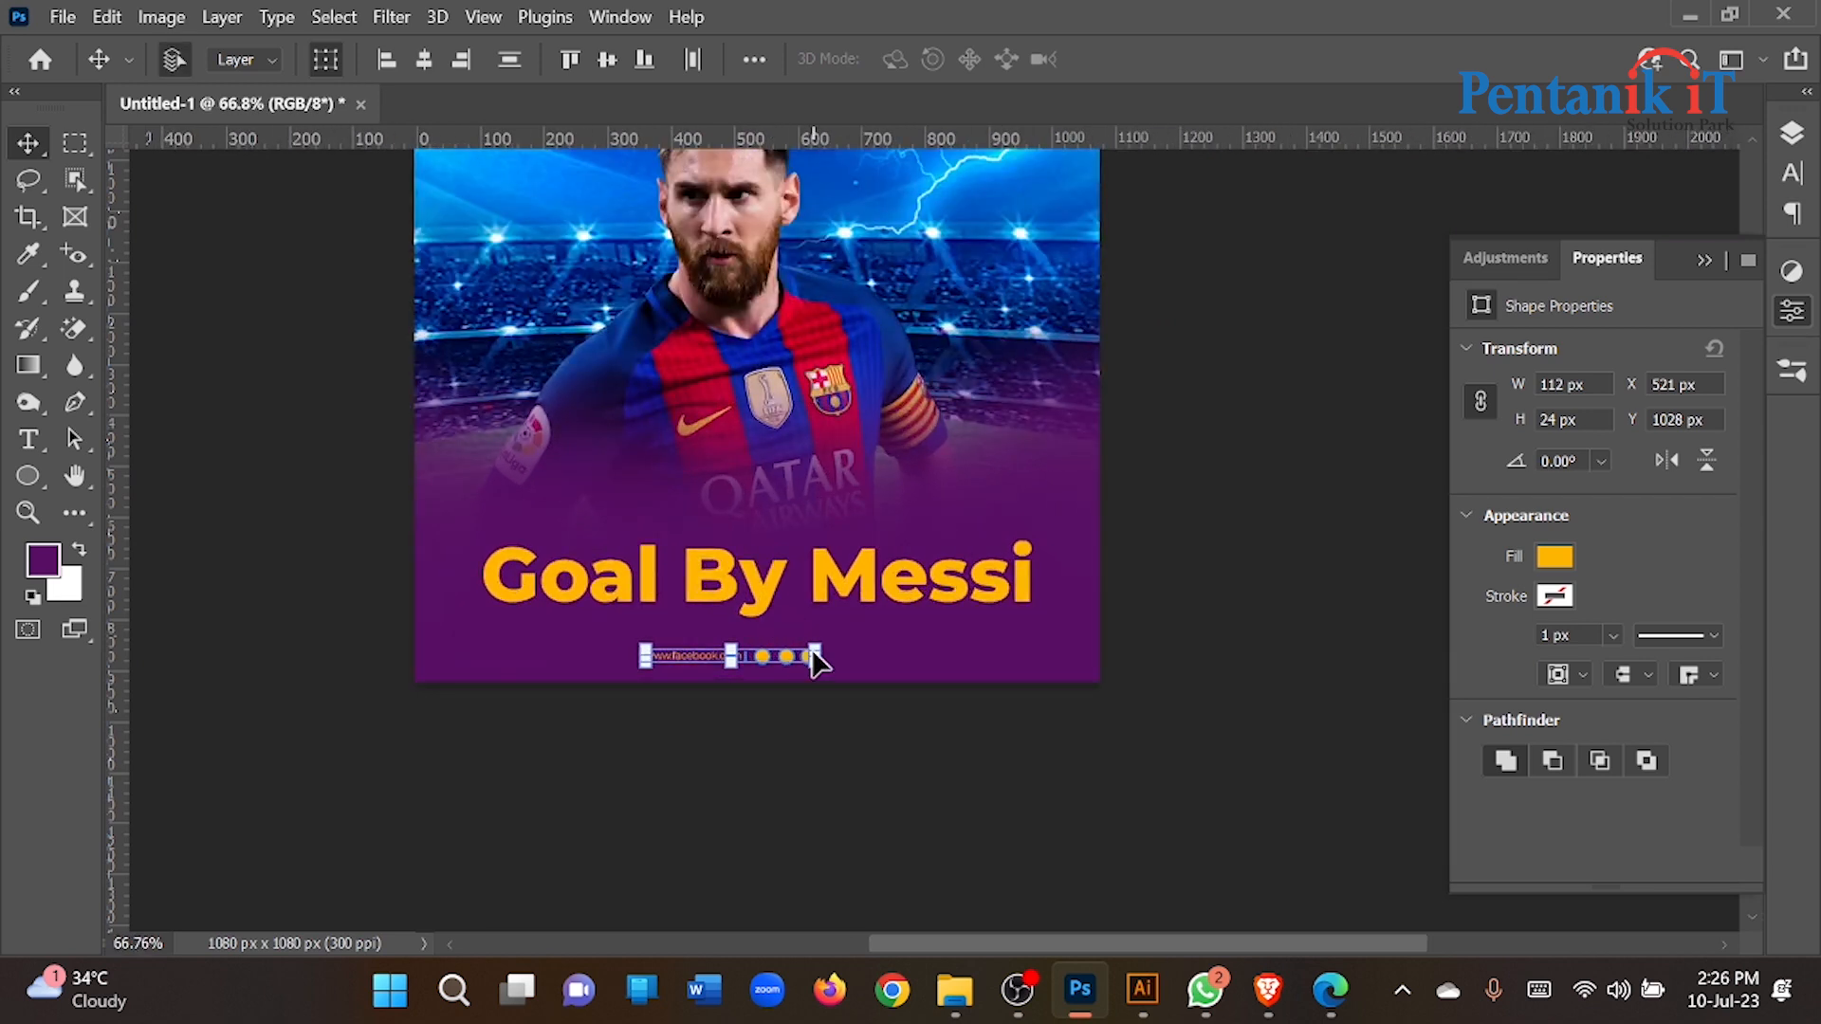
left_click_drag(693, 672, 715, 672)
scroll(715, 673, "down", 3)
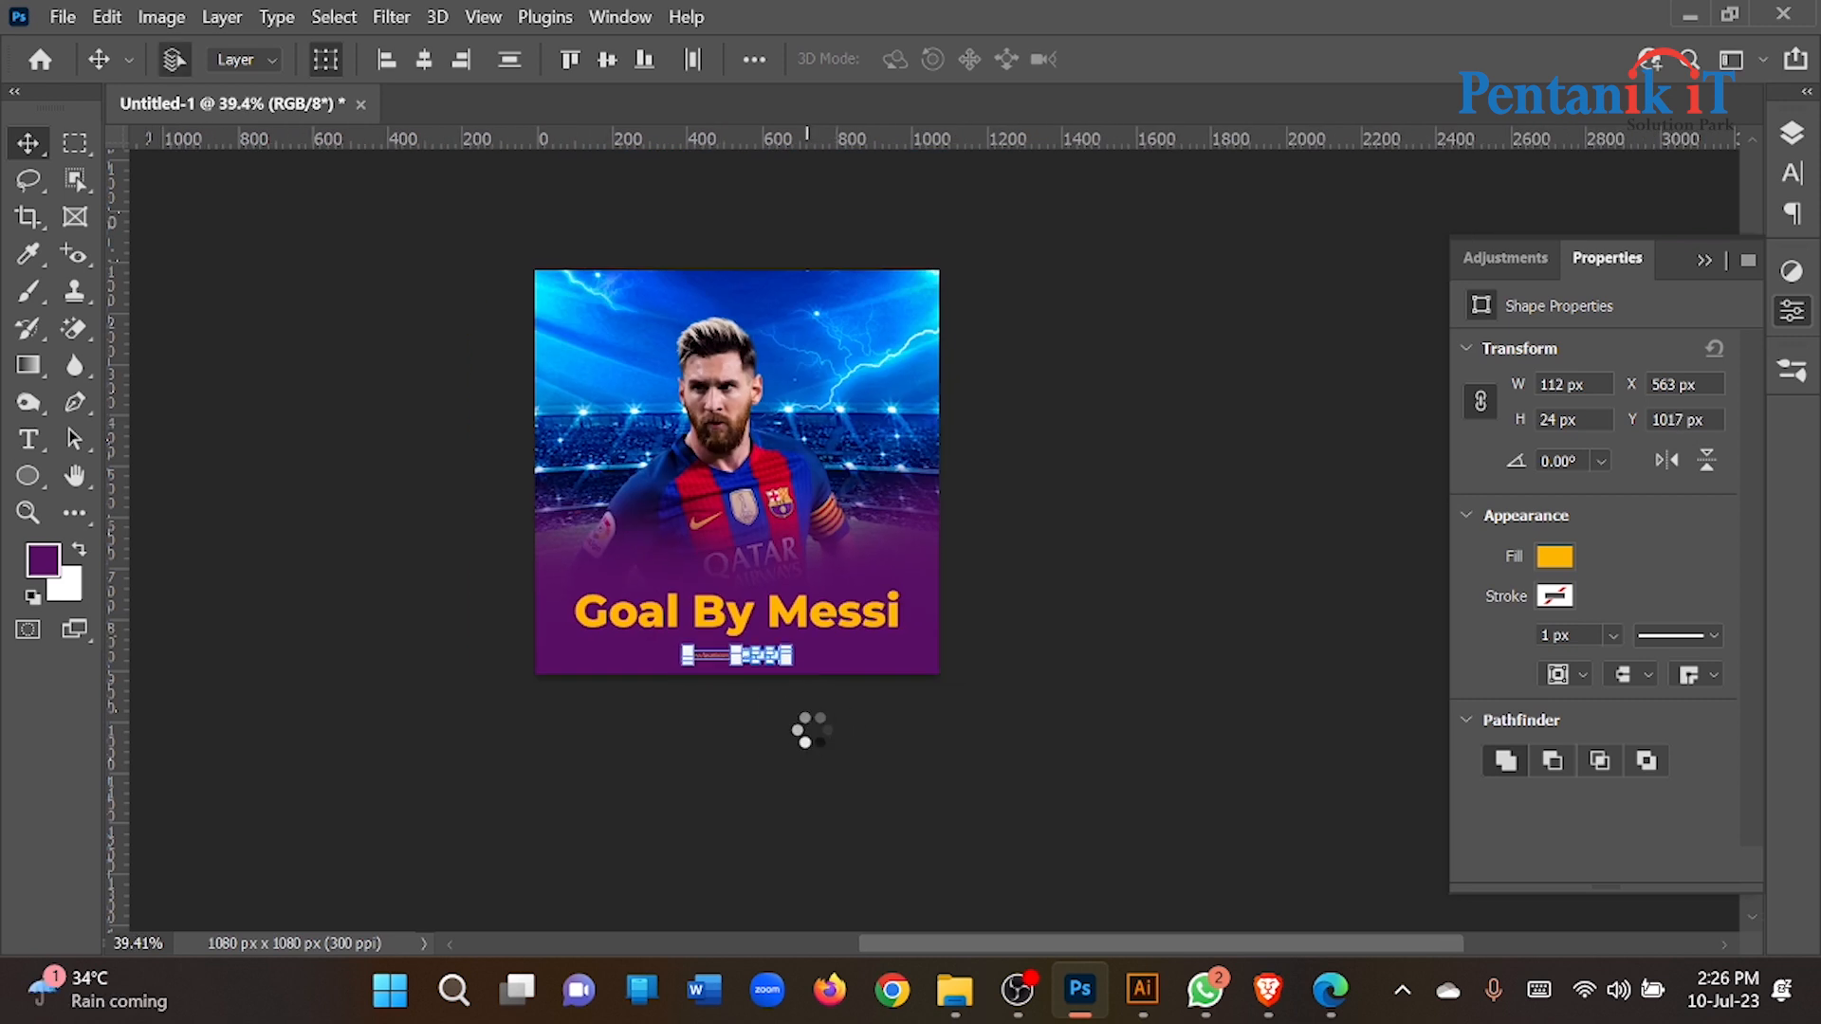
left_click(818, 740)
scroll(744, 674, "up", 8)
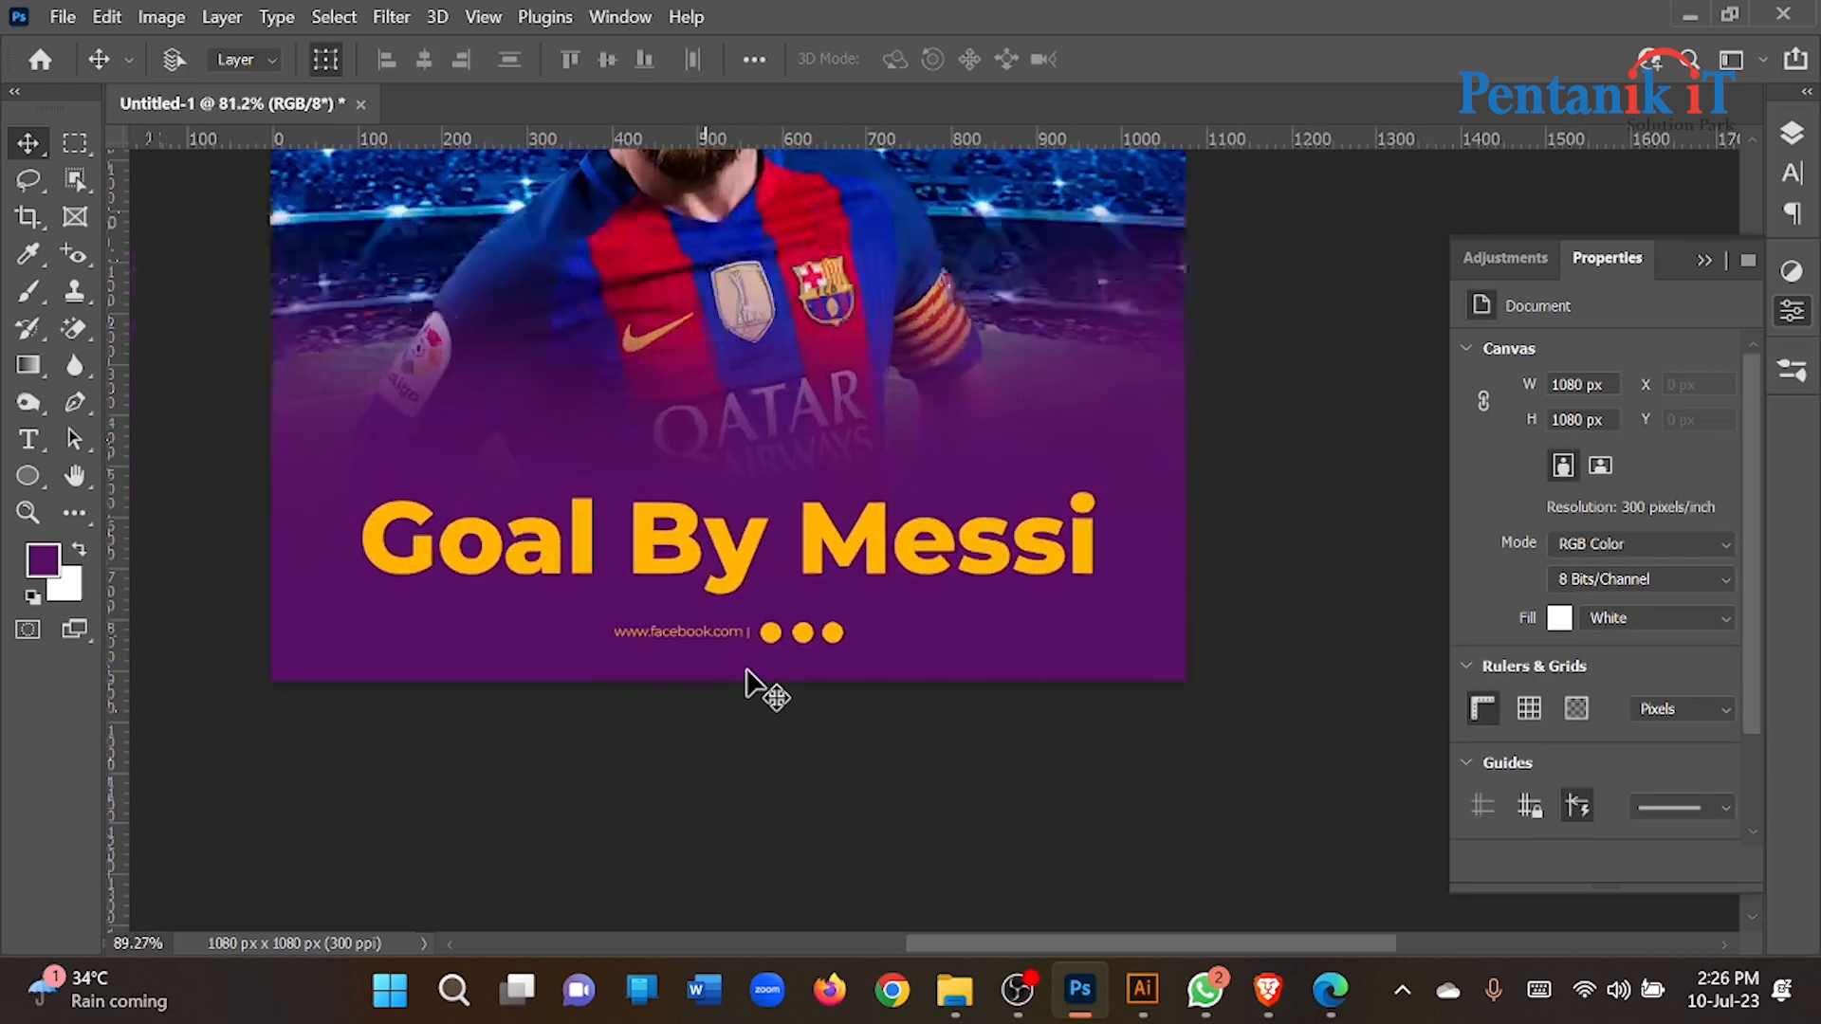
left_click_drag(1004, 748, 345, 527)
left_click(537, 770)
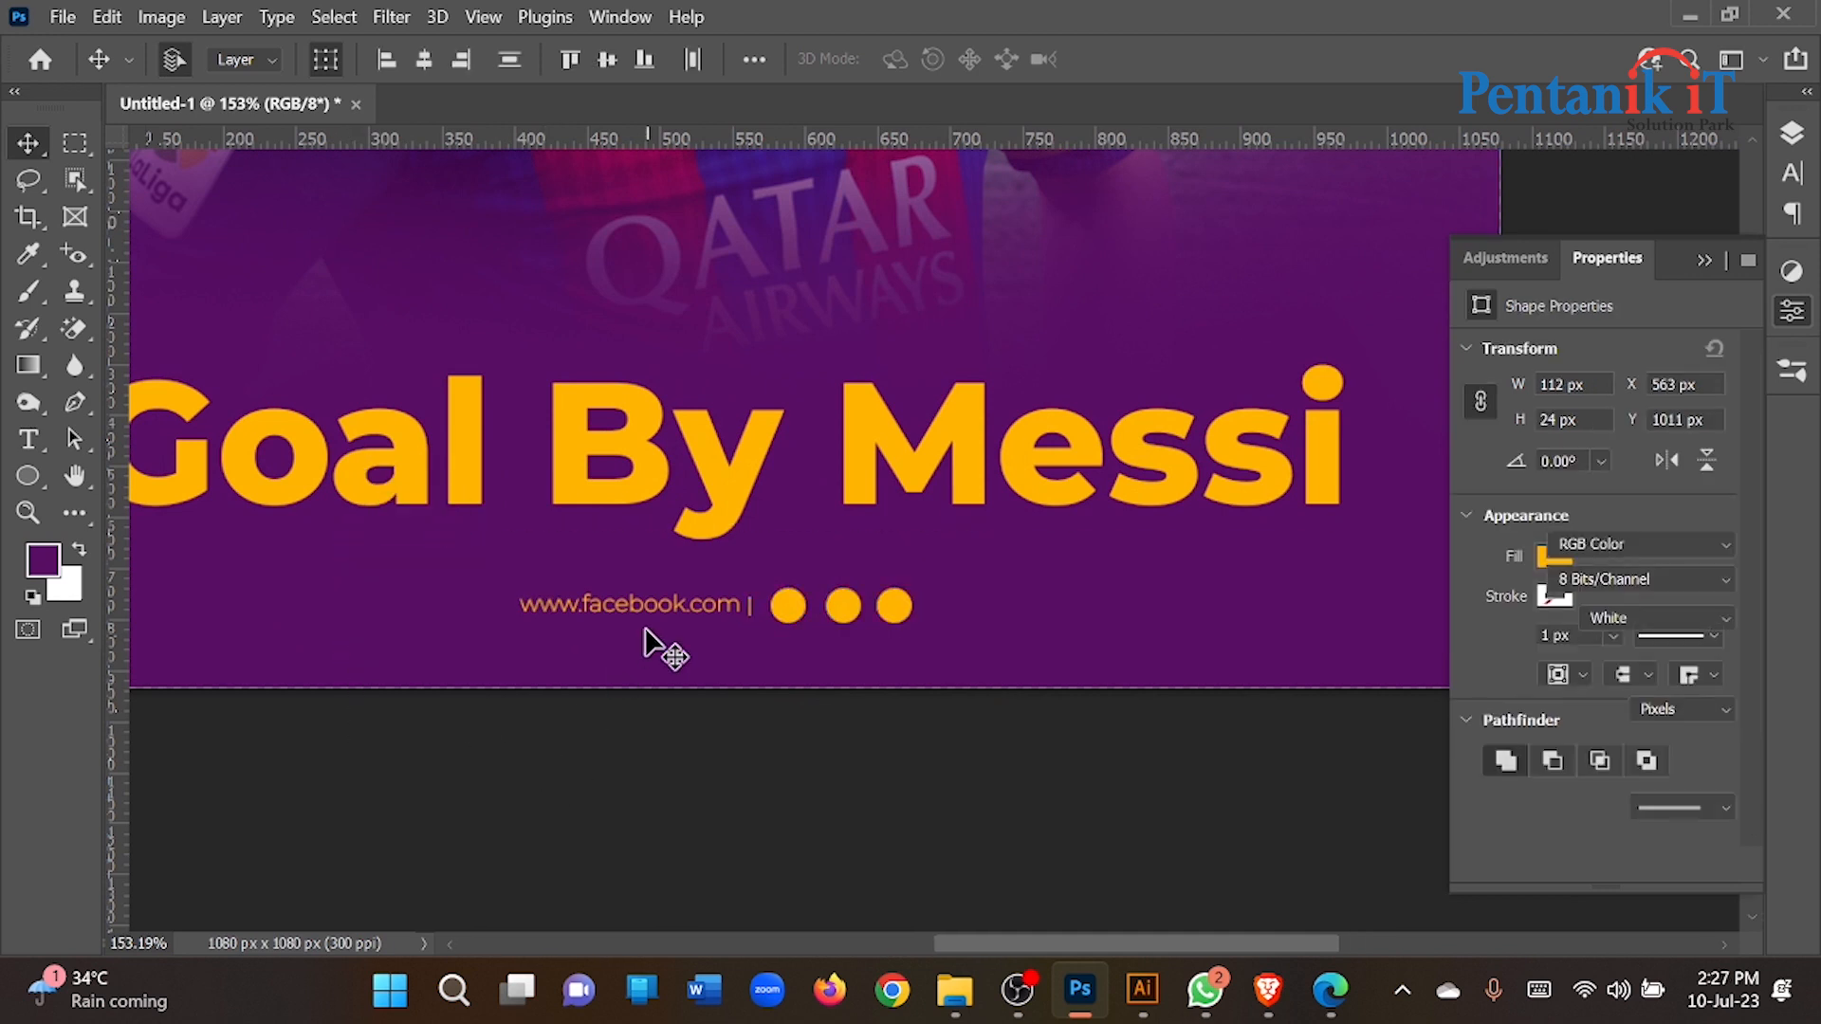
scroll(675, 617, "up", 7)
left_click(744, 588)
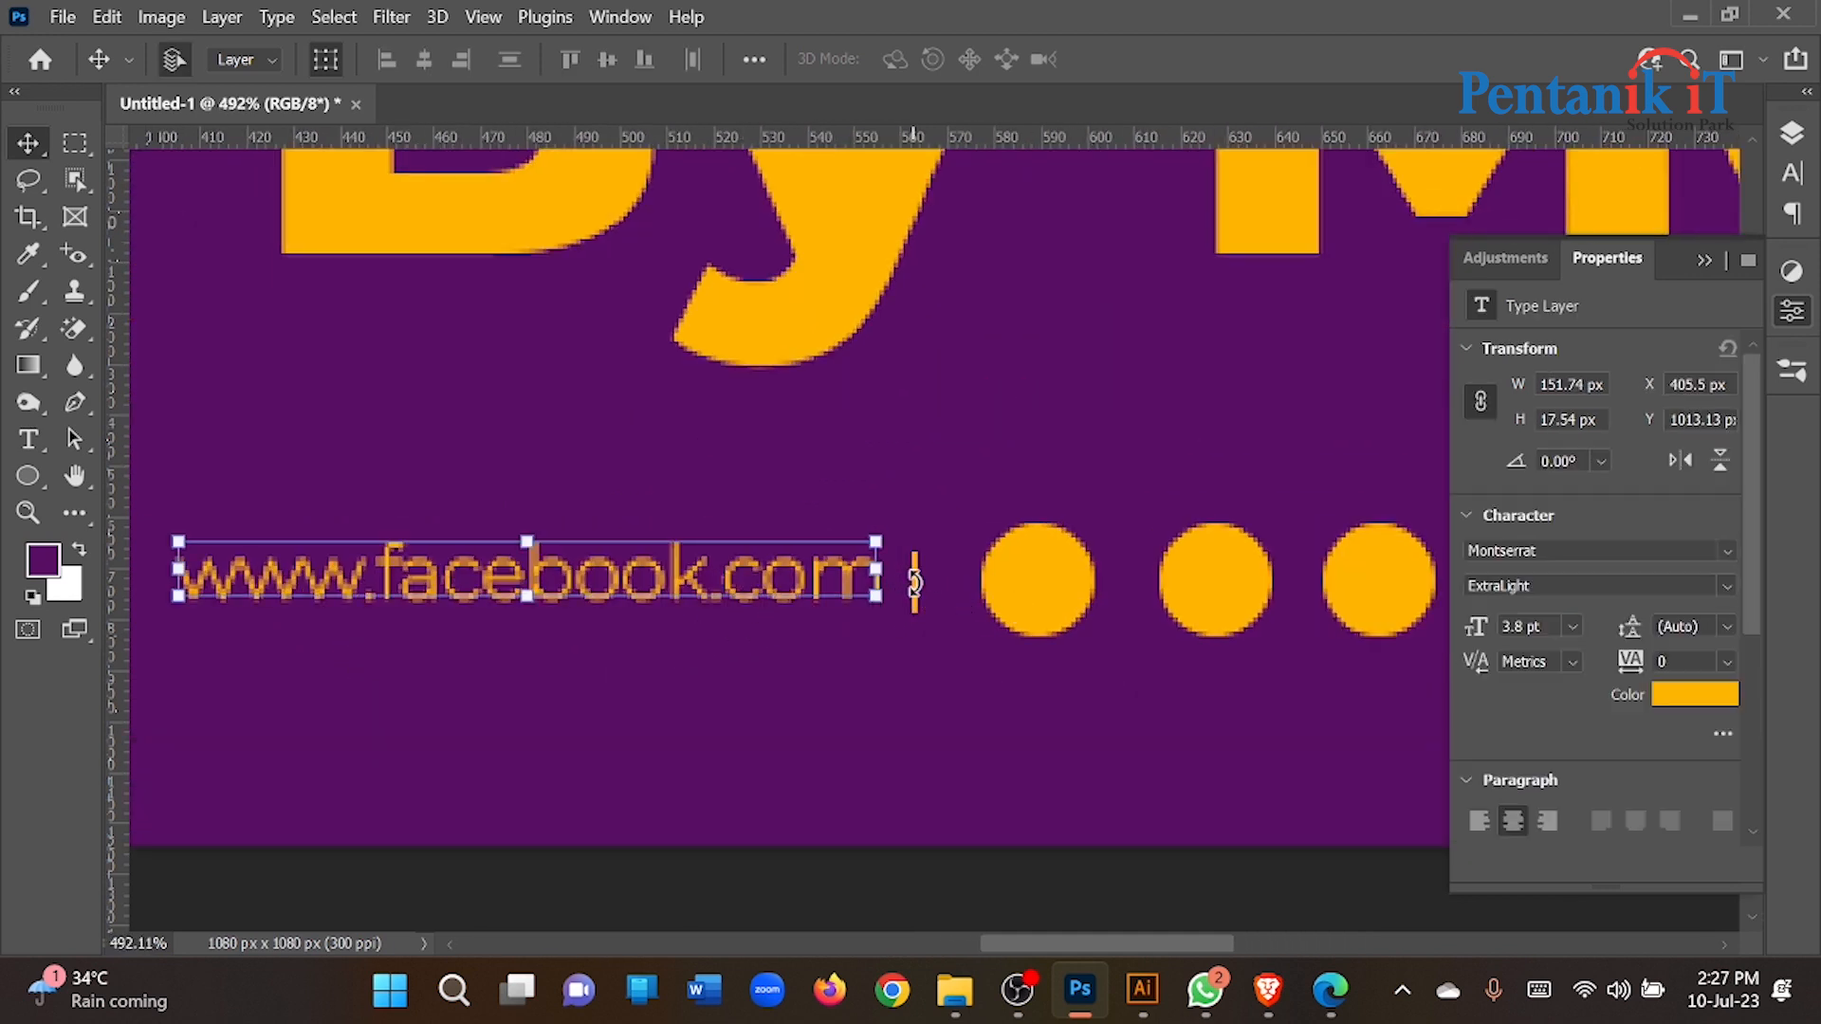
left_click(28, 441)
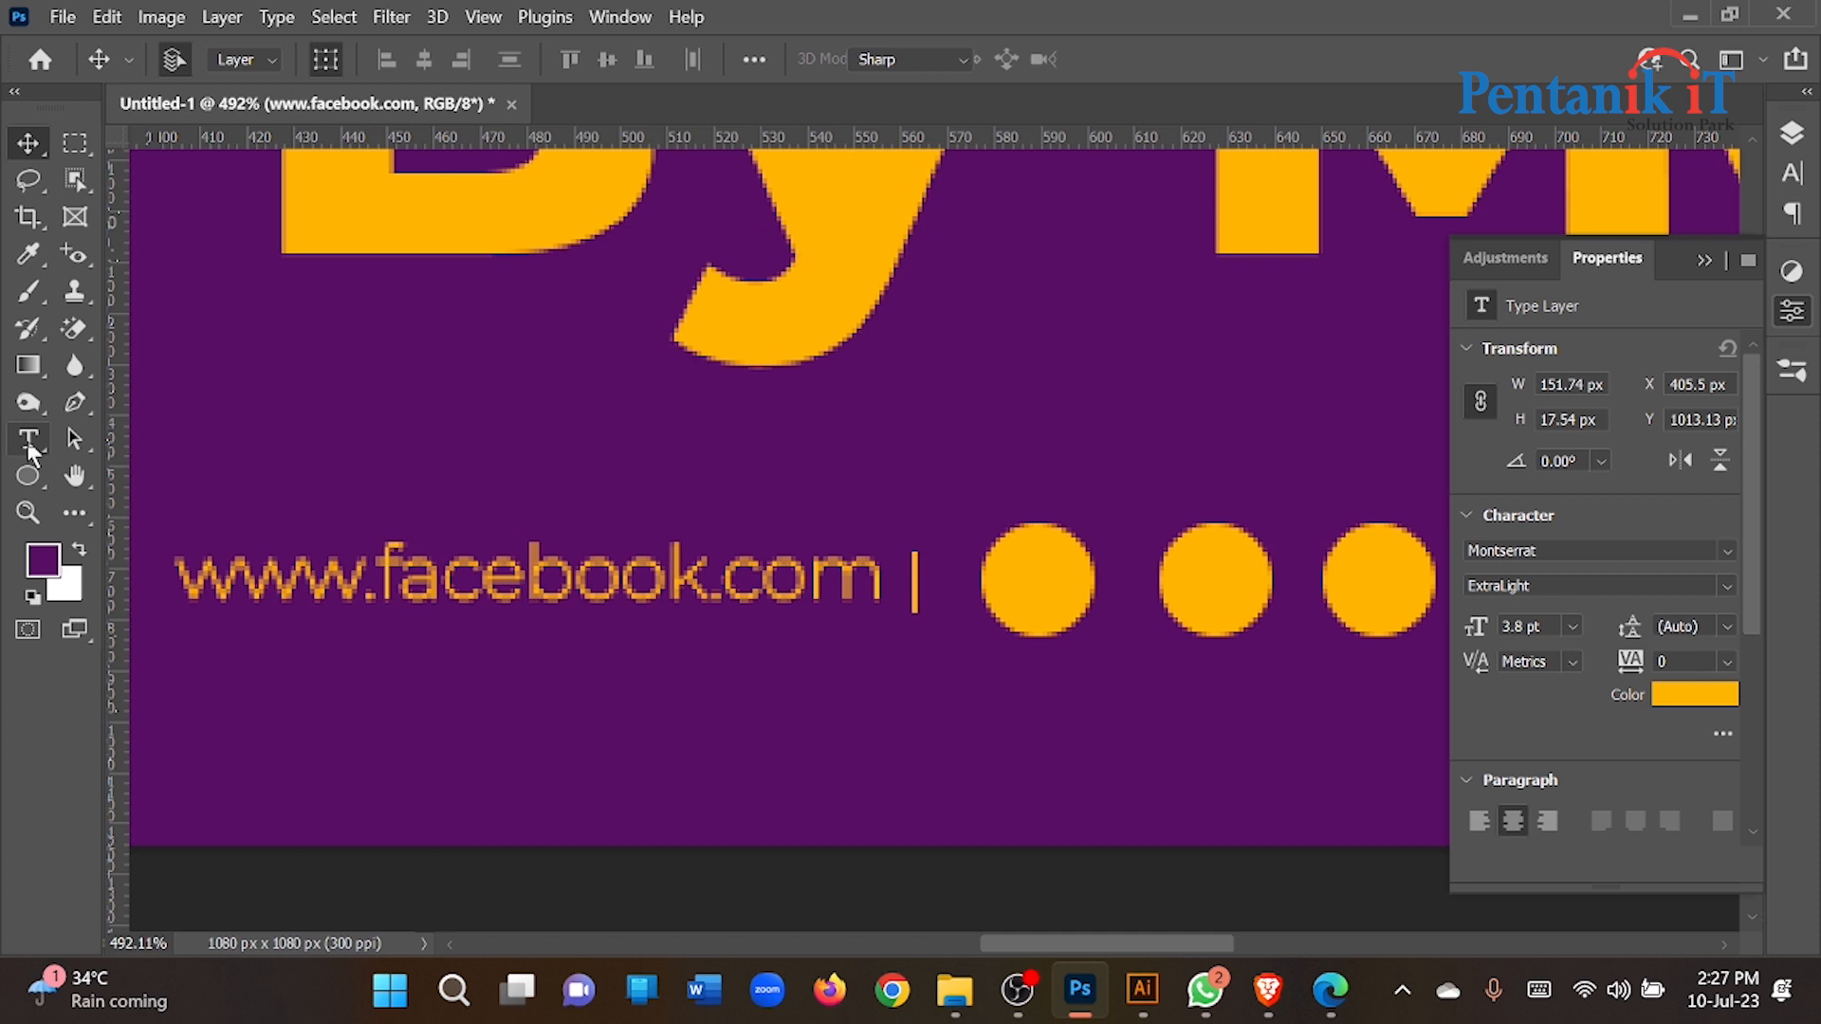
left_click(1138, 59)
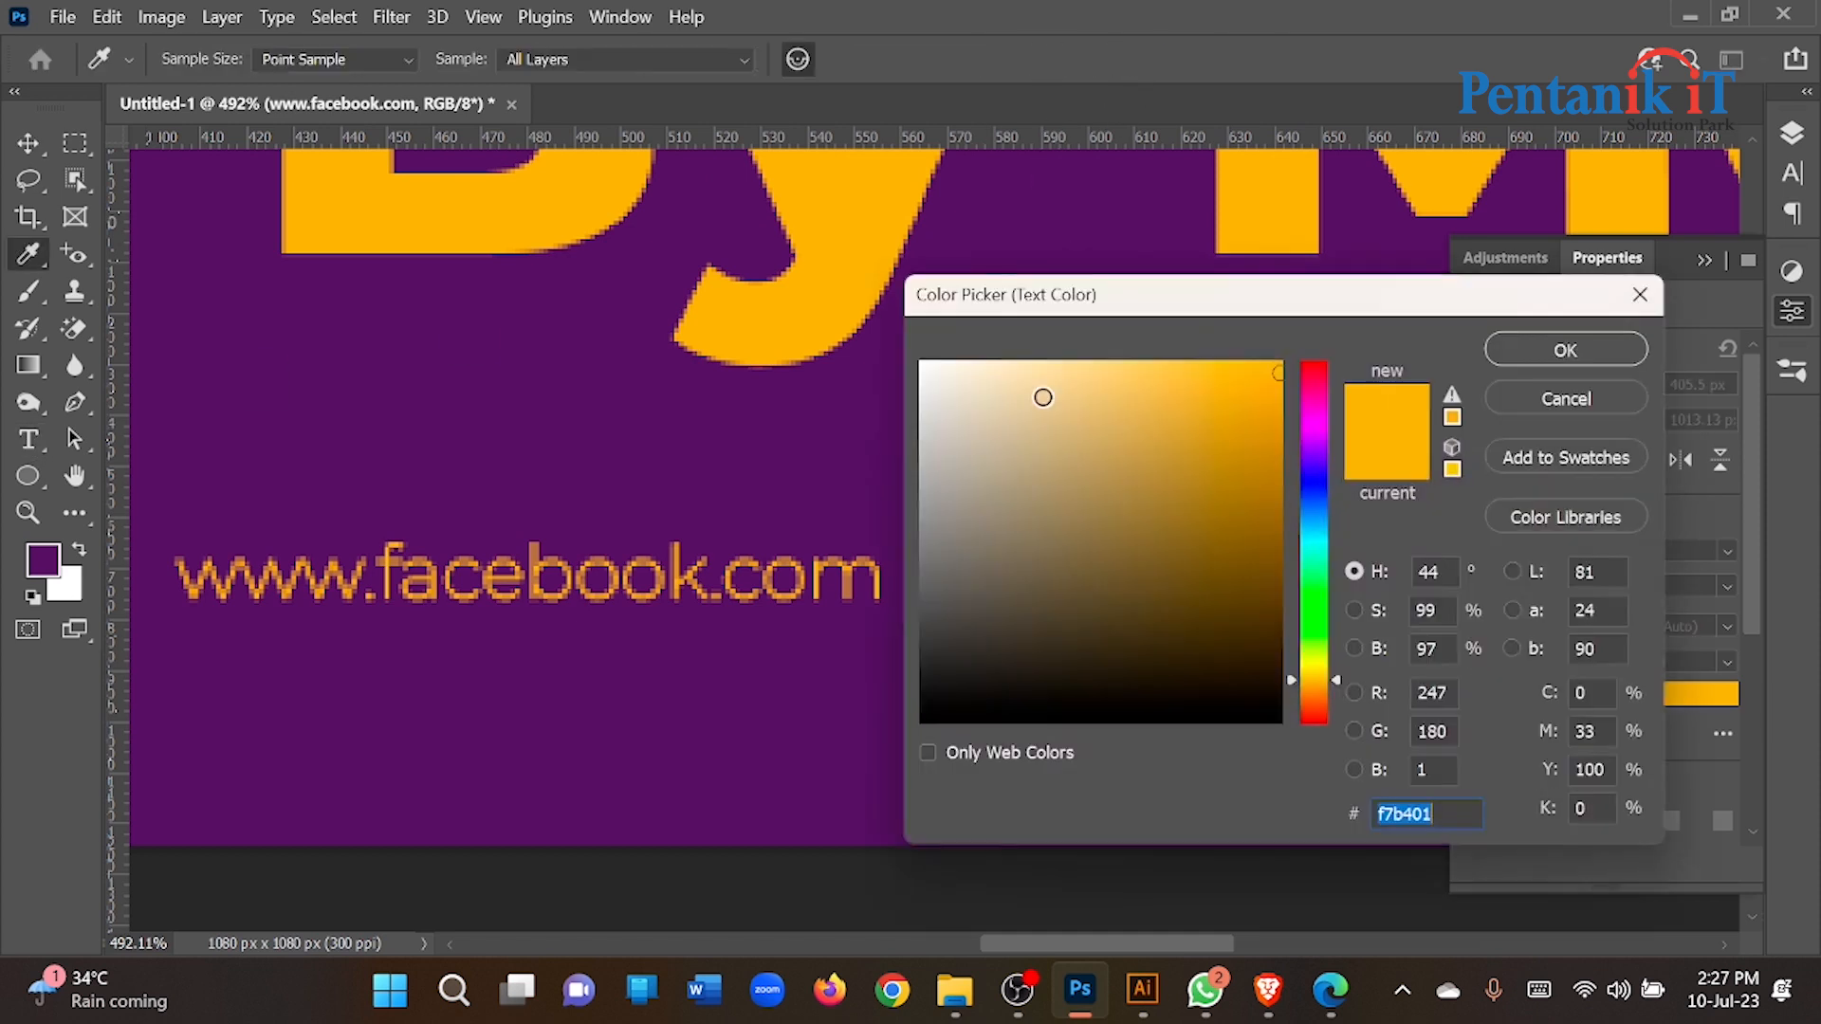
left_click(925, 363)
left_click(1515, 359)
left_click(29, 142)
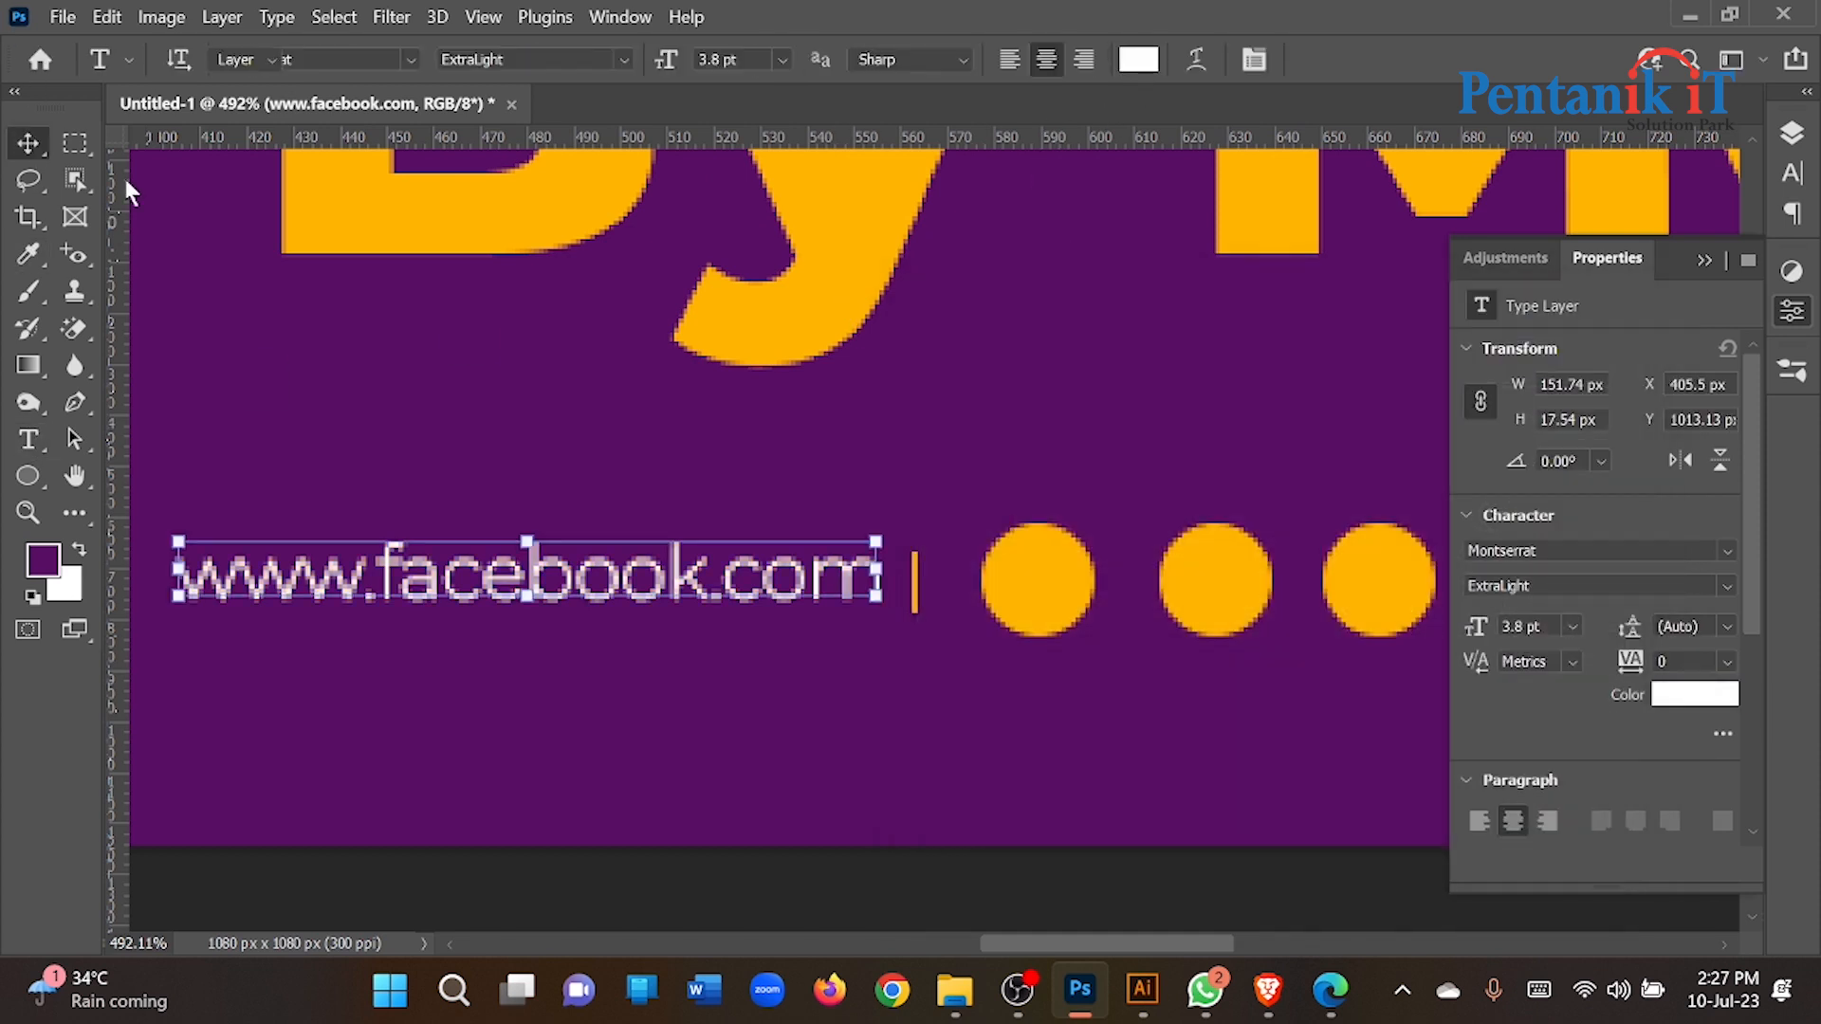
Step: Select the three footer circles together with the divider and change their fill to white
left_click(1024, 564)
left_click(1215, 580, "shift")
left_click(1380, 593, "shift")
scroll(1016, 597, "up", 5)
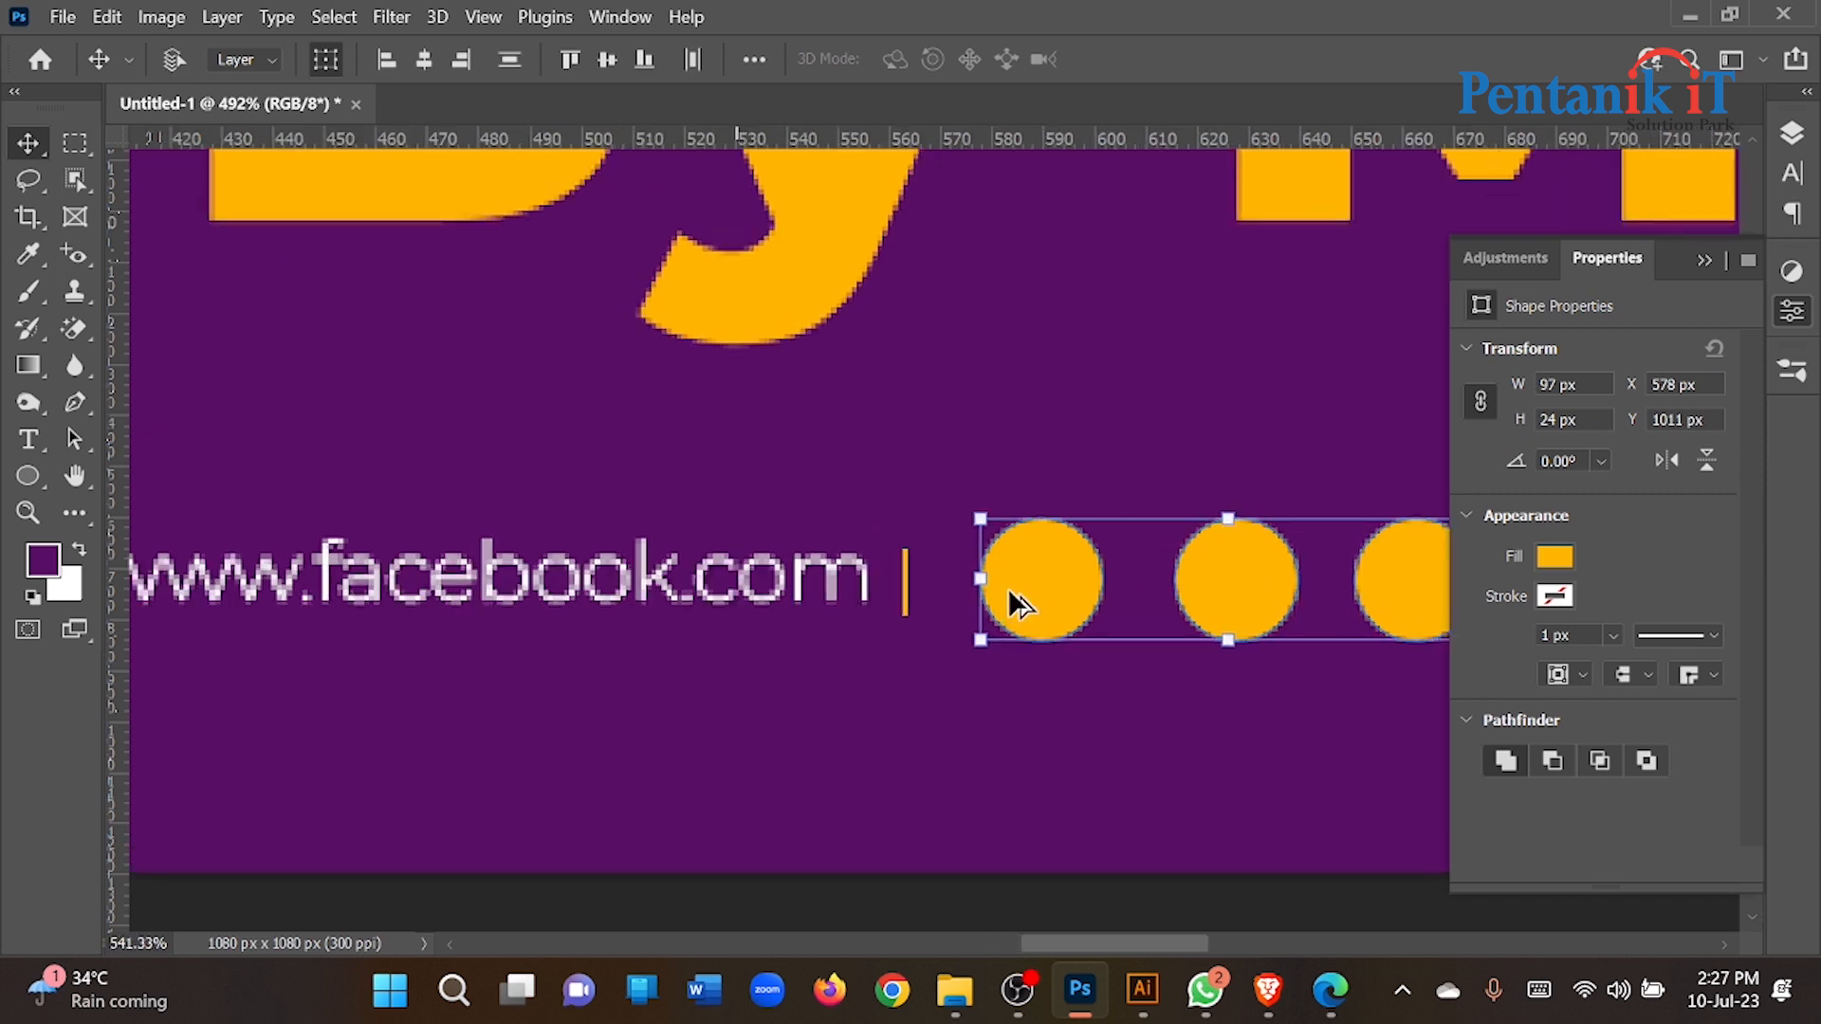
left_click(825, 573, "shift")
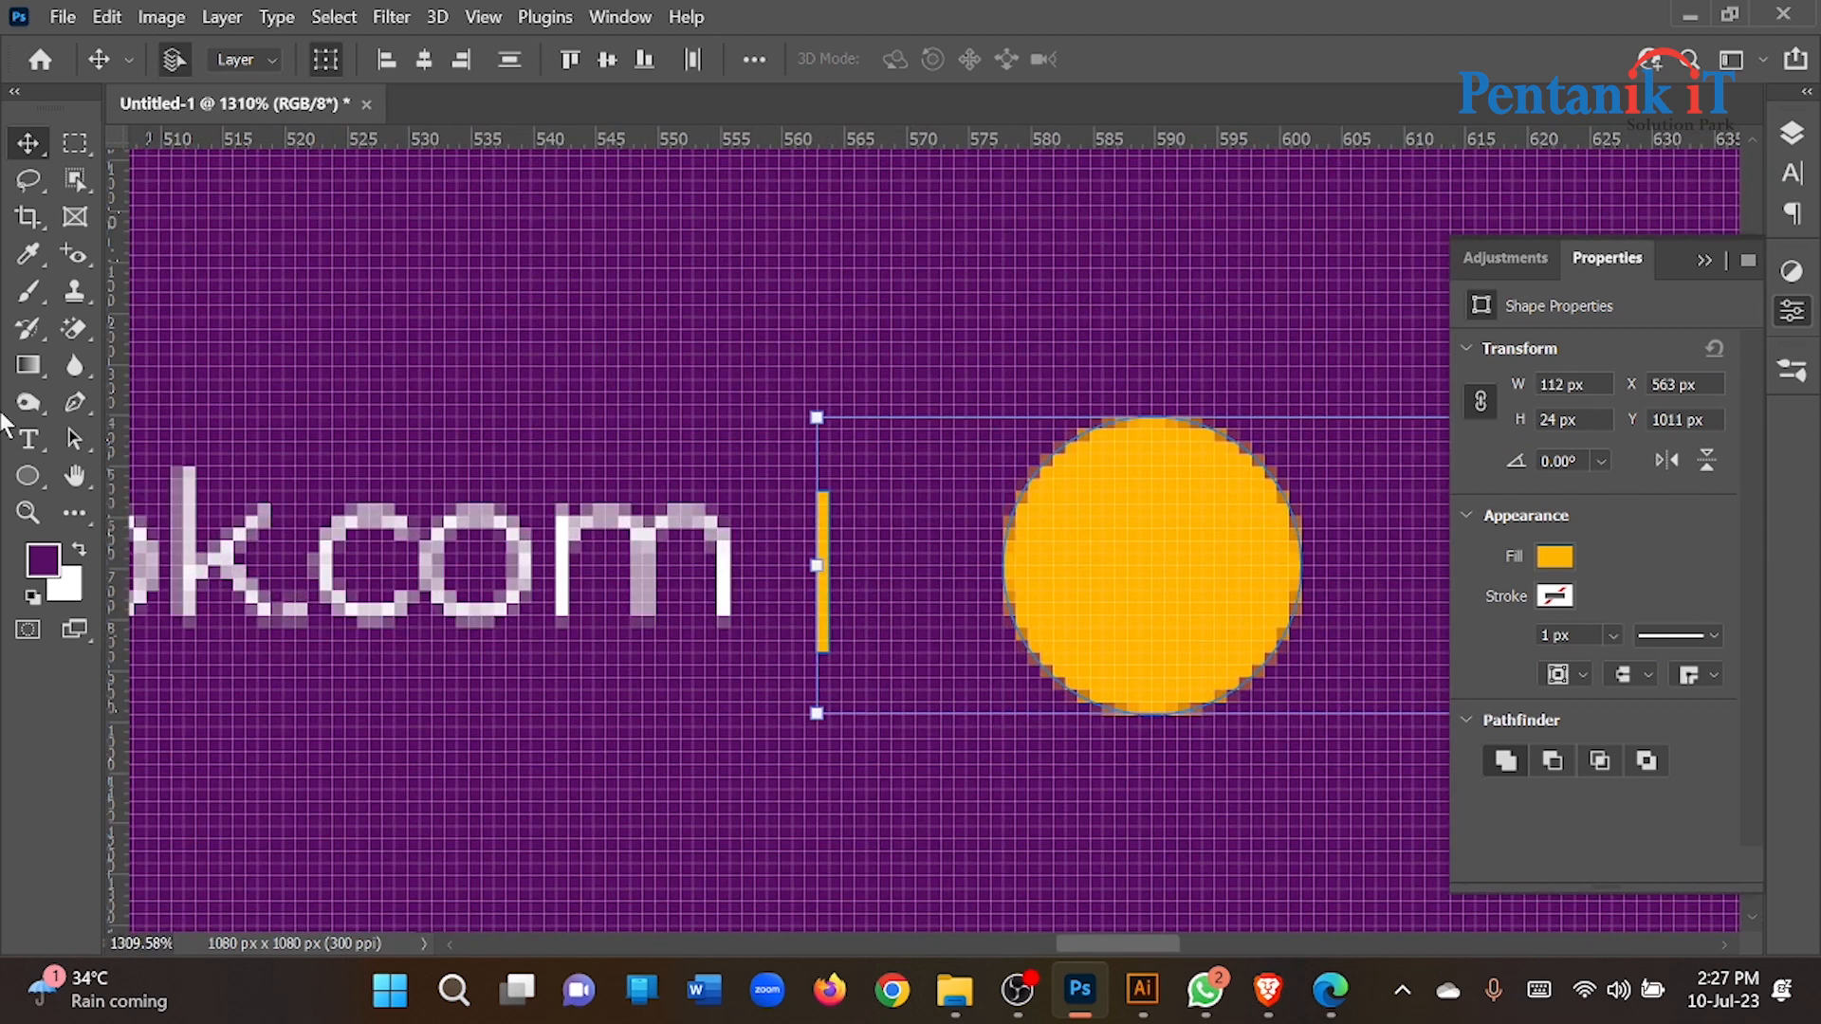
left_click(36, 479)
left_click(369, 62)
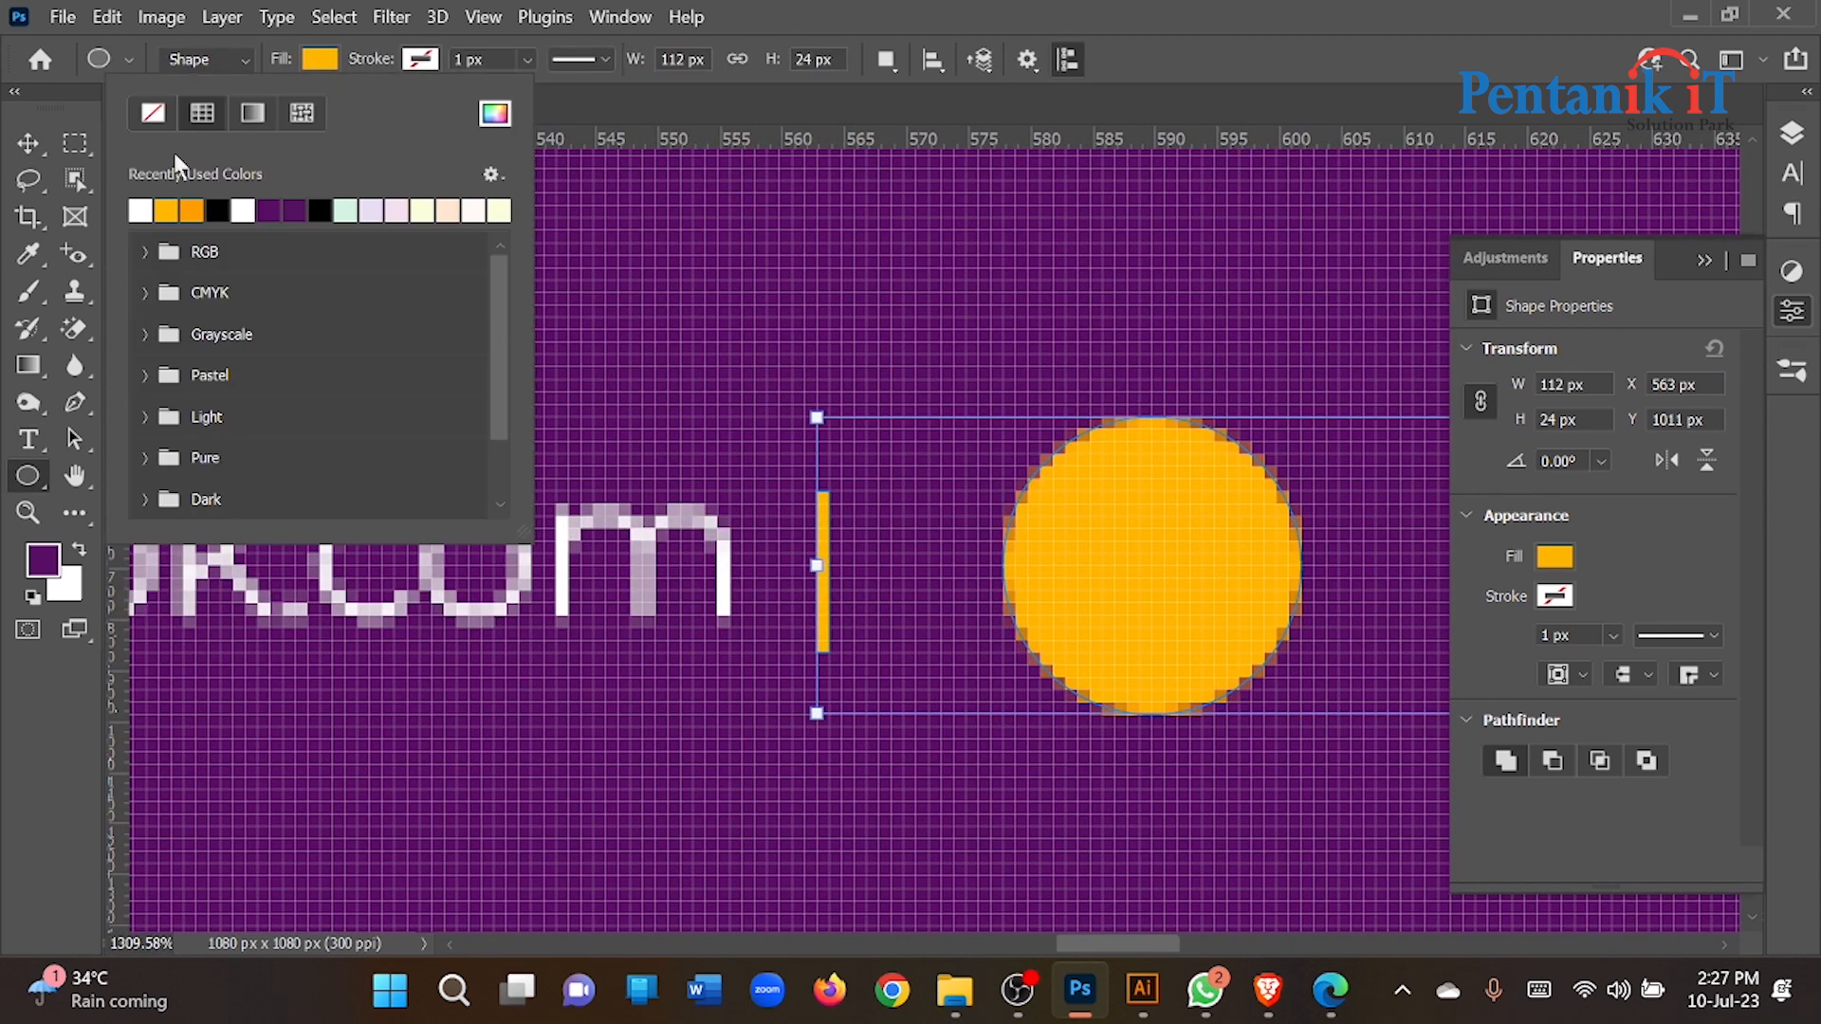
left_click(147, 213)
left_click(37, 149)
scroll(632, 420, "down", 5)
left_click(646, 429, "shift")
left_click(607, 59)
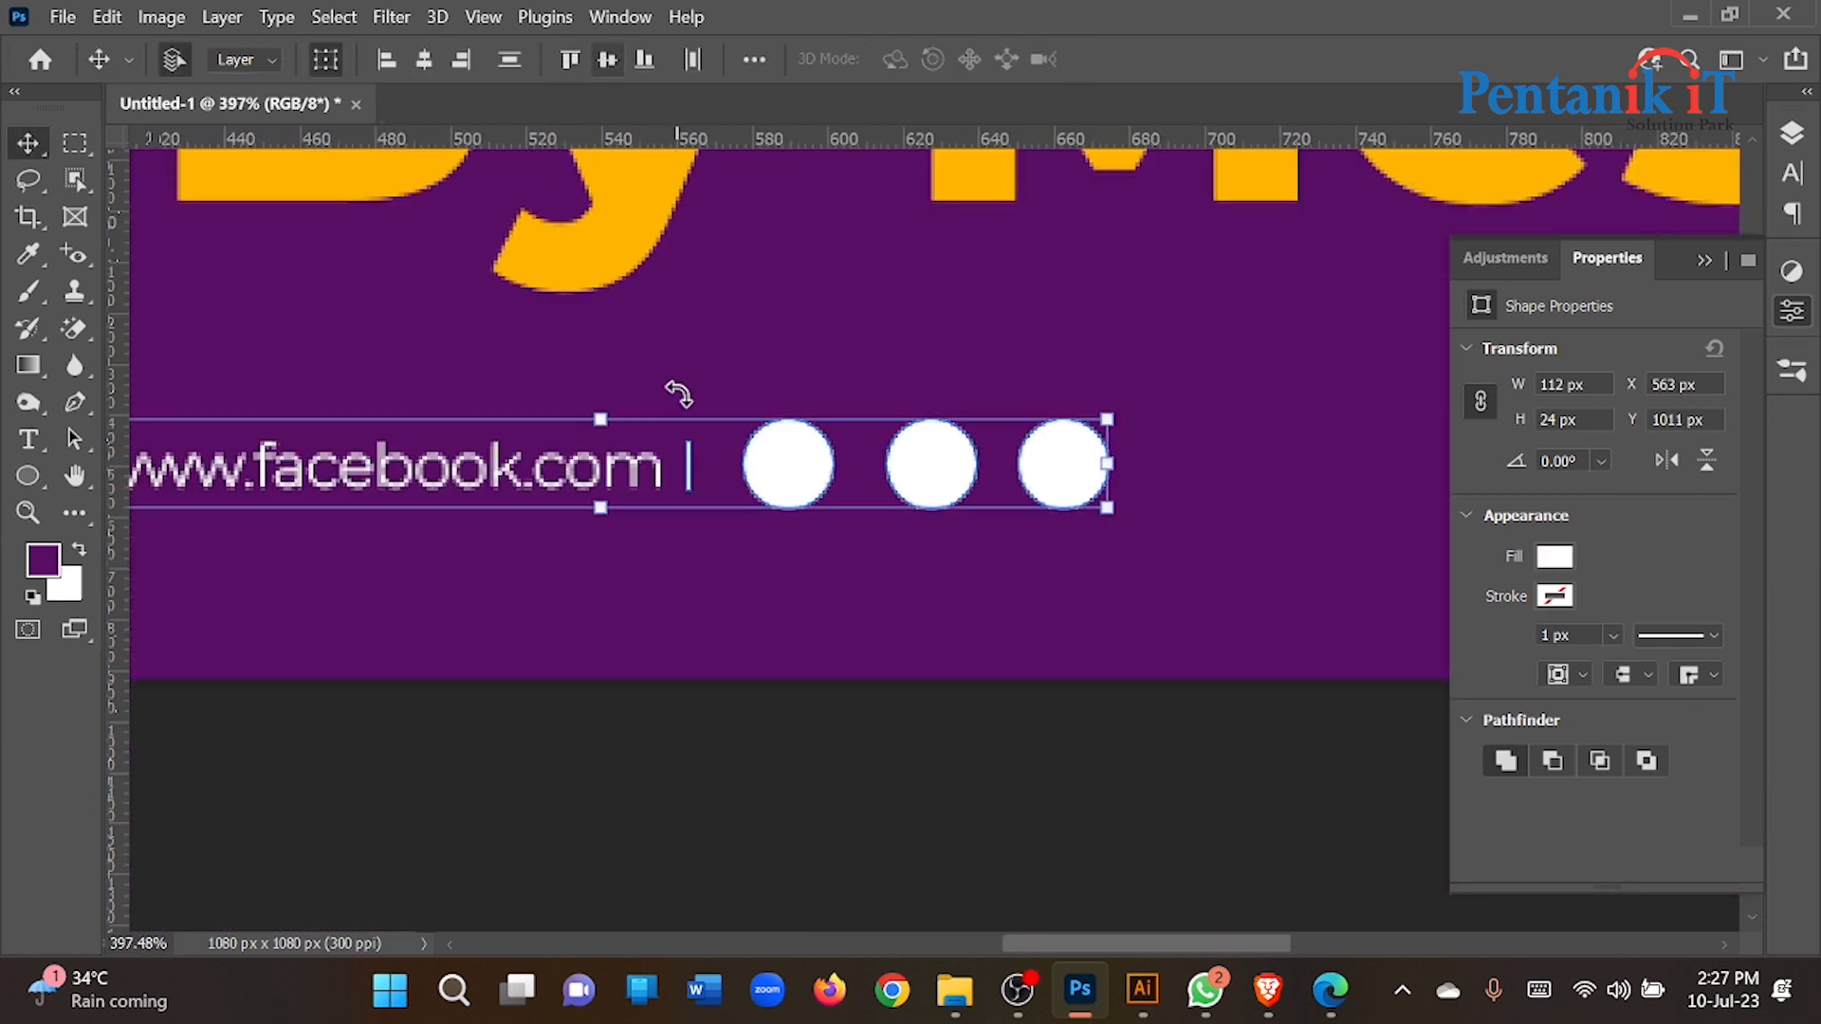
scroll(630, 699, "down", 8)
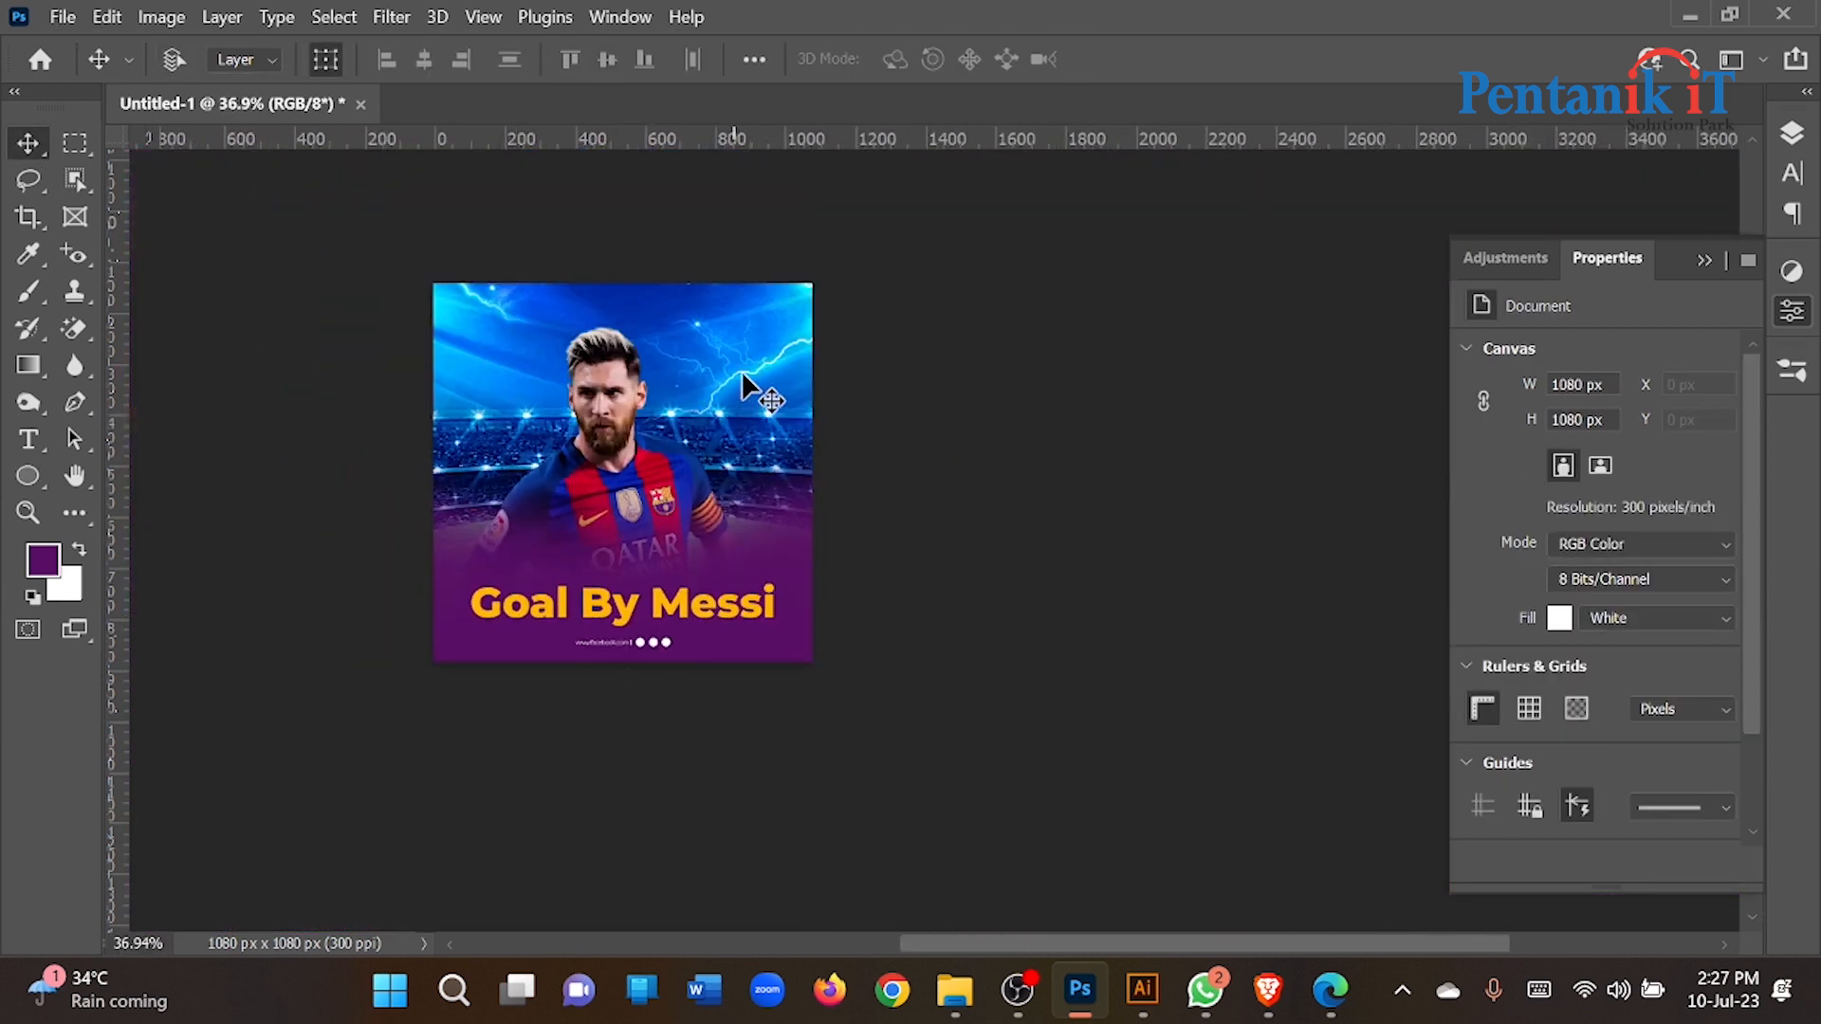
Step: Switch to the Brave browser, open the Soccer Championship logo from the PNGWing results and browse its related images
left_click(1268, 990)
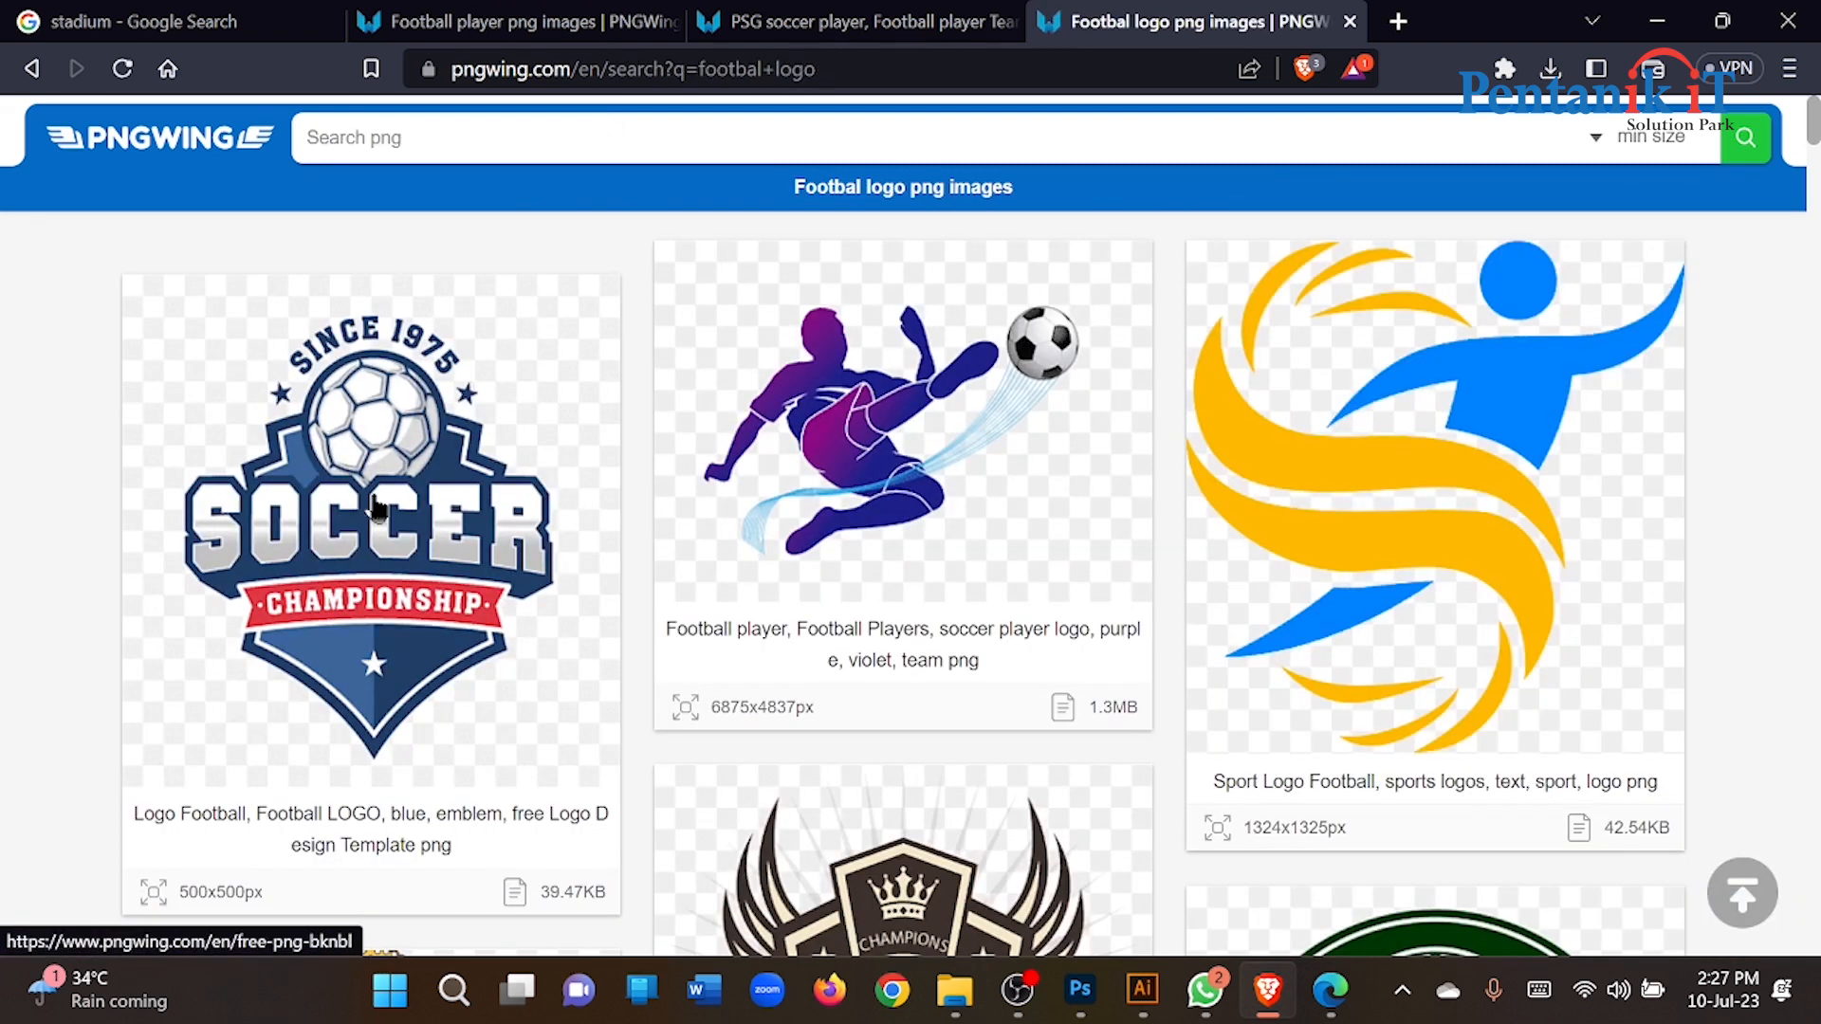
left_click(376, 506)
scroll(1390, 480, "down", 15)
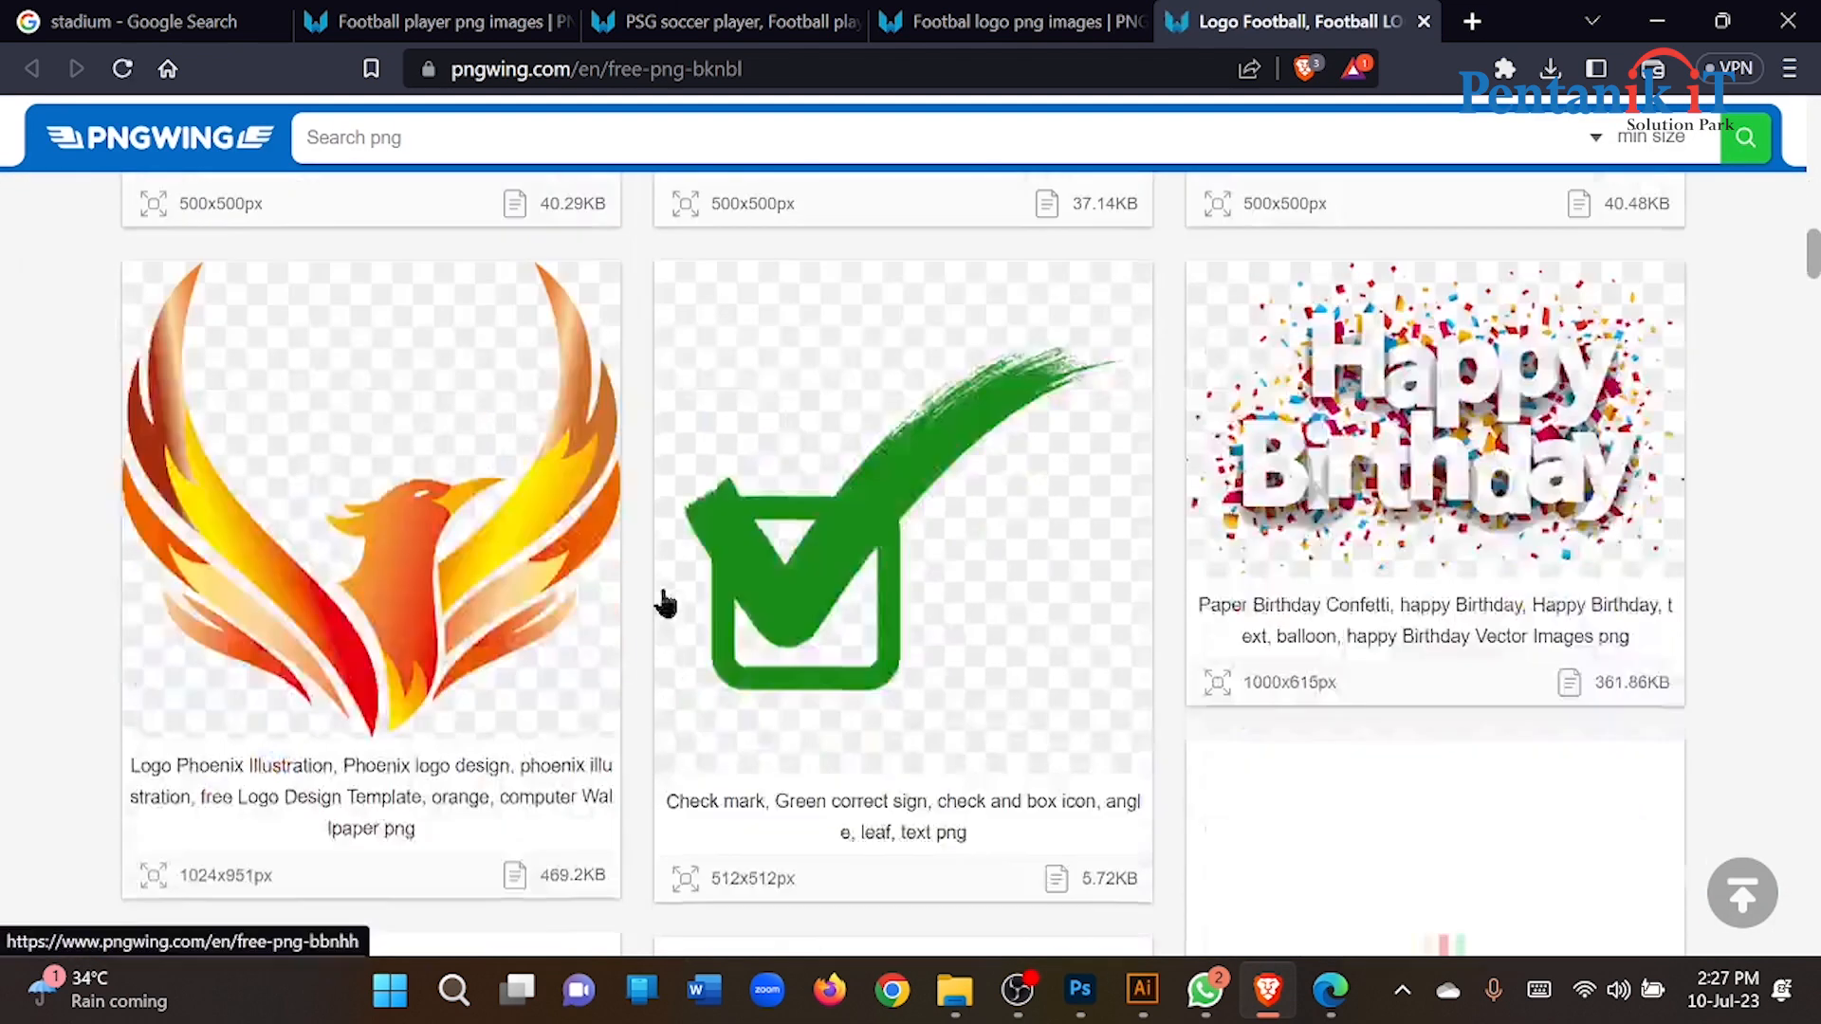
scroll(887, 510, "up", 5)
left_click(887, 509)
left_click(1025, 23)
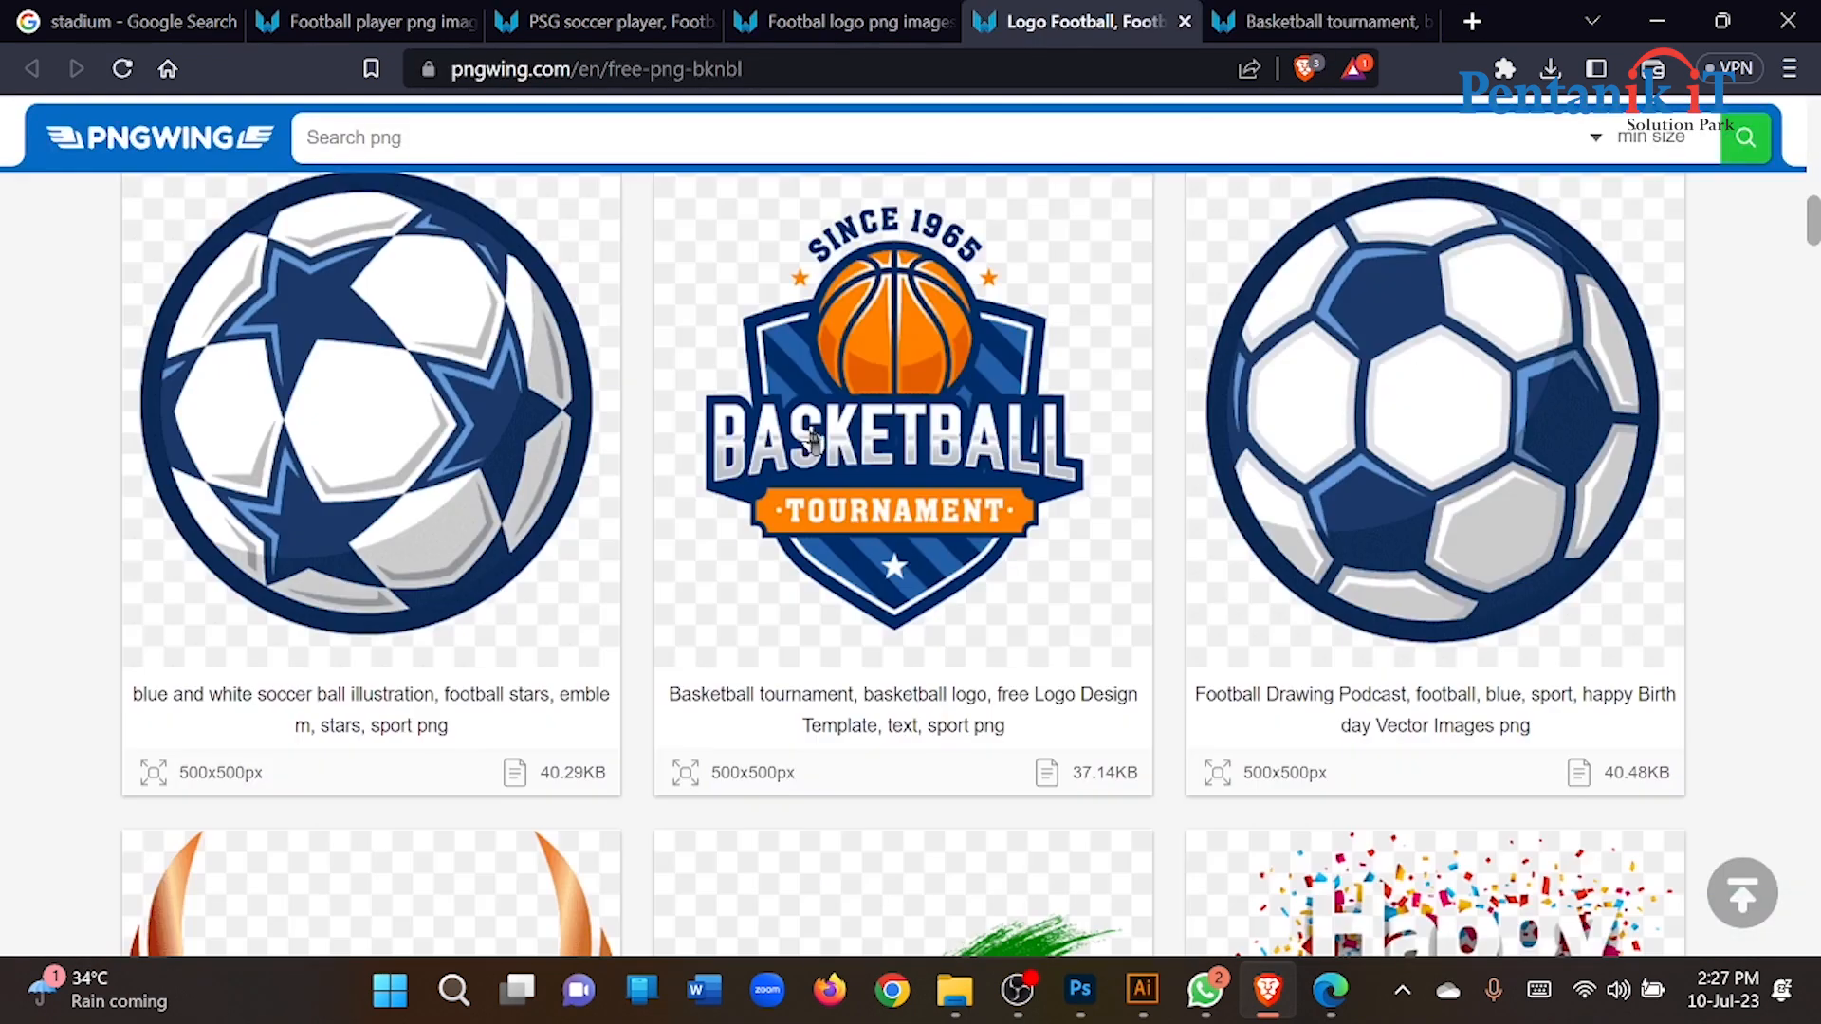
Step: Look through the related logos for an alternative and examine the Champions Soccer logo's page and its related images
scroll(764, 509, "down", 6)
scroll(763, 510, "down", 12)
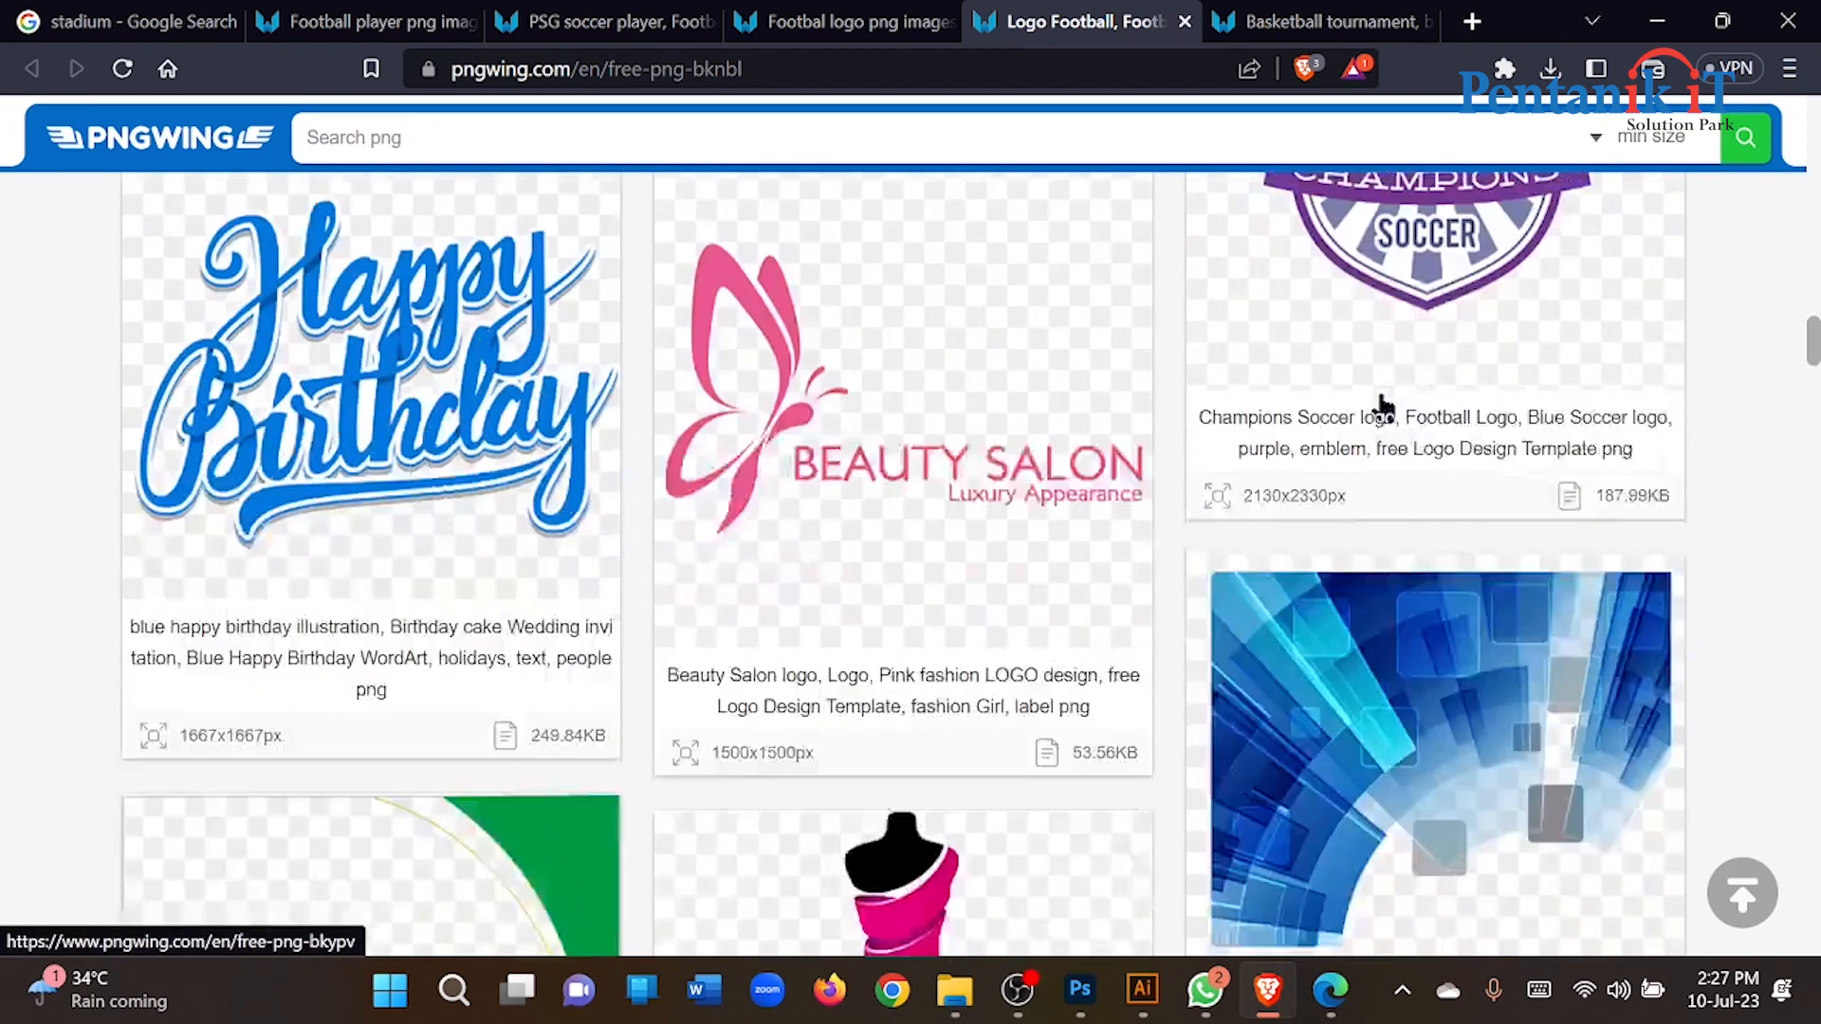
scroll(1382, 406, "down", 5)
scroll(1403, 455, "up", 8)
left_click(1426, 504)
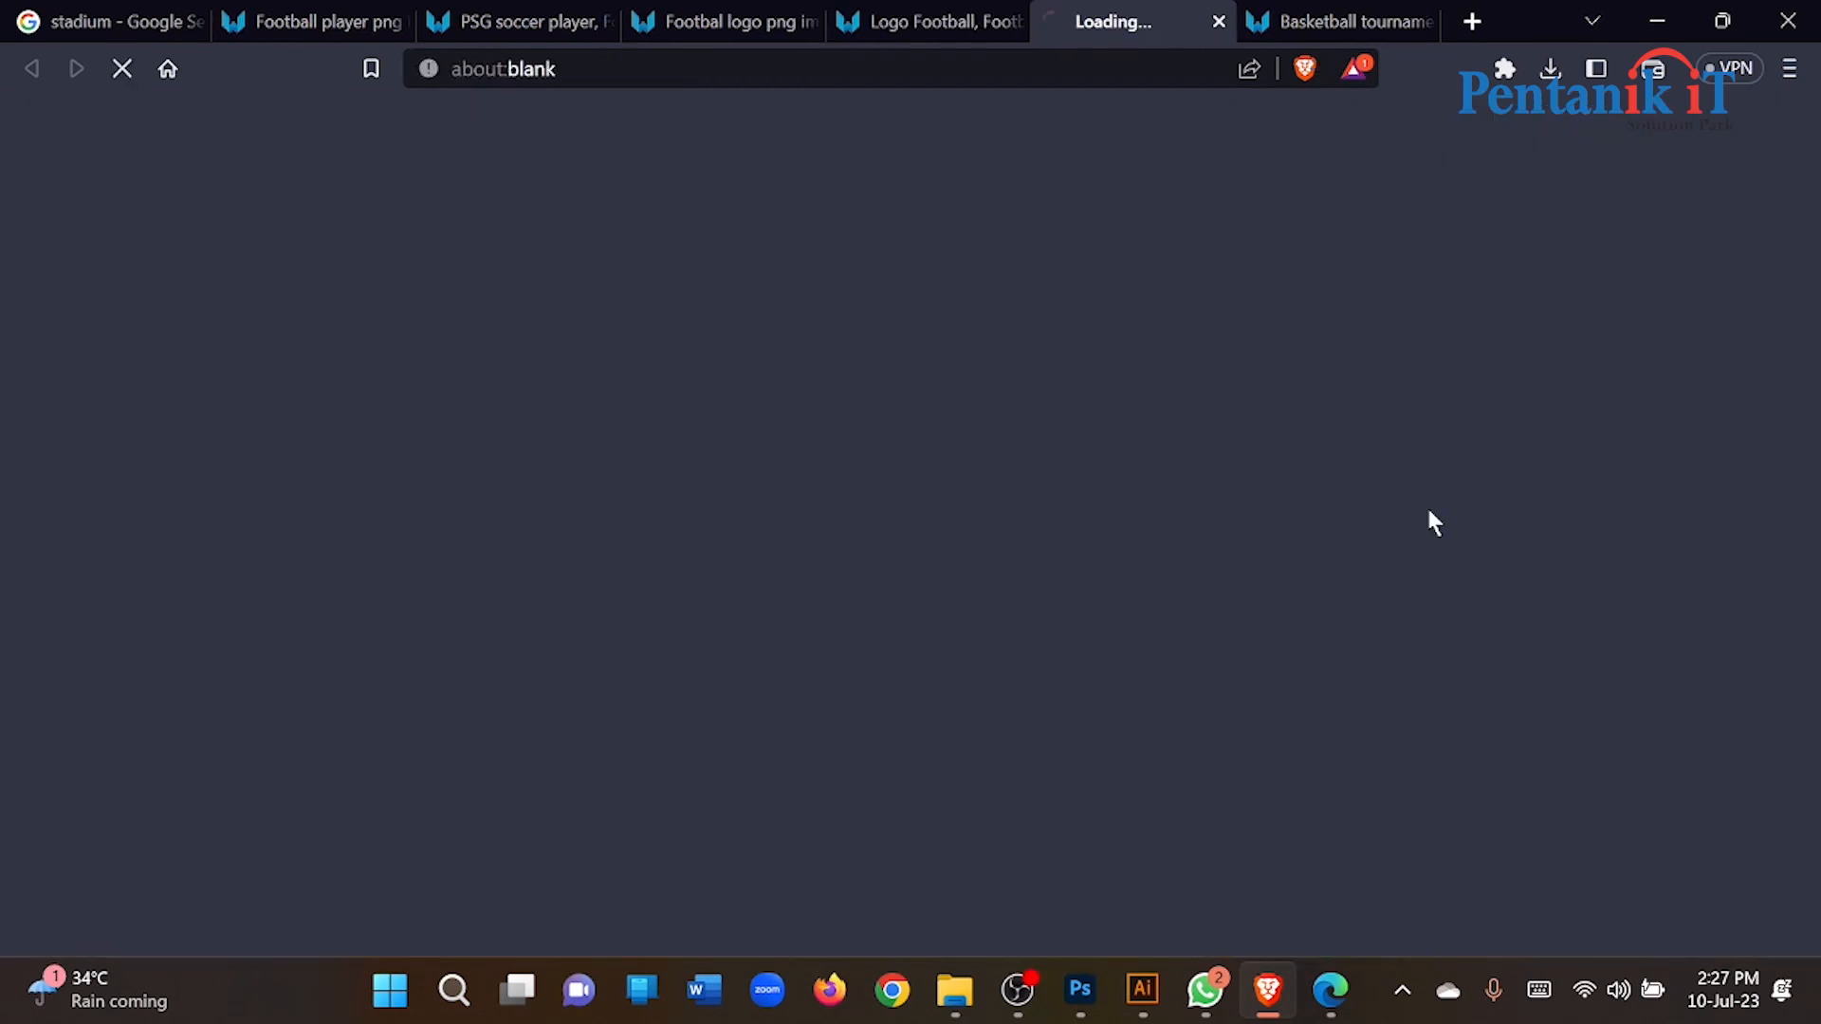
scroll(846, 480, "down", 10)
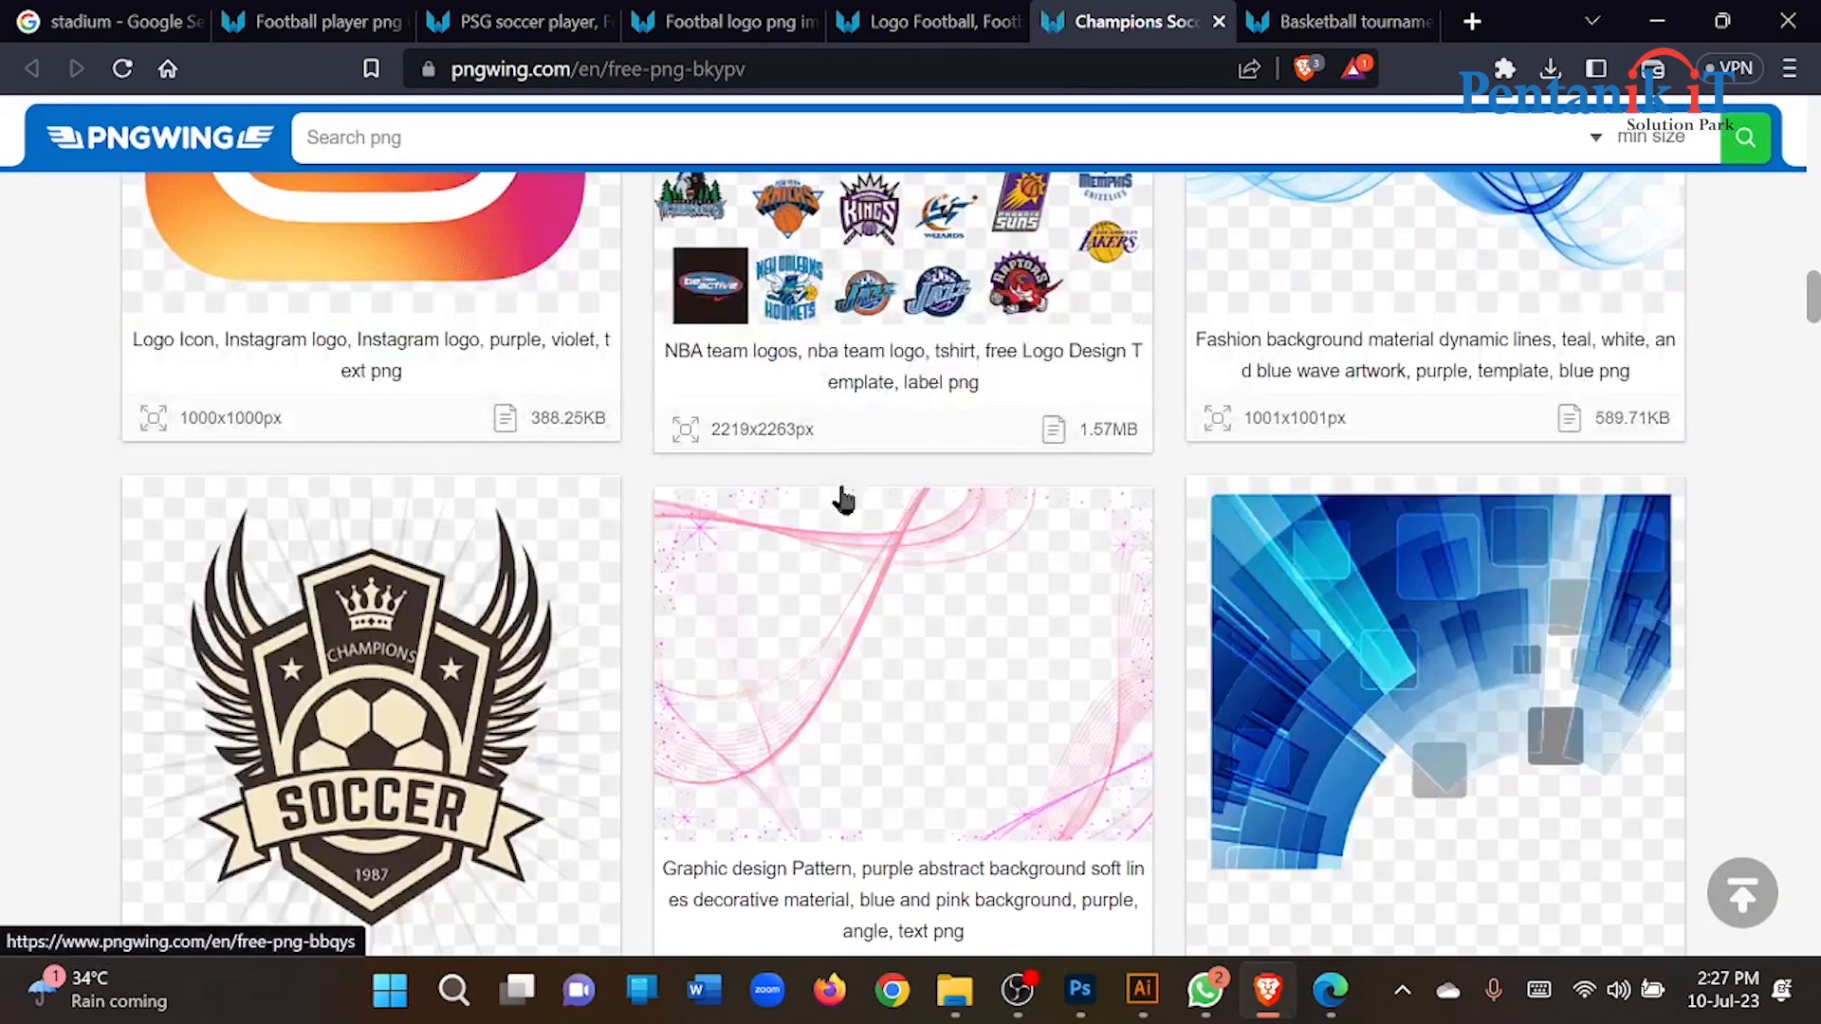
scroll(397, 441, "up", 6)
scroll(397, 441, "down", 6)
scroll(427, 474, "up", 10)
scroll(455, 474, "down", 6)
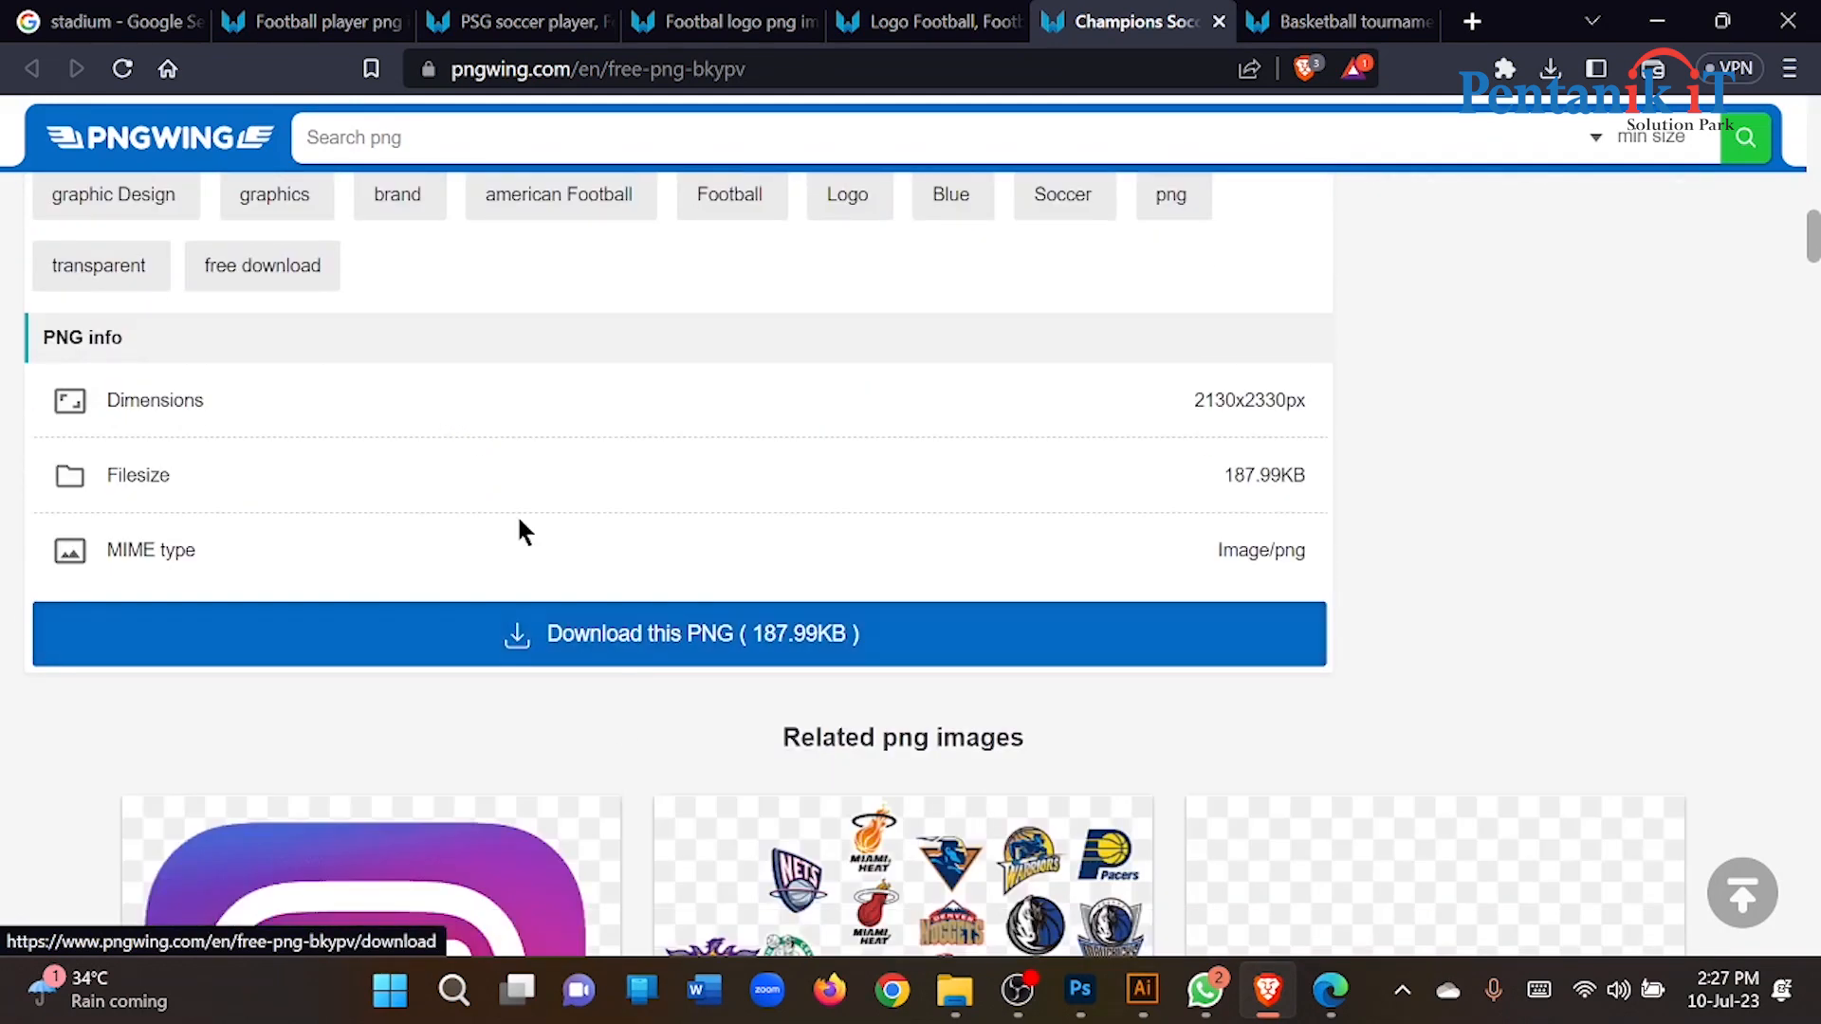
scroll(671, 596, "up", 10)
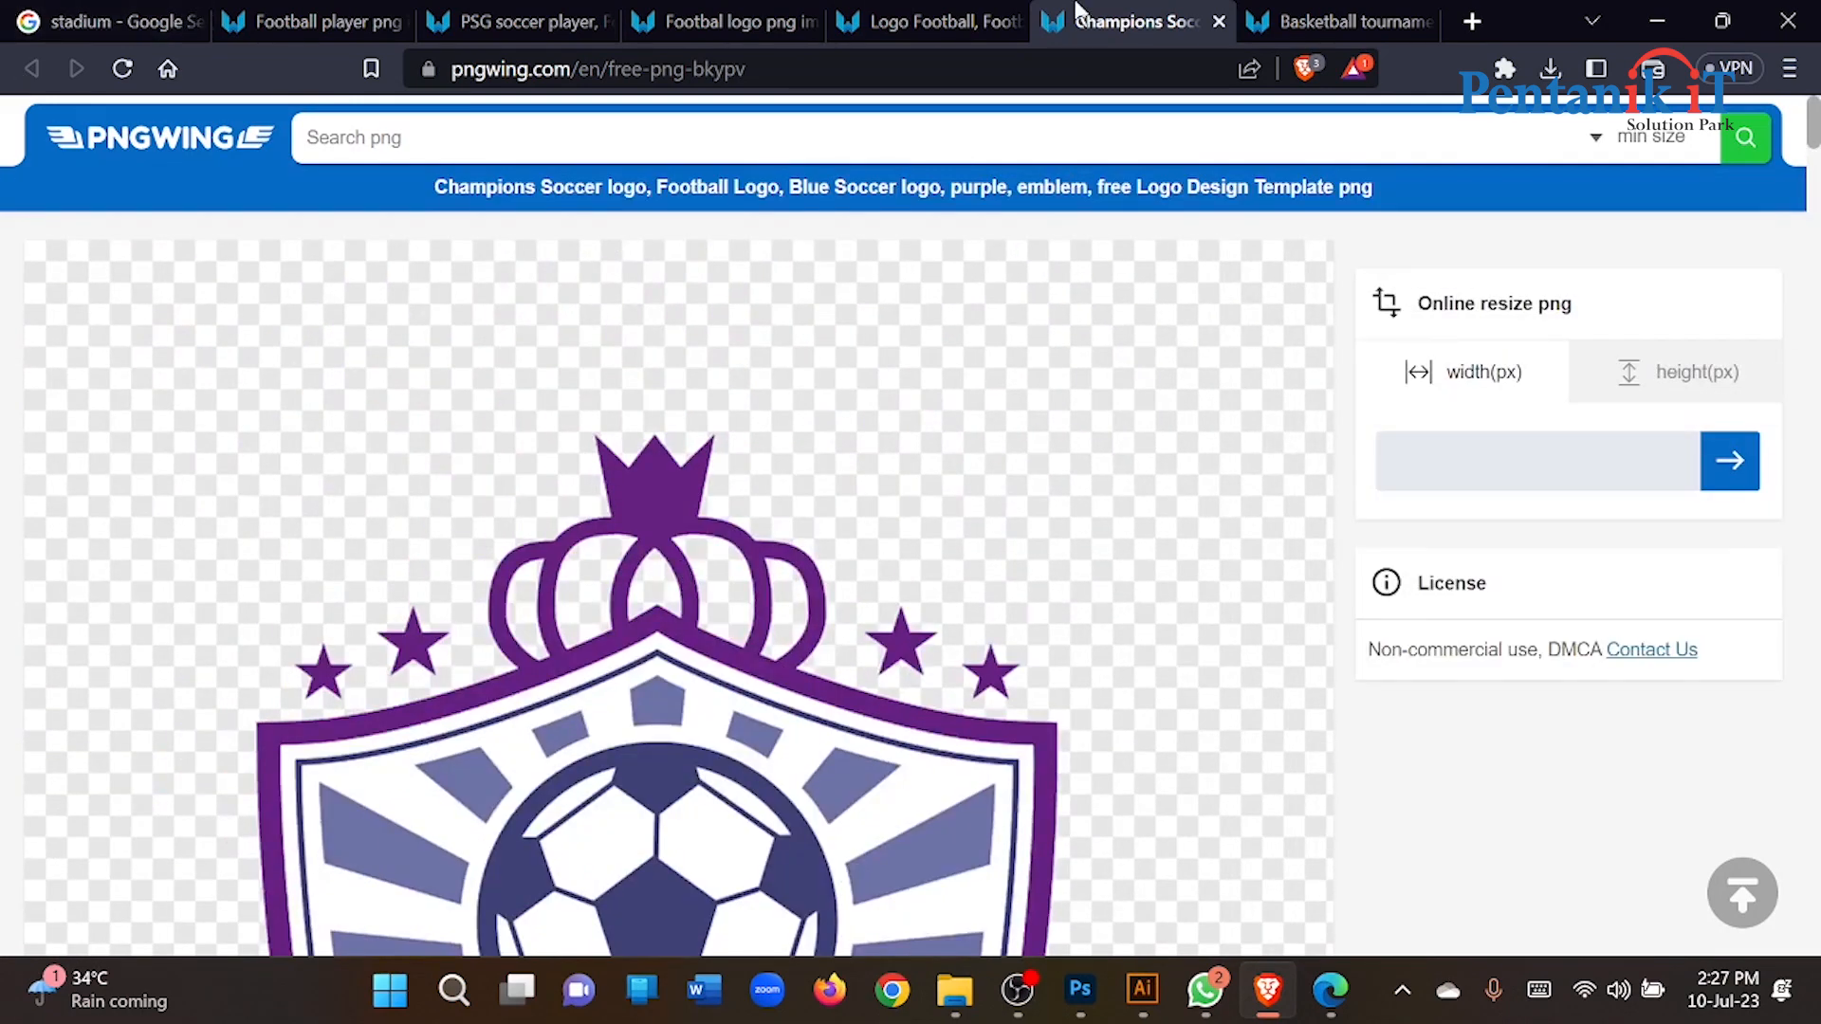
Step: Return to the Soccer Championship logo page and download the PNG to Downloads as "pngwing.com (20)"
left_click(931, 14)
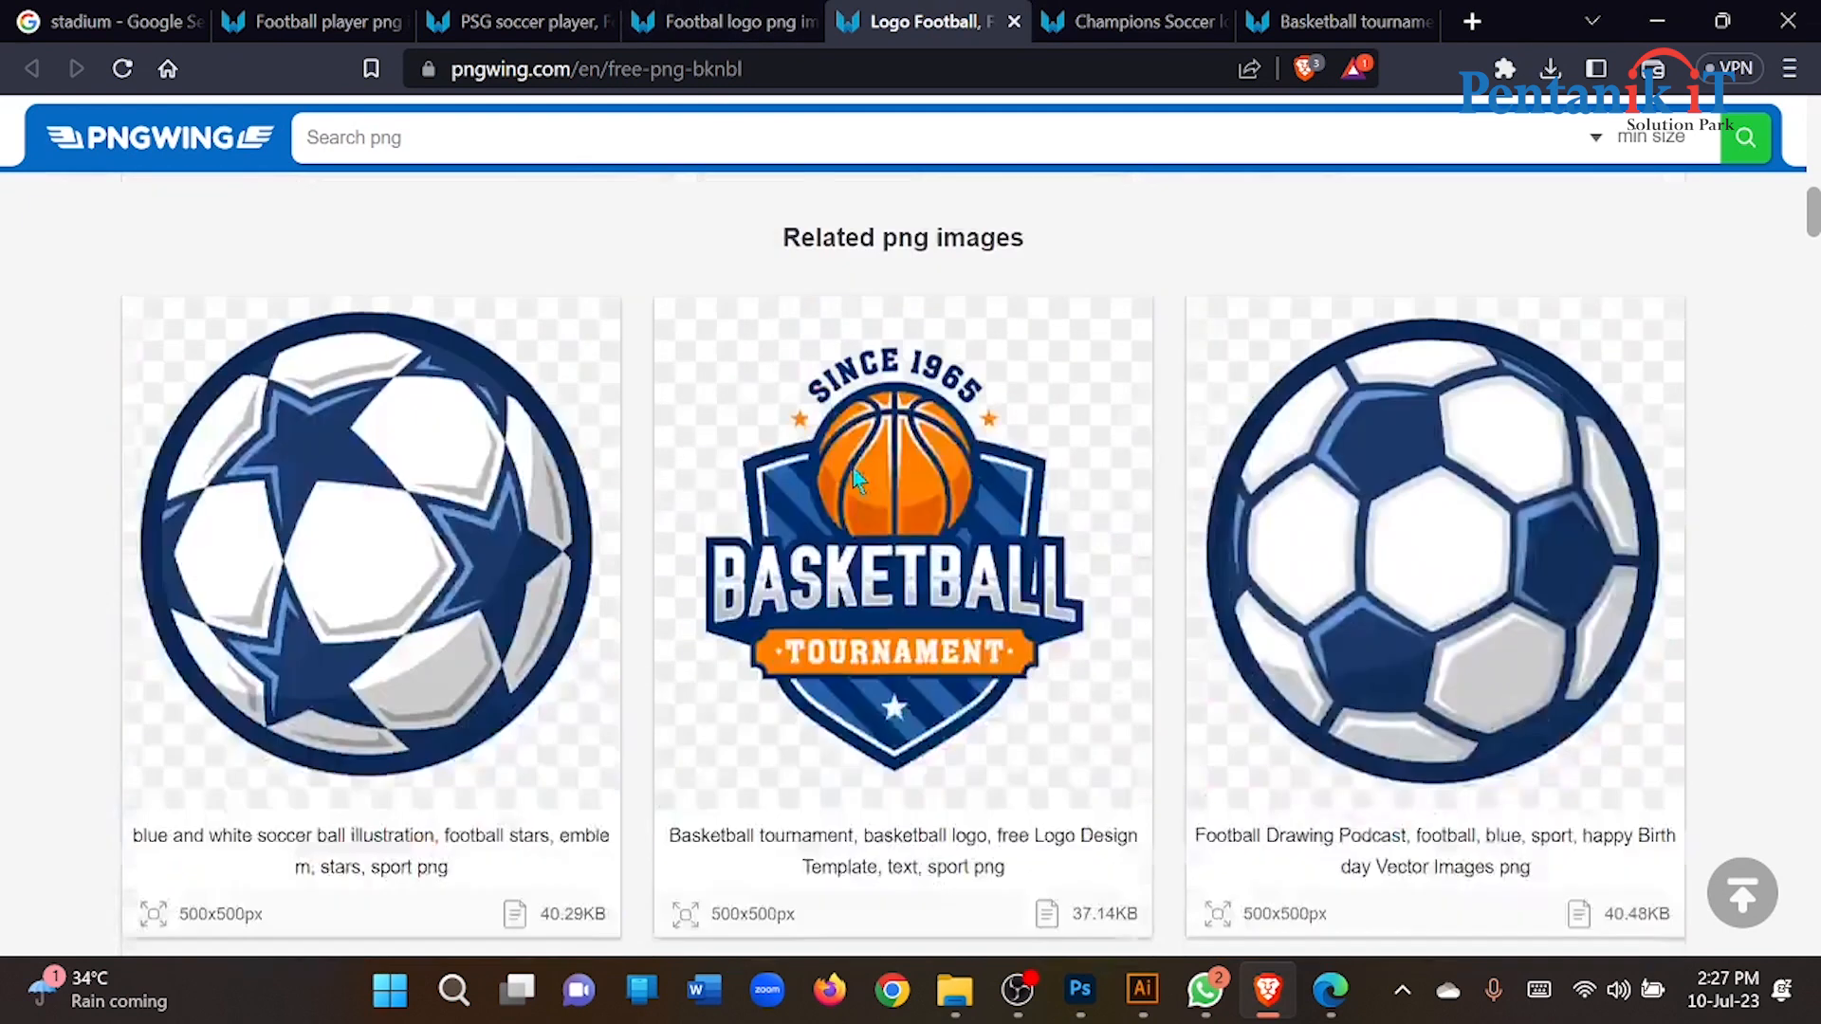
scroll(854, 484, "up", 8)
scroll(854, 479, "down", 1)
scroll(854, 479, "down", 8)
left_click(793, 418)
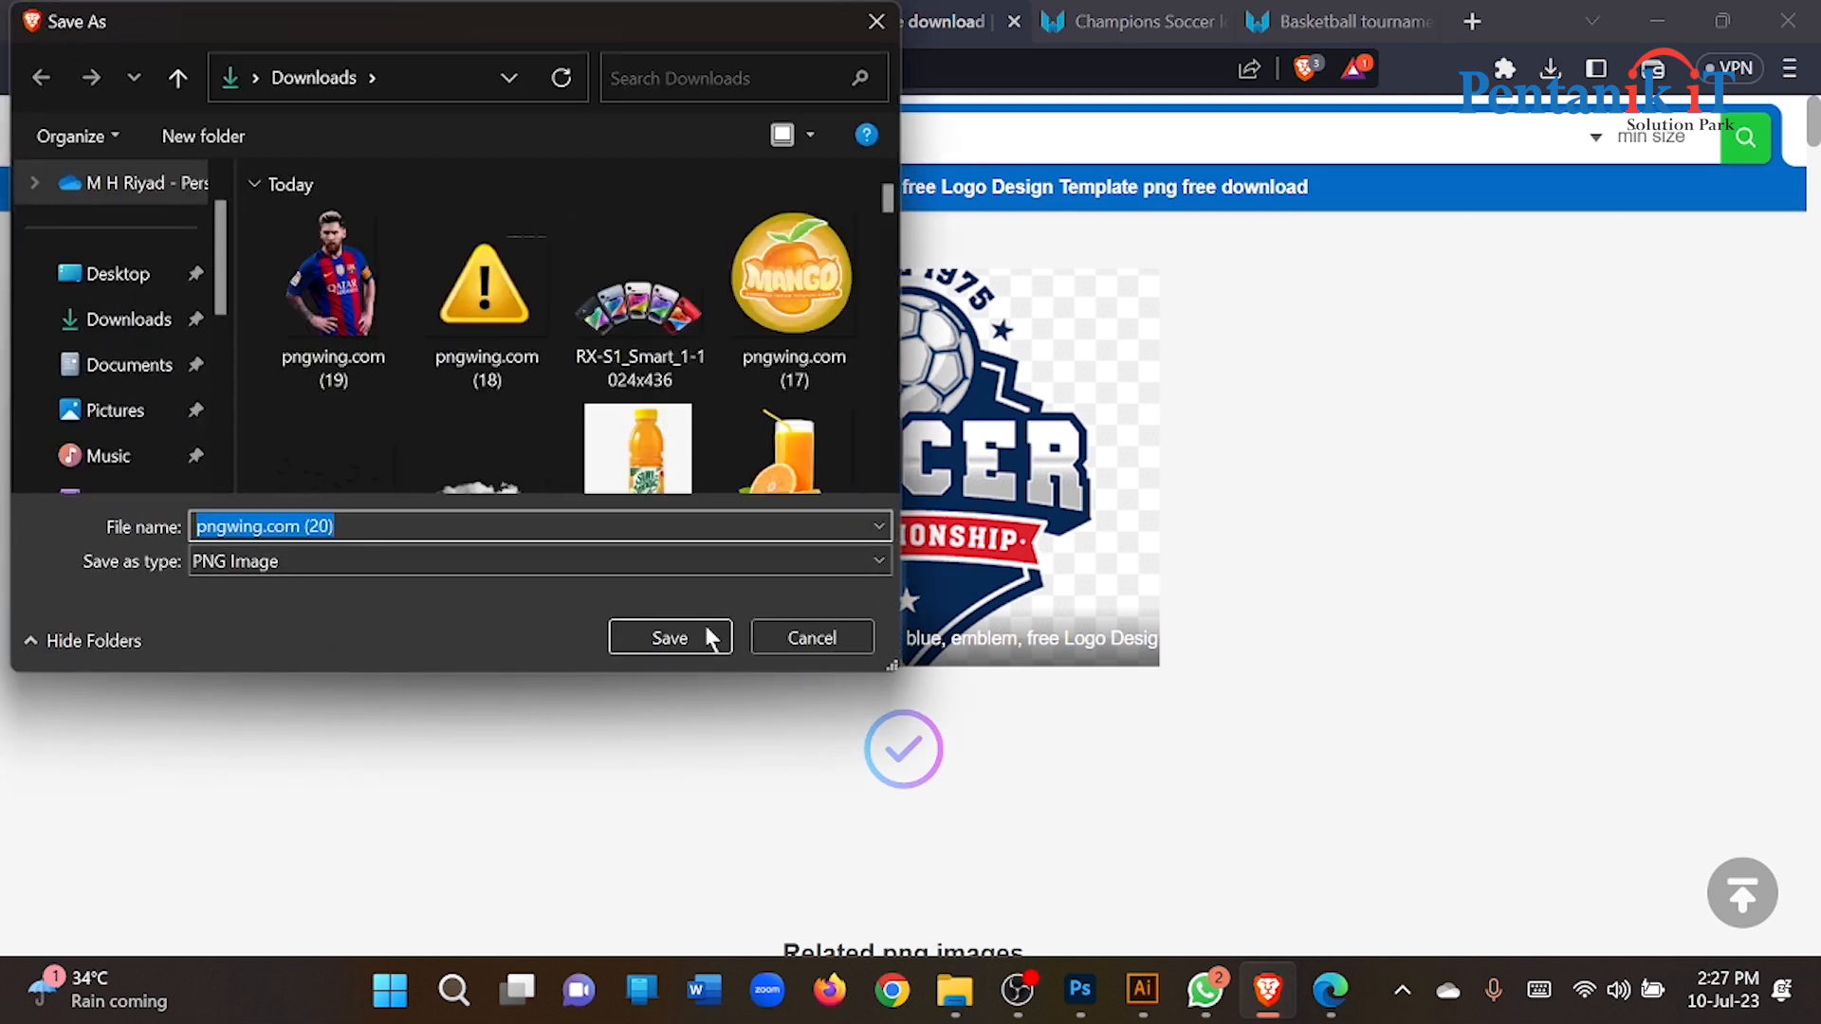
left_click(670, 637)
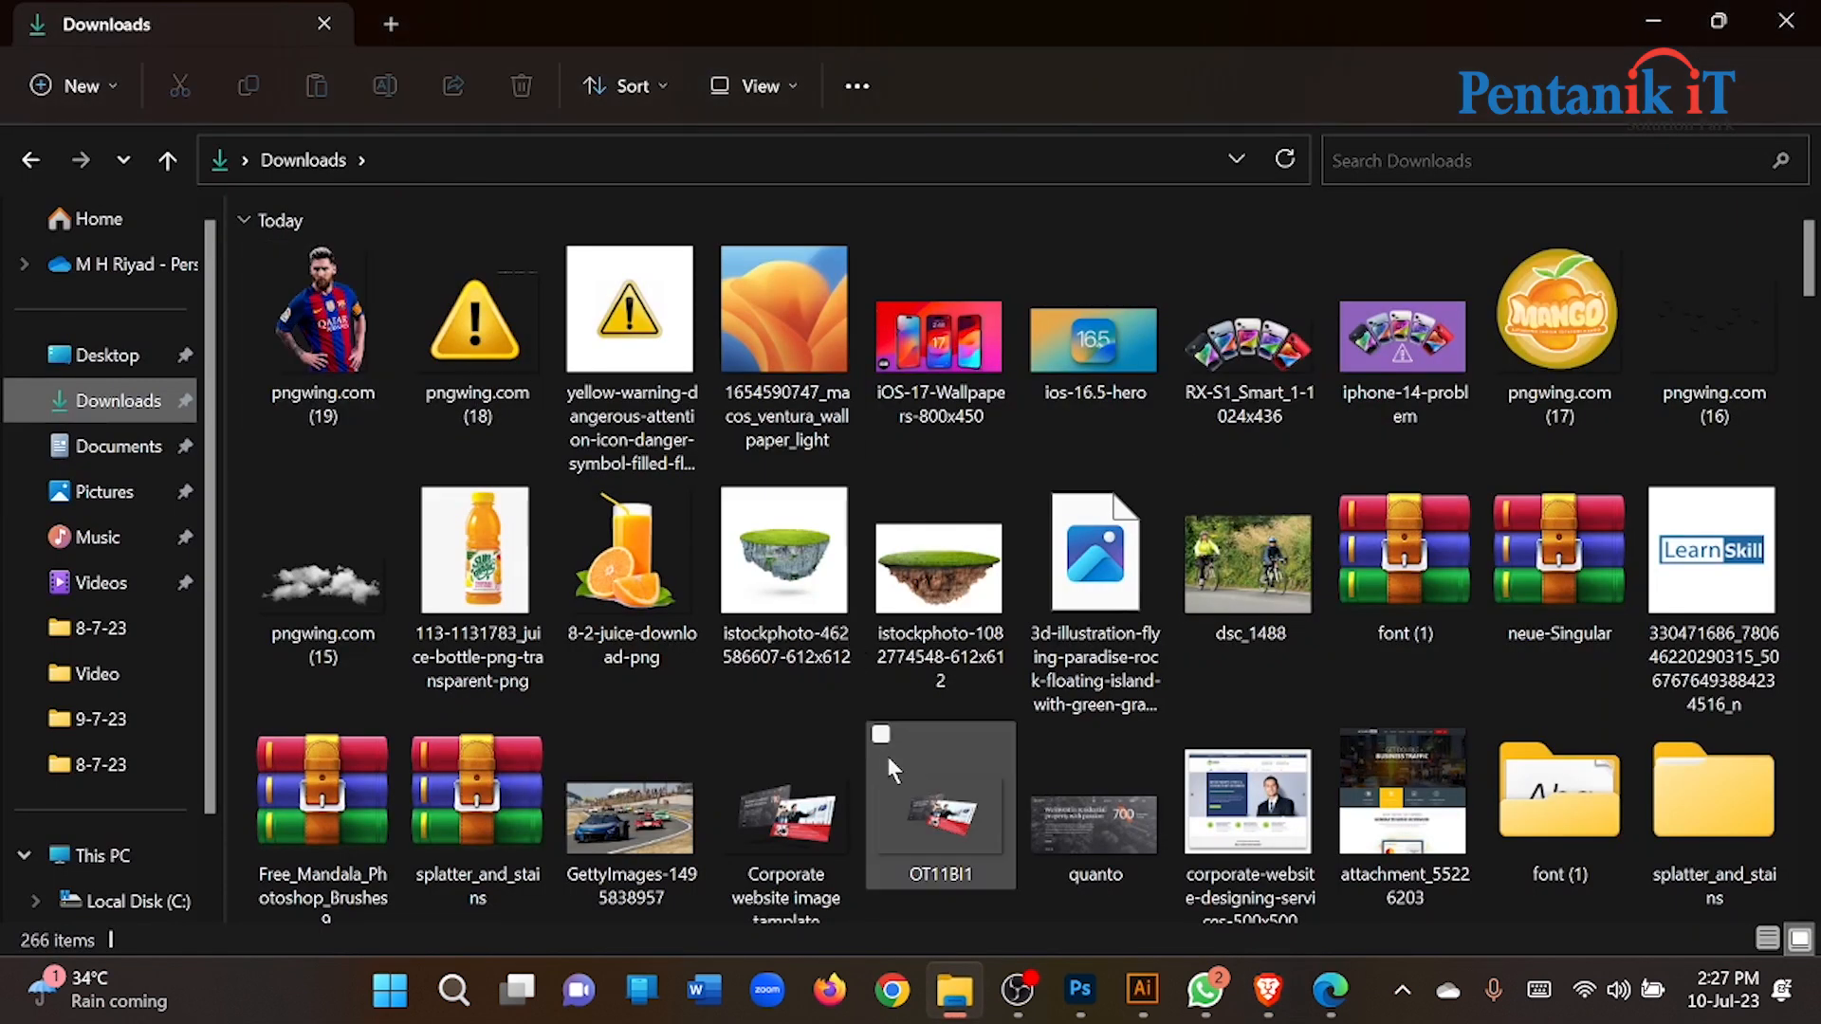
Step: Place the downloaded Soccer Championship logo from the Downloads folder into the Photoshop poster at 100% scale
scroll(885, 754, "down", 5)
left_click_drag(323, 280, 758, 509)
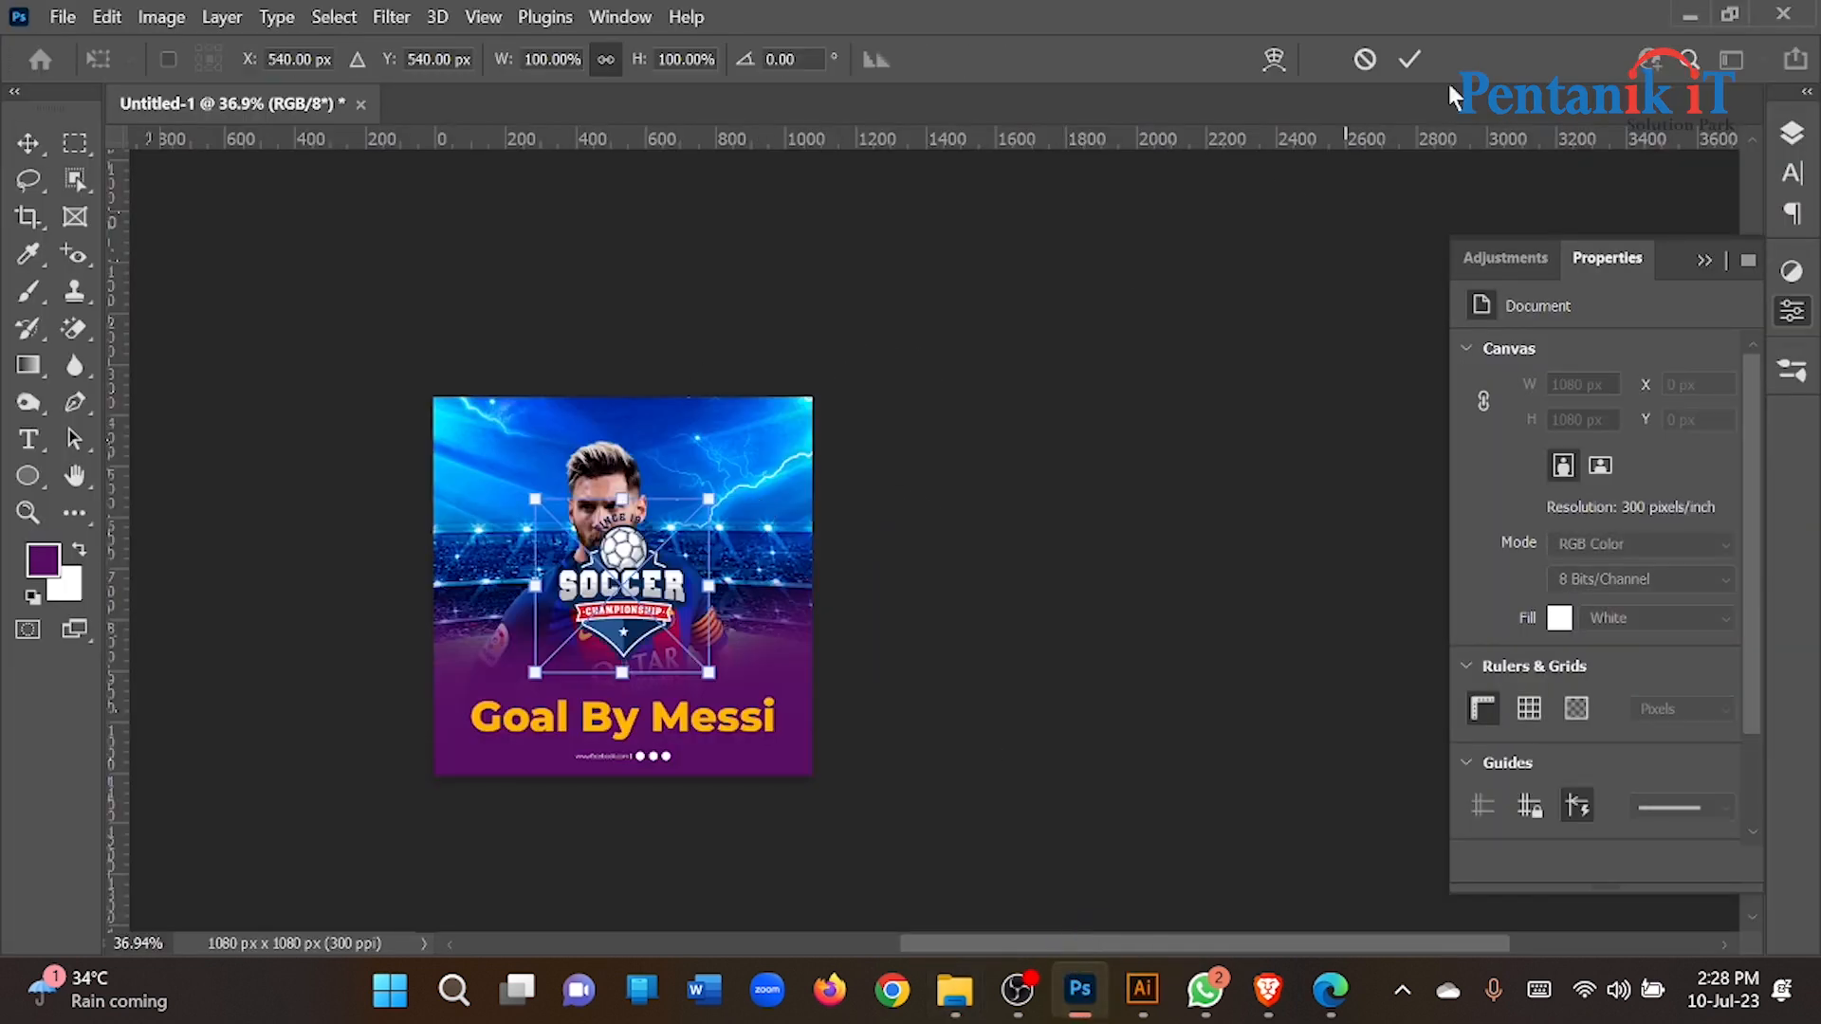
left_click(1410, 59)
scroll(622, 595, "up", 3)
scroll(621, 596, "up", 2)
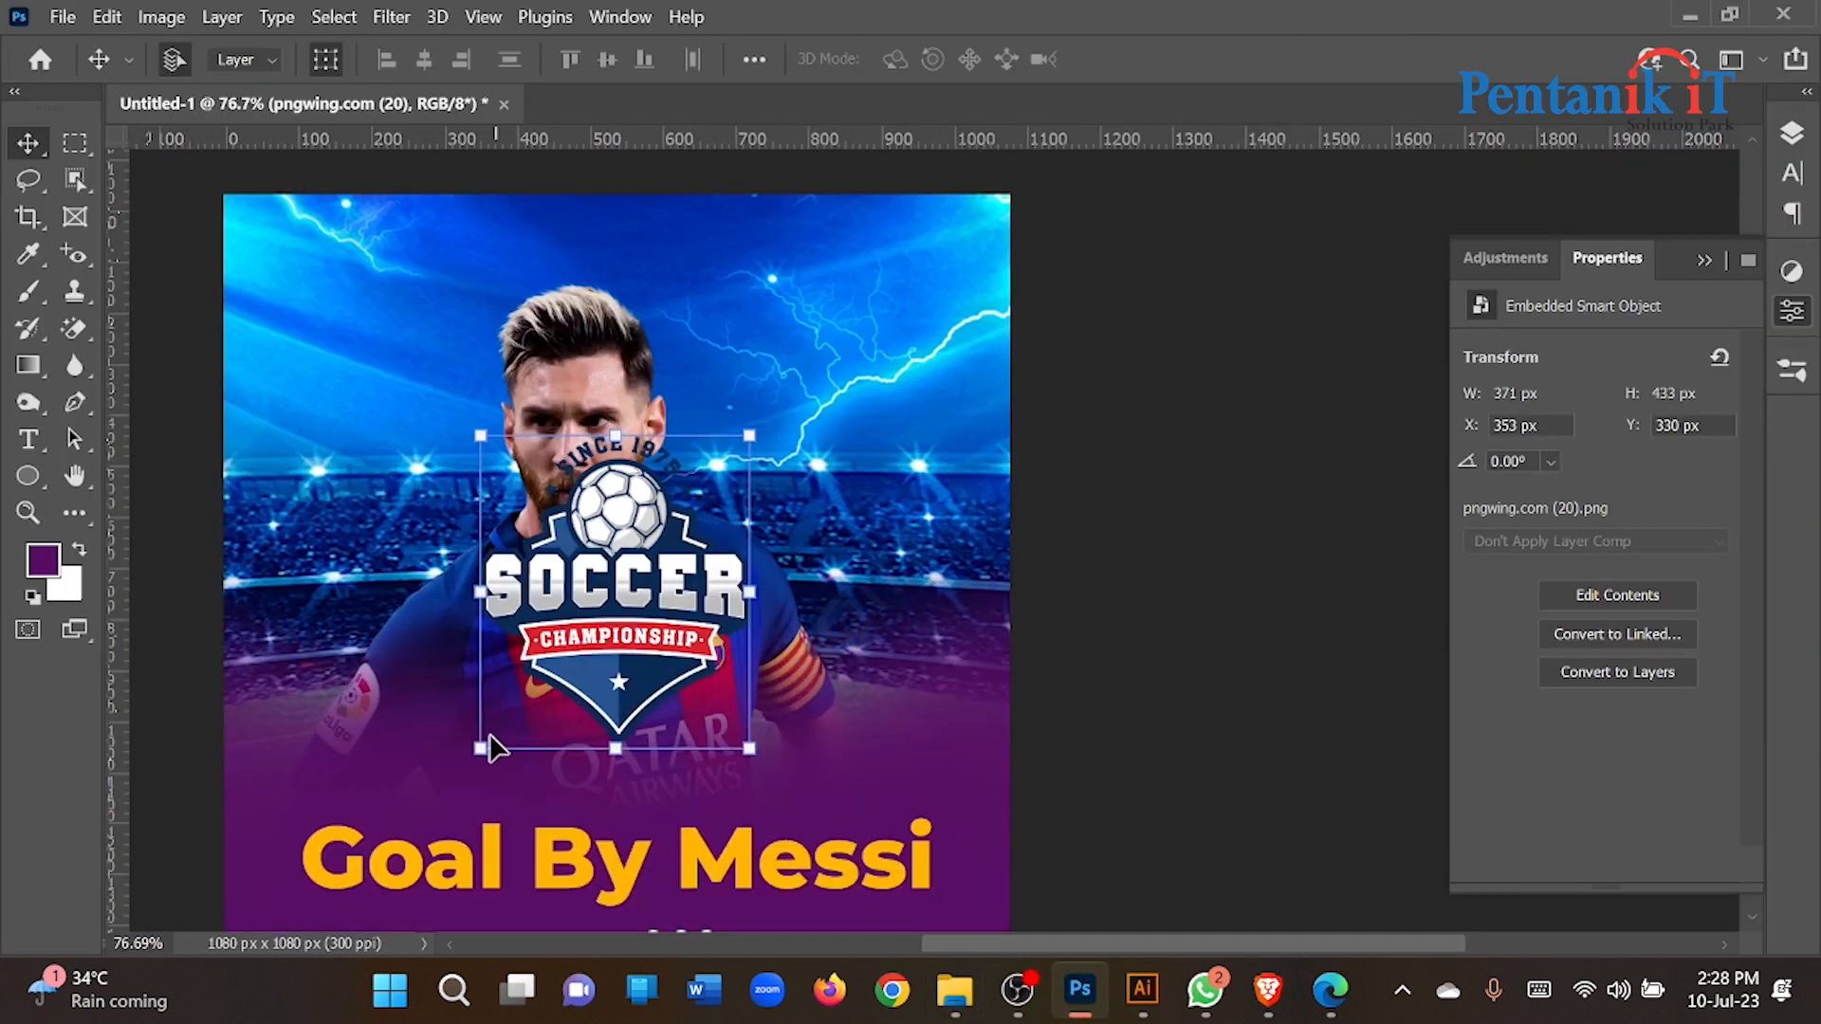
Step: Scale the soccer logo down to 97 × 113 px and position it in the poster's upper-right corner at X 946, Y 33 px
left_click_drag(484, 744, 922, 290)
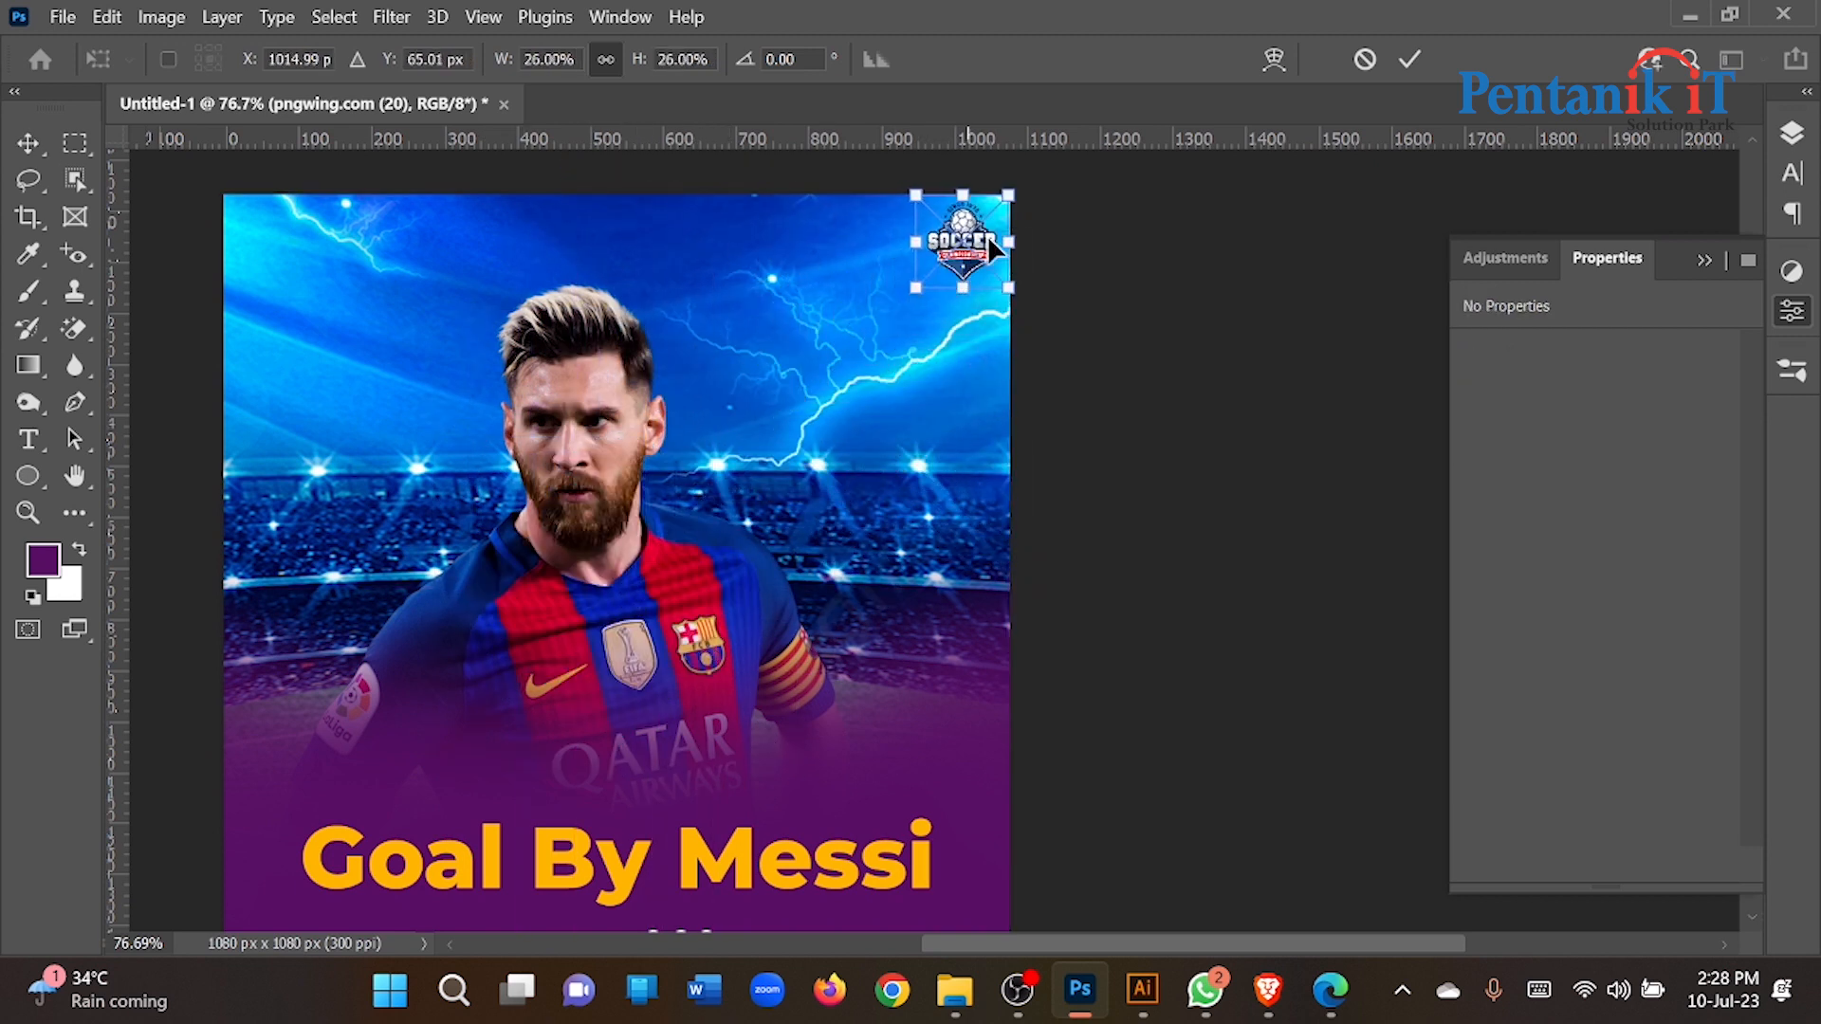
left_click(1411, 61)
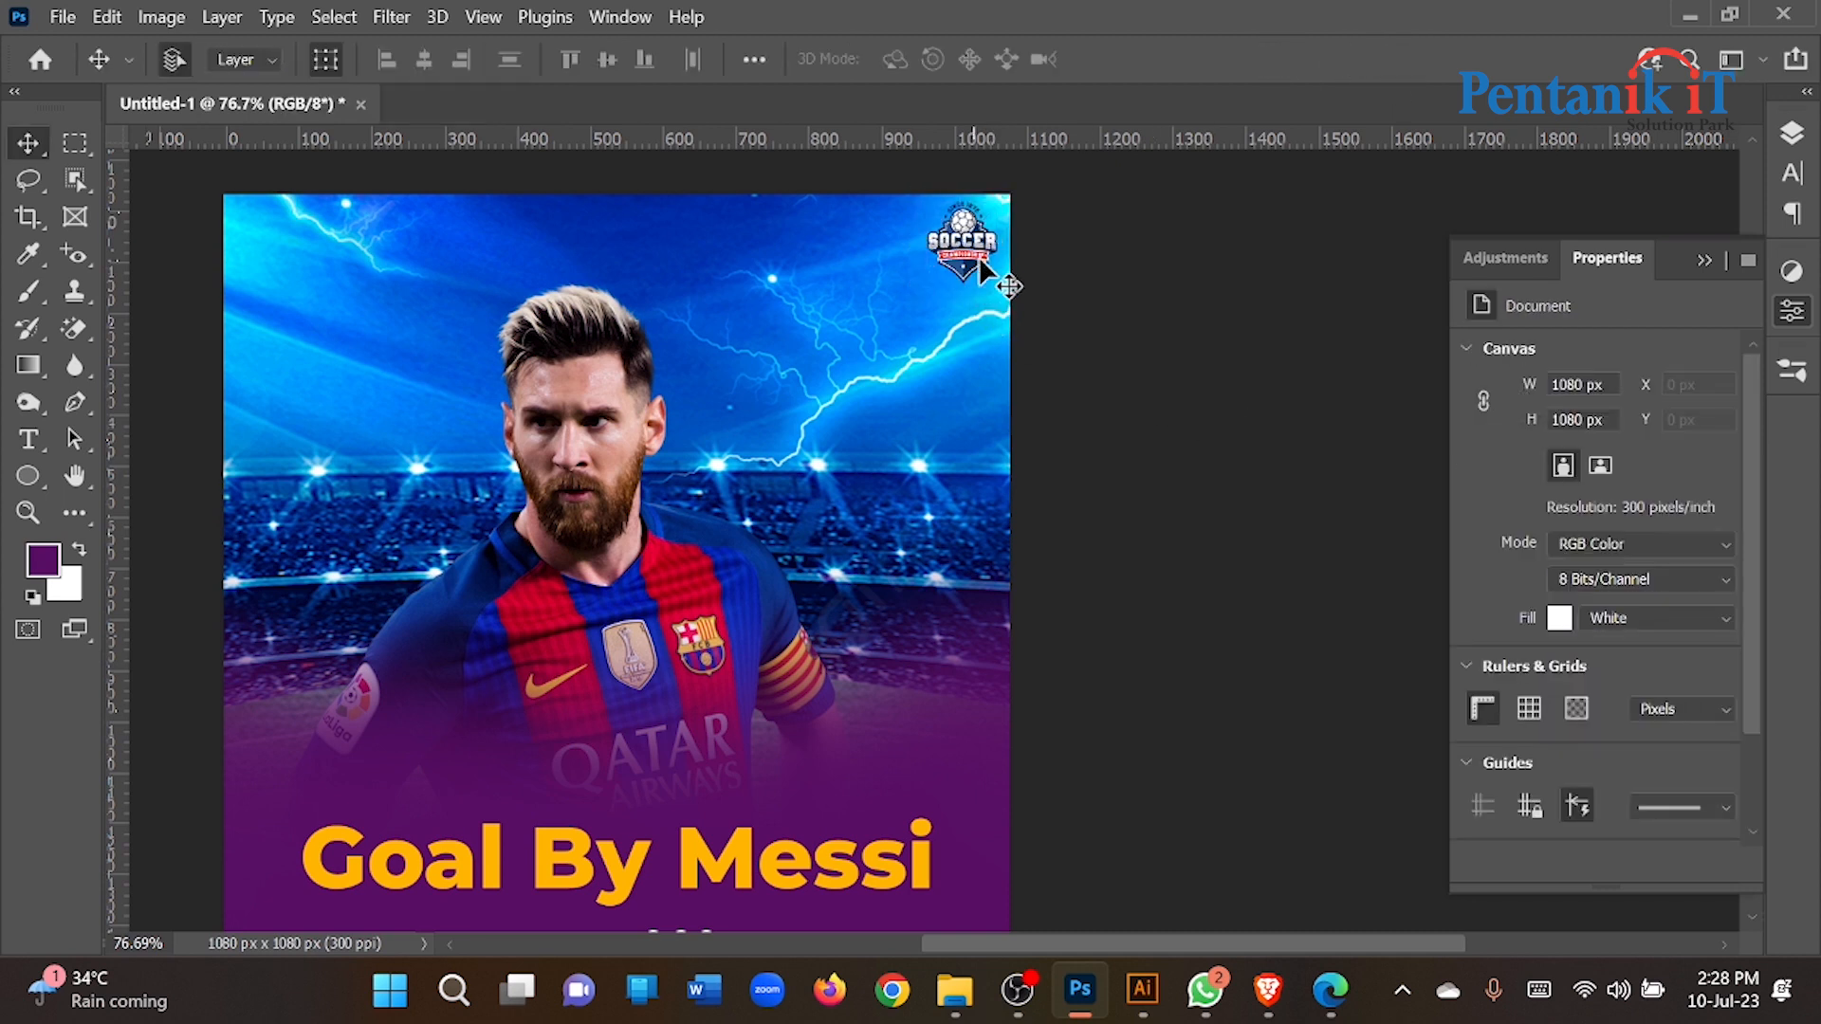
left_click_drag(977, 252, 963, 266)
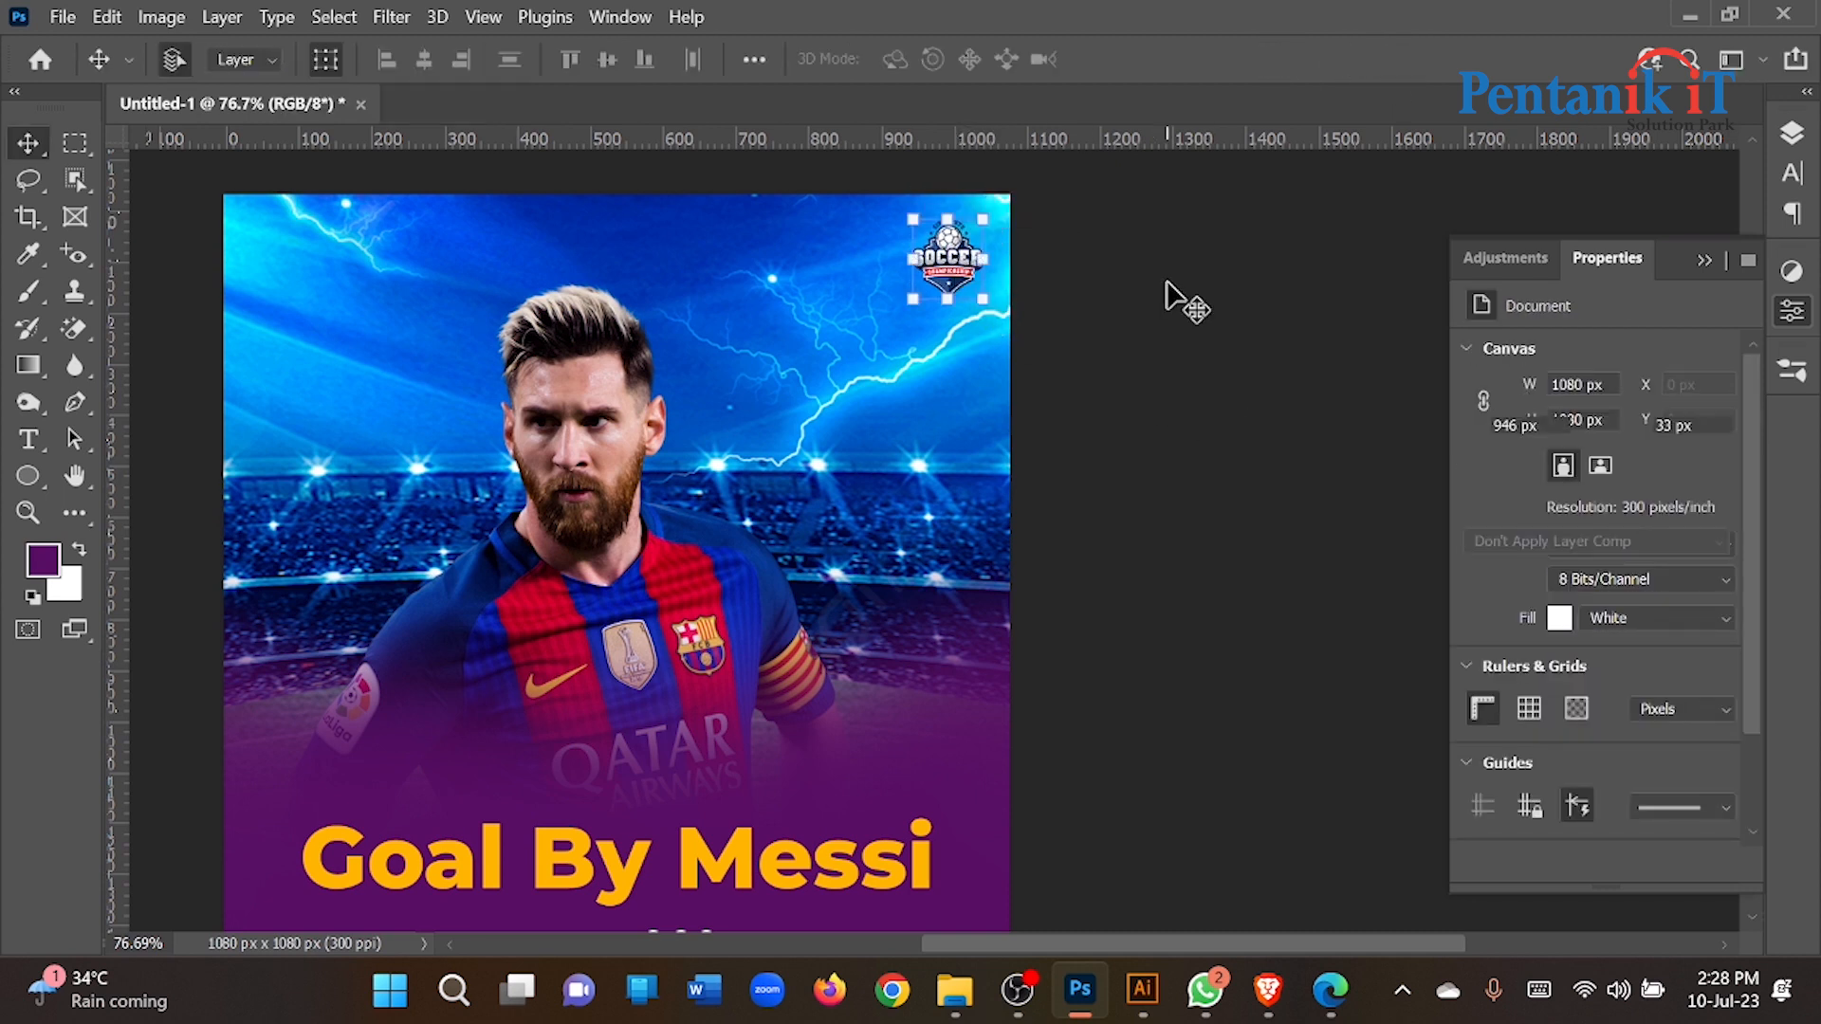
left_click(940, 252)
left_click(940, 255)
Step: Prepare the Brush tool with a white foreground and add a new empty layer directly beneath the soccer logo layer
scroll(861, 303, "down", 3)
left_click(19, 300)
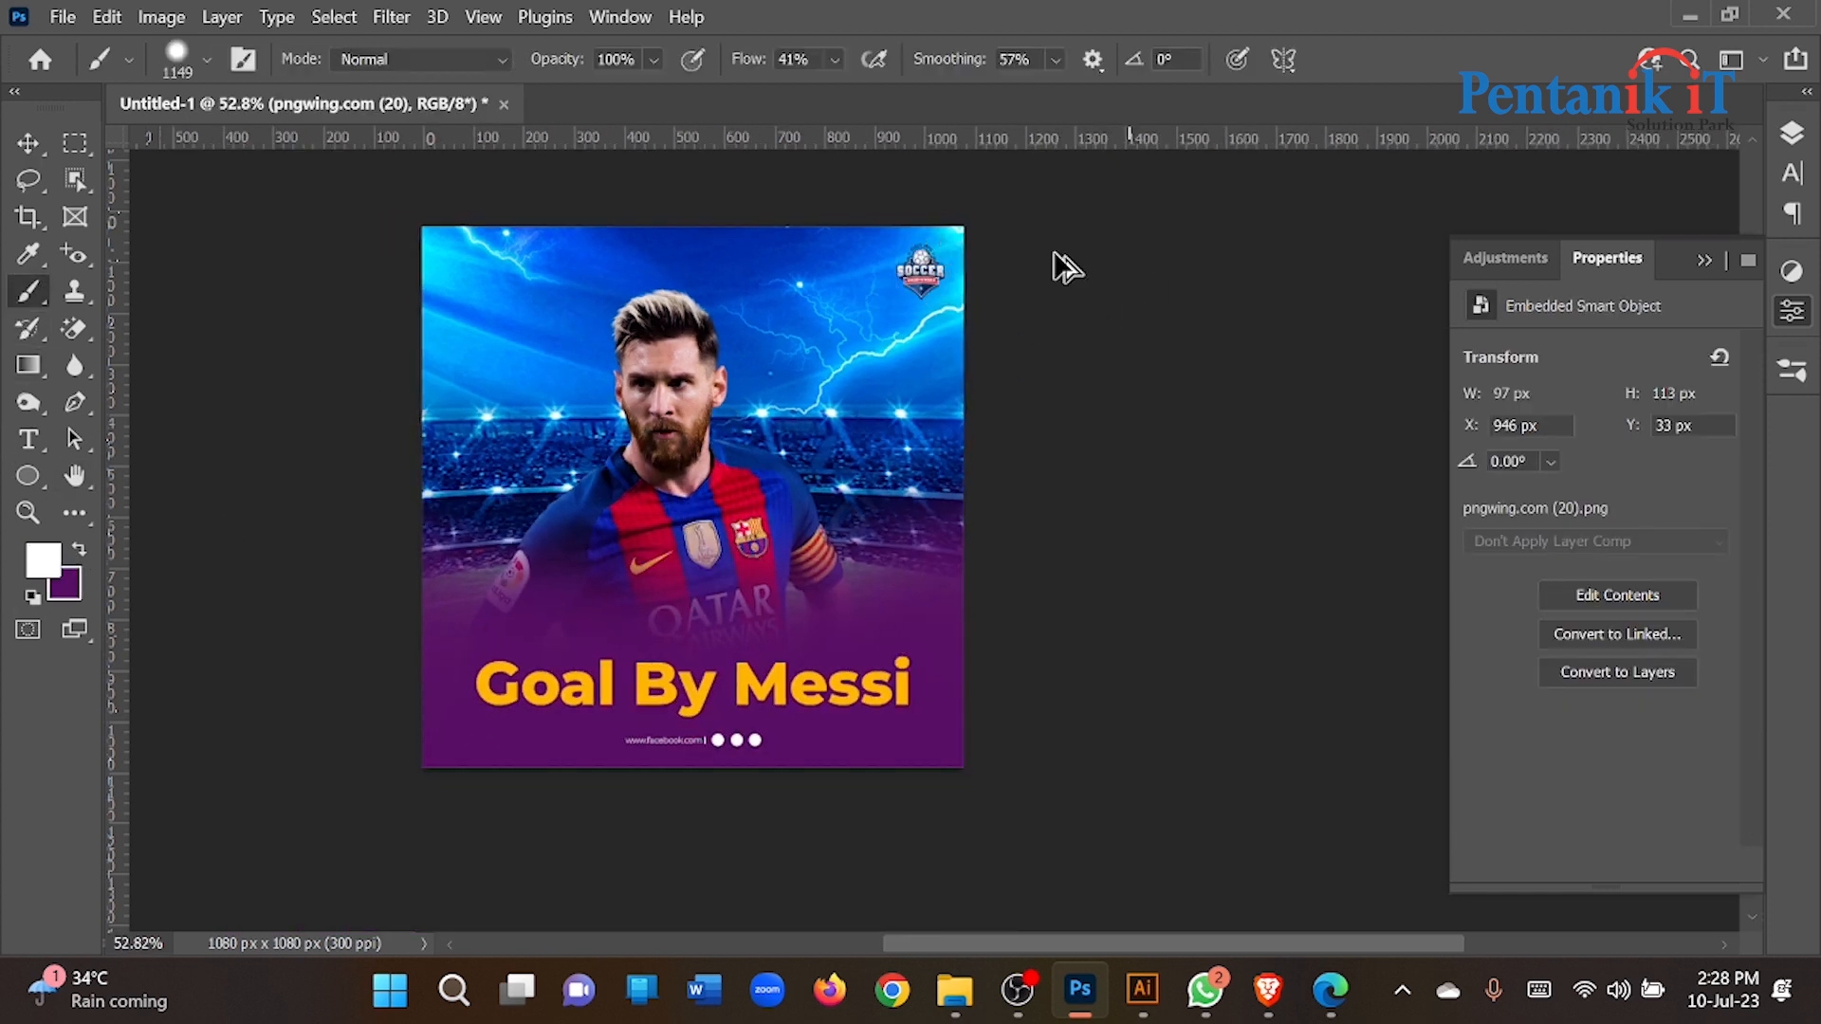
scroll(1138, 313, "up", 3)
left_click(1792, 134)
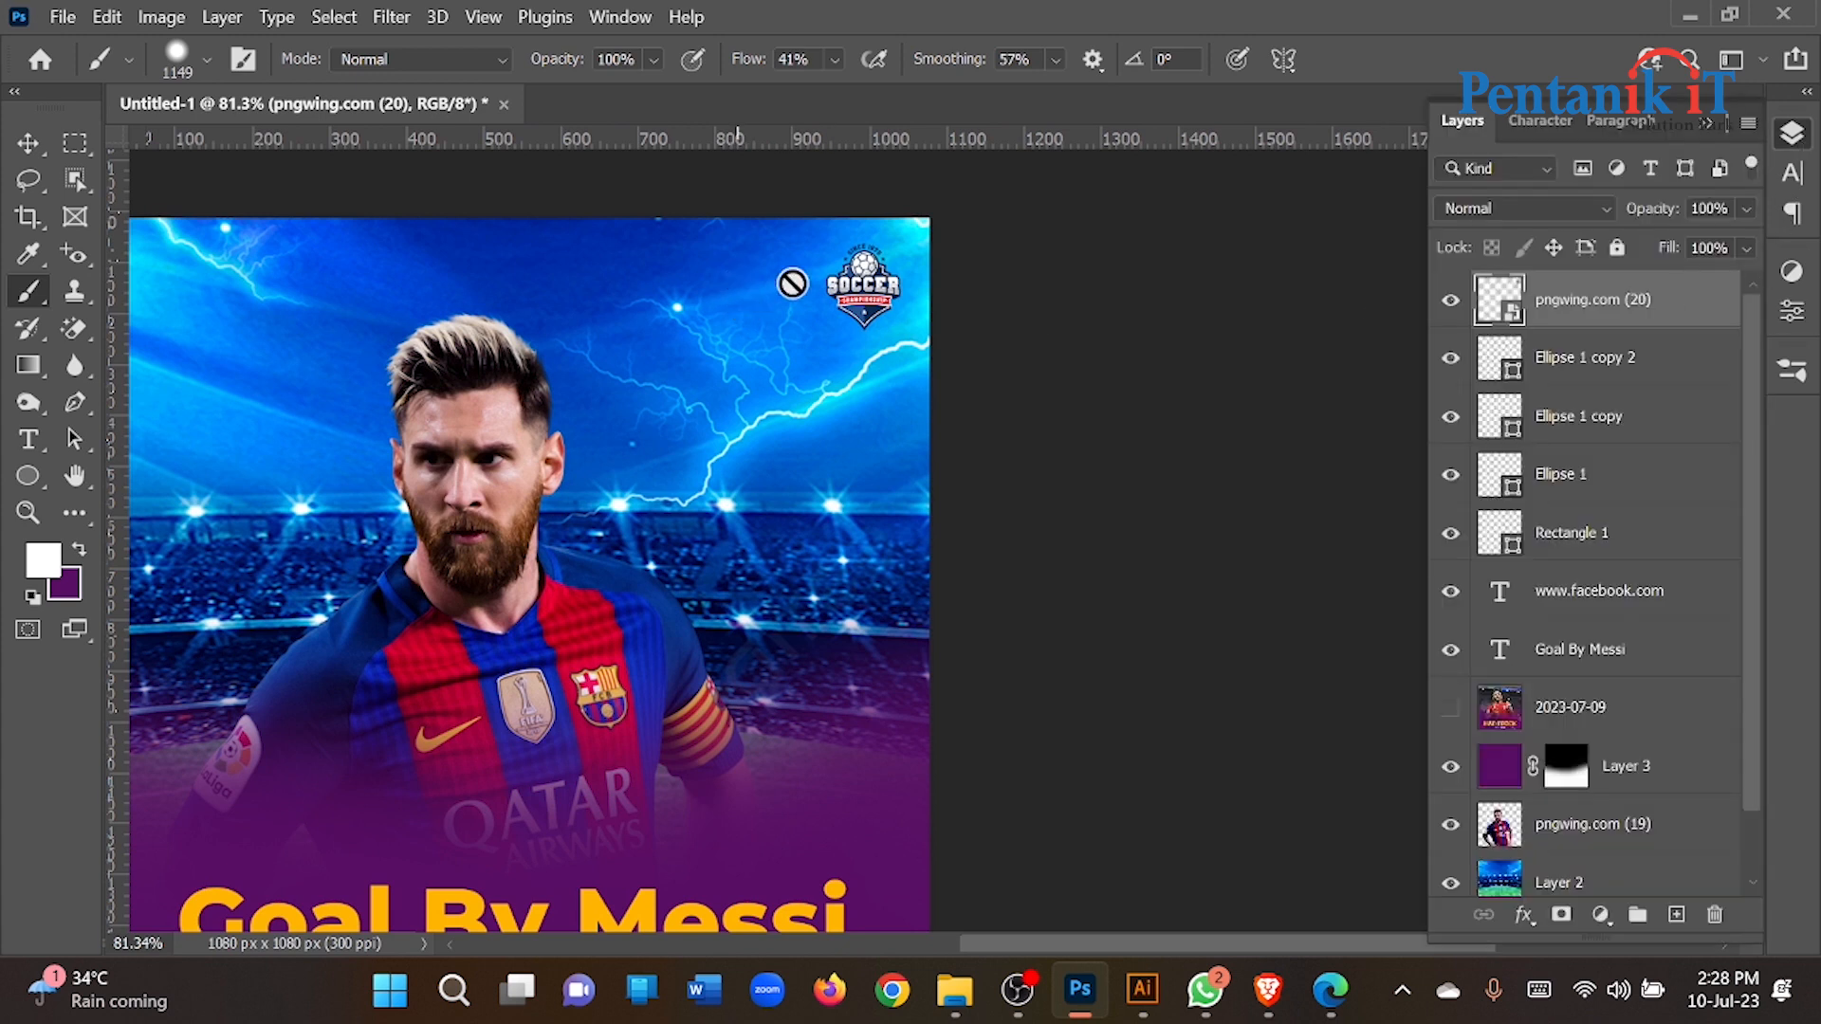
left_click(1673, 916)
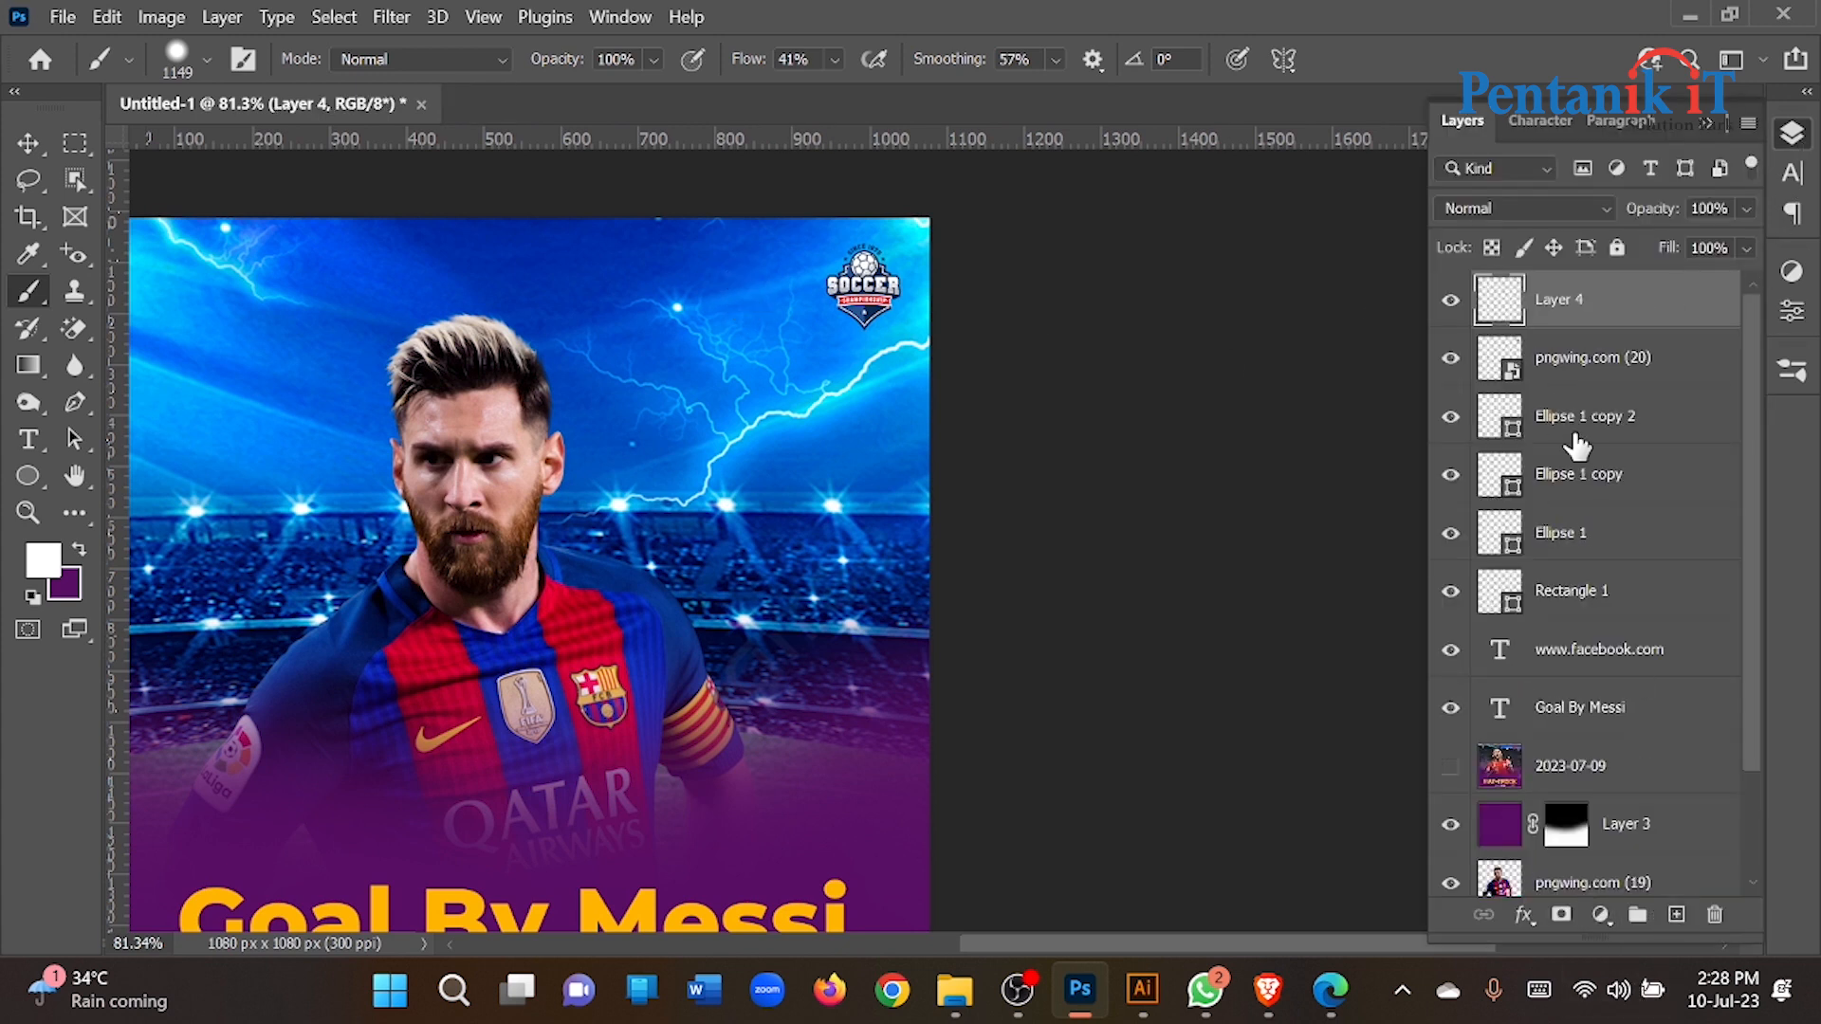
left_click_drag(1567, 324, 1567, 379)
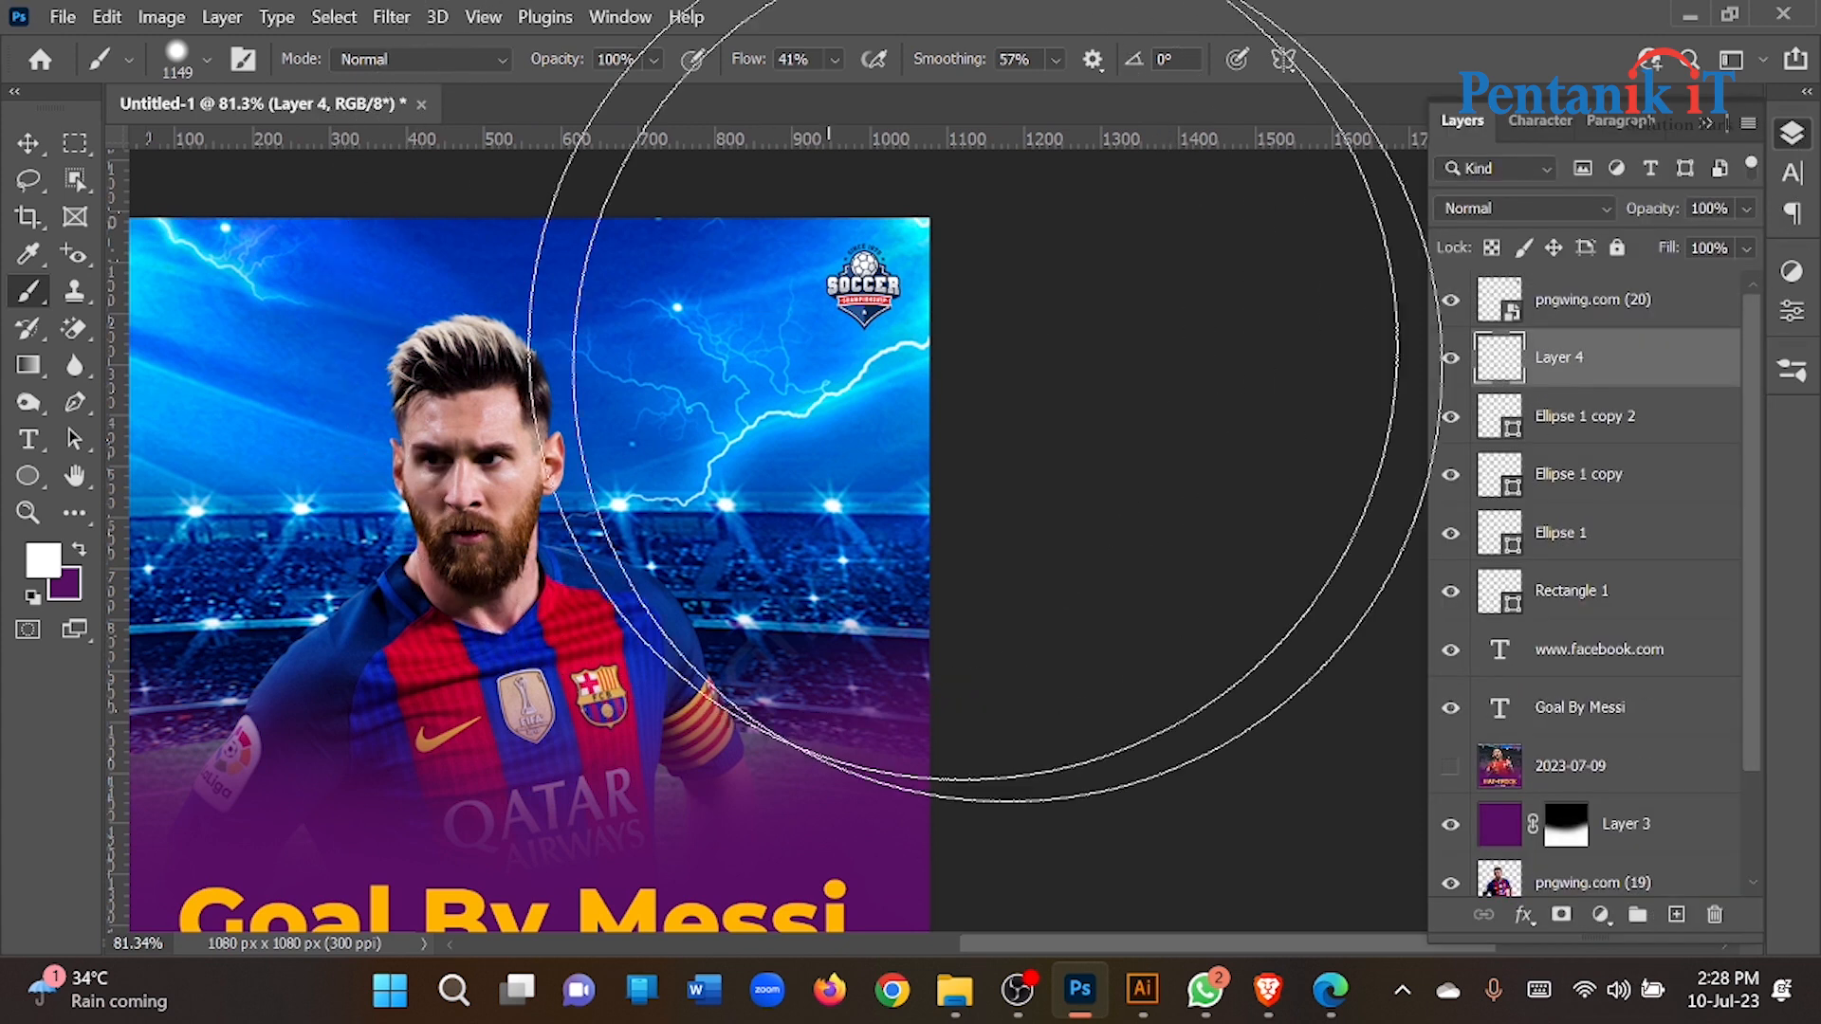
Step: Try painting a soft white glow behind the soccer logo with a 298 px brush, and undo the strokes
mouse_move(770, 351)
left_mouse_down()
mouse_move(607, 351)
mouse_move(593, 328)
left_mouse_up()
mouse_move(693, 391)
left_mouse_down()
mouse_move(683, 333)
mouse_move(581, 292)
left_mouse_up()
left_click(869, 287)
left_click(865, 294)
left_click_drag(865, 295, 912, 302)
scroll(995, 327, "down", 3)
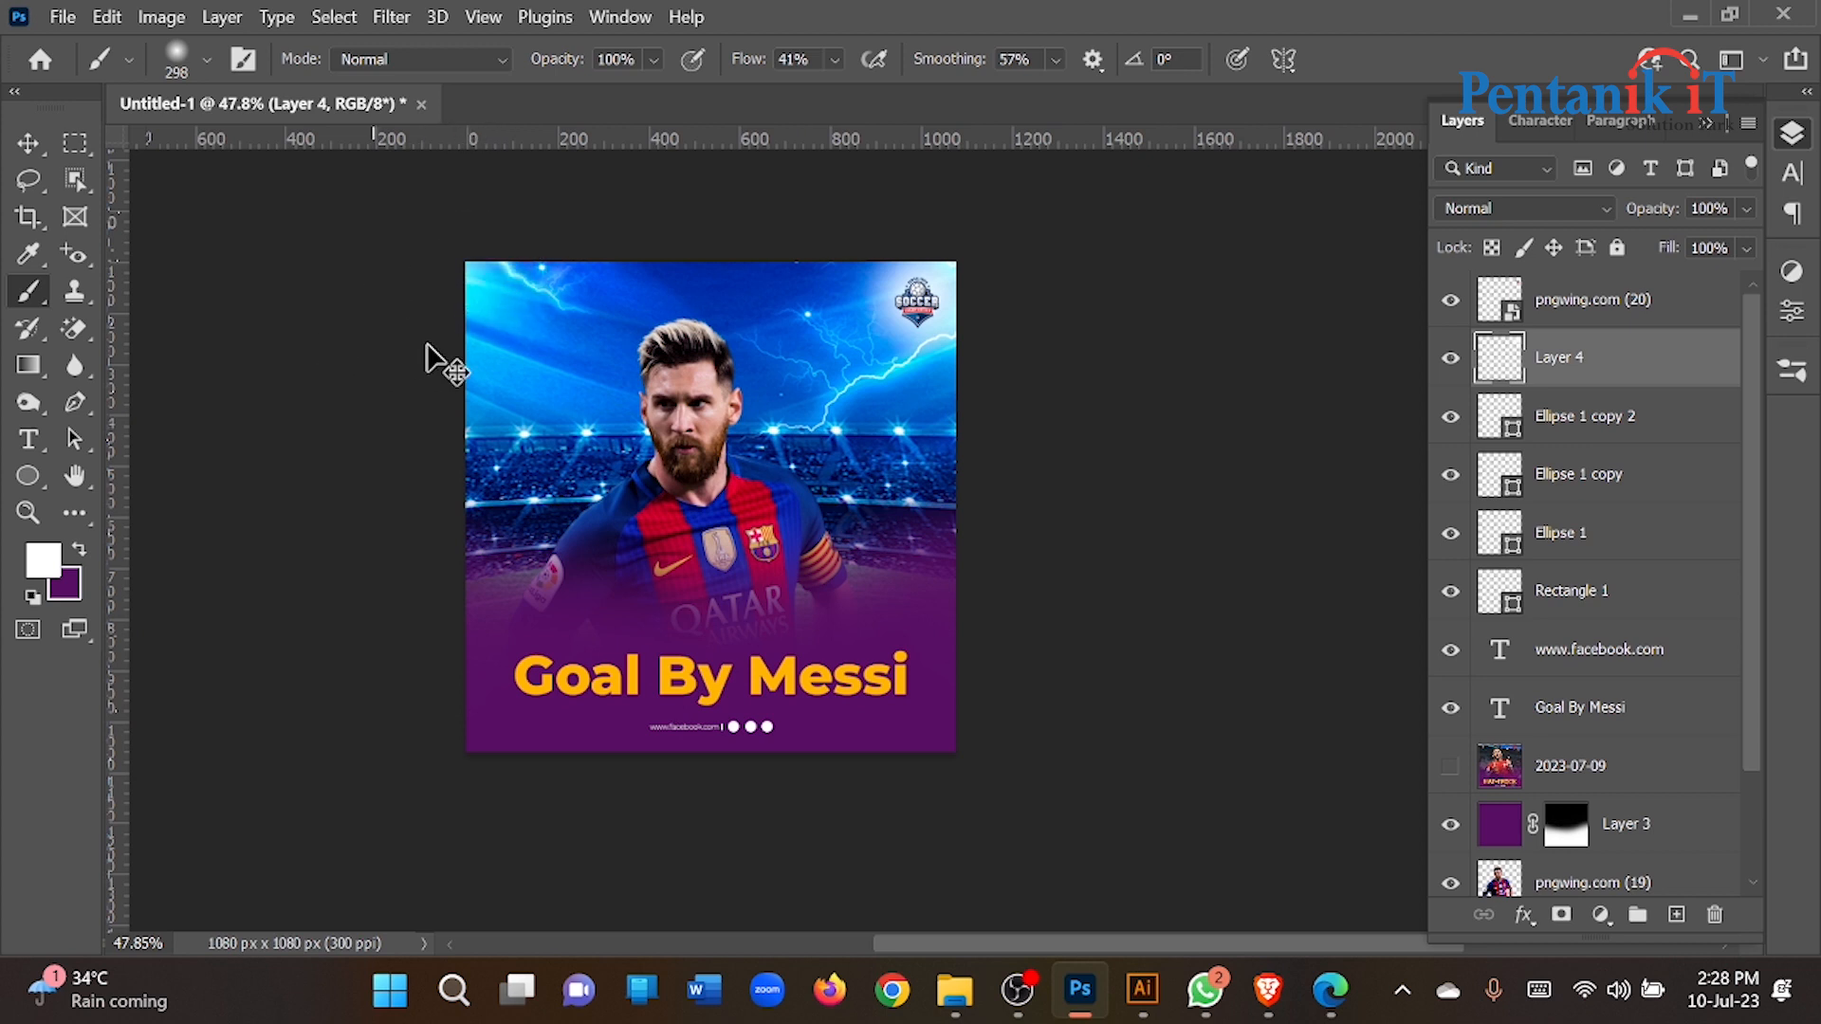
key("ctrl+z")
key("ctrl+z")
key("ctrl+z")
Step: Paint a soft white glow behind the soccer logo on the new layer using a 396 px brush, and deselect the layer
left_click_drag(895, 307, 924, 309)
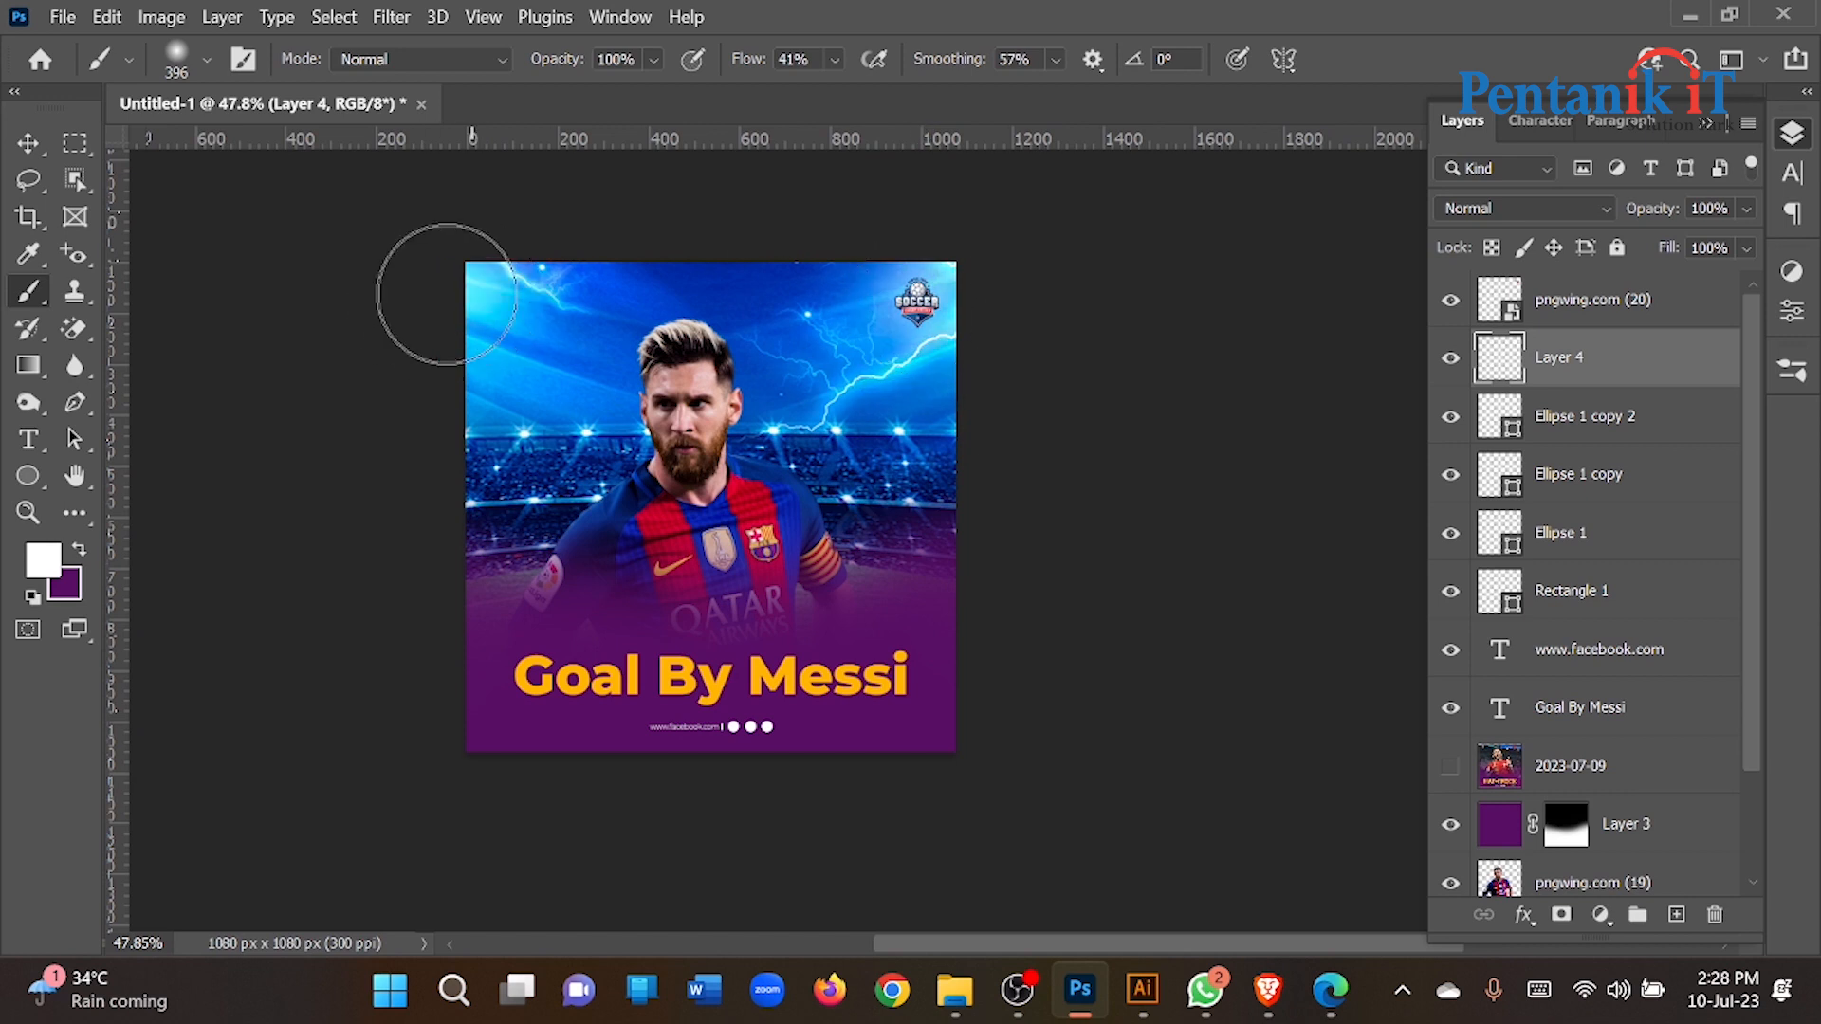
left_click(32, 145)
left_click(258, 346)
scroll(258, 346, "down", 5)
scroll(510, 292, "up", 6)
left_click_drag(1069, 389, 1151, 361)
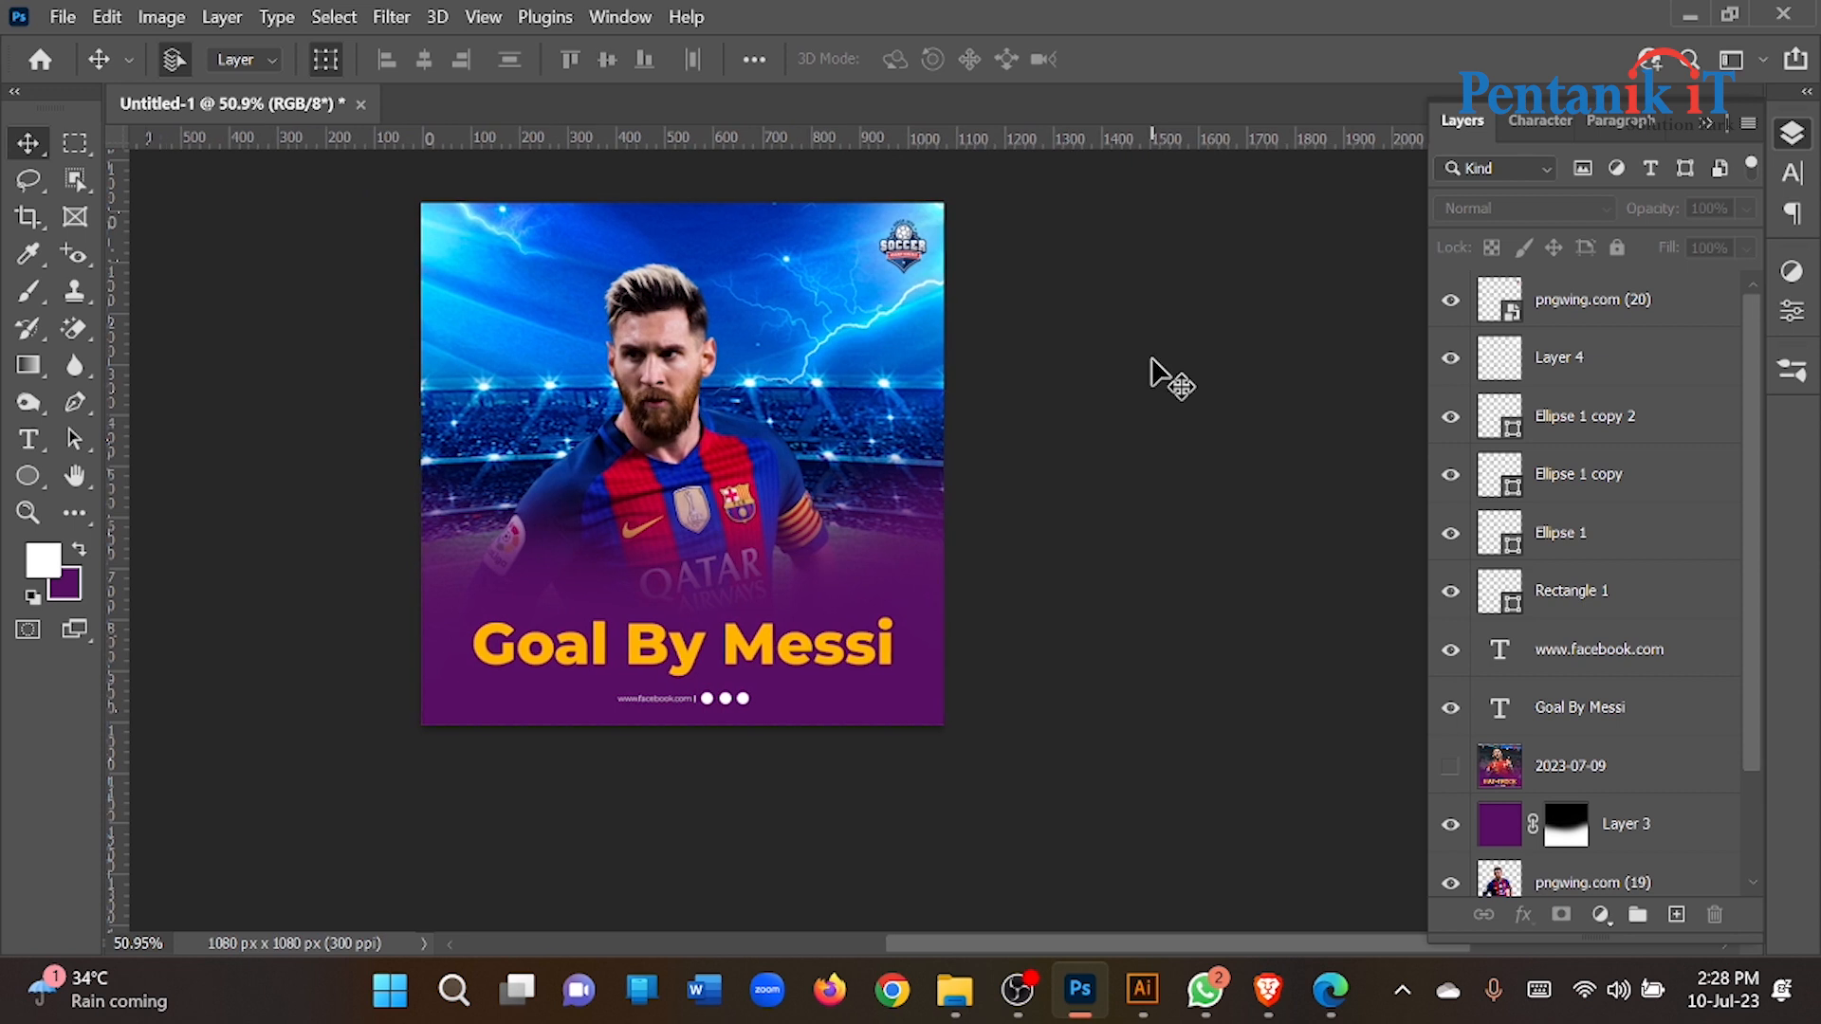